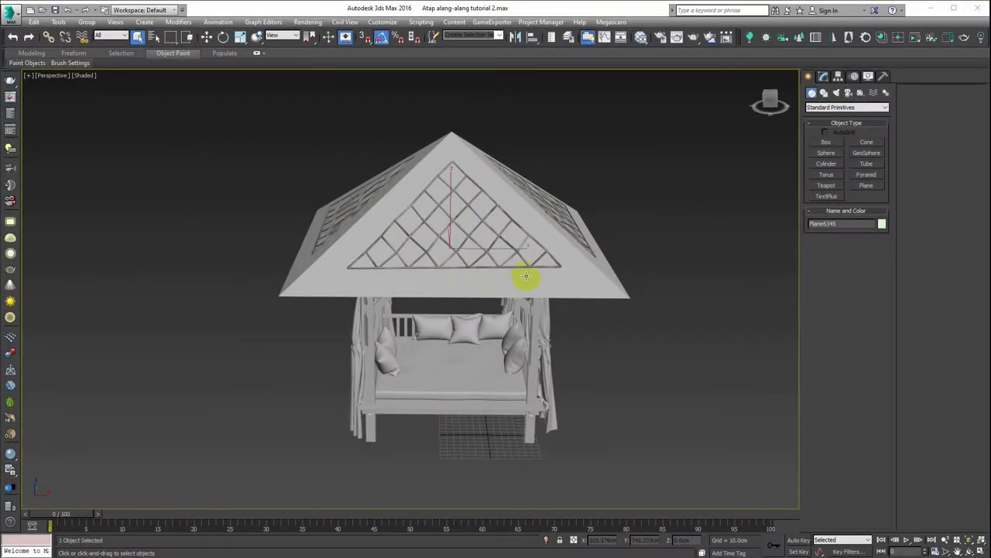
Shift-drag the roof plane to the right with Move and confirm a Copy.
{"action": "mouse_move", "coordinate": [525, 276]}
{"action": "middle_mouse_down", "text": "alt"}
{"action": "mouse_move", "coordinate": [531, 294]}
{"action": "mouse_move", "coordinate": [523, 284]}
{"action": "mouse_move", "coordinate": [481, 293]}
{"action": "mouse_move", "coordinate": [454, 268]}
{"action": "middle_mouse_up", "text": "alt"}
{"action": "scroll", "coordinate": [454, 268], "scroll_direction": "up", "scroll_amount": 3}
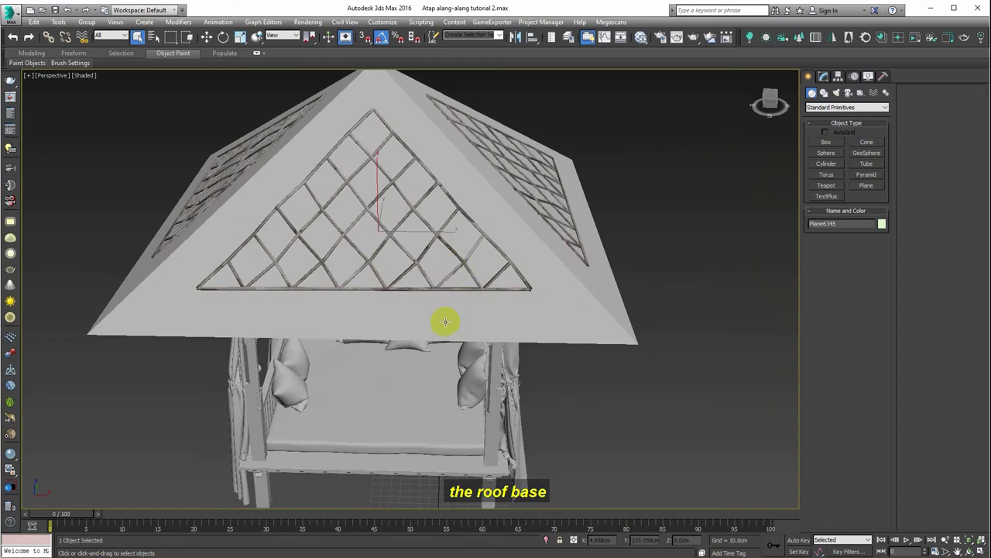
{"action": "scroll", "coordinate": [288, 246], "scroll_direction": "down", "scroll_amount": 3}
{"action": "left_click", "coordinate": [206, 37]}
{"action": "mouse_move", "coordinate": [482, 288]}
{"action": "middle_mouse_down"}
{"action": "mouse_move", "coordinate": [484, 298]}
{"action": "mouse_move", "coordinate": [409, 310]}
{"action": "middle_mouse_up"}
{"action": "scroll", "coordinate": [311, 258], "scroll_direction": "down", "scroll_amount": 2}
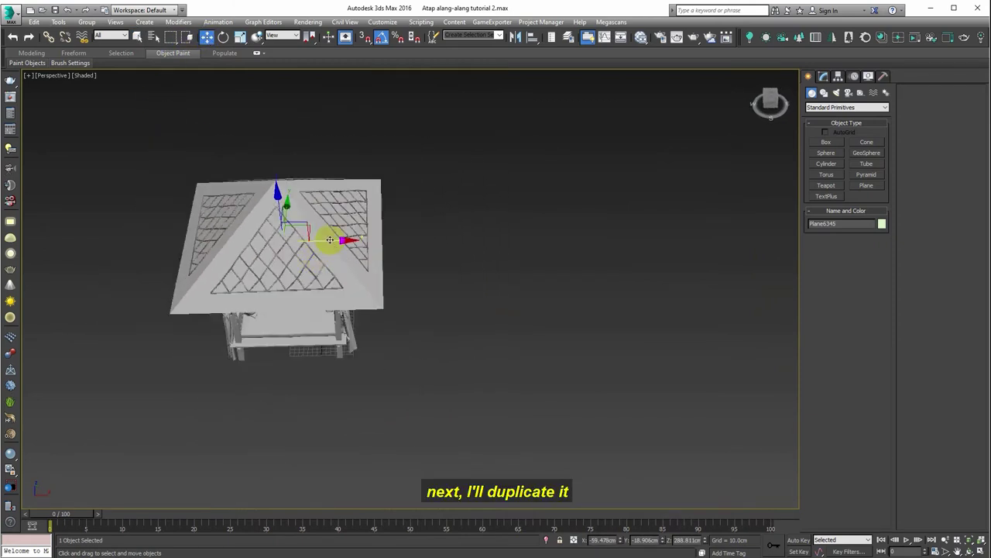
{"action": "left_click_drag", "start_coordinate": [329, 240], "coordinate": [594, 242], "text": "shift"}
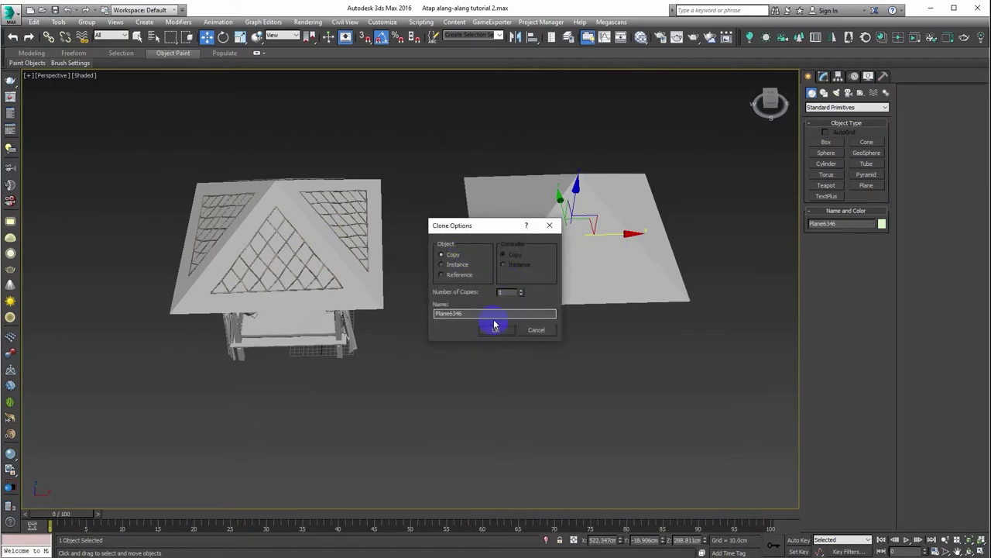
{"action": "left_click", "coordinate": [494, 325]}
Switch to the Top view, hide the grid, and frame the copied roof plane.
{"action": "middle_click_drag", "start_coordinate": [509, 336], "coordinate": [452, 323], "text": "alt"}
{"action": "key", "text": "t"}
{"action": "scroll", "coordinate": [390, 298], "scroll_direction": "down", "scroll_amount": 2}
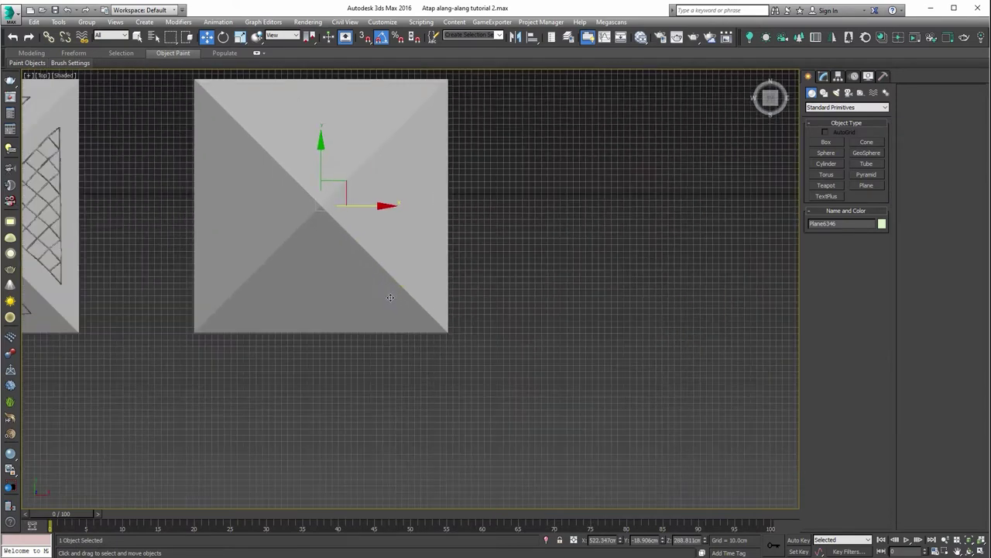
{"action": "key", "text": "g"}
{"action": "scroll", "coordinate": [389, 297], "scroll_direction": "down", "scroll_amount": 2}
{"action": "middle_click_drag", "start_coordinate": [446, 382], "coordinate": [425, 354]}
{"action": "scroll", "coordinate": [425, 354], "scroll_direction": "up", "scroll_amount": 4}
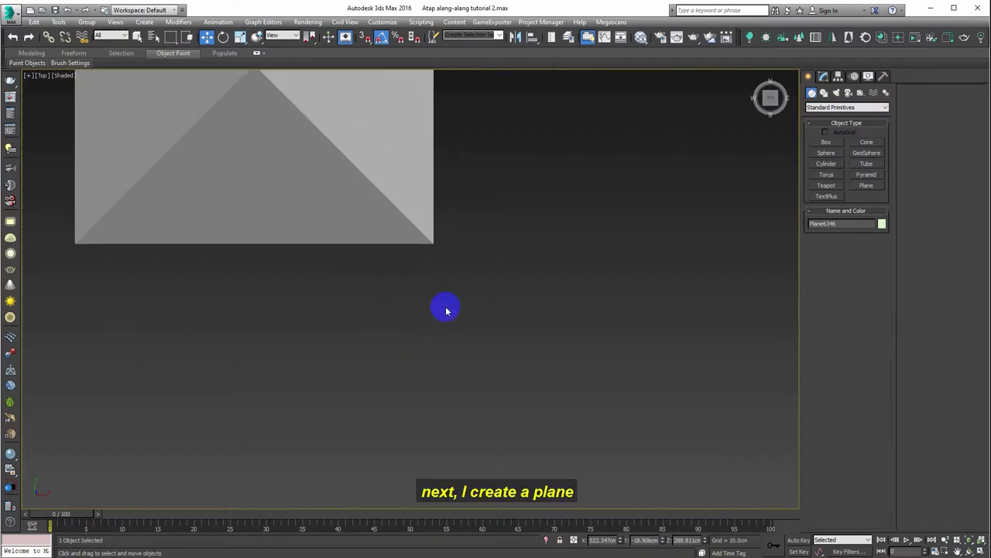
Draw a new plane beside the roof and set Length 30 and Width 40.
{"action": "left_click", "coordinate": [866, 189]}
{"action": "mouse_move", "coordinate": [635, 299]}
{"action": "middle_mouse_down"}
{"action": "mouse_move", "coordinate": [450, 328]}
{"action": "mouse_move", "coordinate": [444, 283]}
{"action": "middle_mouse_up"}
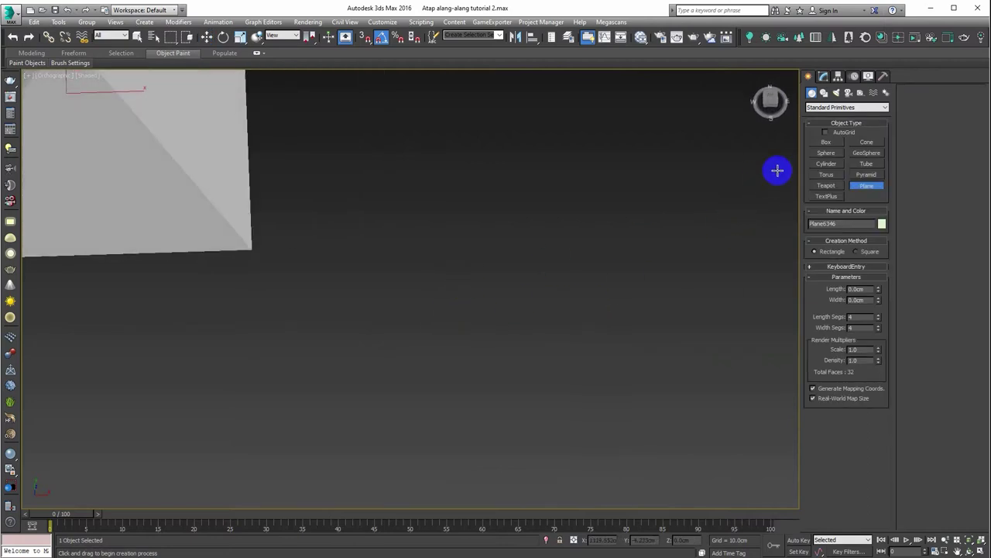
{"action": "middle_click_drag", "start_coordinate": [608, 357], "coordinate": [609, 339], "text": "alt"}
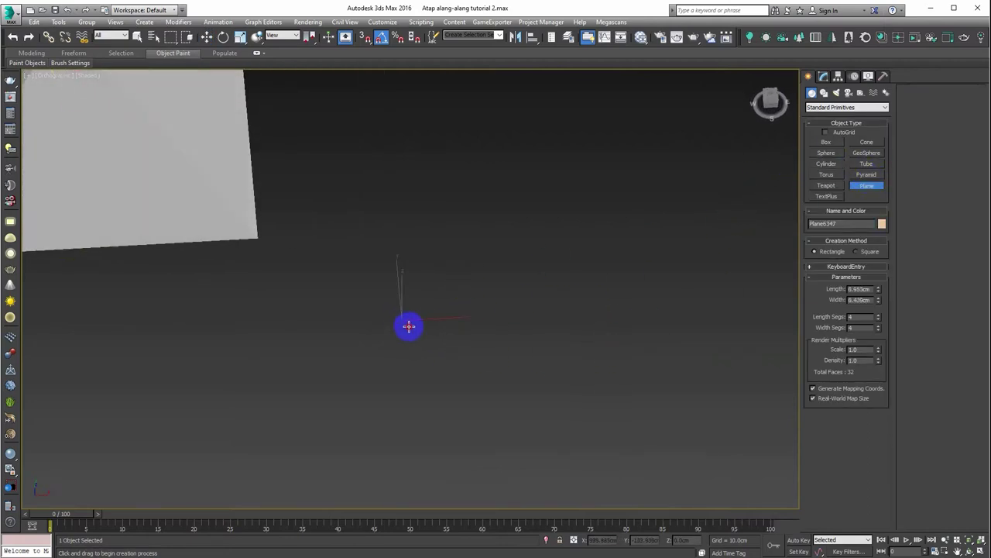
{"action": "left_click_drag", "start_coordinate": [407, 325], "coordinate": [476, 358]}
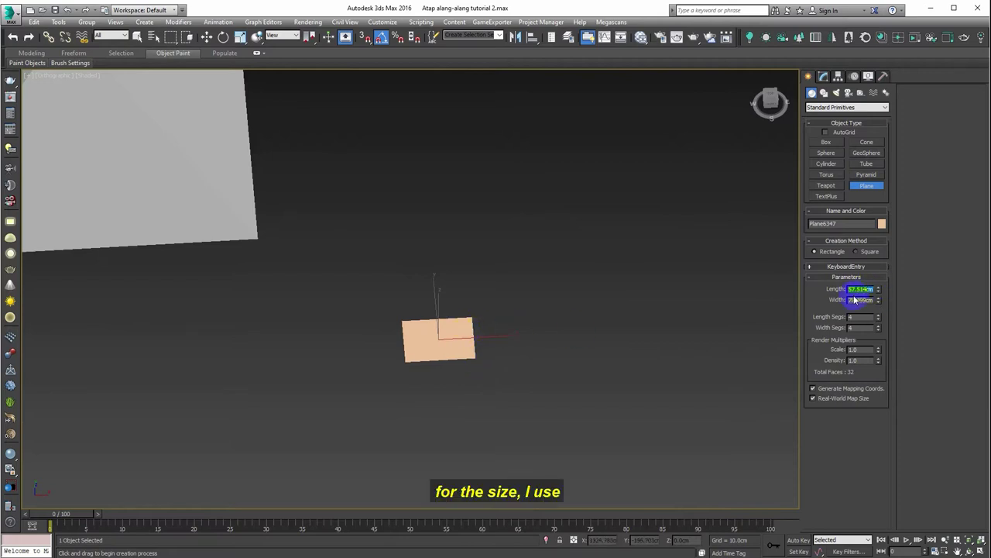
{"action": "type", "text": "30"}
{"action": "key", "text": "Tab"}
{"action": "type", "text": "40"}
{"action": "key", "text": "Return"}
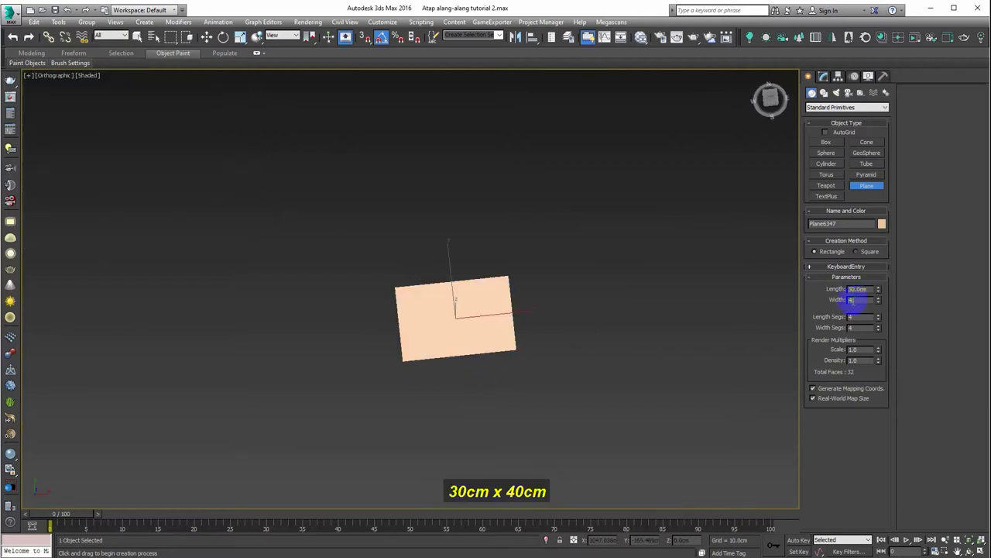
Give the plane 5 length segments and 7 width segments, then return to Move in Top view.
{"action": "scroll", "coordinate": [447, 327], "scroll_direction": "up", "scroll_amount": 4}
{"action": "scroll", "coordinate": [453, 332], "scroll_direction": "up", "scroll_amount": 2}
{"action": "mouse_move", "coordinate": [449, 339]}
{"action": "middle_mouse_down", "text": "alt"}
{"action": "mouse_move", "coordinate": [465, 350]}
{"action": "mouse_move", "coordinate": [475, 338]}
{"action": "mouse_move", "coordinate": [473, 361]}
{"action": "middle_mouse_up", "text": "alt"}
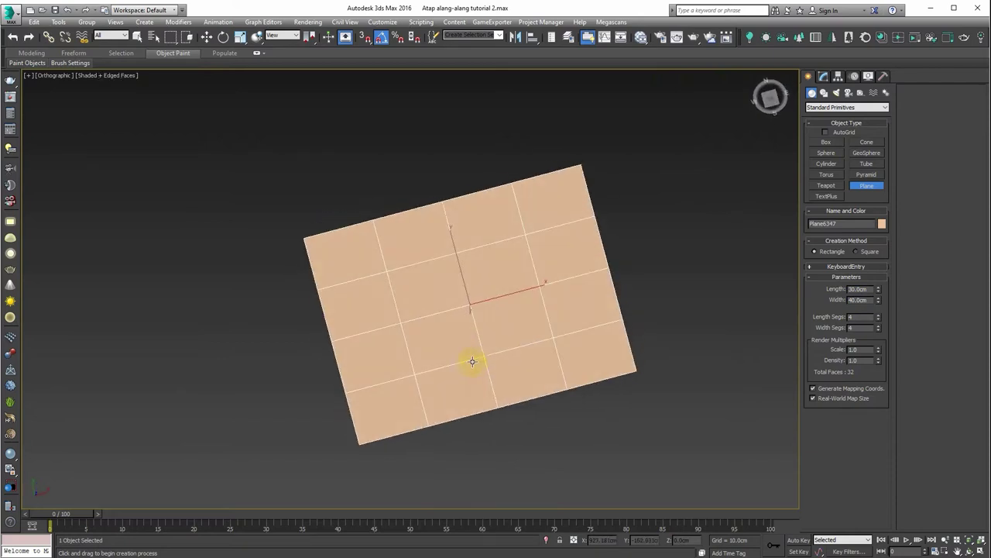
{"action": "left_click", "coordinate": [879, 316]}
{"action": "left_click", "coordinate": [878, 325]}
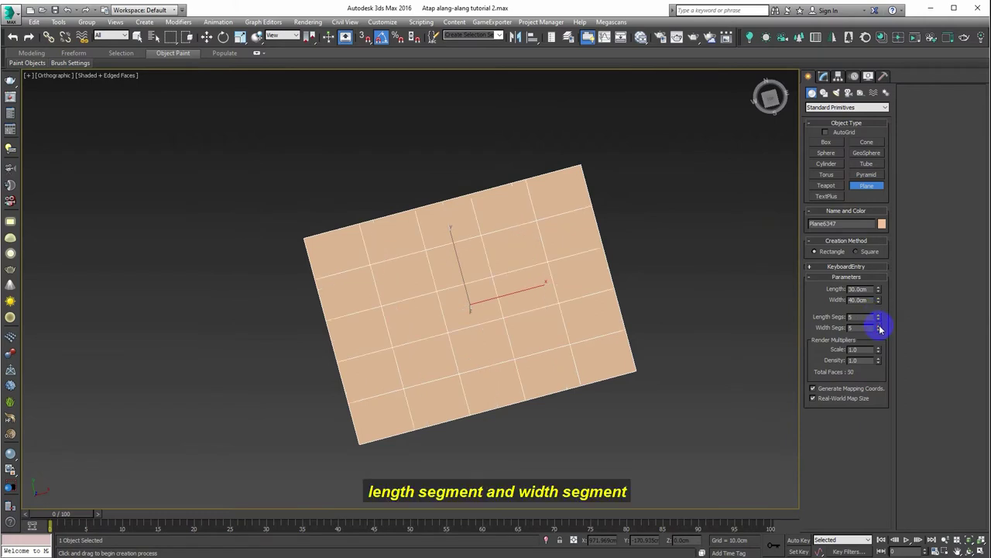
{"action": "left_click", "coordinate": [878, 325]}
{"action": "left_click", "coordinate": [879, 325]}
{"action": "mouse_move", "coordinate": [514, 359]}
{"action": "middle_mouse_down", "text": "alt"}
{"action": "mouse_move", "coordinate": [496, 295]}
{"action": "mouse_move", "coordinate": [472, 278]}
{"action": "middle_mouse_up", "text": "alt"}
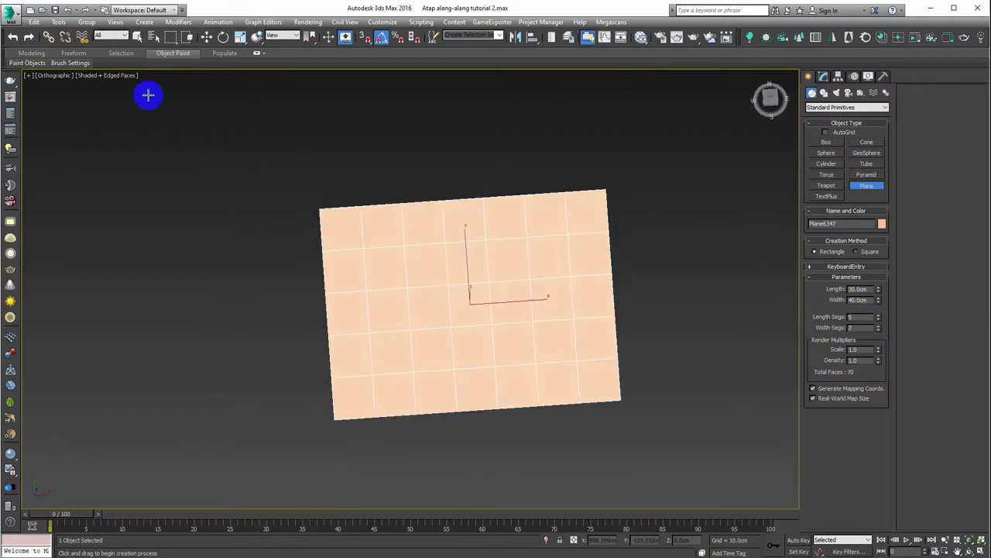
{"action": "left_click", "coordinate": [204, 39]}
{"action": "key", "text": "t"}
{"action": "scroll", "coordinate": [457, 291], "scroll_direction": "down", "scroll_amount": 3}
With Affect Pivot Only, snap the plane's pivot to the midpoint of its top edge.
{"action": "left_click_drag", "start_coordinate": [423, 280], "coordinate": [446, 306]}
{"action": "left_click", "coordinate": [839, 76]}
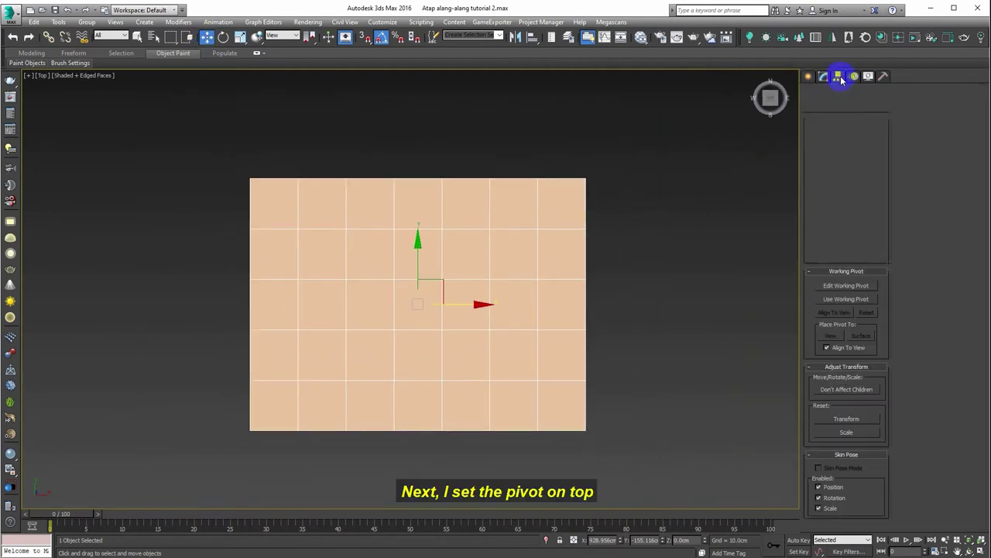
{"action": "left_click", "coordinate": [848, 144]}
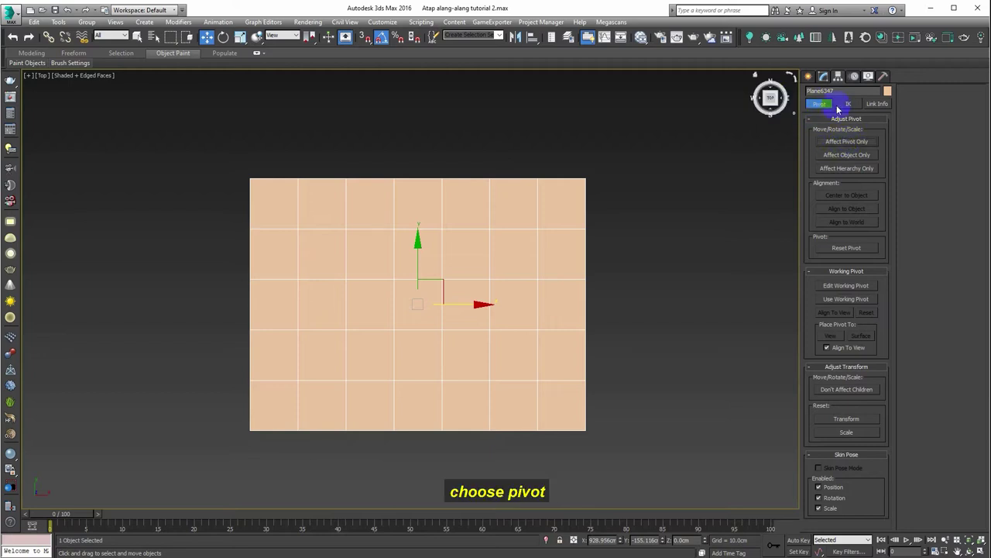
{"action": "left_click", "coordinate": [849, 144]}
{"action": "mouse_move", "coordinate": [426, 318]}
{"action": "left_mouse_down"}
{"action": "mouse_move", "coordinate": [427, 255]}
{"action": "mouse_move", "coordinate": [460, 225]}
{"action": "left_mouse_up"}
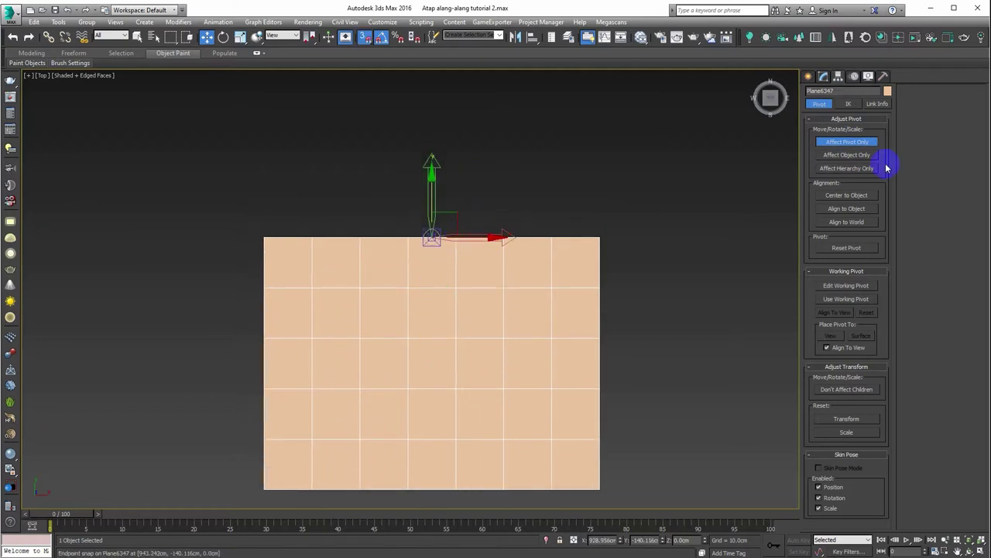
{"action": "left_click", "coordinate": [854, 146]}
Test-rotate the plane about its top edge in Perspective, rotate it back flat, and return to Move.
{"action": "left_click", "coordinate": [823, 76]}
{"action": "mouse_move", "coordinate": [542, 243]}
{"action": "middle_mouse_down", "text": "alt"}
{"action": "mouse_move", "coordinate": [591, 170]}
{"action": "mouse_move", "coordinate": [549, 305]}
{"action": "mouse_move", "coordinate": [227, 224]}
{"action": "middle_mouse_up", "text": "alt"}
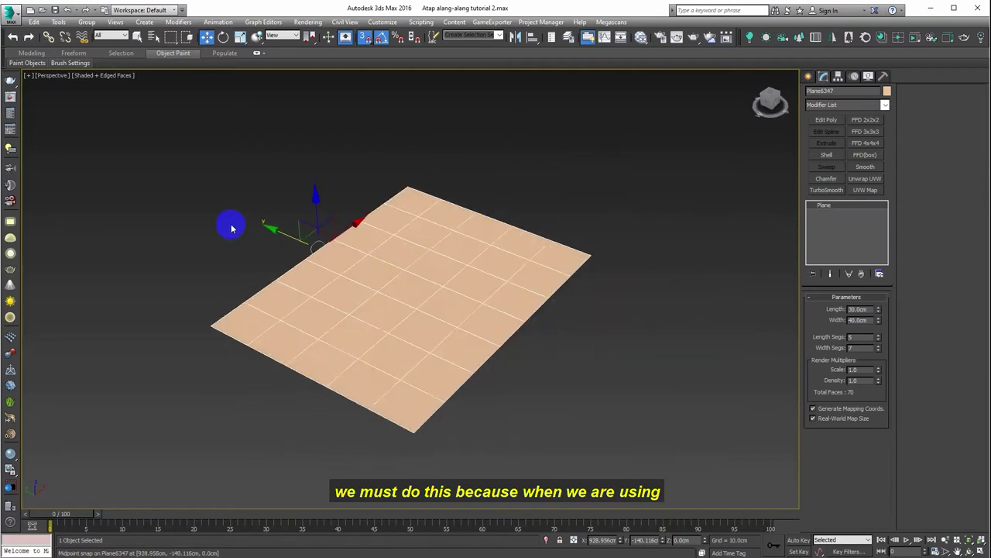
{"action": "key", "text": "p"}
{"action": "scroll", "coordinate": [499, 254], "scroll_direction": "down", "scroll_amount": 5}
{"action": "mouse_move", "coordinate": [228, 146]}
{"action": "middle_mouse_down", "text": "alt"}
{"action": "mouse_move", "coordinate": [261, 173]}
{"action": "mouse_move", "coordinate": [326, 194]}
{"action": "mouse_move", "coordinate": [214, 92]}
{"action": "middle_mouse_up", "text": "alt"}
{"action": "left_click", "coordinate": [224, 38]}
{"action": "mouse_move", "coordinate": [345, 194]}
{"action": "left_mouse_down"}
{"action": "mouse_move", "coordinate": [341, 177]}
{"action": "mouse_move", "coordinate": [343, 199]}
{"action": "left_mouse_up"}
{"action": "middle_click_drag", "start_coordinate": [409, 210], "coordinate": [426, 232], "text": "alt"}
{"action": "key", "text": "t"}
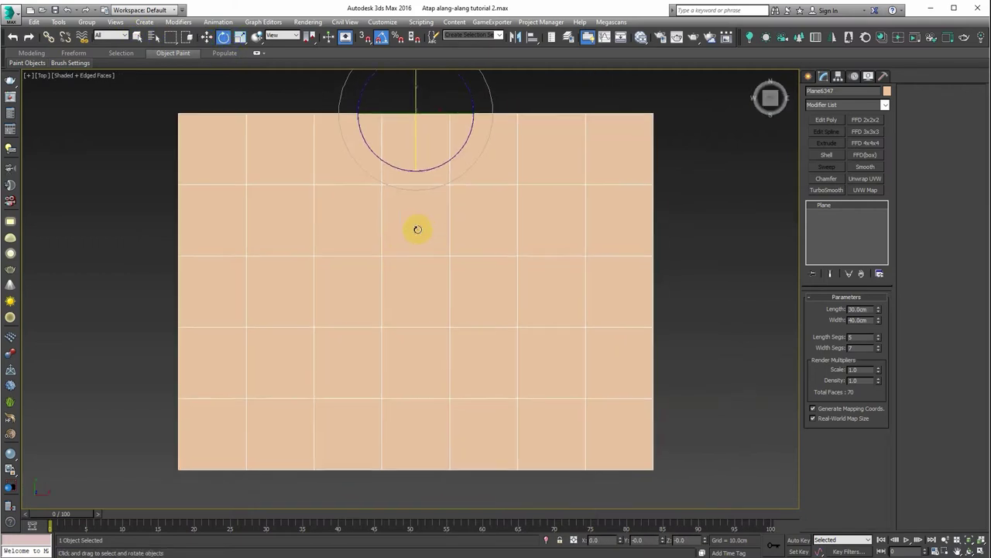
{"action": "left_click", "coordinate": [207, 38]}
{"action": "left_click", "coordinate": [763, 173]}
Add Edit Poly, box-select the edge vertex columns, and lower the right-edge vertices slightly on Z.
{"action": "left_click", "coordinate": [827, 120]}
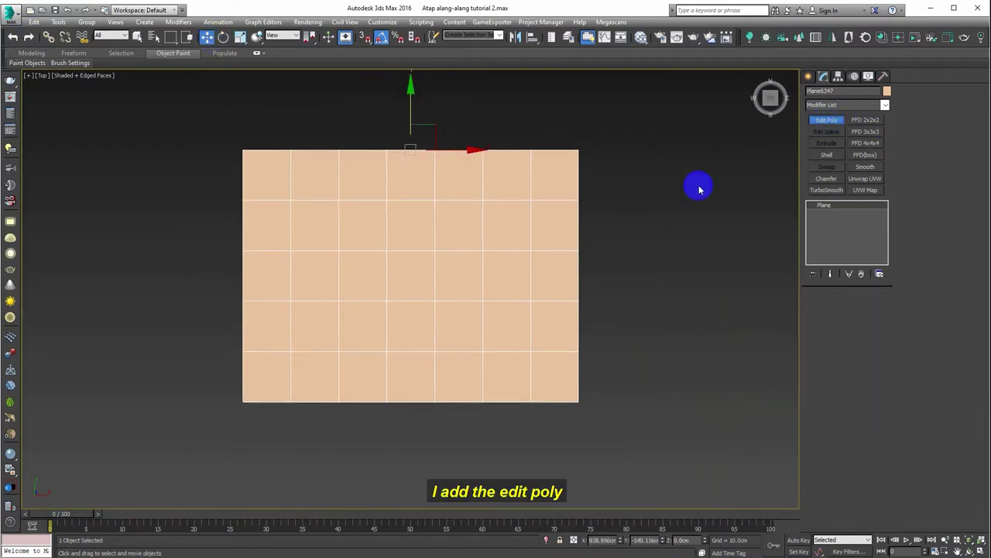
{"action": "left_click_drag", "start_coordinate": [172, 113], "coordinate": [279, 411]}
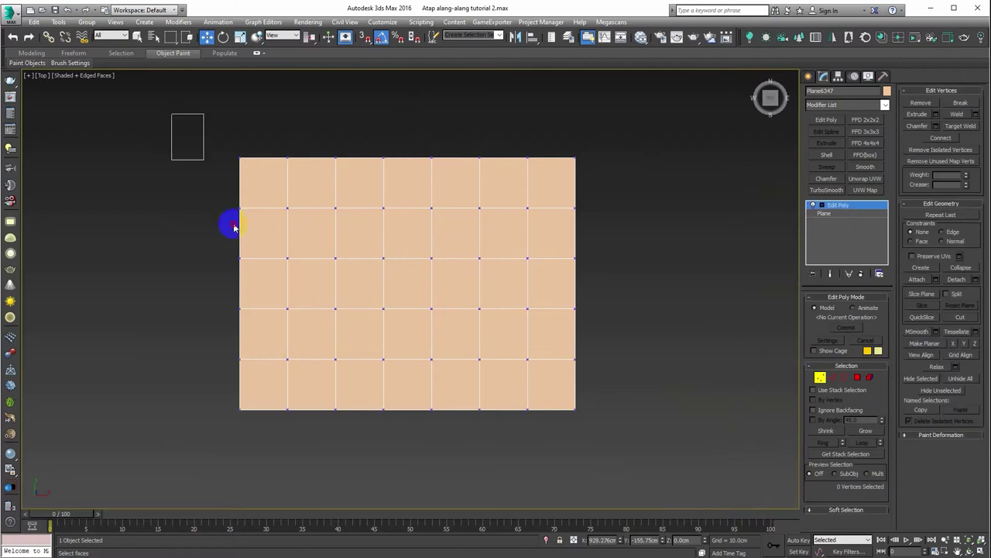
{"action": "left_click_drag", "start_coordinate": [559, 118], "coordinate": [639, 447]}
{"action": "middle_click_drag", "start_coordinate": [640, 448], "coordinate": [588, 434], "text": "alt"}
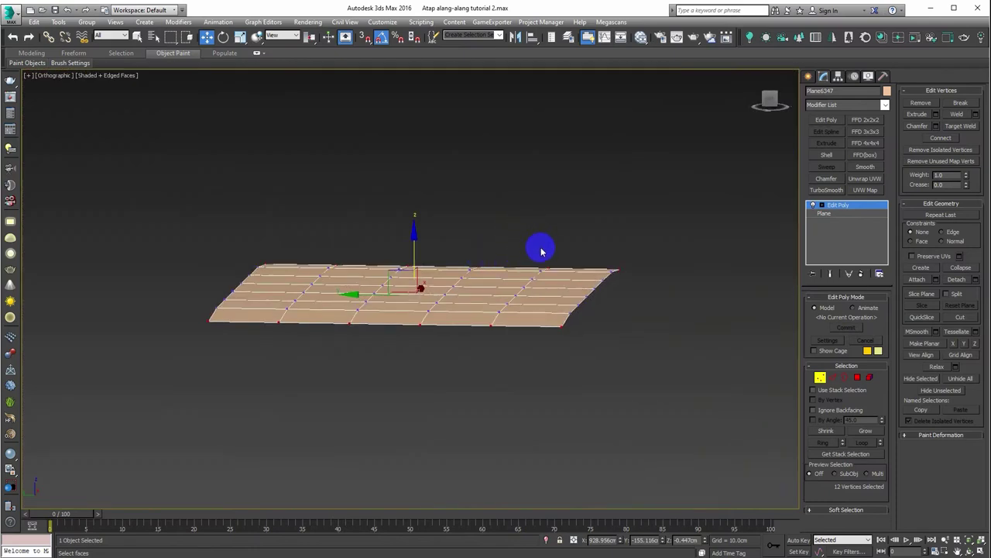
{"action": "left_click_drag", "start_coordinate": [550, 222], "coordinate": [627, 365]}
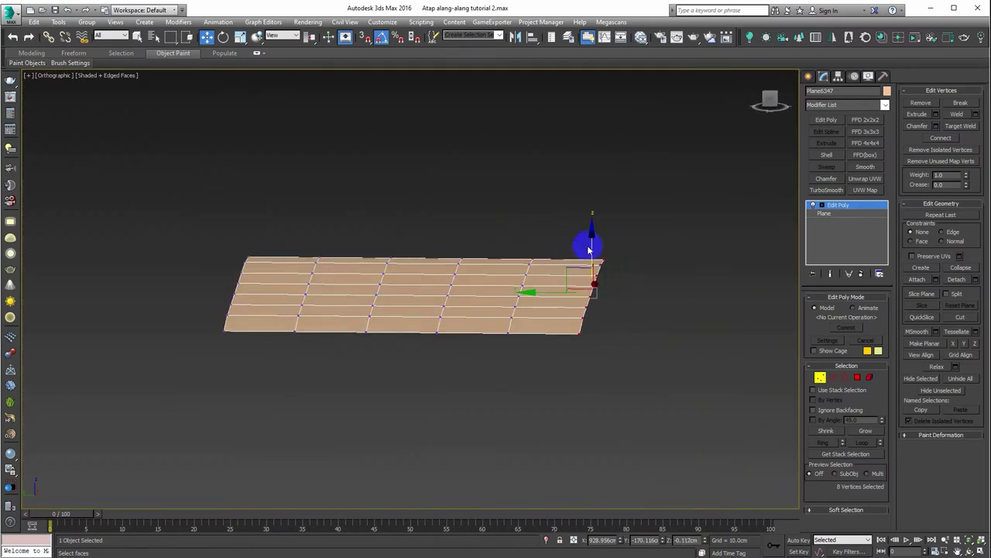
{"action": "left_click_drag", "start_coordinate": [590, 246], "coordinate": [591, 249]}
{"action": "left_click", "coordinate": [819, 377]}
{"action": "key", "text": "t"}
{"action": "scroll", "coordinate": [365, 266], "scroll_direction": "down", "scroll_amount": 2}
{"action": "scroll", "coordinate": [357, 252], "scroll_direction": "down", "scroll_amount": 5}
{"action": "scroll", "coordinate": [344, 258], "scroll_direction": "up", "scroll_amount": 3}
Shift-drag the plane right to make 3 more copies, then select and frame all four panels.
{"action": "left_click_drag", "start_coordinate": [374, 266], "coordinate": [462, 267], "text": "shift"}
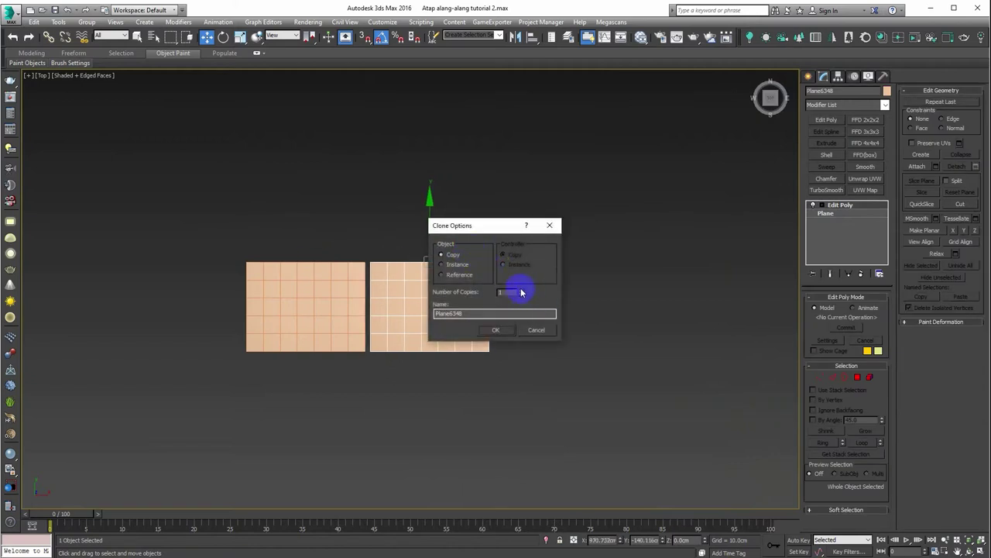
{"action": "left_click", "coordinate": [507, 332]}
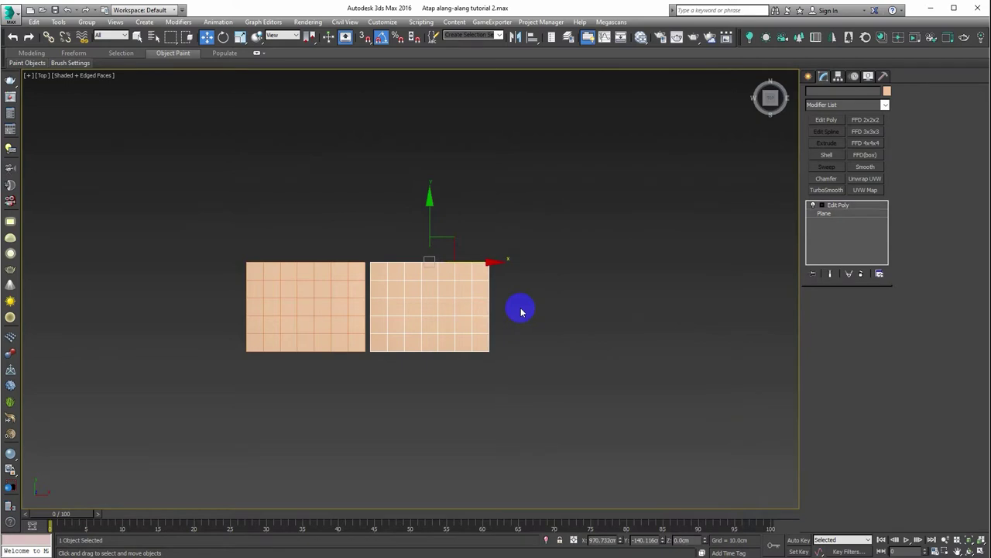
{"action": "scroll", "coordinate": [411, 283], "scroll_direction": "down", "scroll_amount": 2}
{"action": "scroll", "coordinate": [399, 284], "scroll_direction": "down", "scroll_amount": 2}
{"action": "key", "text": "ctrl+a"}
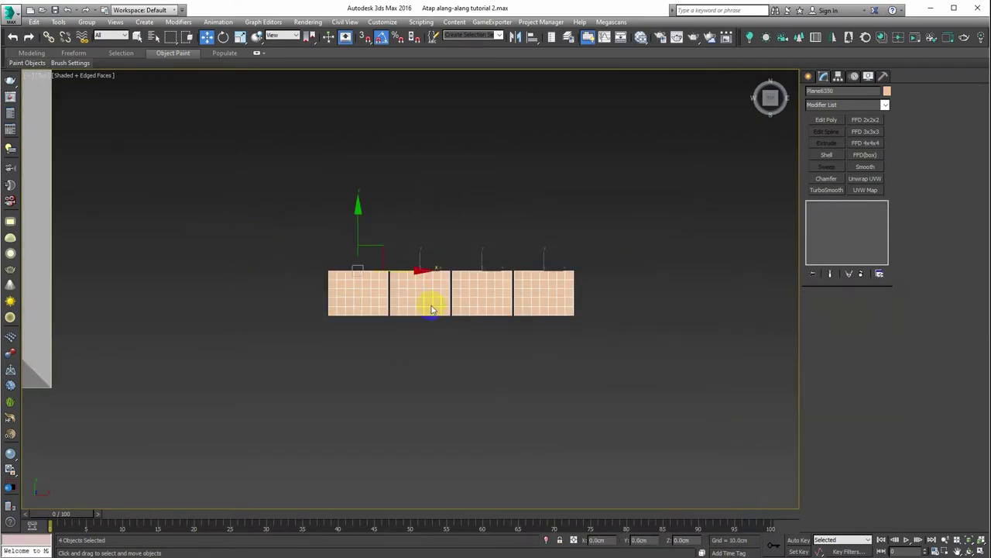
{"action": "key", "text": "z"}
{"action": "middle_click_drag", "start_coordinate": [361, 261], "coordinate": [352, 248]}
{"action": "scroll", "coordinate": [341, 248], "scroll_direction": "down", "scroll_amount": 2}
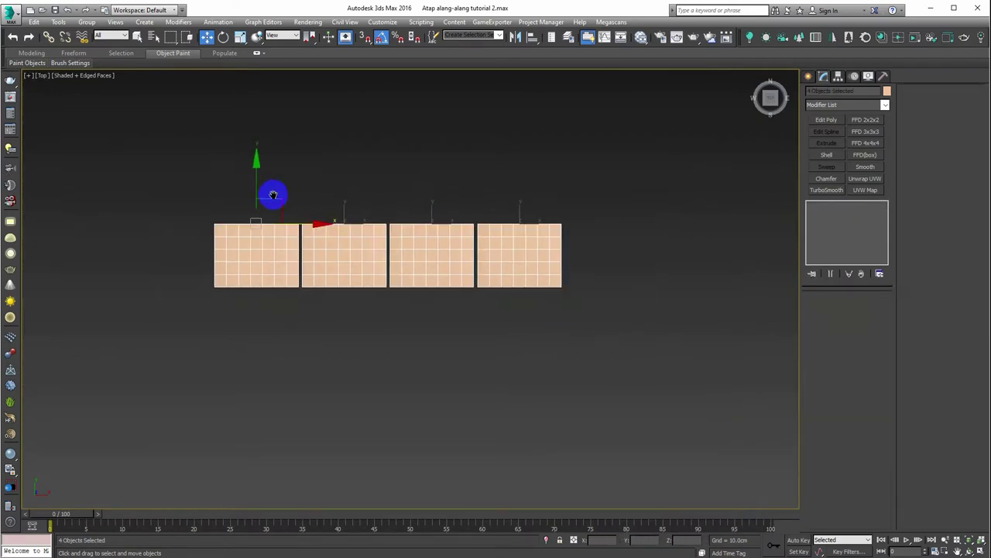
{"action": "middle_click_drag", "start_coordinate": [272, 195], "coordinate": [287, 210]}
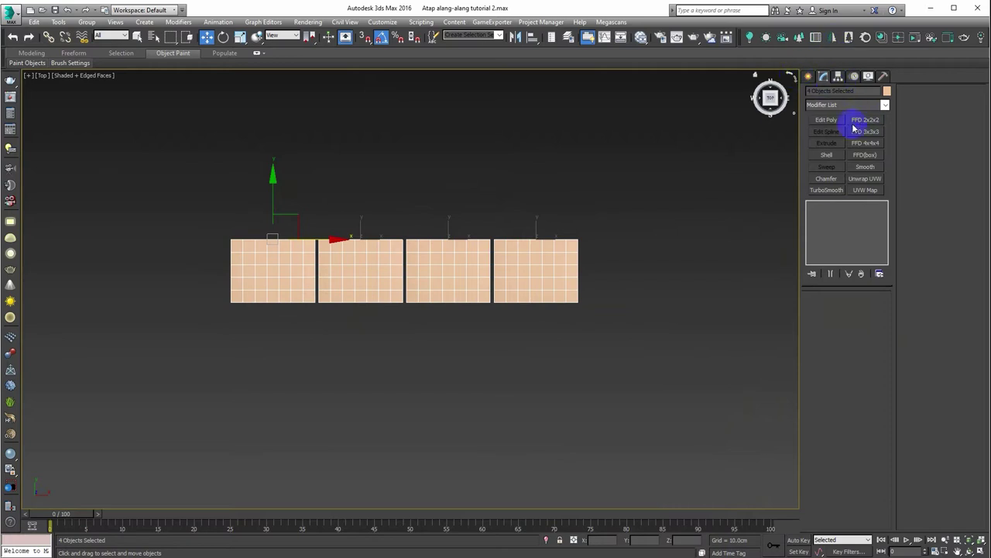
{"action": "scroll", "coordinate": [314, 244], "scroll_direction": "up", "scroll_amount": 2}
{"action": "scroll", "coordinate": [318, 237], "scroll_direction": "up", "scroll_amount": 5}
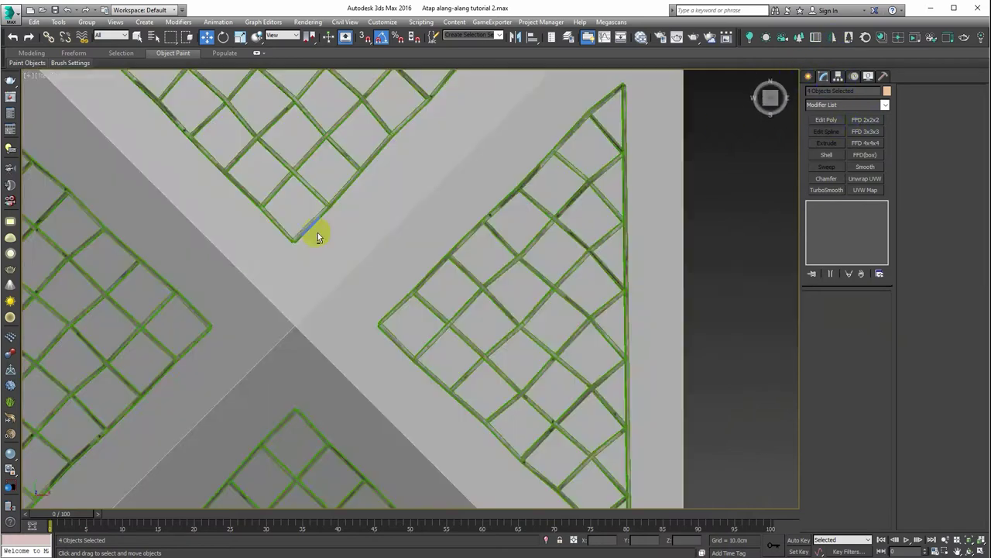
Select all four panels, add one shared Edit Poly modifier, and enter Vertex mode.
{"action": "key", "text": "z"}
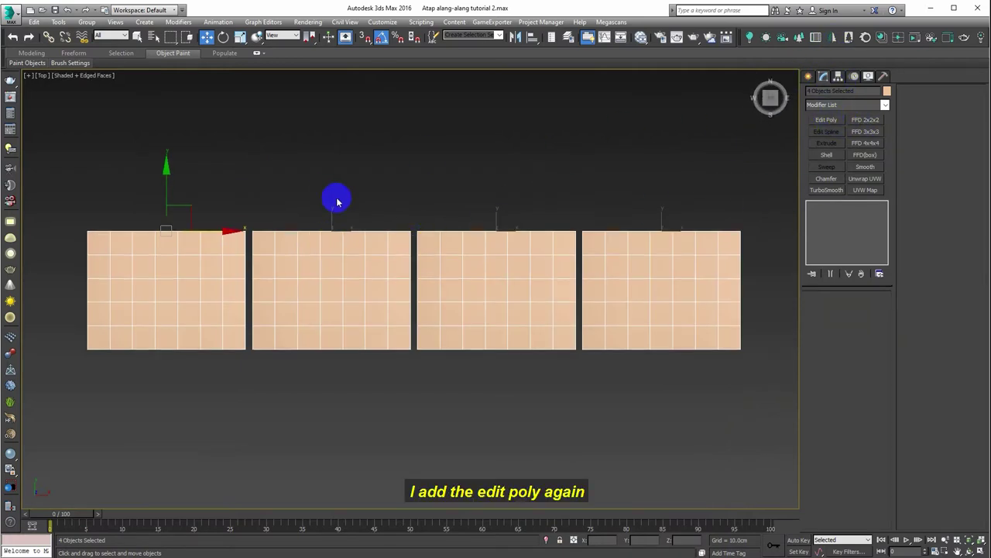
{"action": "scroll", "coordinate": [453, 232], "scroll_direction": "down", "scroll_amount": 2}
{"action": "left_click_drag", "start_coordinate": [205, 213], "coordinate": [137, 173]}
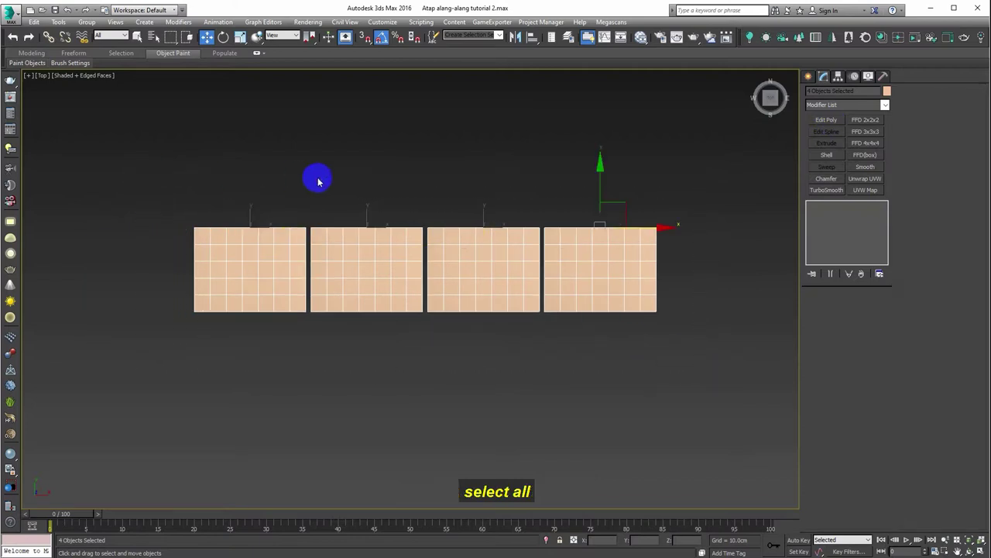
{"action": "scroll", "coordinate": [449, 186], "scroll_direction": "up", "scroll_amount": 1}
{"action": "middle_click_drag", "start_coordinate": [604, 201], "coordinate": [669, 202]}
{"action": "scroll", "coordinate": [756, 159], "scroll_direction": "down", "scroll_amount": 1}
{"action": "mouse_move", "coordinate": [780, 142]}
{"action": "middle_mouse_down"}
{"action": "mouse_move", "coordinate": [740, 142]}
{"action": "mouse_move", "coordinate": [676, 175]}
{"action": "middle_mouse_up"}
{"action": "left_click", "coordinate": [822, 120]}
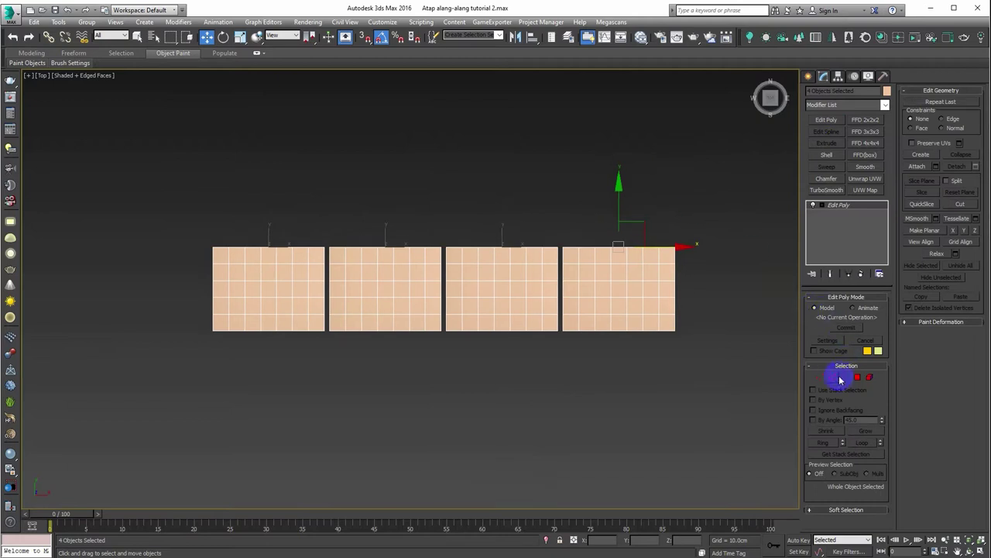
{"action": "left_click", "coordinate": [819, 378]}
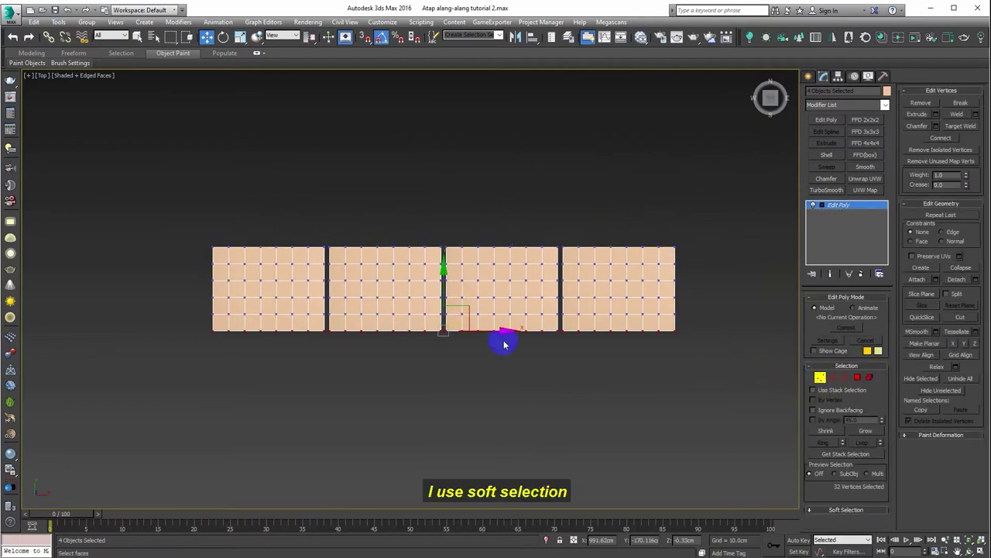
Turn on Use Soft Selection, box-select the bottom vertex row, and set Falloff to 25.4cm.
{"action": "left_click", "coordinate": [858, 510]}
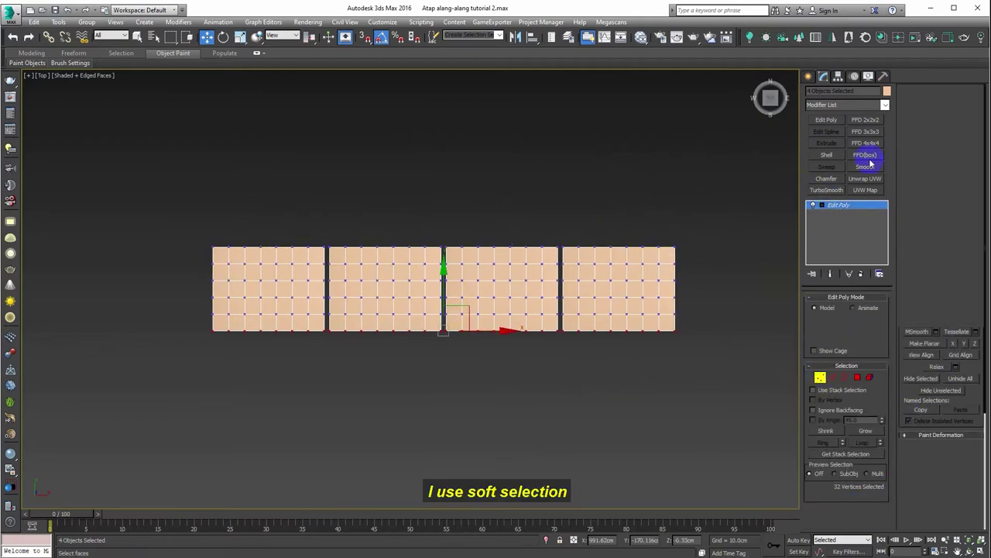
{"action": "left_click", "coordinate": [909, 103]}
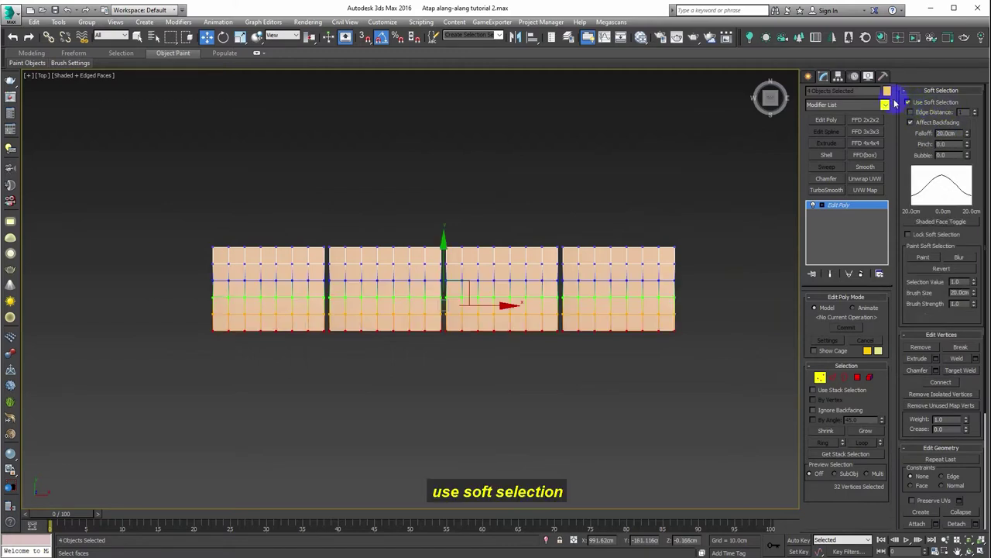
{"action": "left_click", "coordinate": [693, 374]}
{"action": "left_click_drag", "start_coordinate": [732, 387], "coordinate": [454, 356]}
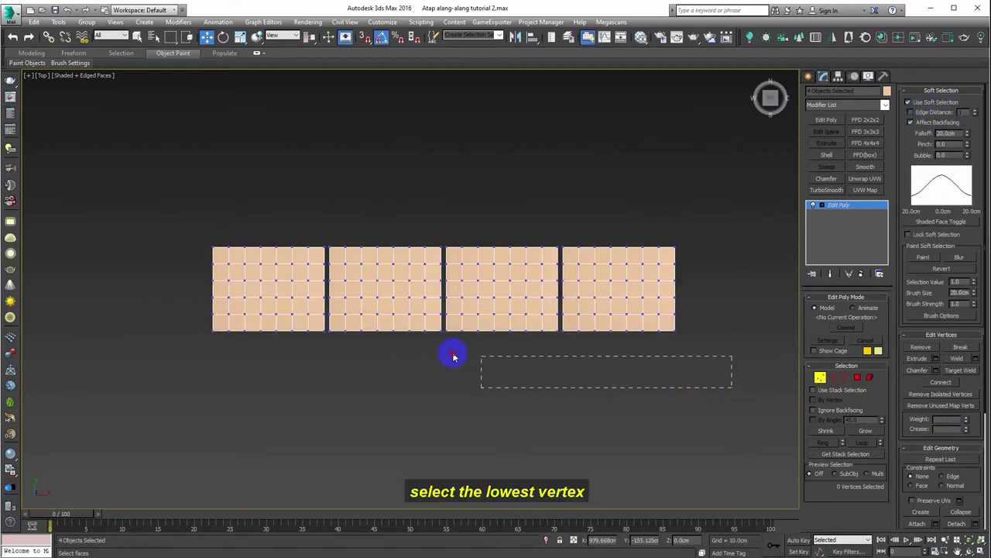
{"action": "left_click_drag", "start_coordinate": [187, 317], "coordinate": [184, 324]}
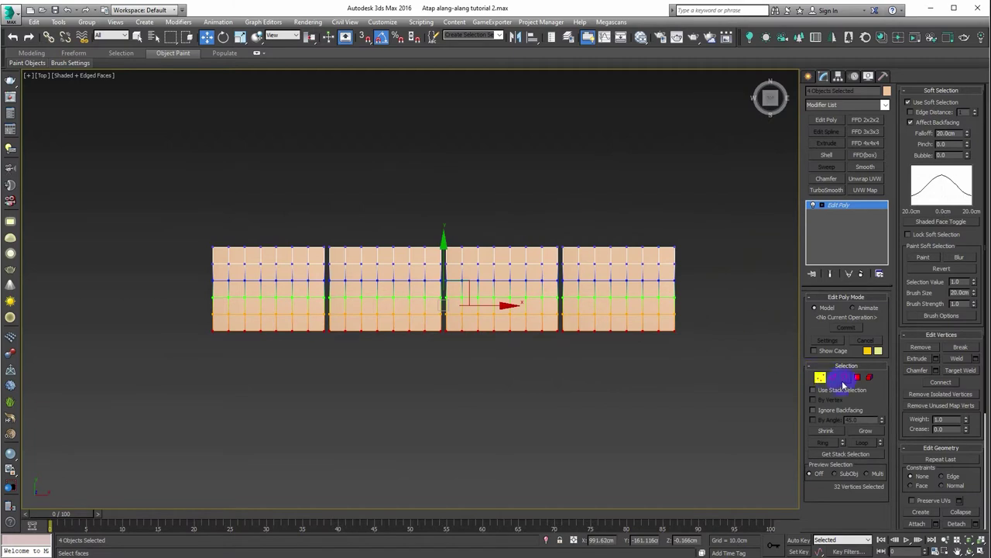
{"action": "scroll", "coordinate": [511, 277], "scroll_direction": "up", "scroll_amount": 3}
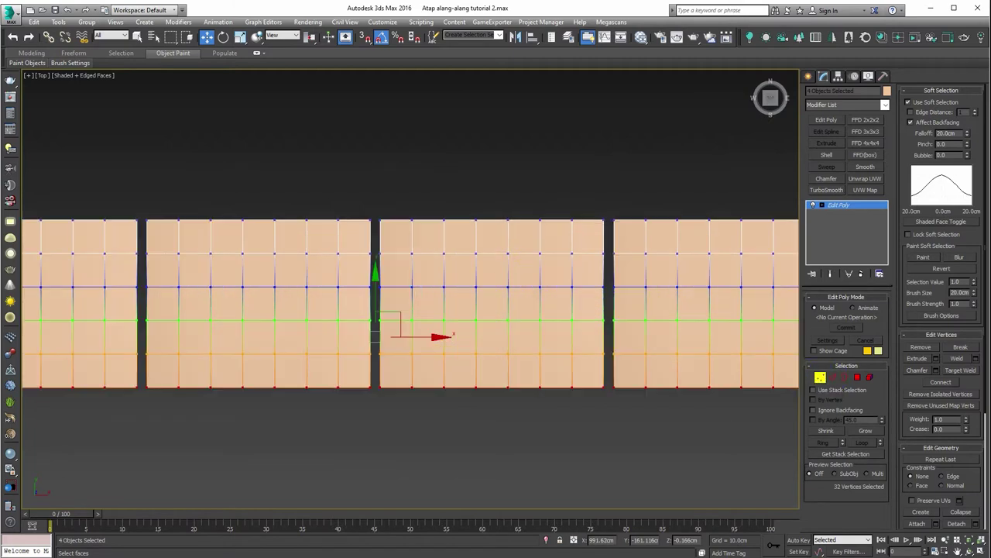
{"action": "left_click_drag", "start_coordinate": [967, 137], "coordinate": [965, 117]}
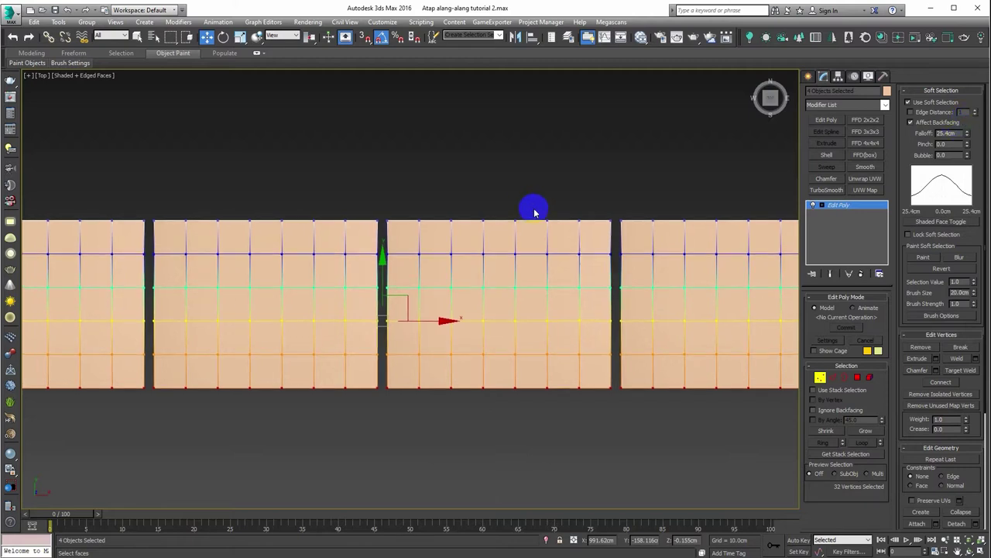
{"action": "scroll", "coordinate": [562, 206], "scroll_direction": "down", "scroll_amount": 2}
Add a Noise modifier to the panels and experiment with its Z strength in Perspective.
{"action": "left_click", "coordinate": [831, 106]}
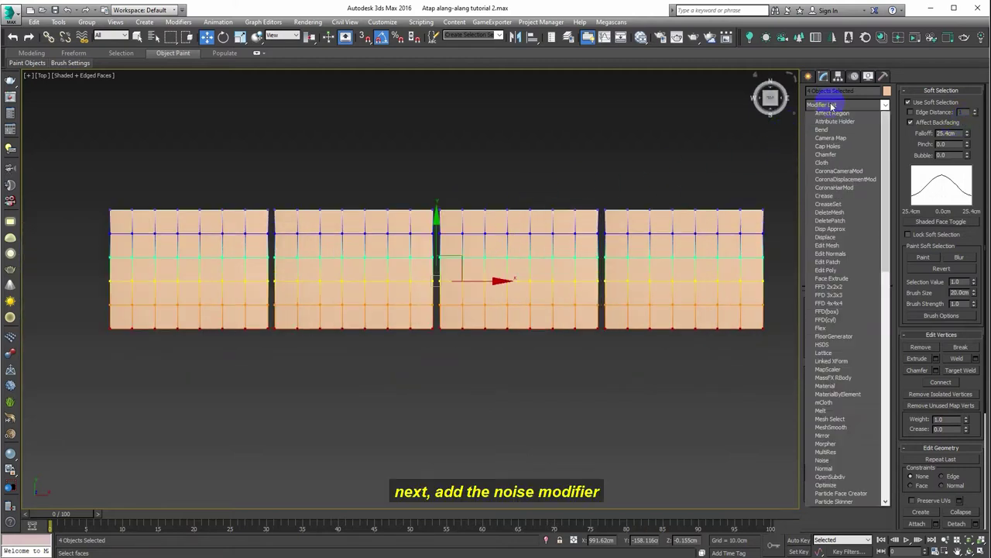
{"action": "scroll", "coordinate": [832, 106], "scroll_direction": "down", "scroll_amount": 10}
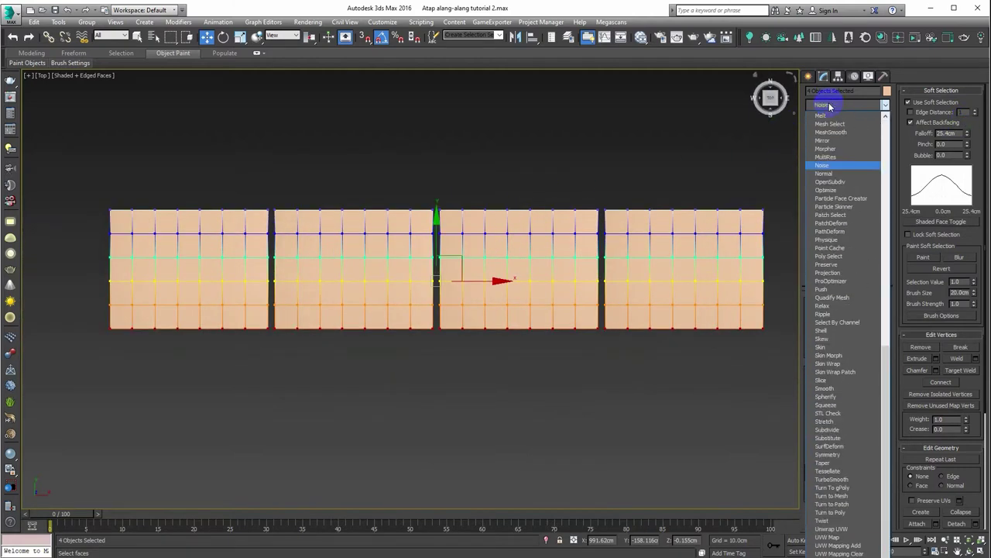
{"action": "left_click", "coordinate": [841, 164]}
{"action": "key", "text": "p"}
{"action": "mouse_move", "coordinate": [506, 255]}
{"action": "middle_mouse_down", "text": "alt"}
{"action": "mouse_move", "coordinate": [516, 219]}
{"action": "mouse_move", "coordinate": [526, 223]}
{"action": "mouse_move", "coordinate": [529, 258]}
{"action": "mouse_move", "coordinate": [534, 232]}
{"action": "middle_mouse_up", "text": "alt"}
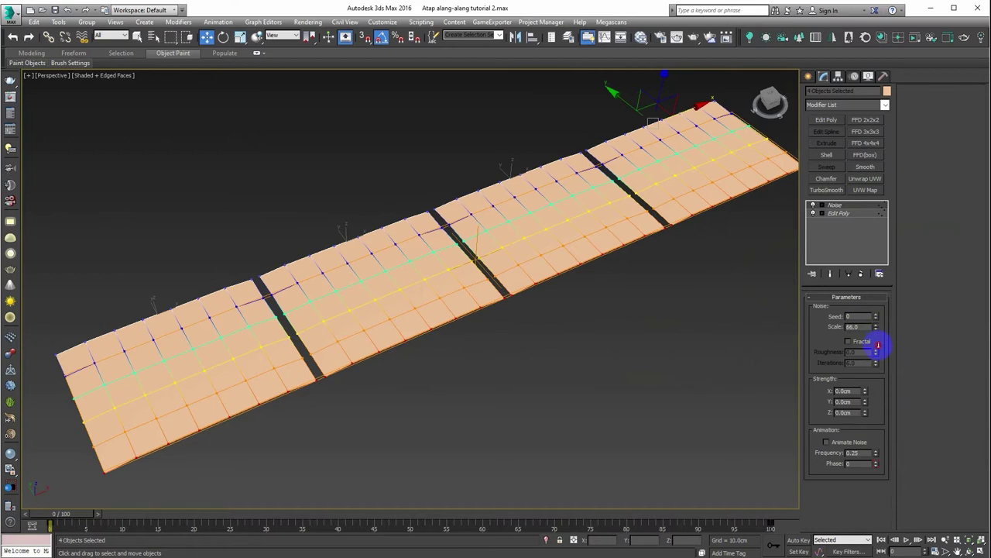
{"action": "left_click_drag", "start_coordinate": [865, 413], "coordinate": [863, 355]}
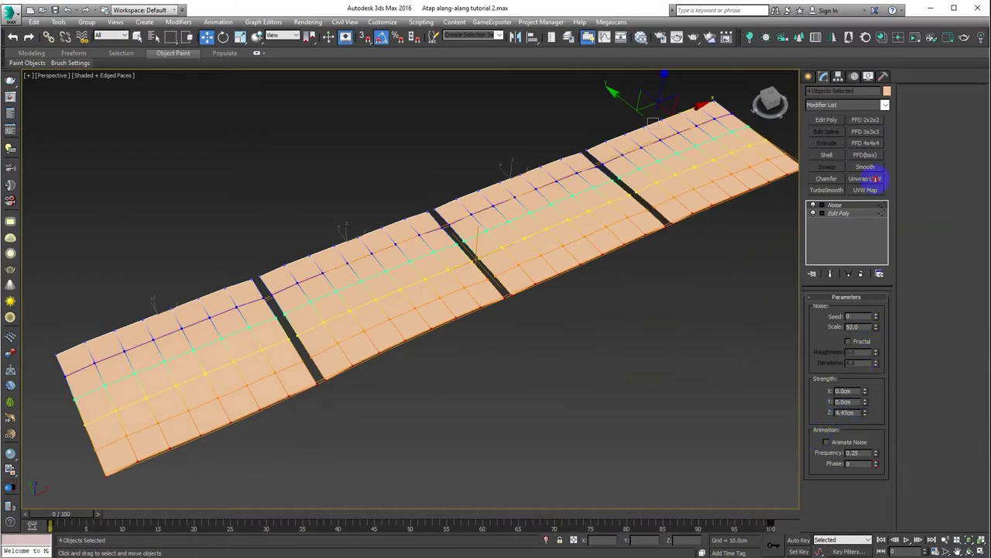
{"action": "scroll", "coordinate": [669, 161], "scroll_direction": "down", "scroll_amount": 2}
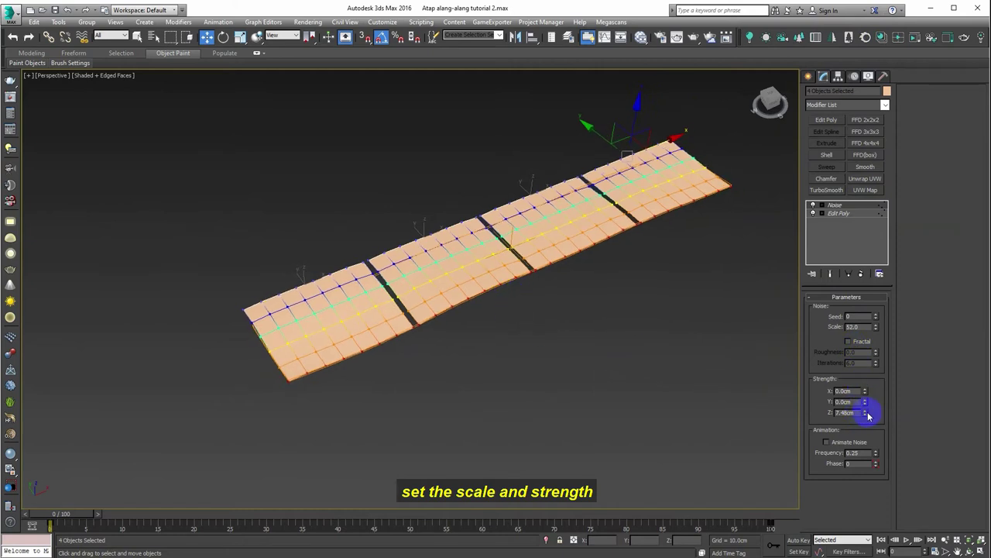
{"action": "mouse_move", "coordinate": [864, 412]}
{"action": "left_mouse_down"}
{"action": "mouse_move", "coordinate": [875, 318]}
{"action": "mouse_move", "coordinate": [880, 356]}
{"action": "left_mouse_up"}
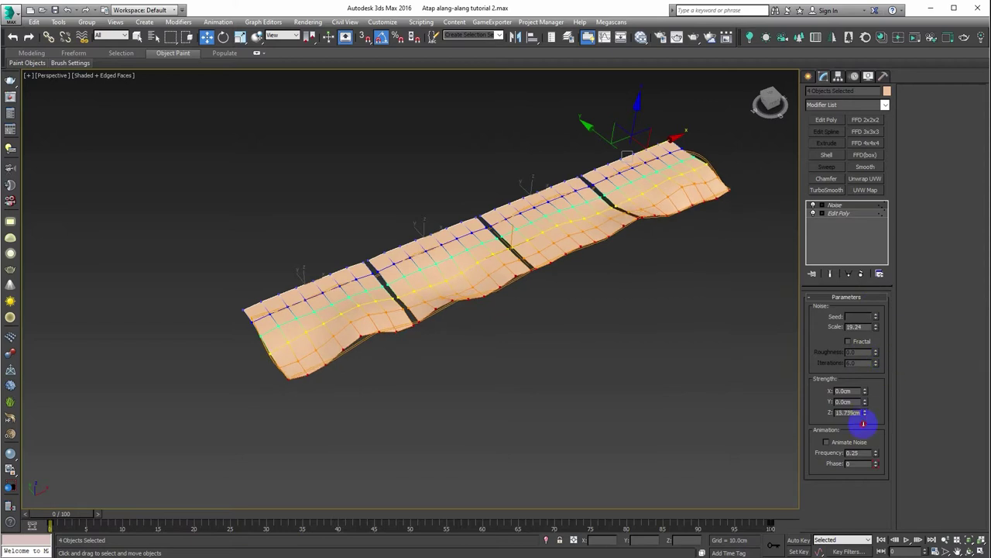
{"action": "left_click_drag", "start_coordinate": [865, 415], "coordinate": [861, 461]}
{"action": "mouse_move", "coordinate": [713, 314]}
{"action": "middle_mouse_down", "text": "alt"}
{"action": "mouse_move", "coordinate": [656, 263]}
{"action": "mouse_move", "coordinate": [655, 292]}
{"action": "middle_mouse_up", "text": "alt"}
Set the Noise Scale to 10.582.
{"action": "left_click_drag", "start_coordinate": [877, 332], "coordinate": [880, 350]}
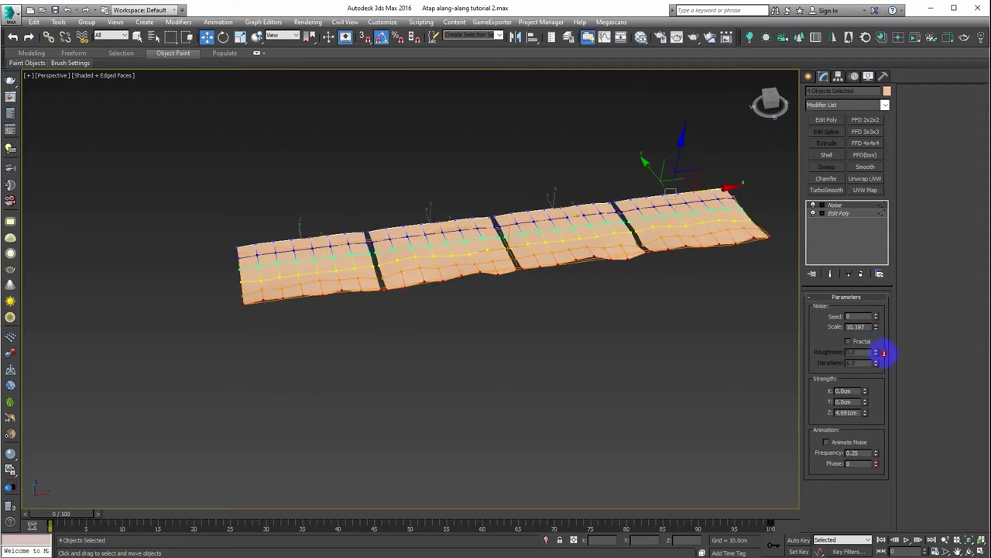
{"action": "mouse_move", "coordinate": [644, 272]}
{"action": "middle_mouse_down", "text": "alt"}
{"action": "mouse_move", "coordinate": [640, 239]}
{"action": "mouse_move", "coordinate": [631, 299]}
{"action": "middle_mouse_up", "text": "alt"}
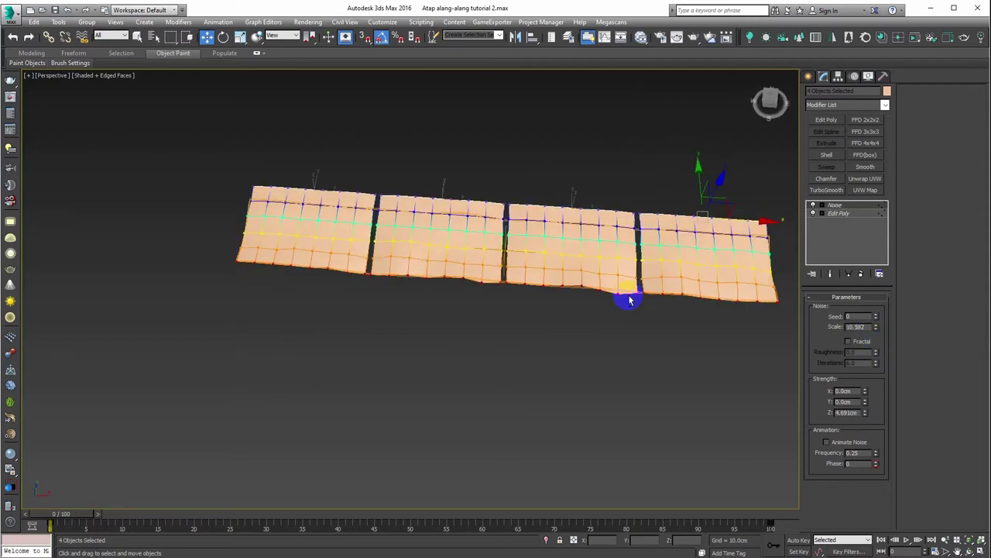
{"action": "key", "text": "t"}
{"action": "scroll", "coordinate": [550, 303], "scroll_direction": "up", "scroll_amount": 2}
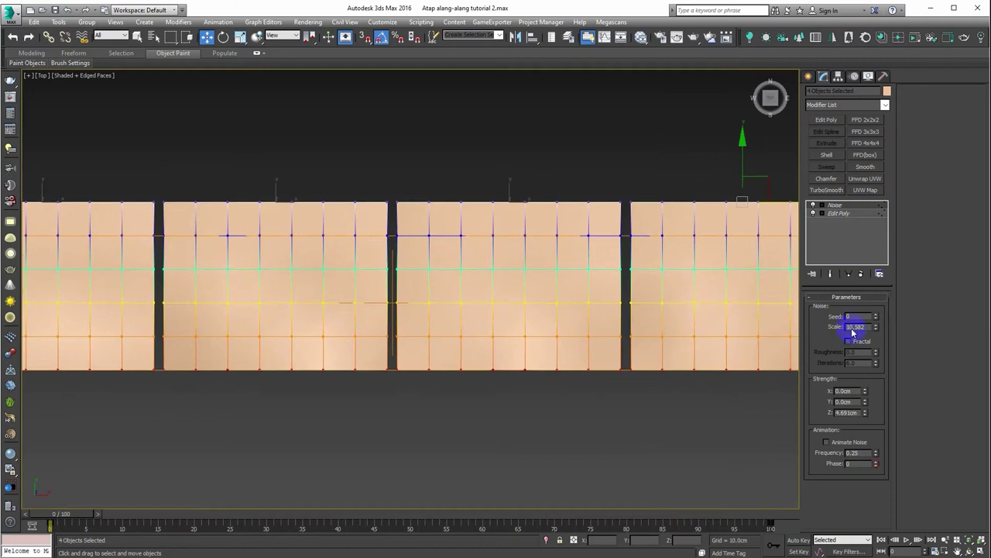
{"action": "middle_click_drag", "start_coordinate": [567, 318], "coordinate": [620, 313]}
Set Noise Strength Y to -3.11cm and Z to 3.19cm, then review the rippled panels.
{"action": "mouse_move", "coordinate": [865, 401]}
{"action": "left_mouse_down"}
{"action": "mouse_move", "coordinate": [854, 297]}
{"action": "mouse_move", "coordinate": [874, 524]}
{"action": "left_mouse_up"}
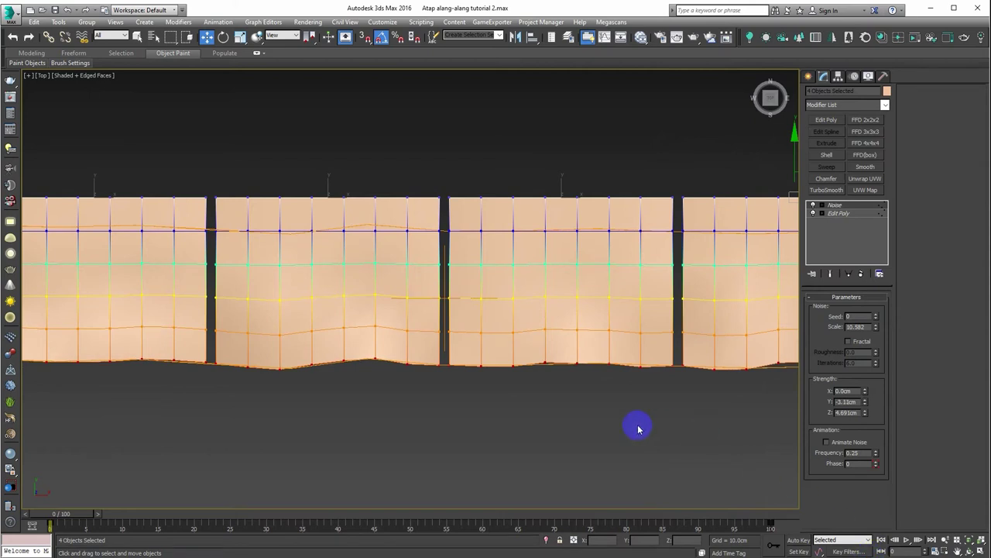
{"action": "middle_click_drag", "start_coordinate": [605, 369], "coordinate": [537, 338]}
{"action": "scroll", "coordinate": [473, 328], "scroll_direction": "down", "scroll_amount": 2}
{"action": "middle_click_drag", "start_coordinate": [437, 322], "coordinate": [450, 246], "text": "alt"}
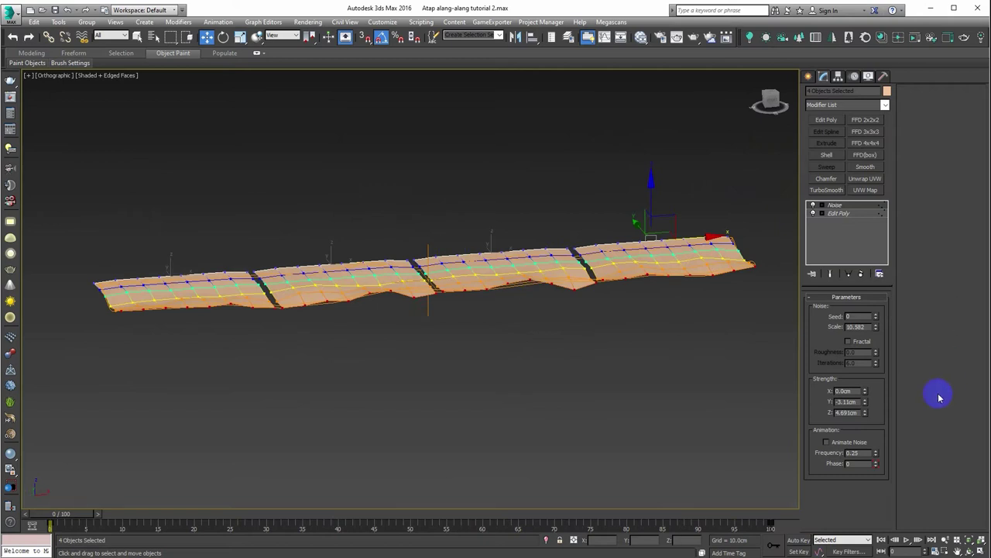
{"action": "left_click_drag", "start_coordinate": [865, 402], "coordinate": [870, 427]}
{"action": "key", "text": "p"}
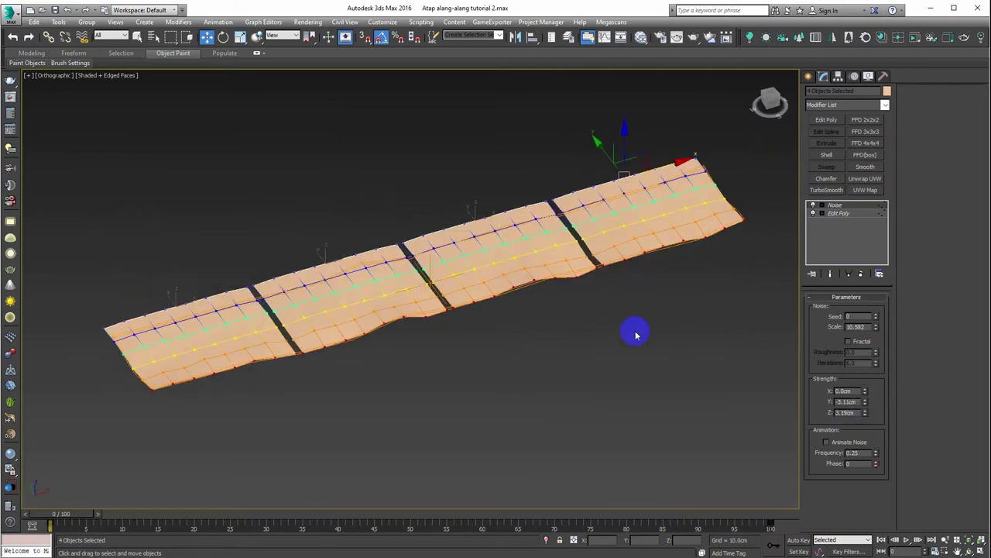
{"action": "scroll", "coordinate": [566, 312], "scroll_direction": "up", "scroll_amount": 1}
{"action": "scroll", "coordinate": [576, 291], "scroll_direction": "up", "scroll_amount": 3}
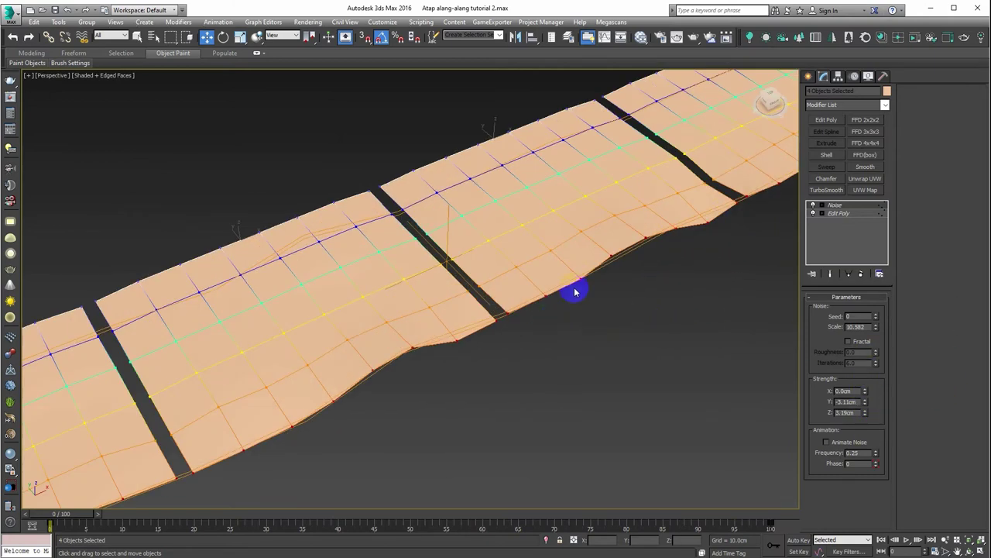
{"action": "left_click", "coordinate": [810, 77]}
{"action": "scroll", "coordinate": [664, 204], "scroll_direction": "down", "scroll_amount": 2}
{"action": "middle_click_drag", "start_coordinate": [664, 204], "coordinate": [591, 256], "text": "alt"}
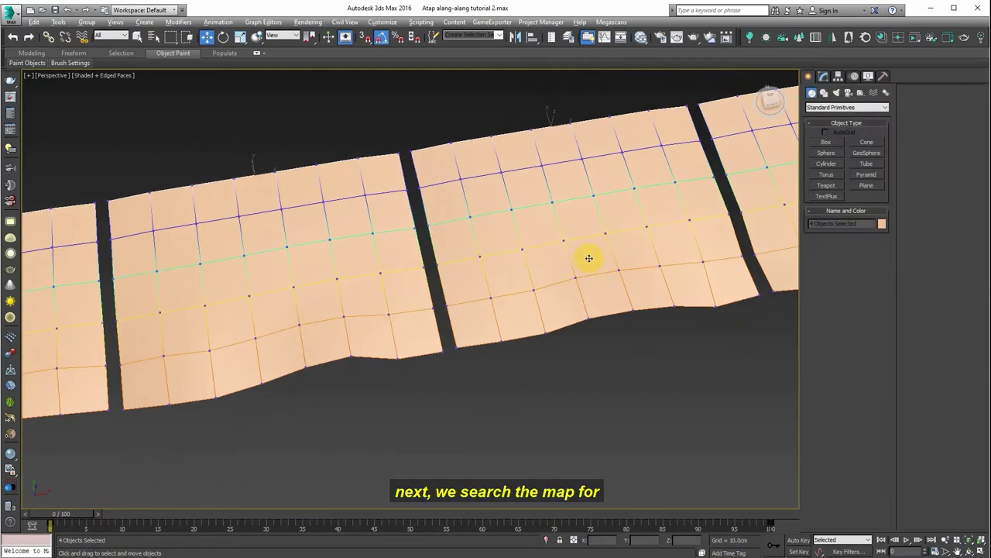
{"action": "scroll", "coordinate": [573, 279], "scroll_direction": "down", "scroll_amount": 3}
{"action": "scroll", "coordinate": [348, 261], "scroll_direction": "up", "scroll_amount": 2}
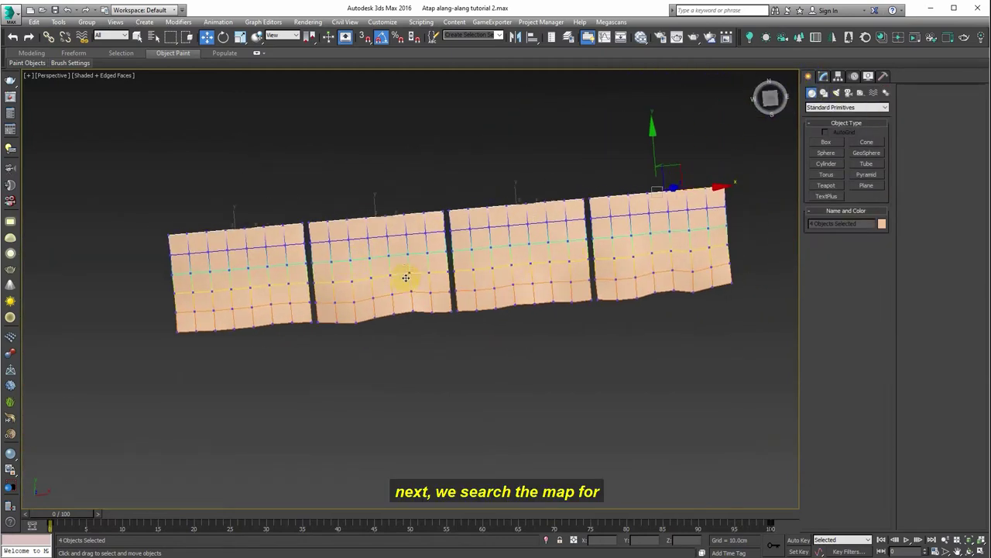
{"action": "middle_click_drag", "start_coordinate": [405, 277], "coordinate": [327, 315], "text": "alt"}
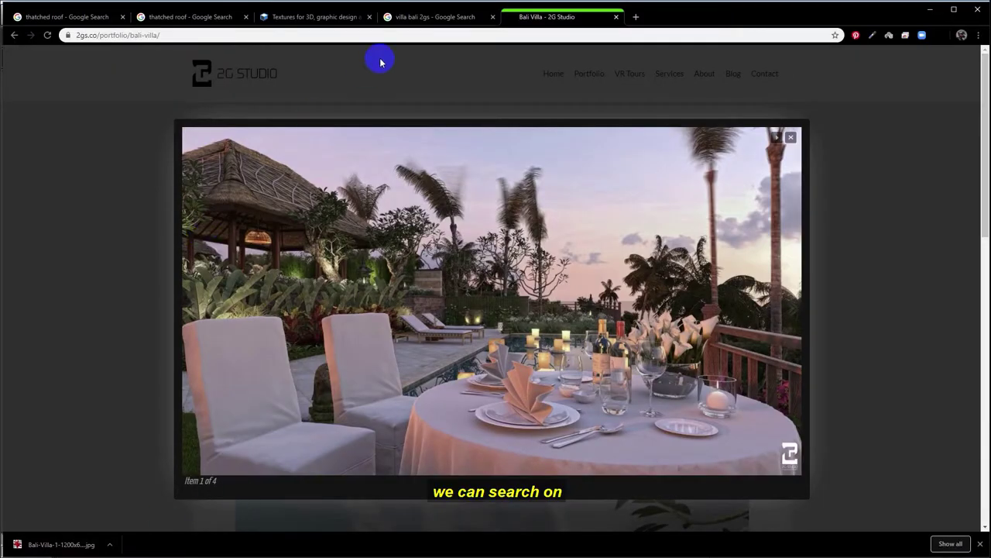
On Textures.com, open Roofing > Thatched and scroll through the 72 thatch photosets.
{"action": "left_click", "coordinate": [277, 15]}
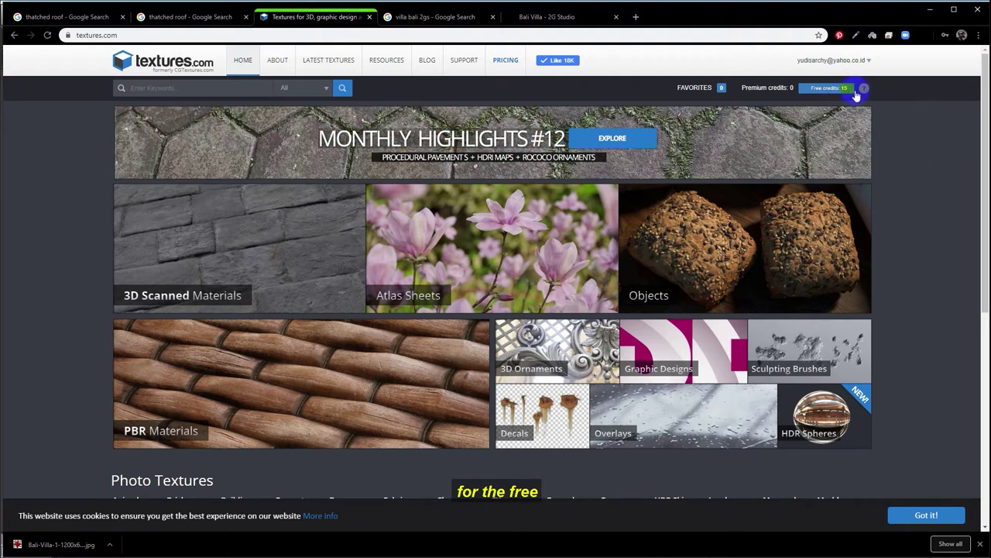
{"action": "scroll", "coordinate": [438, 228], "scroll_direction": "down", "scroll_amount": 3}
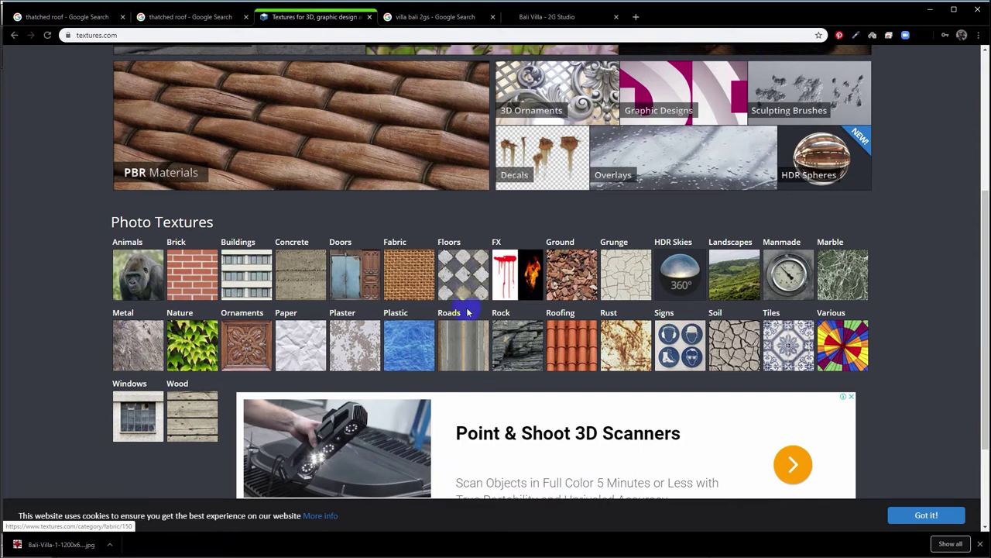
{"action": "left_click", "coordinate": [552, 350]}
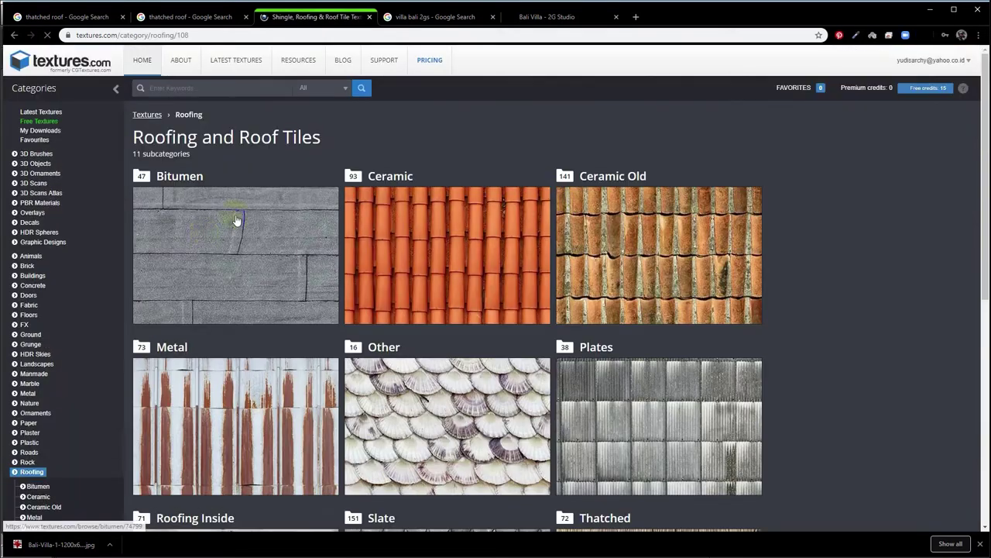
{"action": "scroll", "coordinate": [404, 188], "scroll_direction": "down", "scroll_amount": 2}
{"action": "scroll", "coordinate": [404, 188], "scroll_direction": "down", "scroll_amount": 1}
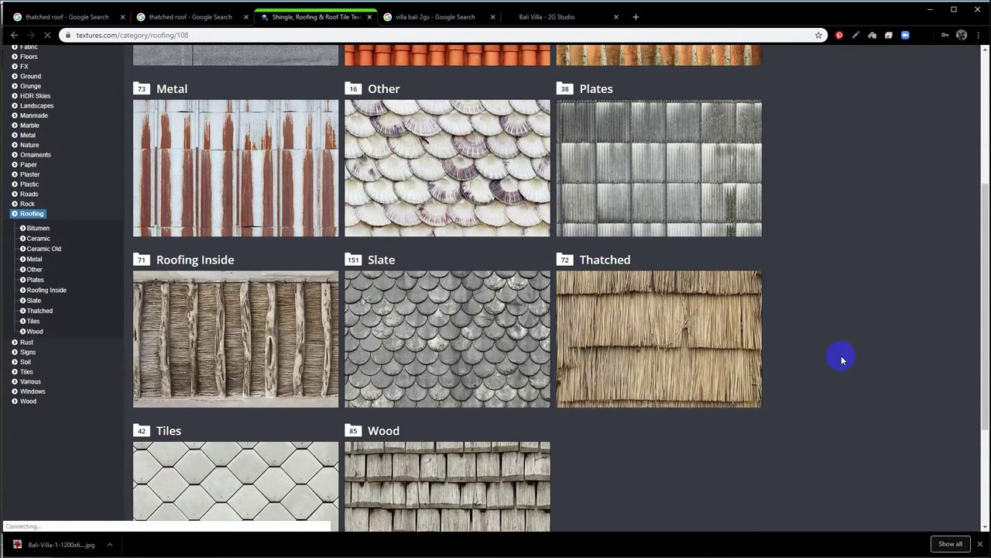
{"action": "left_click", "coordinate": [552, 318]}
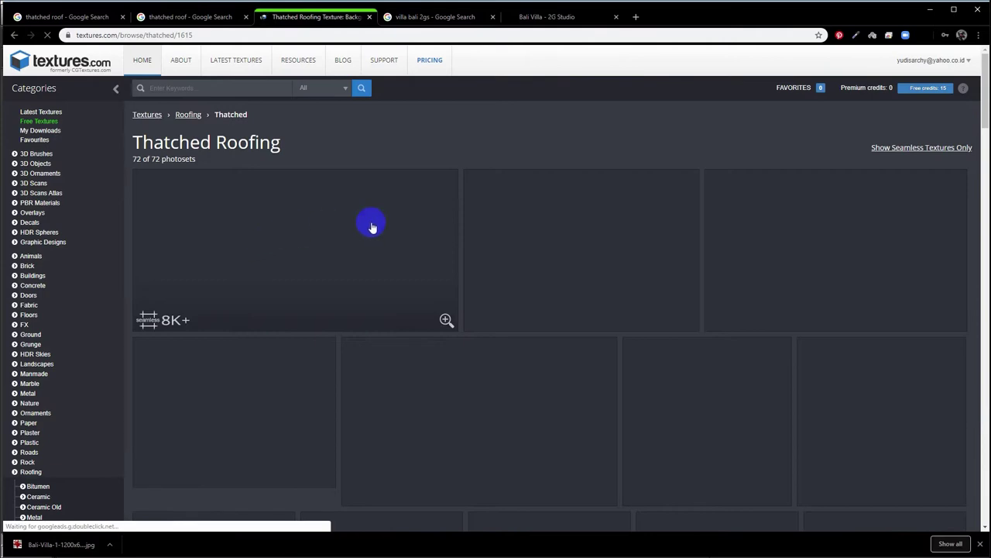
{"action": "scroll", "coordinate": [316, 182], "scroll_direction": "down", "scroll_amount": 2}
{"action": "scroll", "coordinate": [232, 224], "scroll_direction": "down", "scroll_amount": 2}
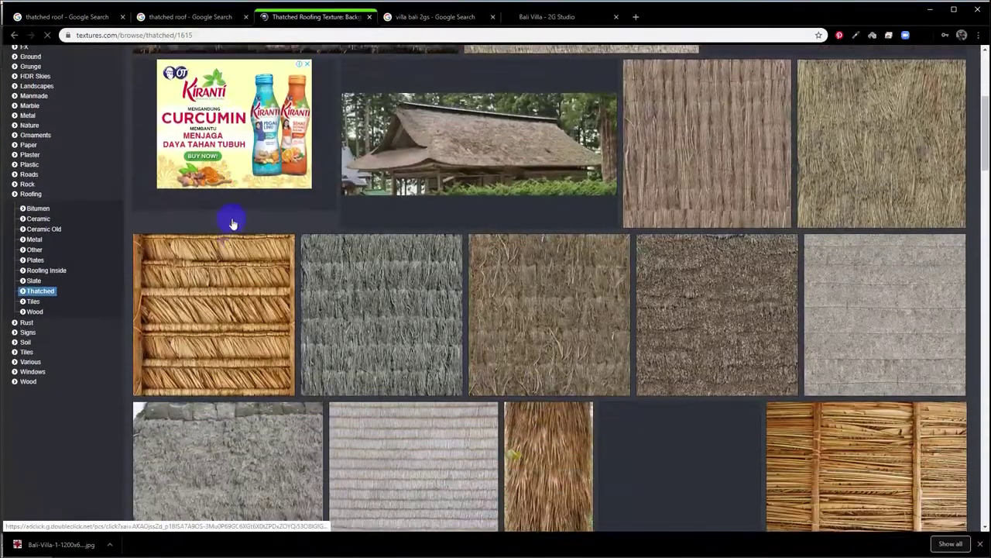
{"action": "scroll", "coordinate": [232, 223], "scroll_direction": "up", "scroll_amount": 1}
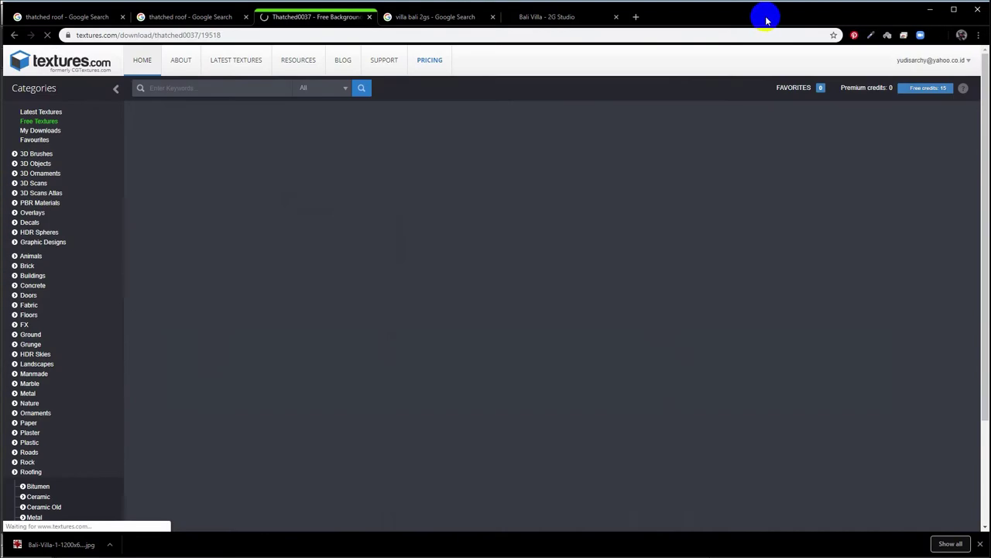
Save Thatched0037 Image 3 (Medium, 1600x1211) as TexturesCom_Thatched0037_3_M.jpg in the TEXTURE folder.
{"action": "scroll", "coordinate": [465, 194], "scroll_direction": "down", "scroll_amount": 3}
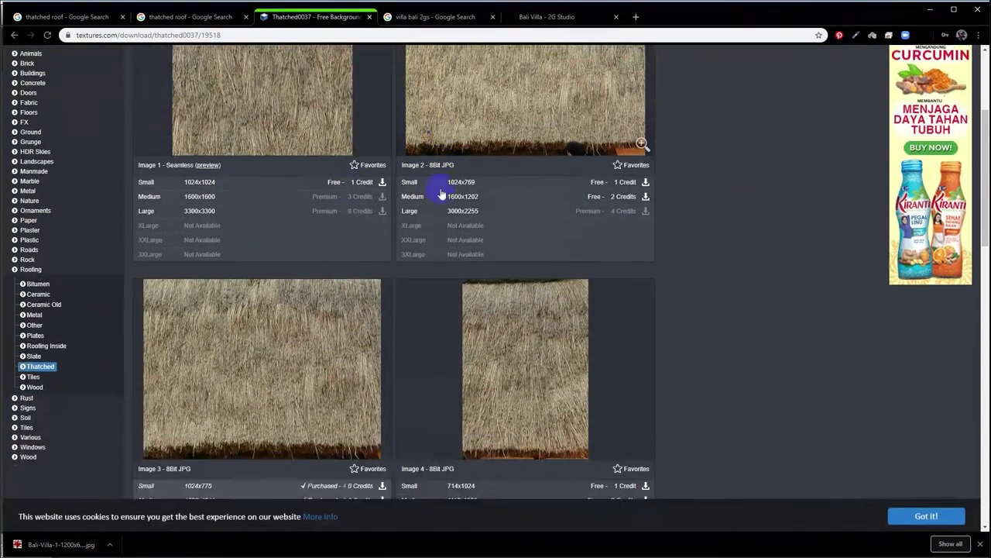
{"action": "scroll", "coordinate": [325, 201], "scroll_direction": "down", "scroll_amount": 2}
{"action": "scroll", "coordinate": [263, 232], "scroll_direction": "up", "scroll_amount": 3}
{"action": "scroll", "coordinate": [261, 239], "scroll_direction": "up", "scroll_amount": 2}
{"action": "scroll", "coordinate": [262, 240], "scroll_direction": "down", "scroll_amount": 3}
{"action": "scroll", "coordinate": [279, 237], "scroll_direction": "down", "scroll_amount": 1}
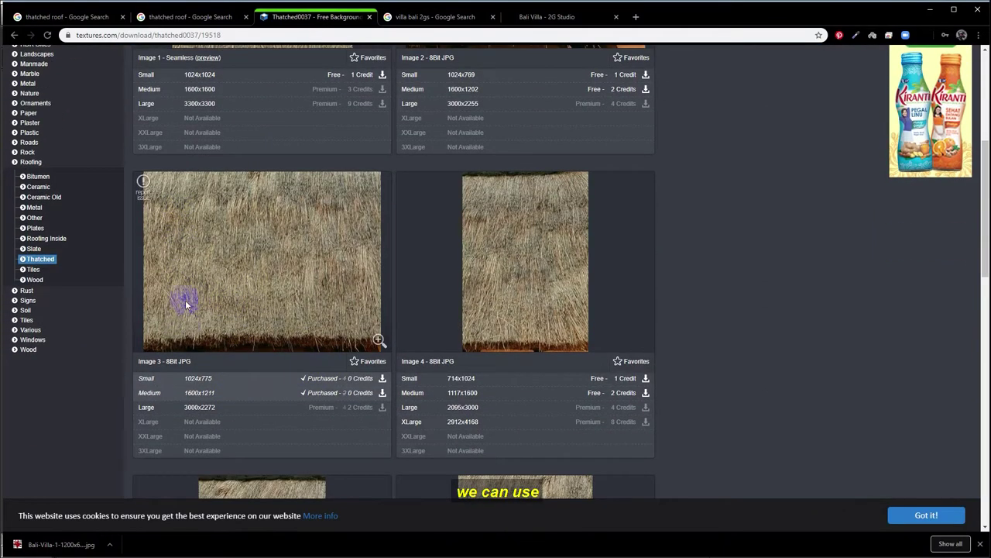
{"action": "scroll", "coordinate": [190, 255], "scroll_direction": "up", "scroll_amount": 3}
{"action": "scroll", "coordinate": [209, 271], "scroll_direction": "down", "scroll_amount": 3}
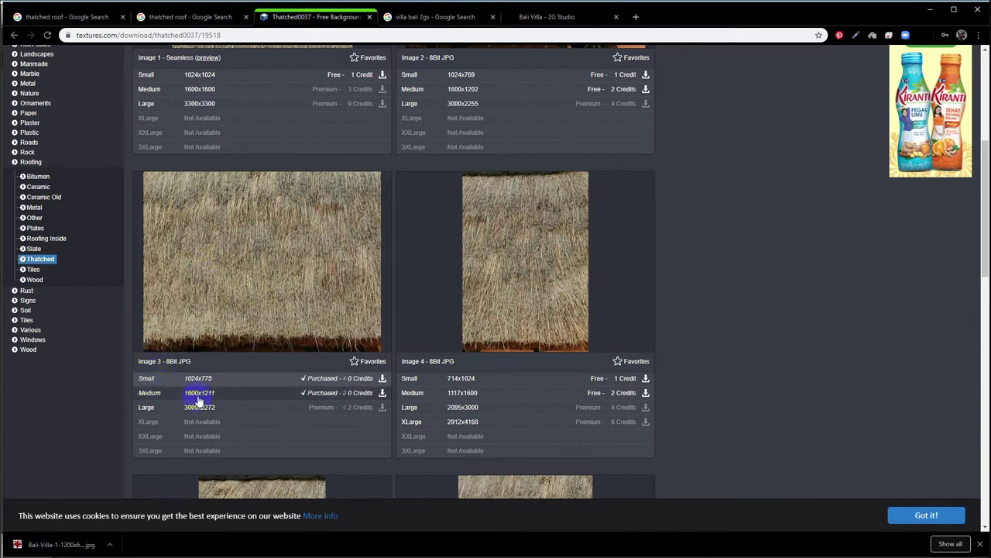
{"action": "left_click", "coordinate": [262, 394]}
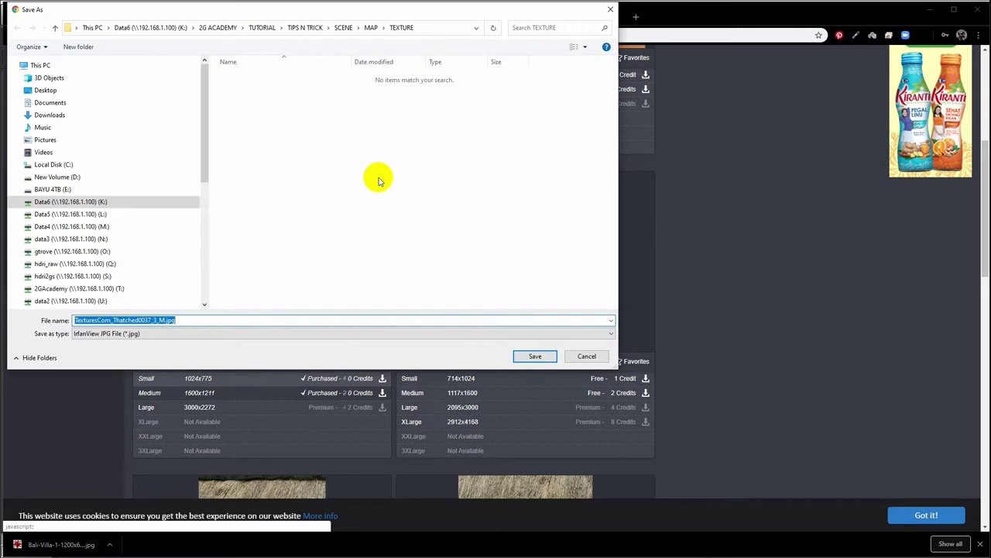
{"action": "left_click", "coordinate": [552, 363]}
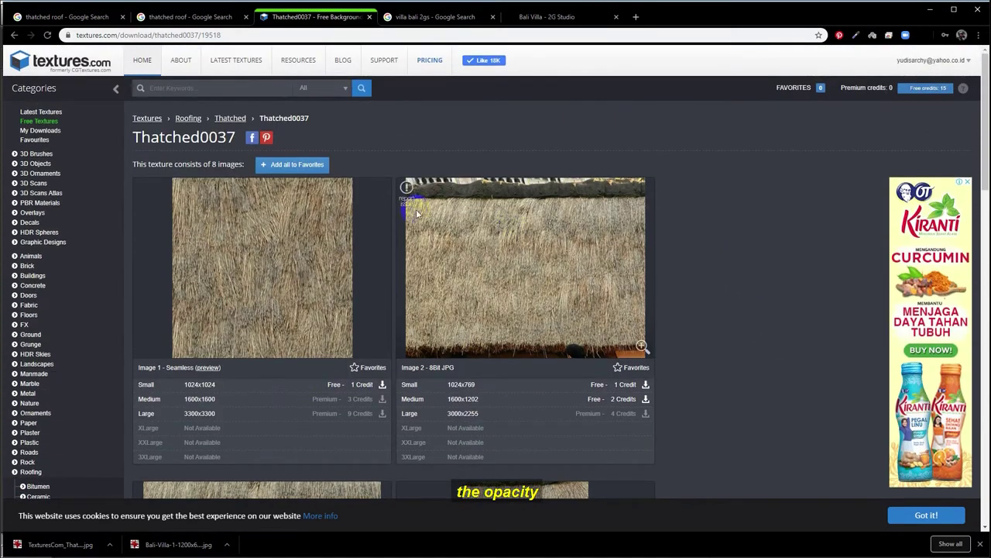
From the Thatched listing, download the medium Thatched0025 mask as TexturesCom_Thatched0025_M.jpg into TEXTURE.
{"action": "left_click", "coordinate": [230, 119]}
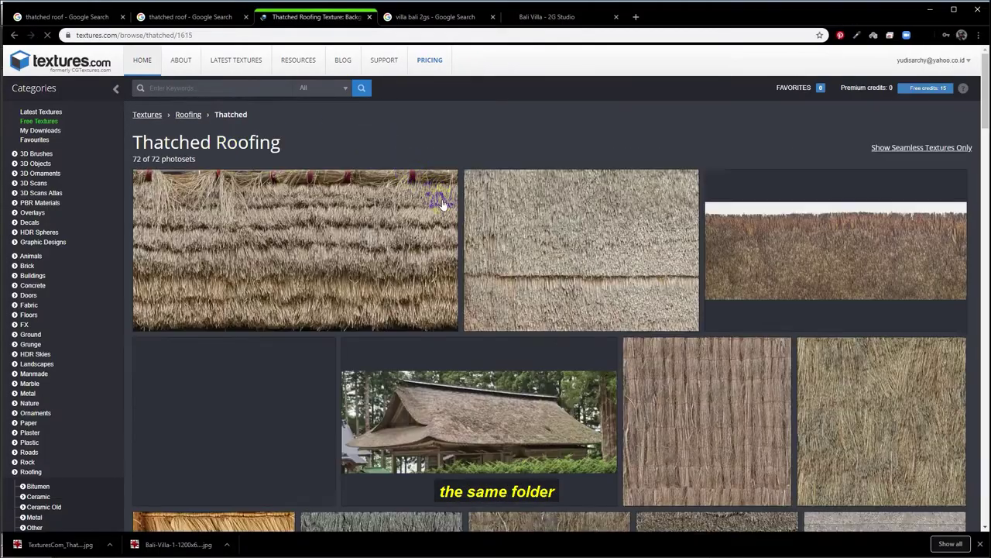
{"action": "scroll", "coordinate": [256, 128], "scroll_direction": "down", "scroll_amount": 5}
{"action": "scroll", "coordinate": [393, 171], "scroll_direction": "down", "scroll_amount": 3}
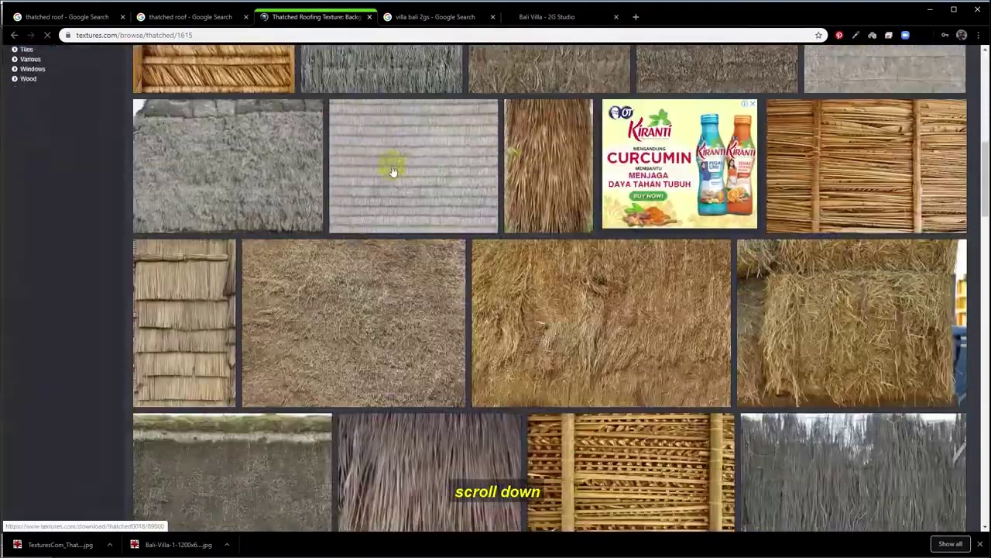
{"action": "scroll", "coordinate": [392, 171], "scroll_direction": "down", "scroll_amount": 5}
{"action": "scroll", "coordinate": [391, 168], "scroll_direction": "down", "scroll_amount": 1}
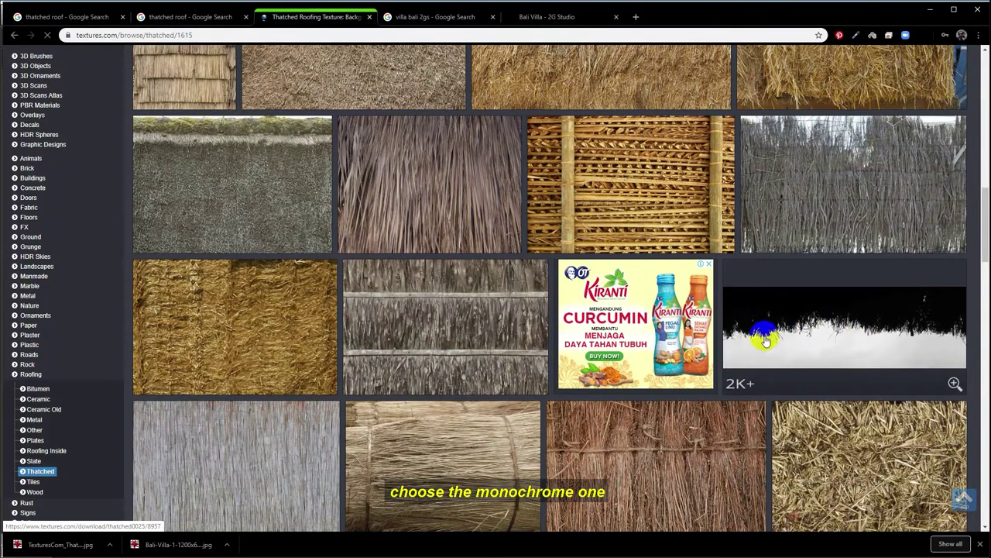
{"action": "left_click", "coordinate": [816, 338]}
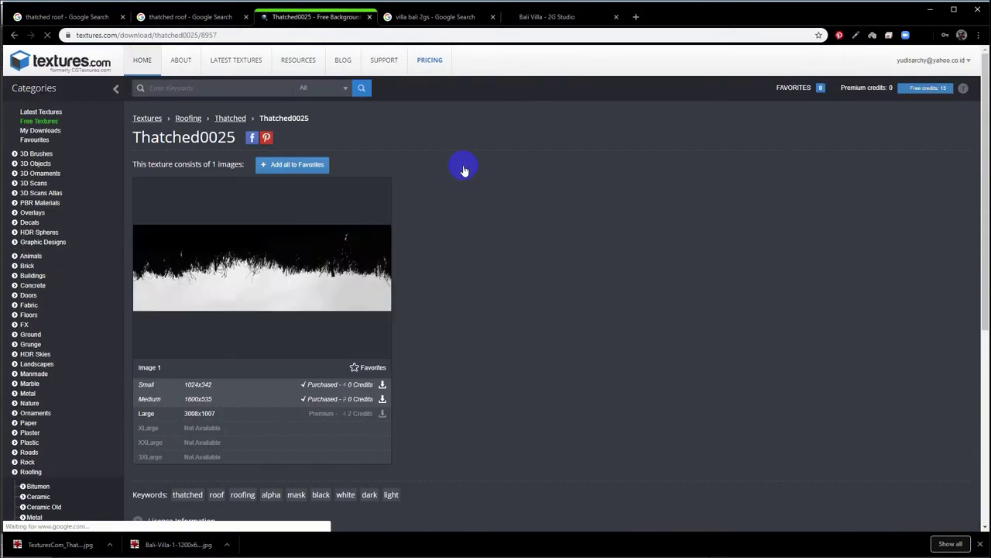
{"action": "left_click", "coordinate": [215, 402]}
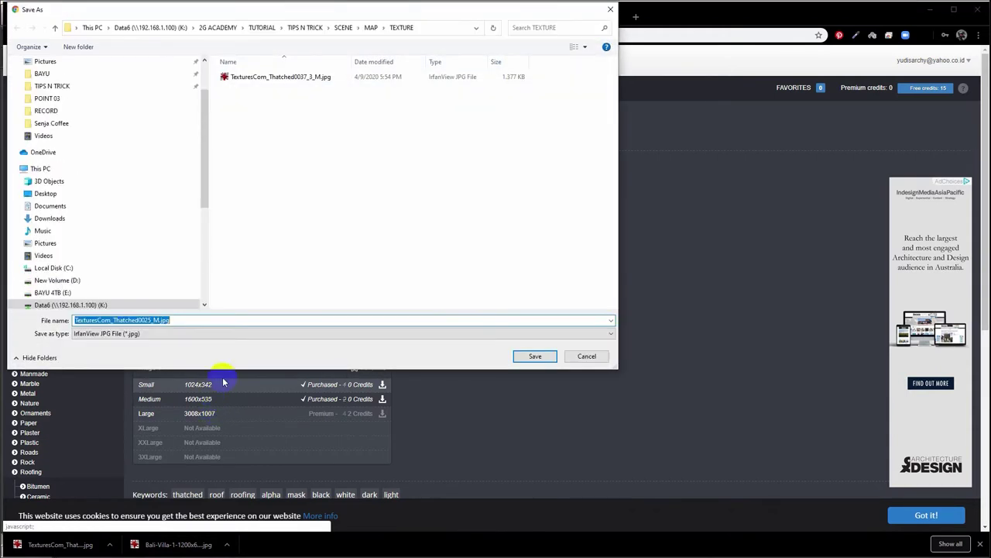
{"action": "left_click", "coordinate": [513, 357]}
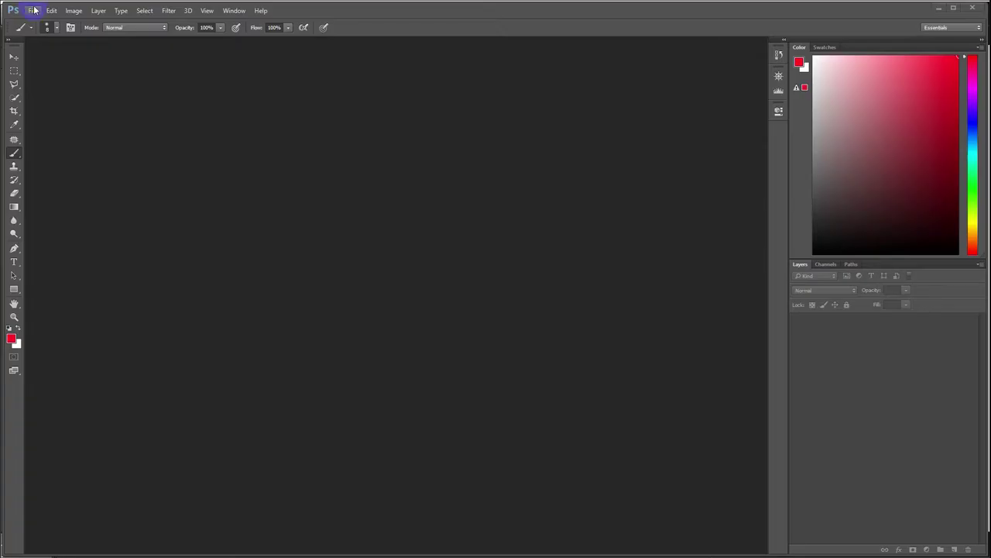
Open TexturesCom_Thatched0025_M.jpg from the K:\...\MAP\TEXTURE folder, browsing with large icons.
{"action": "left_click", "coordinate": [32, 10]}
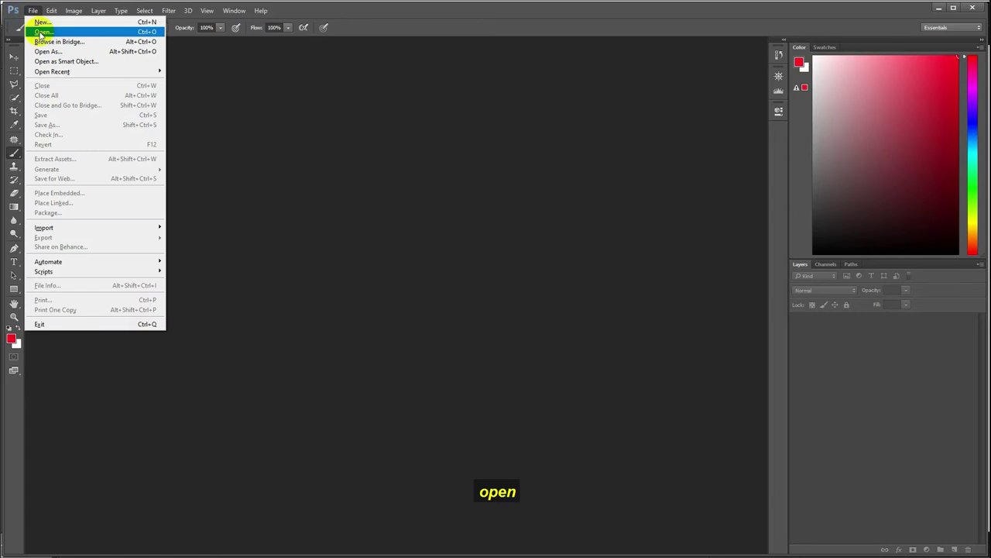
{"action": "left_click", "coordinate": [41, 32]}
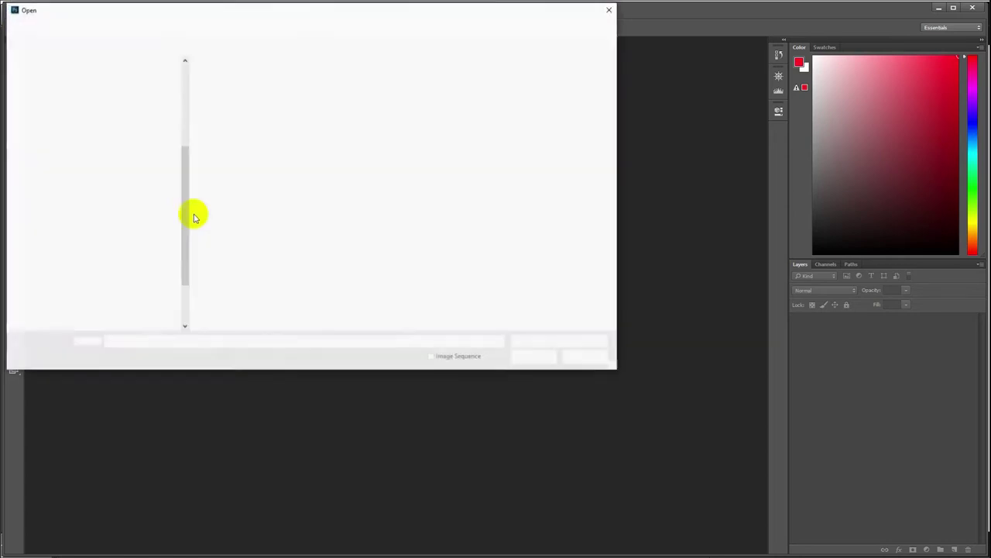
{"action": "type", "text": "K:\\2G ACADEMY\\TUTORIAL\\TIPS N TRICK\\SCENE\\MAP\\TEXTURE"}
{"action": "left_click", "coordinate": [533, 356]}
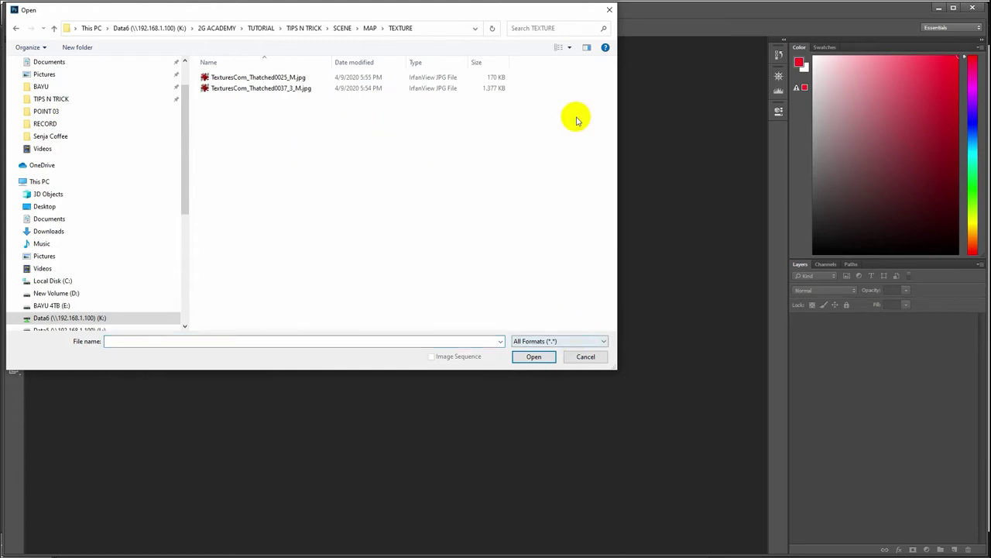
{"action": "left_click", "coordinate": [569, 48]}
{"action": "left_click", "coordinate": [612, 2]}
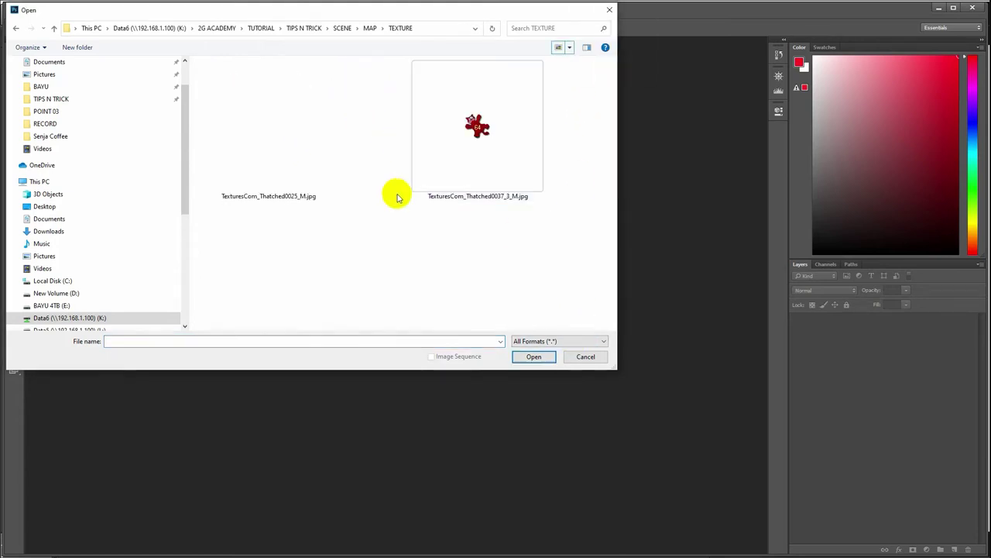
{"action": "left_click", "coordinate": [250, 177]}
{"action": "left_click", "coordinate": [531, 357]}
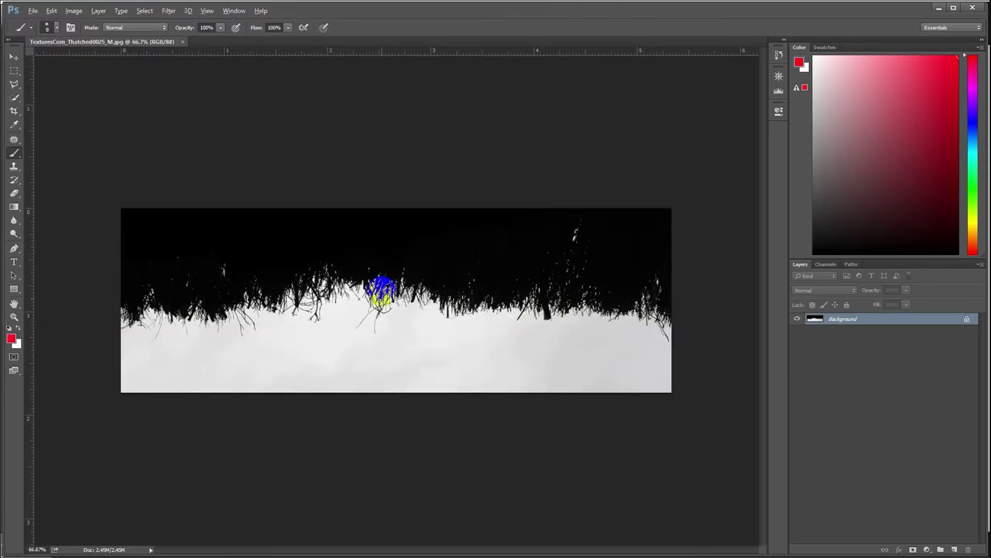
Zoom in and out on the opened mask to inspect the thatch detail.
{"action": "scroll", "coordinate": [372, 318], "scroll_direction": "up", "scroll_amount": 3, "text": "alt"}
{"action": "scroll", "coordinate": [361, 356], "scroll_direction": "up", "scroll_amount": 2, "text": "alt"}
{"action": "scroll", "coordinate": [284, 290], "scroll_direction": "down", "scroll_amount": 3, "text": "alt"}
{"action": "scroll", "coordinate": [474, 295], "scroll_direction": "up", "scroll_amount": 3, "text": "alt"}
{"action": "scroll", "coordinate": [368, 276], "scroll_direction": "up", "scroll_amount": 2, "text": "alt"}
{"action": "scroll", "coordinate": [277, 165], "scroll_direction": "down", "scroll_amount": 2, "text": "alt"}
{"action": "scroll", "coordinate": [261, 376], "scroll_direction": "up", "scroll_amount": 3, "text": "alt"}
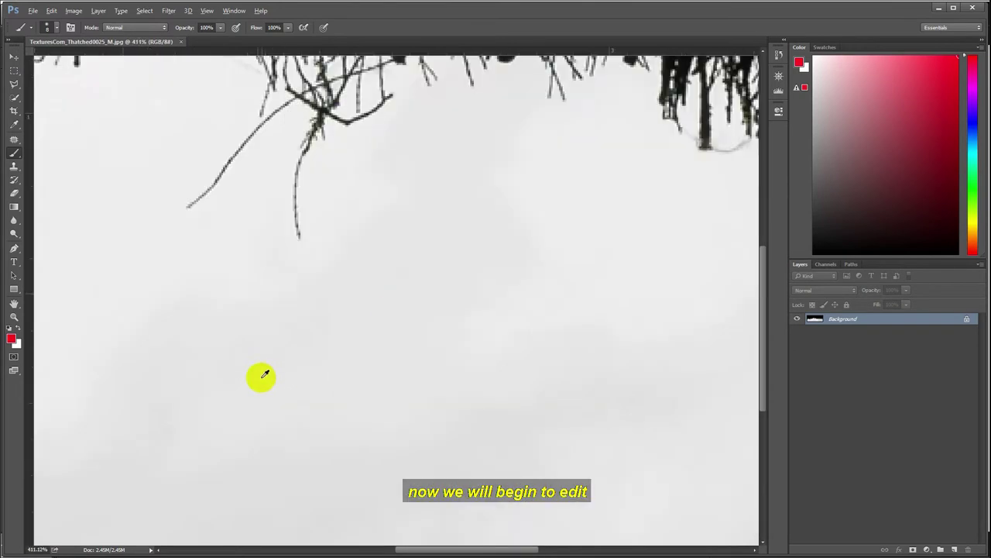
{"action": "scroll", "coordinate": [322, 343], "scroll_direction": "down", "scroll_amount": 3, "text": "alt"}
{"action": "scroll", "coordinate": [239, 348], "scroll_direction": "up", "scroll_amount": 2, "text": "alt"}
{"action": "scroll", "coordinate": [312, 359], "scroll_direction": "up", "scroll_amount": 1, "text": "alt"}
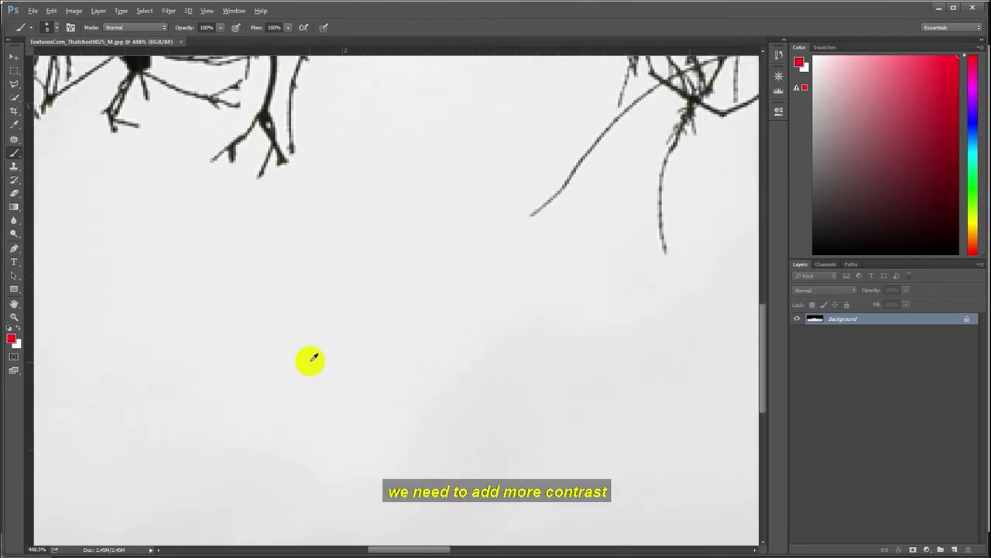
{"action": "scroll", "coordinate": [390, 321], "scroll_direction": "down", "scroll_amount": 3, "text": "alt"}
{"action": "scroll", "coordinate": [310, 341], "scroll_direction": "down", "scroll_amount": 2, "text": "alt"}
{"action": "scroll", "coordinate": [333, 310], "scroll_direction": "down", "scroll_amount": 1, "text": "alt"}
{"action": "scroll", "coordinate": [348, 268], "scroll_direction": "down", "scroll_amount": 2, "text": "alt"}
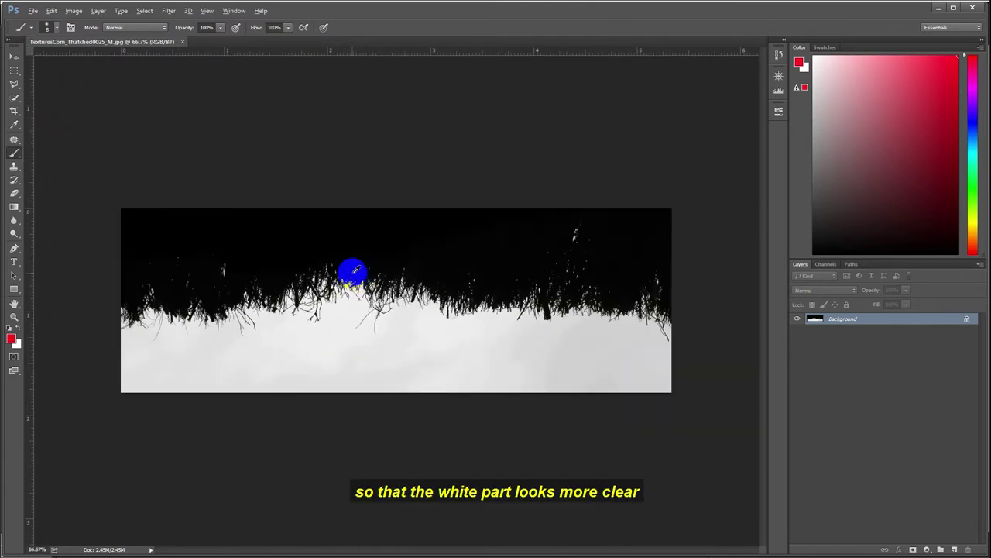
{"action": "scroll", "coordinate": [339, 265], "scroll_direction": "up", "scroll_amount": 1, "text": "alt"}
{"action": "scroll", "coordinate": [338, 265], "scroll_direction": "down", "scroll_amount": 2, "text": "alt"}
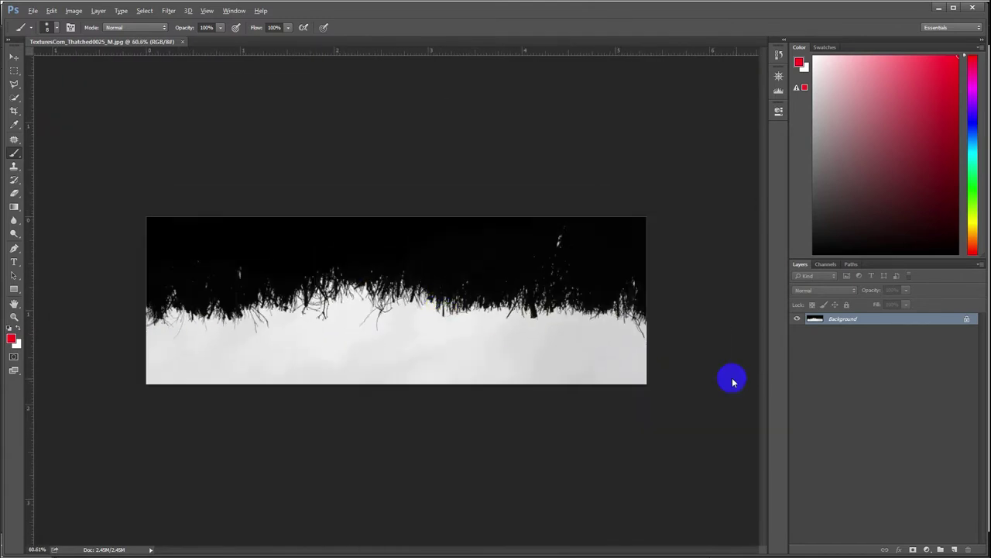
{"action": "left_click", "coordinate": [926, 550]}
Add a Levels adjustment with input values 0, 0.80 and 110, toggling it to compare.
{"action": "left_click", "coordinate": [978, 378]}
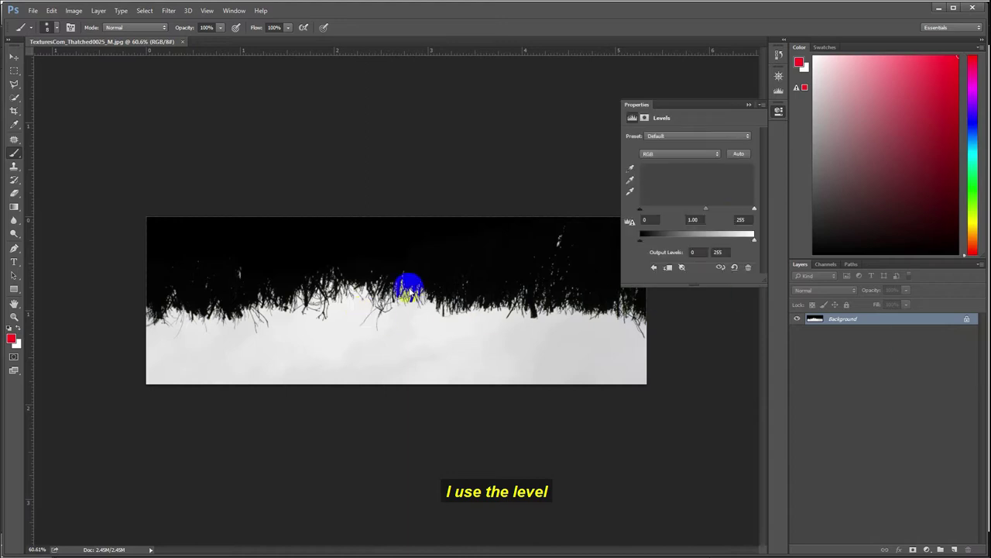
{"action": "left_click_drag", "start_coordinate": [754, 209], "coordinate": [720, 210]}
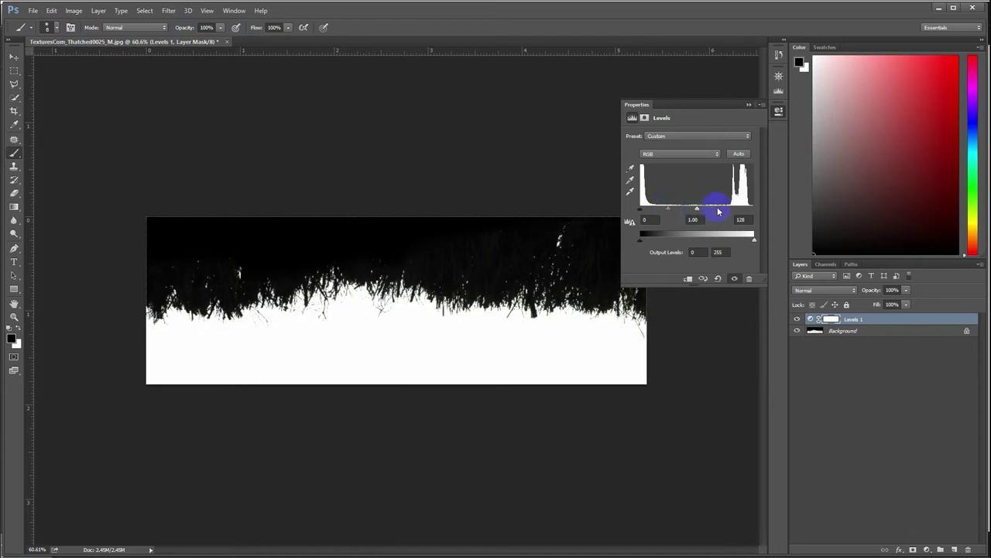
{"action": "mouse_move", "coordinate": [698, 210]}
{"action": "left_mouse_down"}
{"action": "mouse_move", "coordinate": [722, 208]}
{"action": "mouse_move", "coordinate": [656, 206]}
{"action": "mouse_move", "coordinate": [675, 206]}
{"action": "mouse_move", "coordinate": [667, 209]}
{"action": "left_mouse_up"}
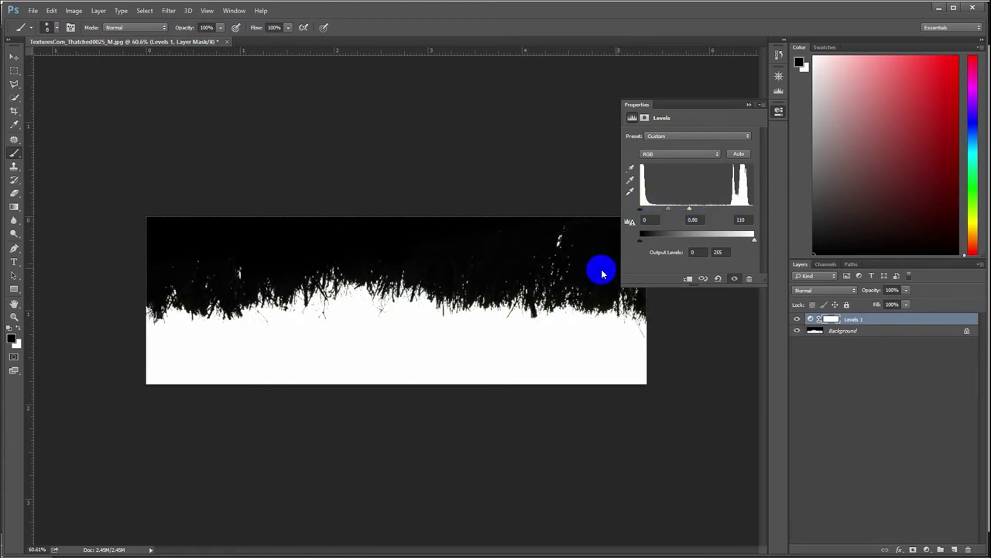
{"action": "scroll", "coordinate": [296, 293], "scroll_direction": "up", "scroll_amount": 2, "text": "alt"}
{"action": "scroll", "coordinate": [298, 294], "scroll_direction": "up", "scroll_amount": 2, "text": "alt"}
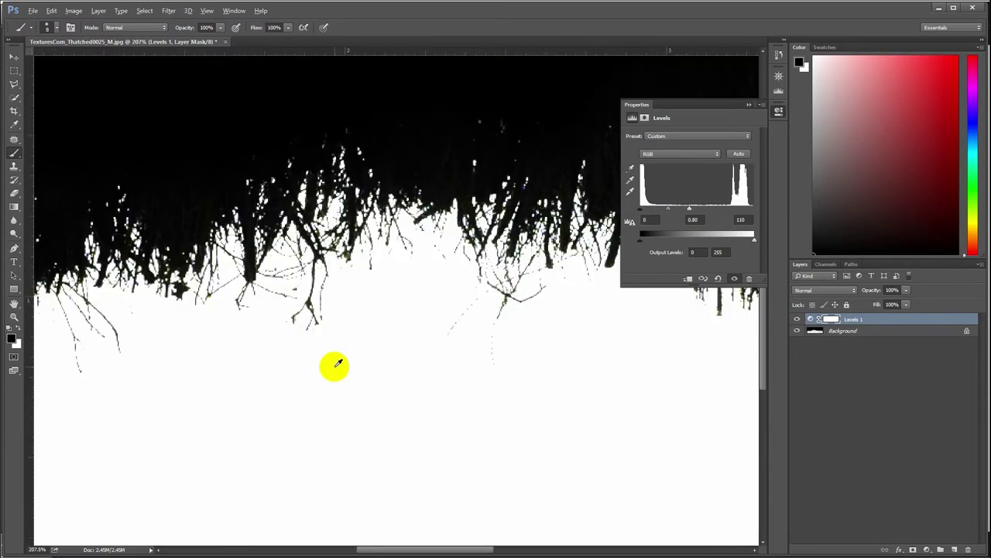
{"action": "scroll", "coordinate": [302, 298], "scroll_direction": "up", "scroll_amount": 2, "text": "alt"}
{"action": "scroll", "coordinate": [306, 302], "scroll_direction": "up", "scroll_amount": 2, "text": "alt"}
{"action": "scroll", "coordinate": [308, 302], "scroll_direction": "down", "scroll_amount": 3, "text": "alt"}
{"action": "scroll", "coordinate": [328, 266], "scroll_direction": "down", "scroll_amount": 2, "text": "alt"}
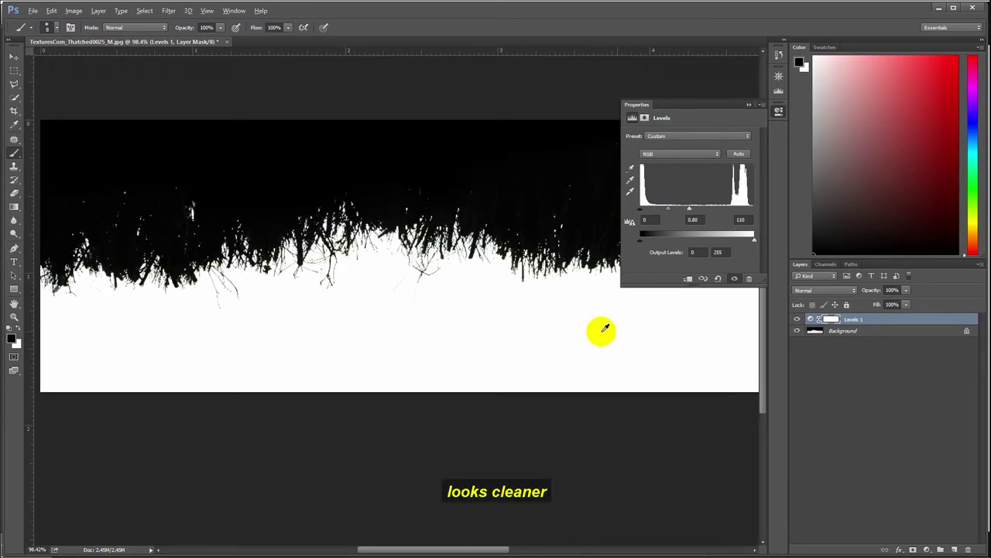
{"action": "left_click", "coordinate": [798, 319]}
{"action": "left_click", "coordinate": [798, 319]}
{"action": "scroll", "coordinate": [389, 276], "scroll_direction": "down", "scroll_amount": 2, "text": "alt"}
{"action": "scroll", "coordinate": [389, 276], "scroll_direction": "up", "scroll_amount": 1, "text": "alt"}
Add an Invert adjustment layer to flip the mask's black and white.
{"action": "left_click", "coordinate": [927, 548]}
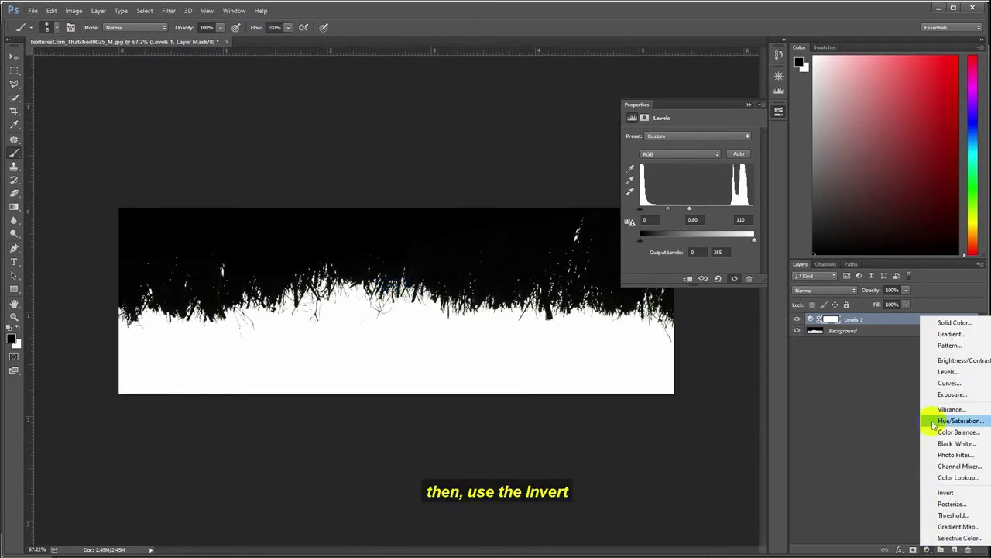
{"action": "left_click", "coordinate": [958, 495]}
{"action": "scroll", "coordinate": [457, 256], "scroll_direction": "up", "scroll_amount": 3, "text": "alt"}
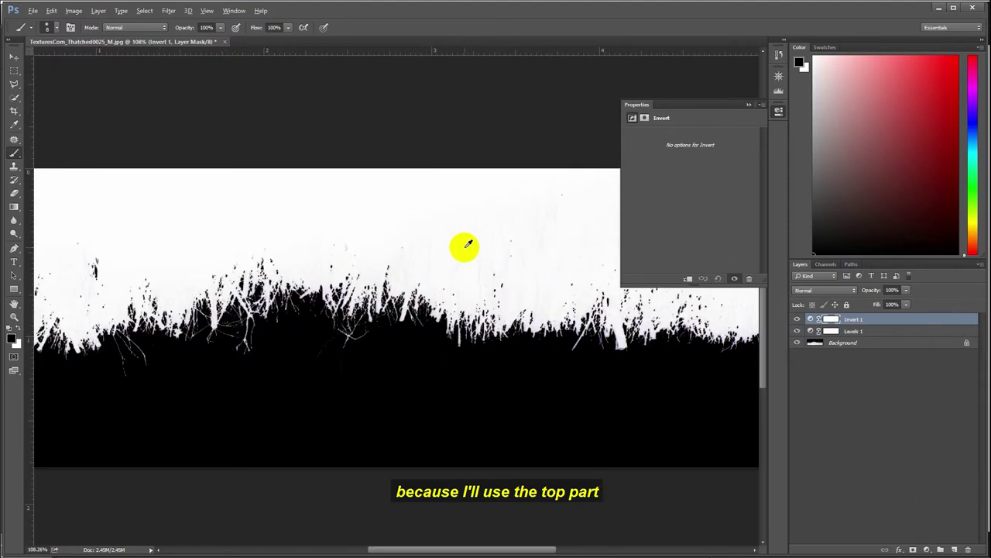
{"action": "scroll", "coordinate": [442, 230], "scroll_direction": "up", "scroll_amount": 1, "text": "alt"}
{"action": "scroll", "coordinate": [452, 226], "scroll_direction": "up", "scroll_amount": 1, "text": "alt"}
{"action": "scroll", "coordinate": [440, 228], "scroll_direction": "down", "scroll_amount": 2, "text": "alt"}
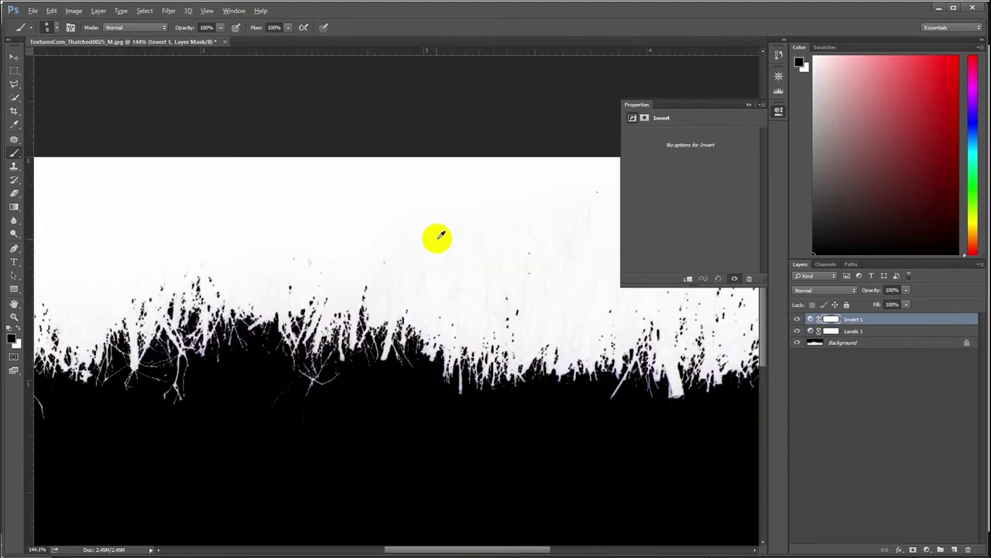
{"action": "scroll", "coordinate": [436, 235], "scroll_direction": "down", "scroll_amount": 1, "text": "alt"}
{"action": "scroll", "coordinate": [344, 249], "scroll_direction": "down", "scroll_amount": 1, "text": "alt"}
{"action": "scroll", "coordinate": [409, 268], "scroll_direction": "up", "scroll_amount": 1, "text": "alt"}
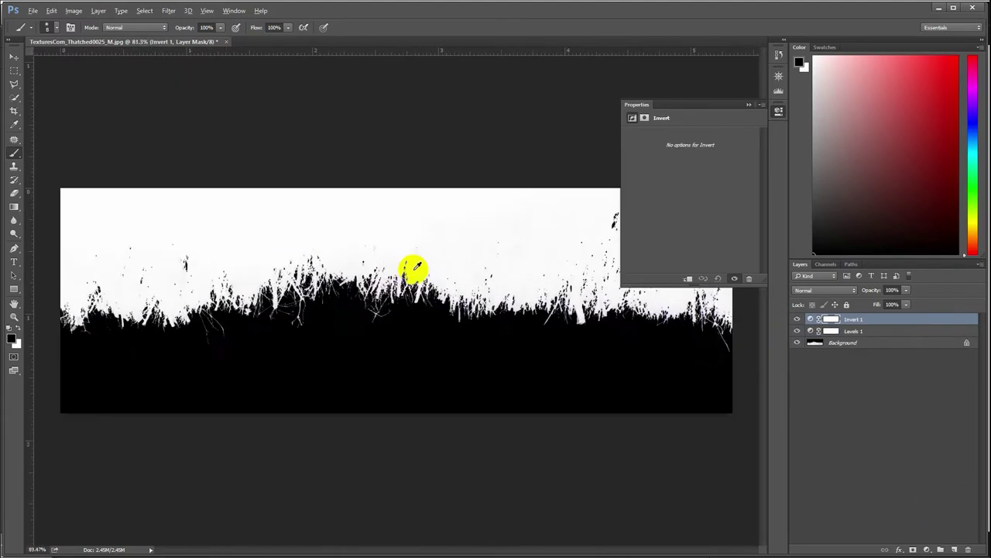
{"action": "scroll", "coordinate": [397, 254], "scroll_direction": "up", "scroll_amount": 2, "text": "alt"}
Tighten the Levels 1 input values to 22, 0.80 and 99.
{"action": "left_click", "coordinate": [852, 331]}
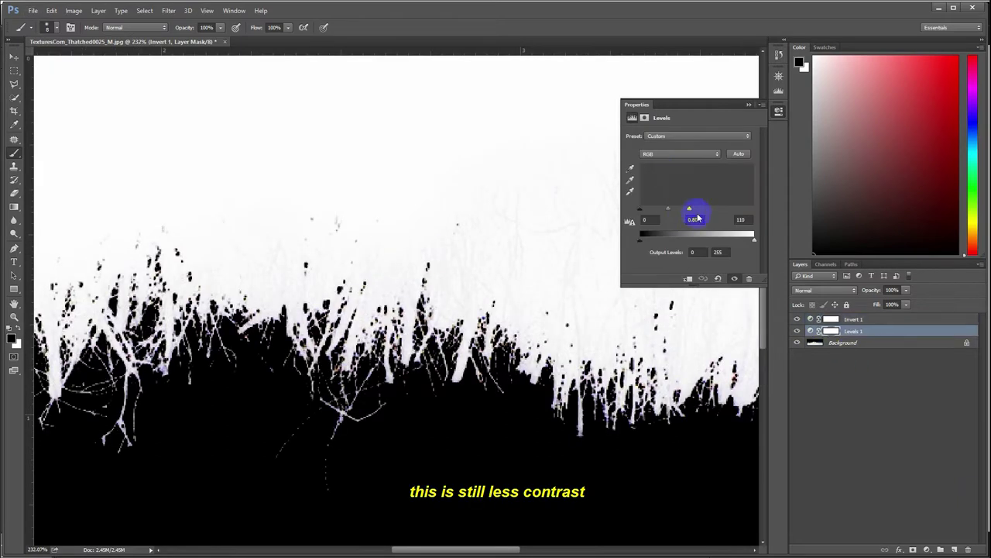
{"action": "left_click_drag", "start_coordinate": [691, 209], "coordinate": [649, 214]}
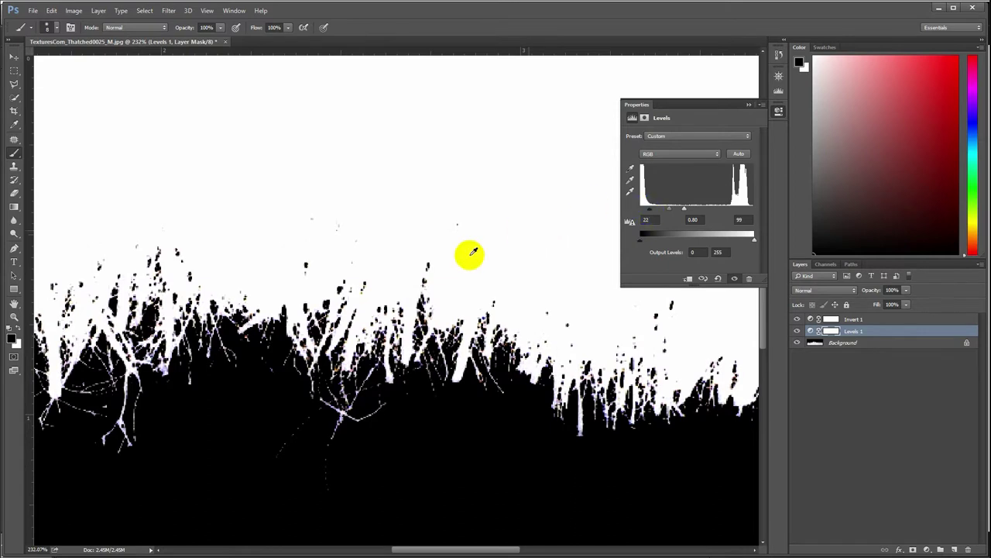
{"action": "scroll", "coordinate": [458, 305], "scroll_direction": "down", "scroll_amount": 2, "text": "alt"}
{"action": "scroll", "coordinate": [460, 319], "scroll_direction": "down", "scroll_amount": 2, "text": "alt"}
{"action": "scroll", "coordinate": [436, 303], "scroll_direction": "down", "scroll_amount": 1, "text": "alt"}
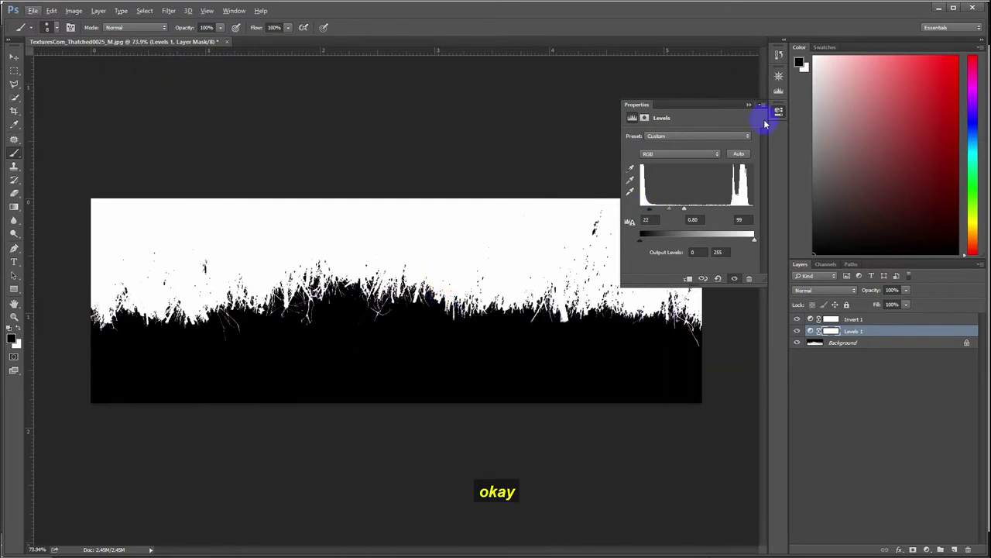
Crop the mask by raising the bottom edge above most of the black band, then fit it on screen.
{"action": "left_click", "coordinate": [749, 105]}
{"action": "left_click", "coordinate": [14, 113]}
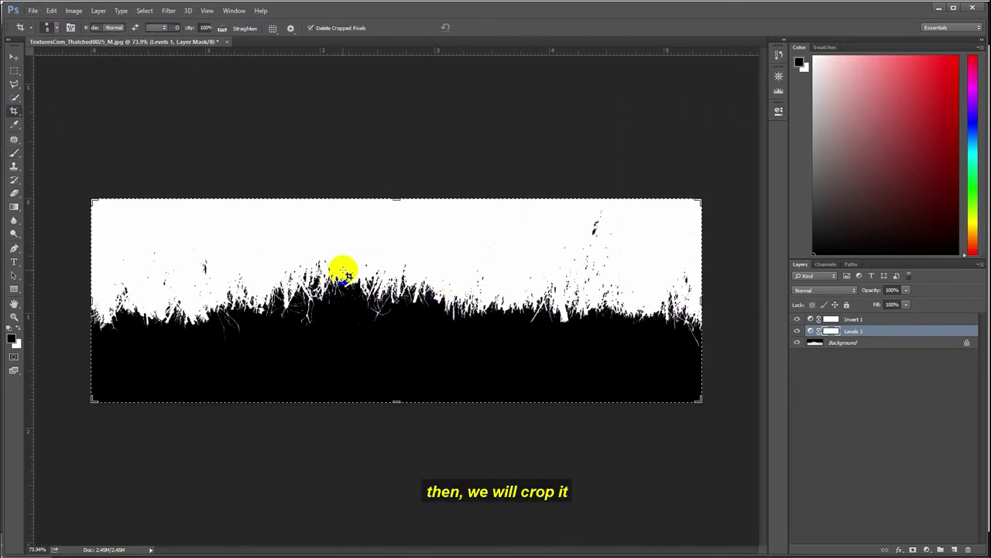
{"action": "left_click", "coordinate": [387, 302]}
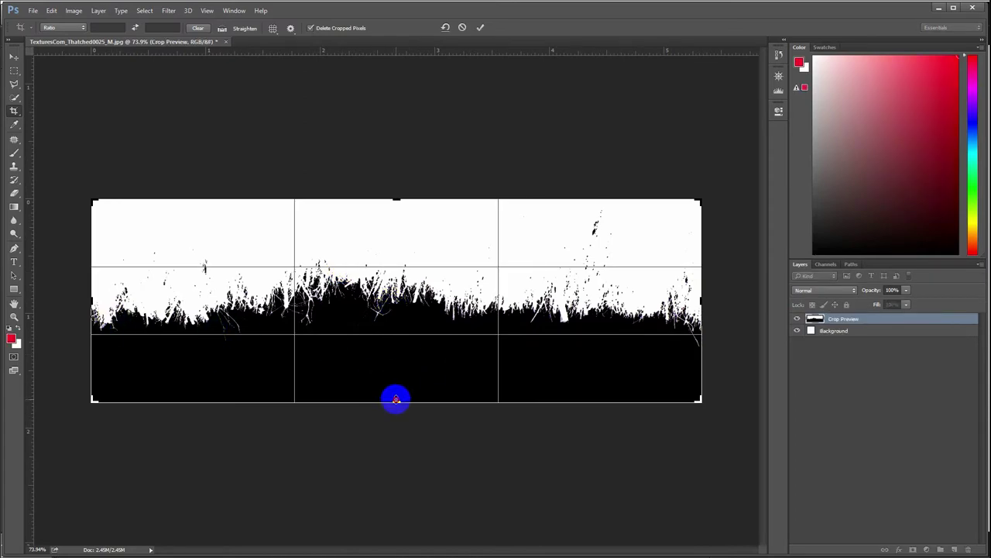
{"action": "left_click_drag", "start_coordinate": [396, 398], "coordinate": [398, 369]}
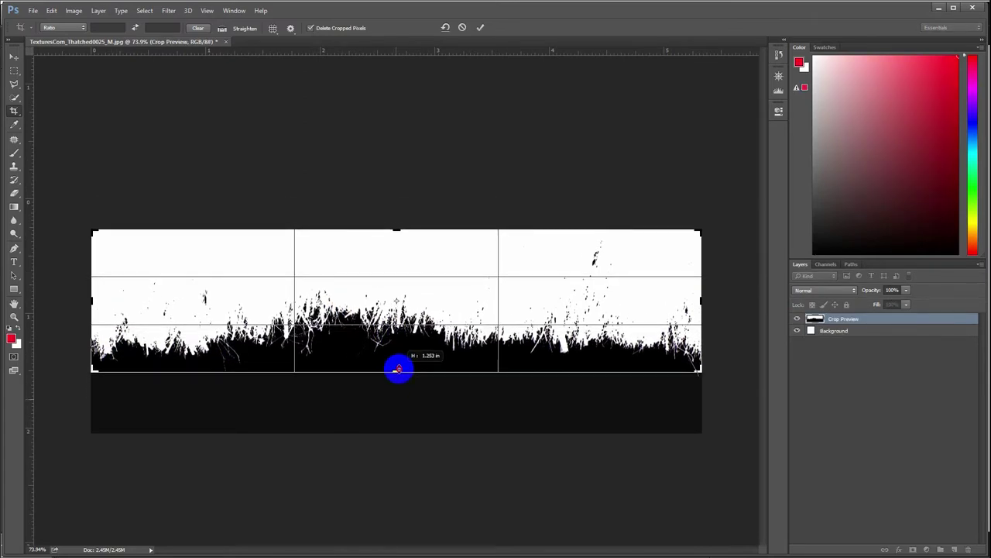
{"action": "left_click_drag", "start_coordinate": [398, 369], "coordinate": [398, 367]}
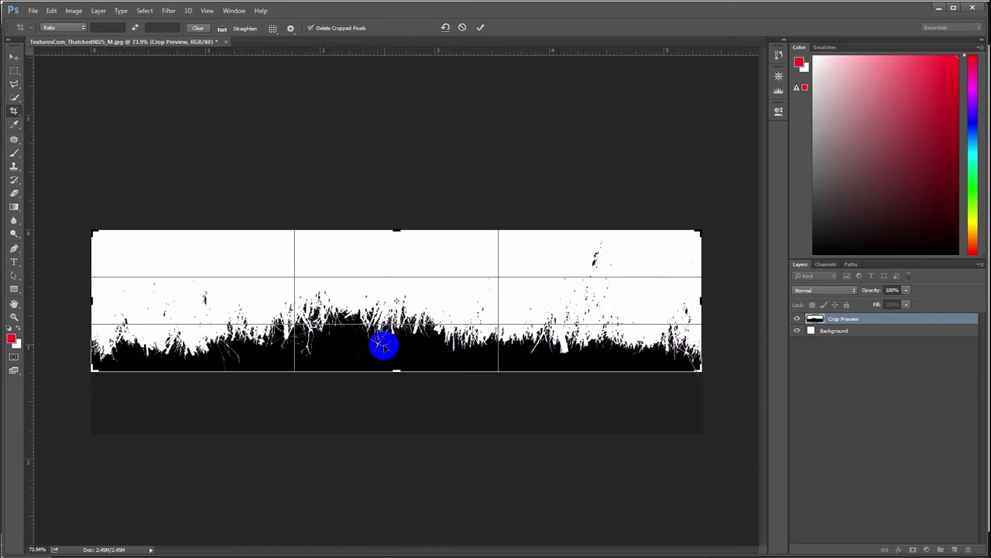
{"action": "double_click", "coordinate": [384, 346]}
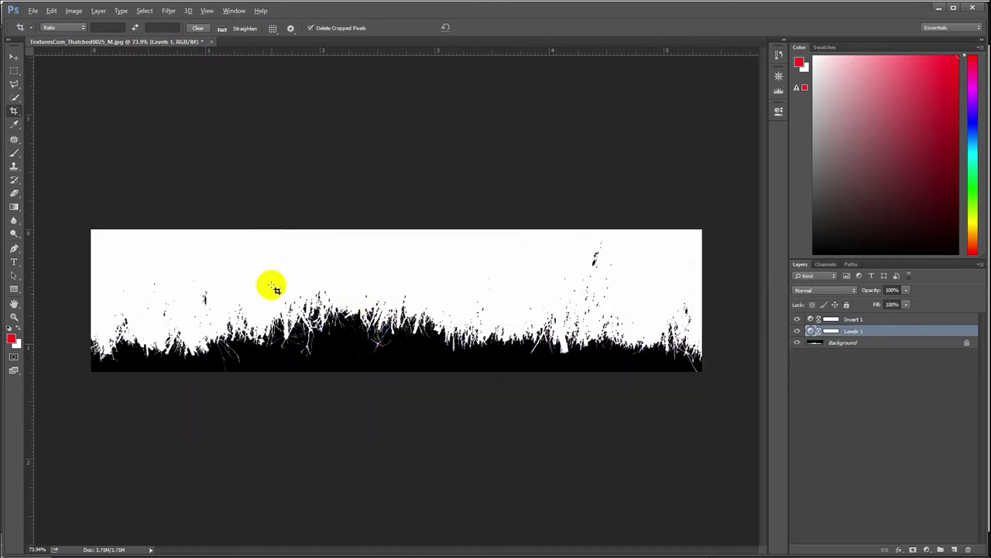
{"action": "key", "text": "ctrl+0"}
{"action": "scroll", "coordinate": [266, 325], "scroll_direction": "down", "scroll_amount": 2, "text": "alt"}
{"action": "scroll", "coordinate": [252, 309], "scroll_direction": "up", "scroll_amount": 1, "text": "alt"}
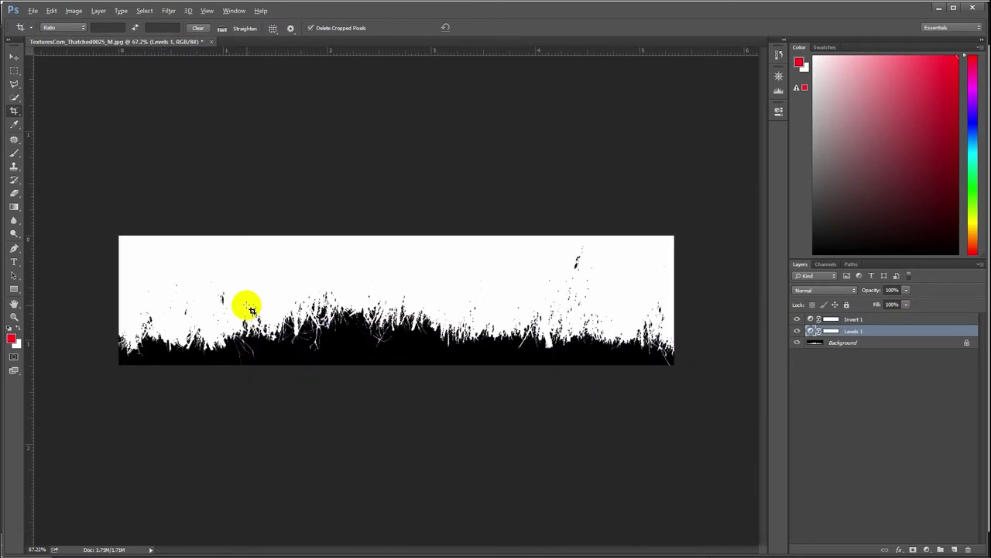
{"action": "scroll", "coordinate": [233, 264], "scroll_direction": "up", "scroll_amount": 2, "text": "alt"}
{"action": "scroll", "coordinate": [341, 289], "scroll_direction": "down", "scroll_amount": 1, "text": "alt"}
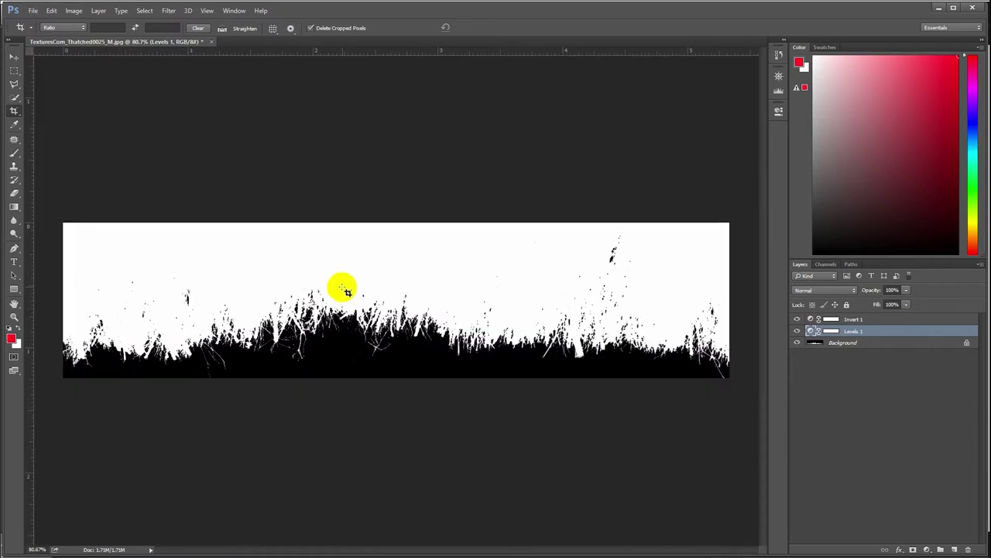
{"action": "left_click", "coordinate": [32, 17]}
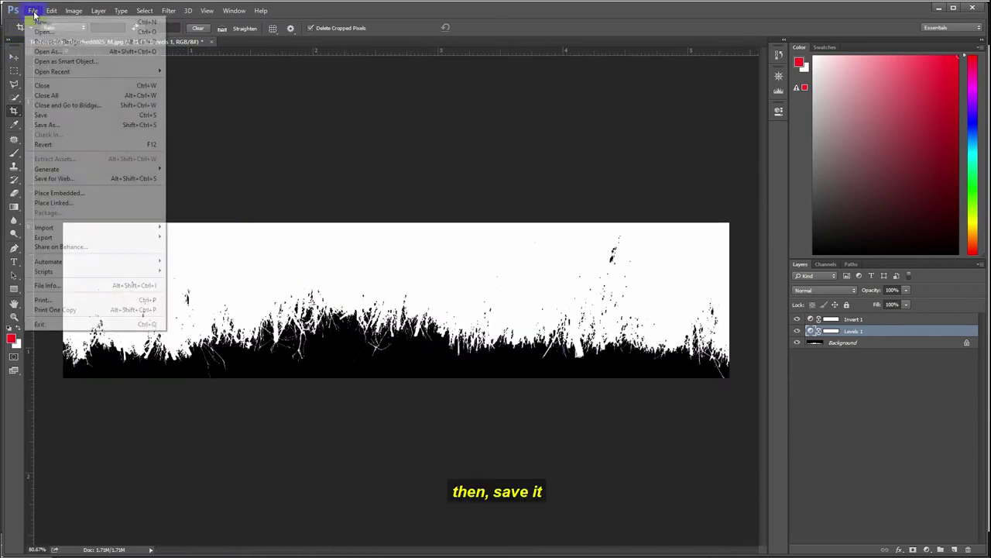
Save the cropped mask in TEXTURE as the JPEG alang-alang_opacity, accepting the JPEG options.
{"action": "left_click", "coordinate": [62, 126]}
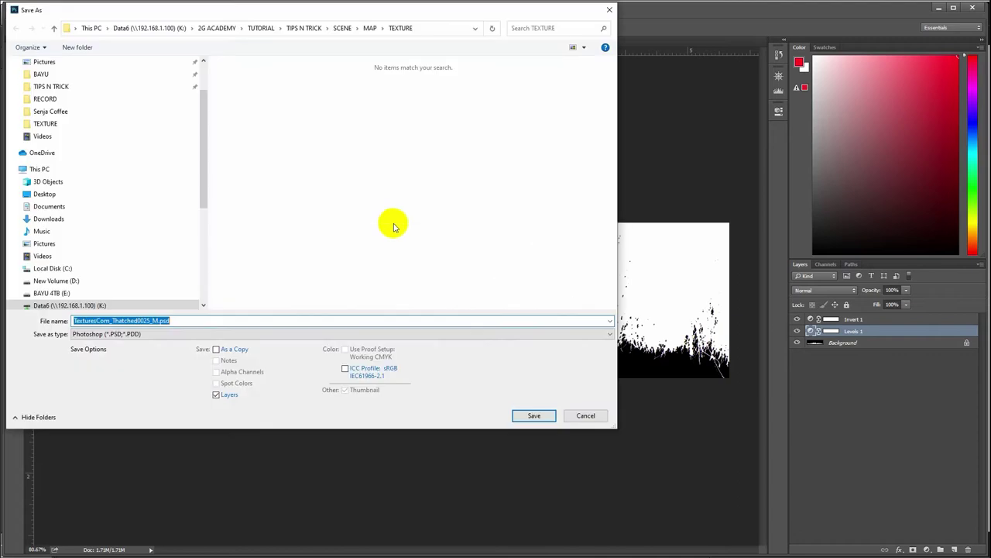
{"action": "left_click", "coordinate": [166, 333]}
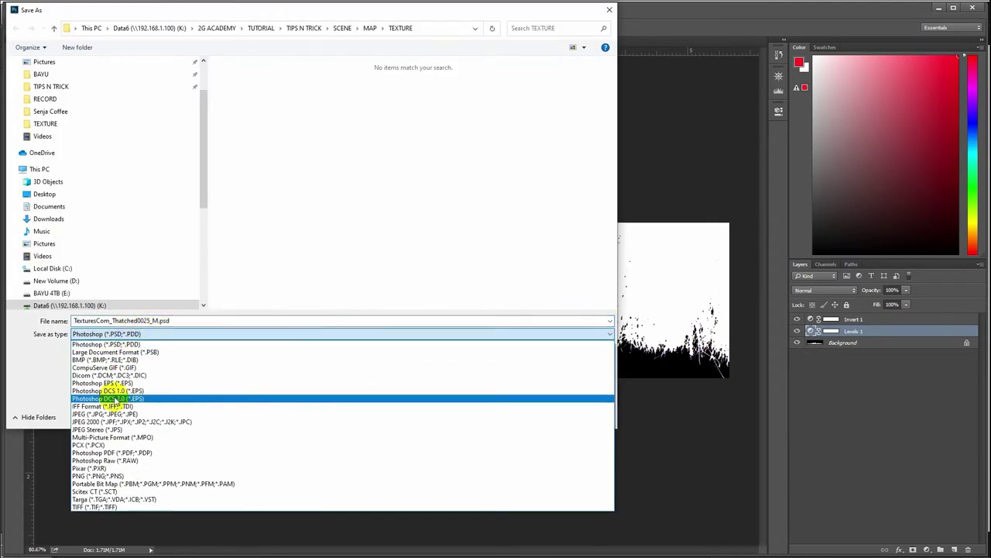
{"action": "left_click", "coordinate": [166, 411]}
{"action": "type", "text": "alang-alang_opacity"}
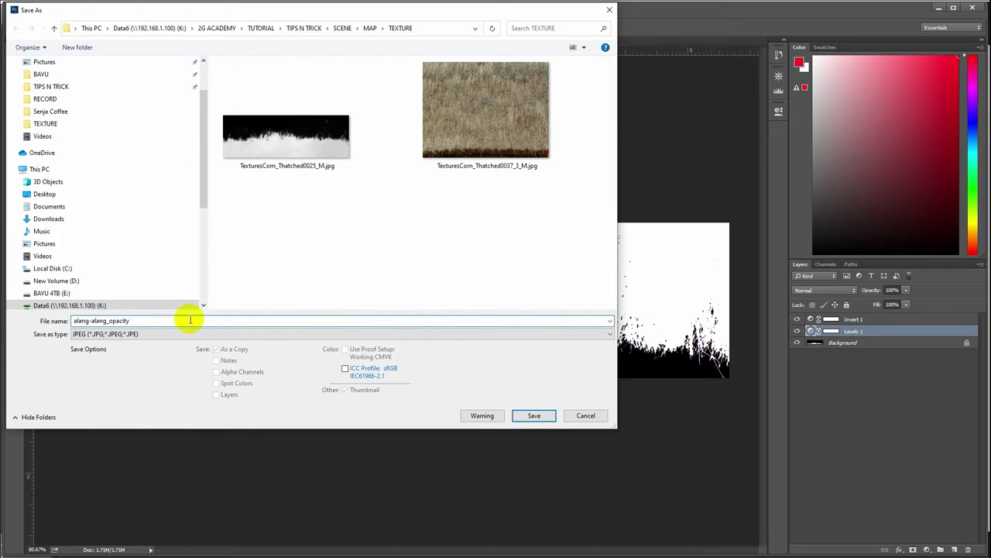
{"action": "left_click", "coordinate": [536, 416]}
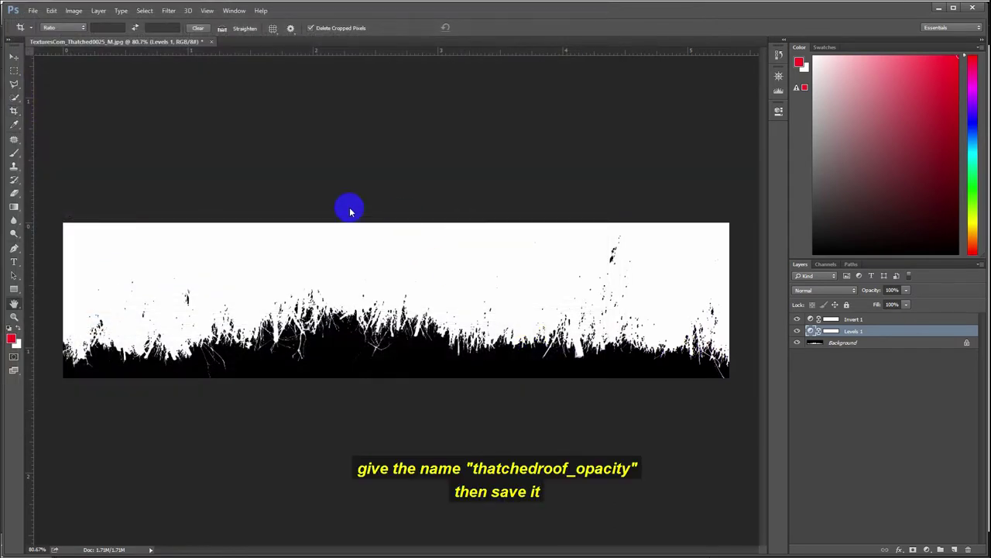
{"action": "left_click", "coordinate": [612, 130]}
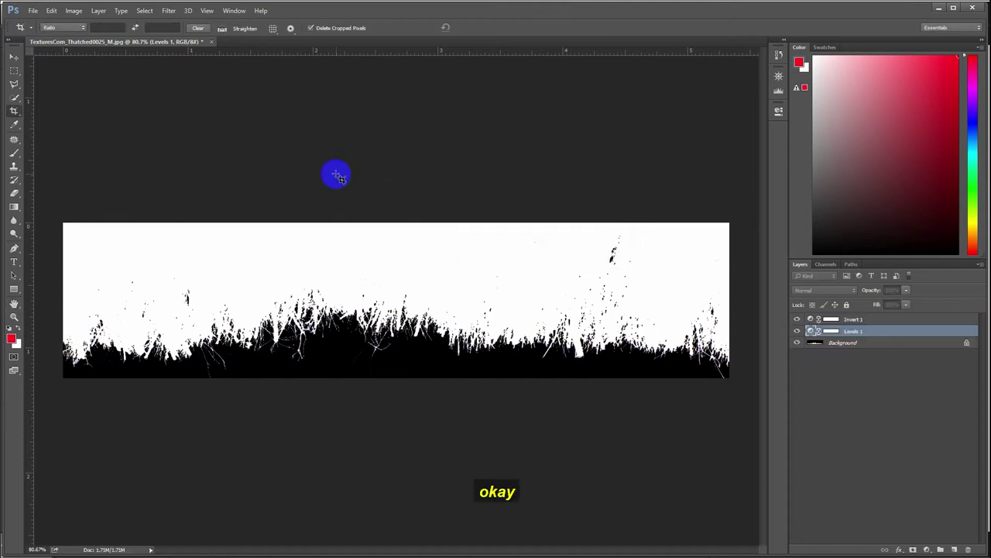
Open the TexturesCom_Thatched0037_3_M thatch photo.
{"action": "left_click", "coordinate": [34, 10]}
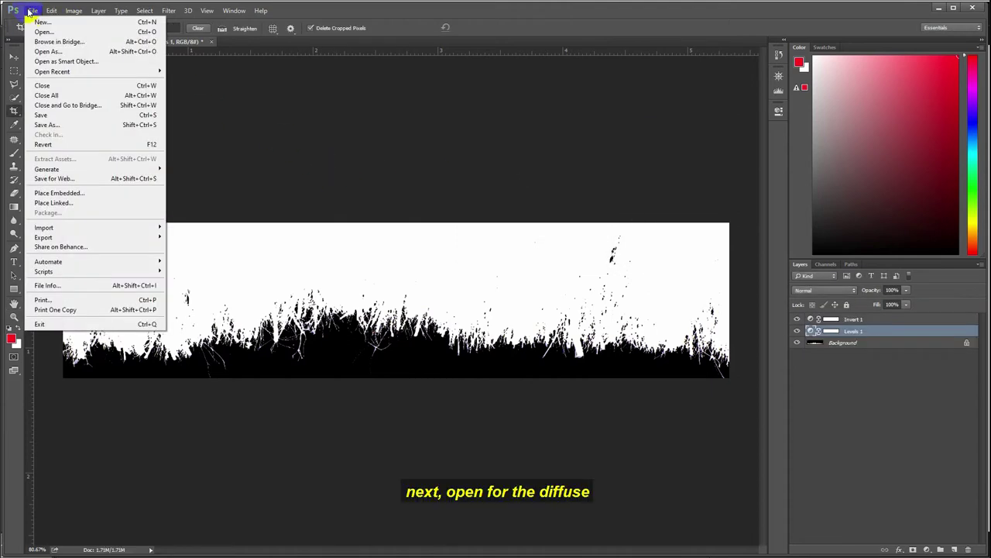
{"action": "left_click", "coordinate": [48, 32]}
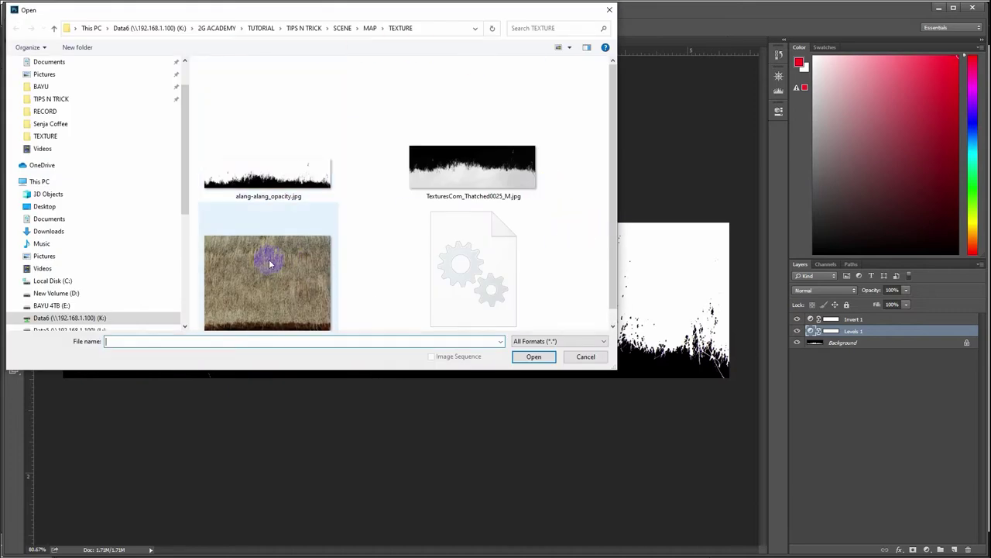
{"action": "left_click", "coordinate": [269, 264]}
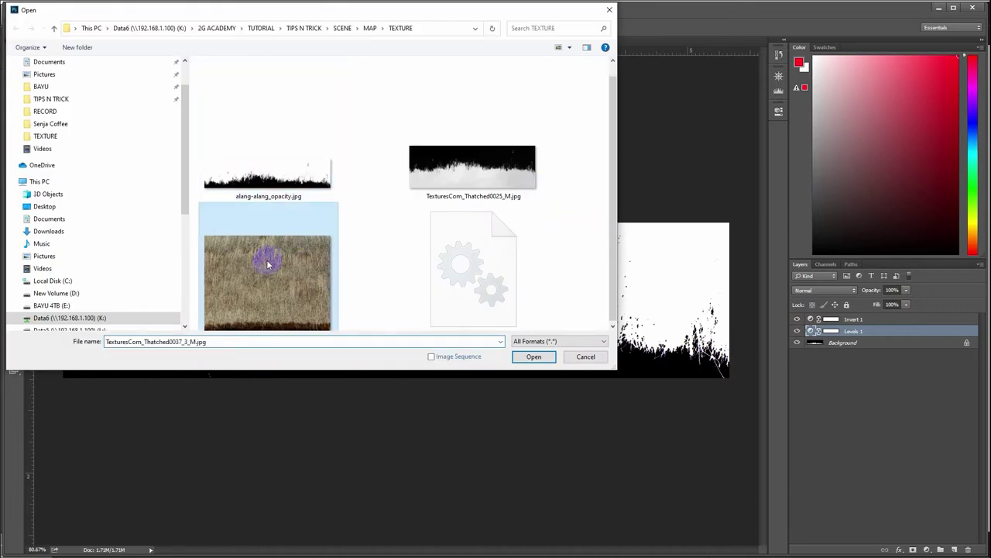
{"action": "double_click", "coordinate": [284, 259]}
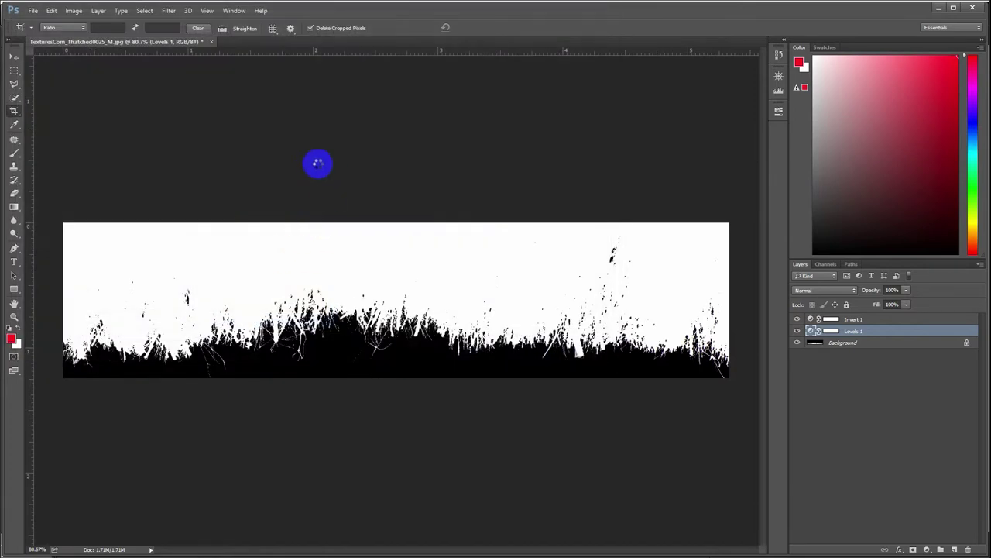
{"action": "scroll", "coordinate": [481, 328], "scroll_direction": "up", "scroll_amount": 2, "text": "alt"}
{"action": "scroll", "coordinate": [484, 333], "scroll_direction": "down", "scroll_amount": 3, "text": "alt"}
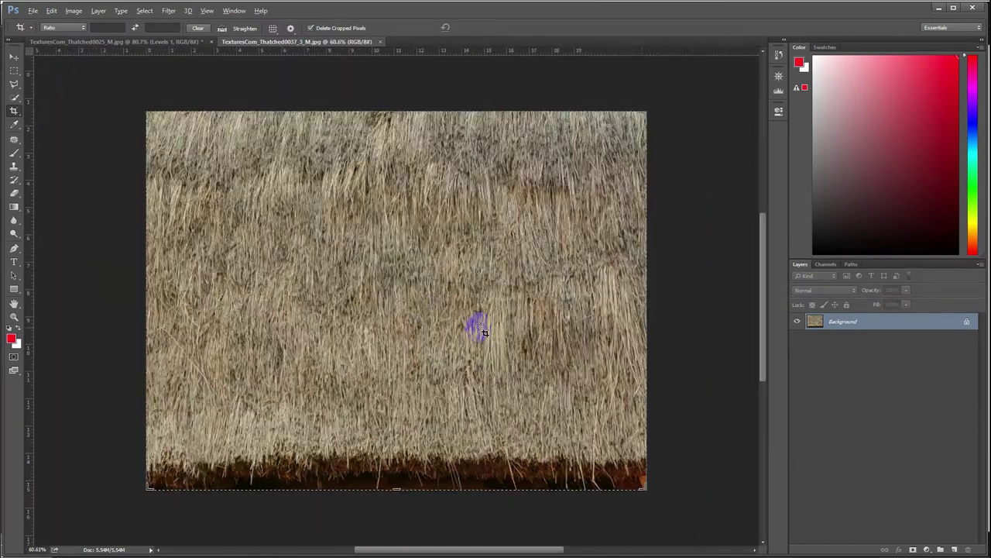
{"action": "scroll", "coordinate": [485, 333], "scroll_direction": "up", "scroll_amount": 1, "text": "alt"}
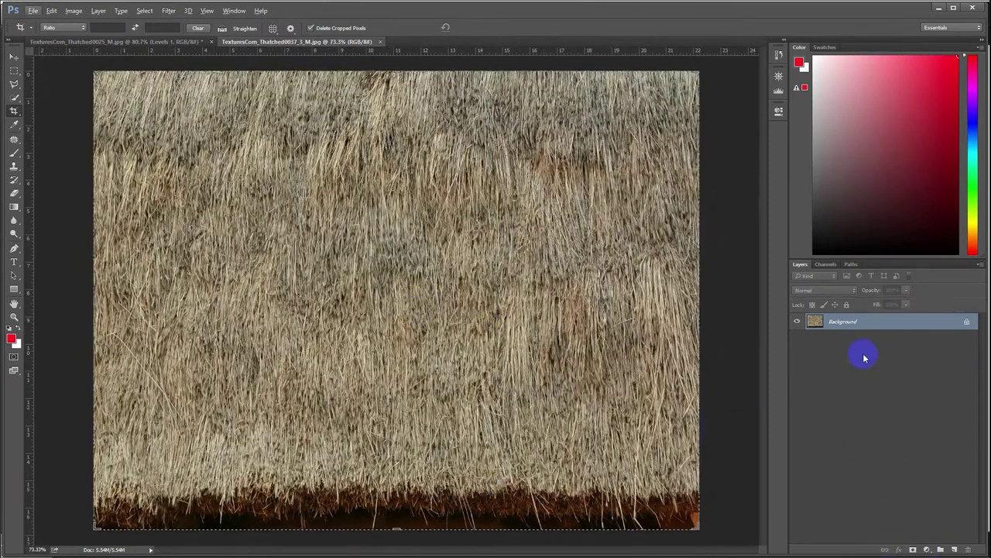
Duplicate its Background layer into the TexturesCom_Thatched0025_M.jpg document.
{"action": "right_click", "coordinate": [856, 318]}
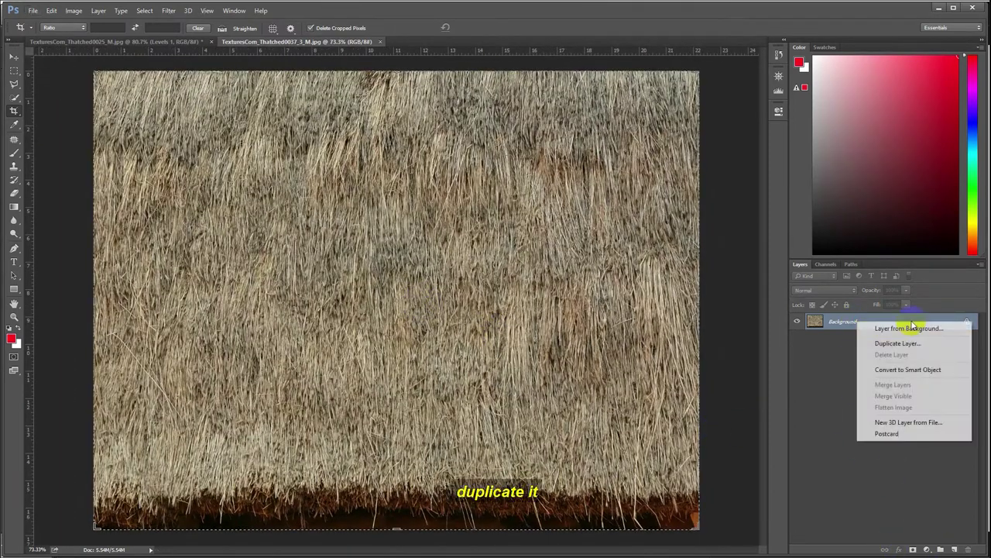
{"action": "left_click", "coordinate": [845, 333]}
{"action": "right_click", "coordinate": [851, 321]}
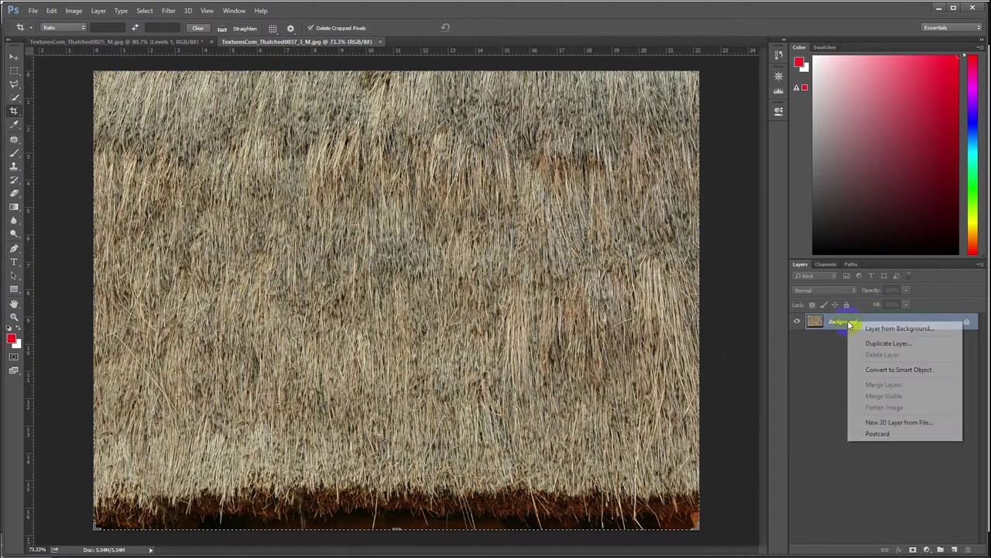
{"action": "left_click", "coordinate": [863, 343]}
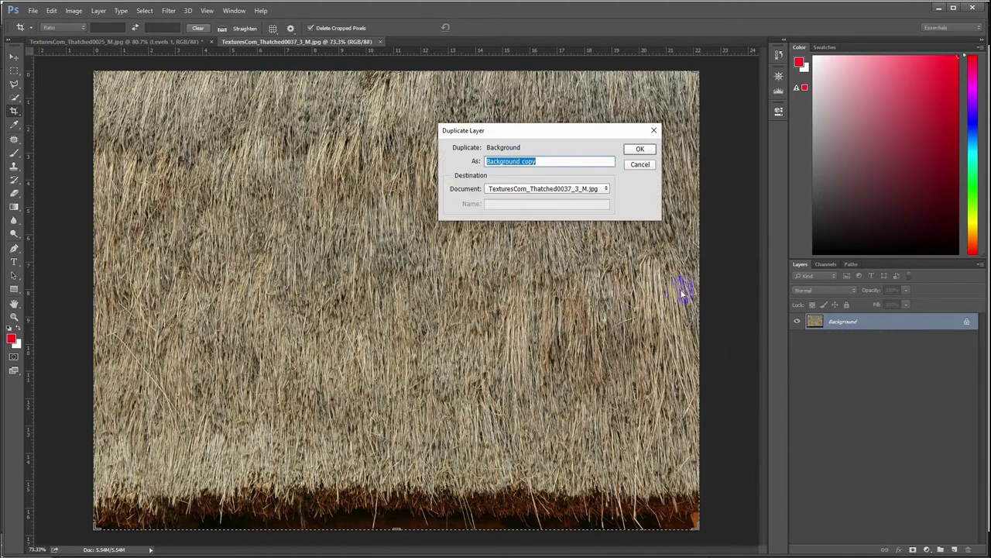
{"action": "left_click", "coordinate": [574, 189]}
{"action": "left_click", "coordinate": [523, 200]}
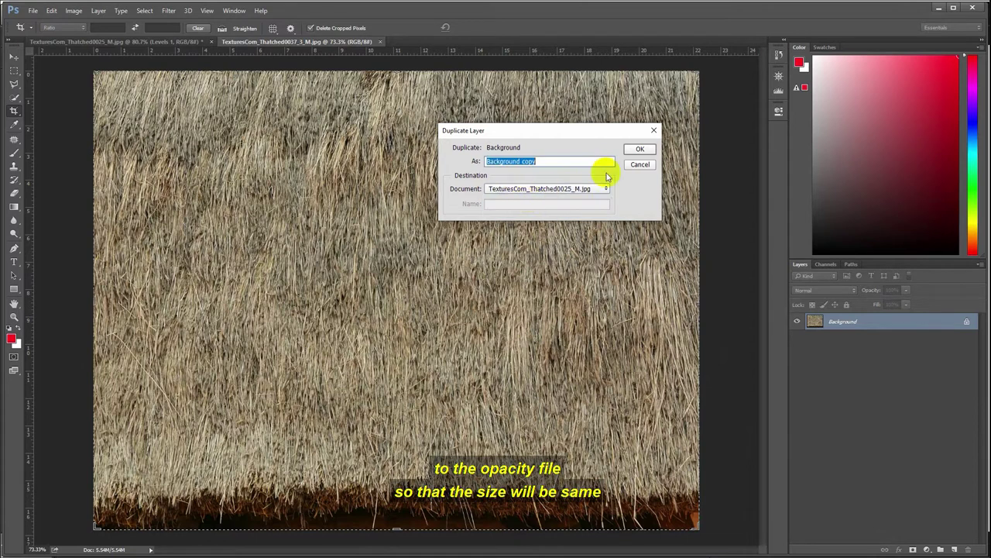
{"action": "left_click", "coordinate": [641, 151]}
In the 0025 document, move Background copy above Invert 1 and align the thatch over the strip.
{"action": "left_click", "coordinate": [149, 42]}
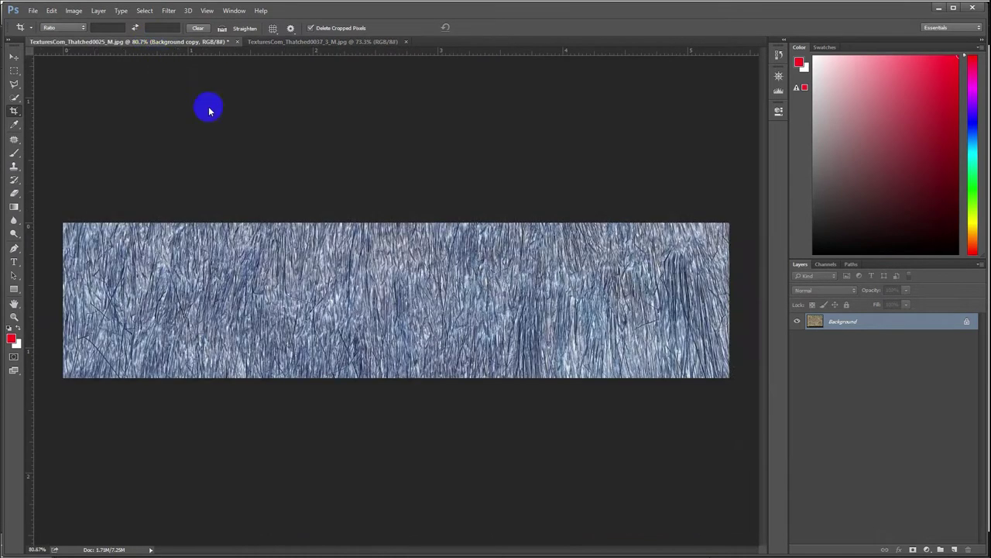
{"action": "left_click", "coordinate": [15, 58]}
{"action": "left_click_drag", "start_coordinate": [884, 333], "coordinate": [849, 322]}
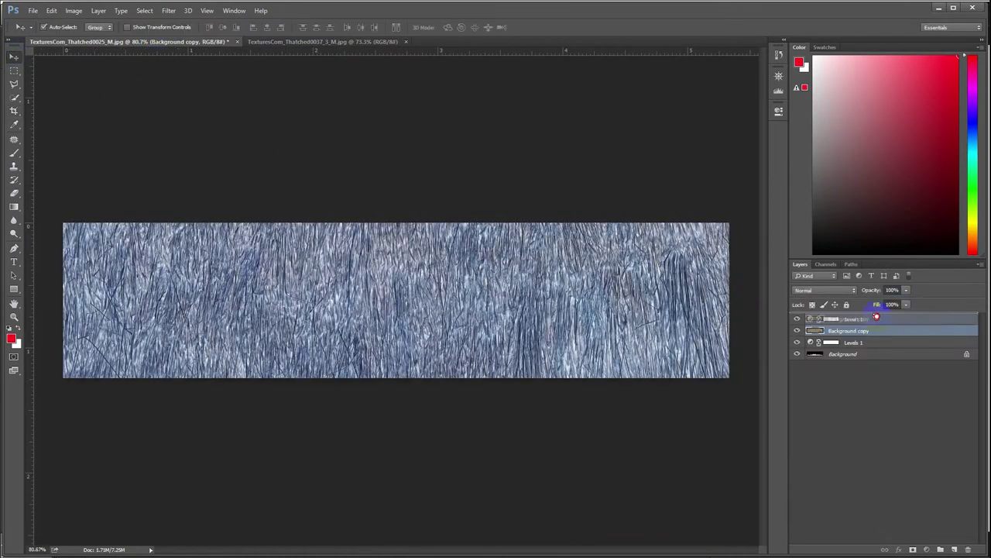
{"action": "scroll", "coordinate": [446, 253], "scroll_direction": "down", "scroll_amount": 2, "text": "alt"}
{"action": "mouse_move", "coordinate": [436, 283]}
{"action": "left_mouse_down"}
{"action": "mouse_move", "coordinate": [424, 256]}
{"action": "mouse_move", "coordinate": [426, 275]}
{"action": "left_mouse_up"}
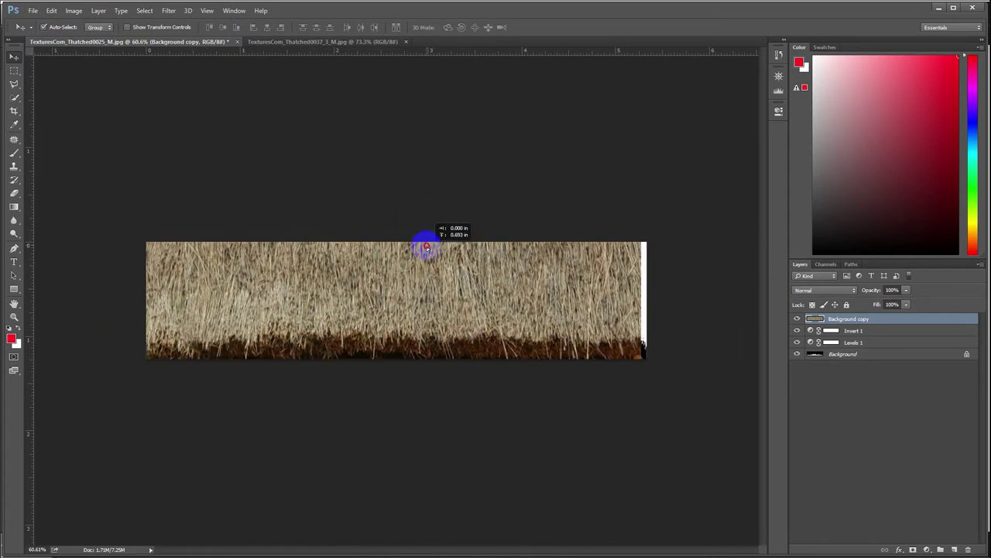
{"action": "left_click_drag", "start_coordinate": [426, 302], "coordinate": [461, 283]}
{"action": "scroll", "coordinate": [460, 283], "scroll_direction": "up", "scroll_amount": 3, "text": "alt"}
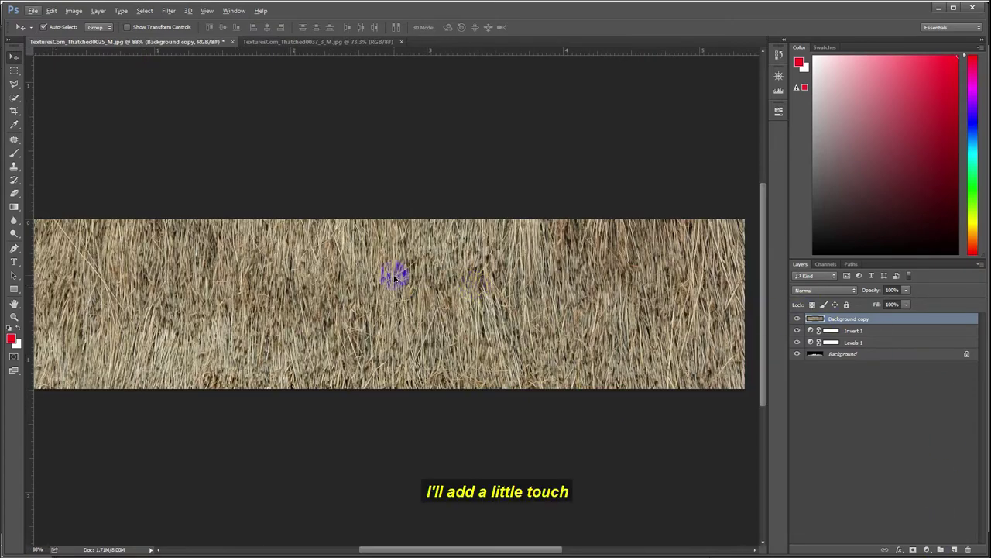
{"action": "scroll", "coordinate": [416, 281], "scroll_direction": "up", "scroll_amount": 2, "text": "alt"}
{"action": "scroll", "coordinate": [411, 277], "scroll_direction": "up", "scroll_amount": 2, "text": "alt"}
{"action": "scroll", "coordinate": [542, 325], "scroll_direction": "down", "scroll_amount": 4, "text": "alt"}
{"action": "left_click", "coordinate": [939, 549]}
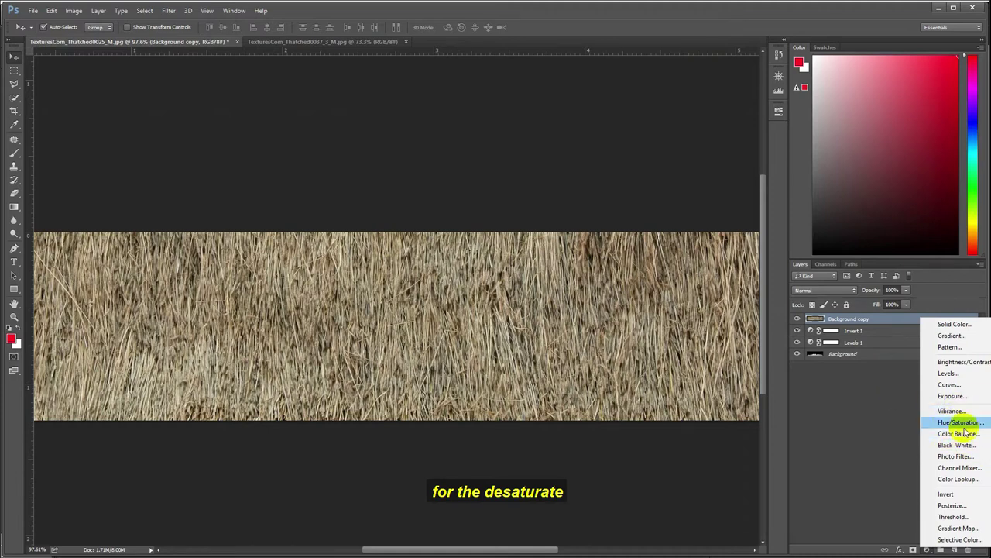
Add a Hue/Saturation adjustment with Saturation -42 and Lightness -8.
{"action": "left_click", "coordinate": [961, 423]}
{"action": "left_click_drag", "start_coordinate": [689, 195], "coordinate": [671, 196]}
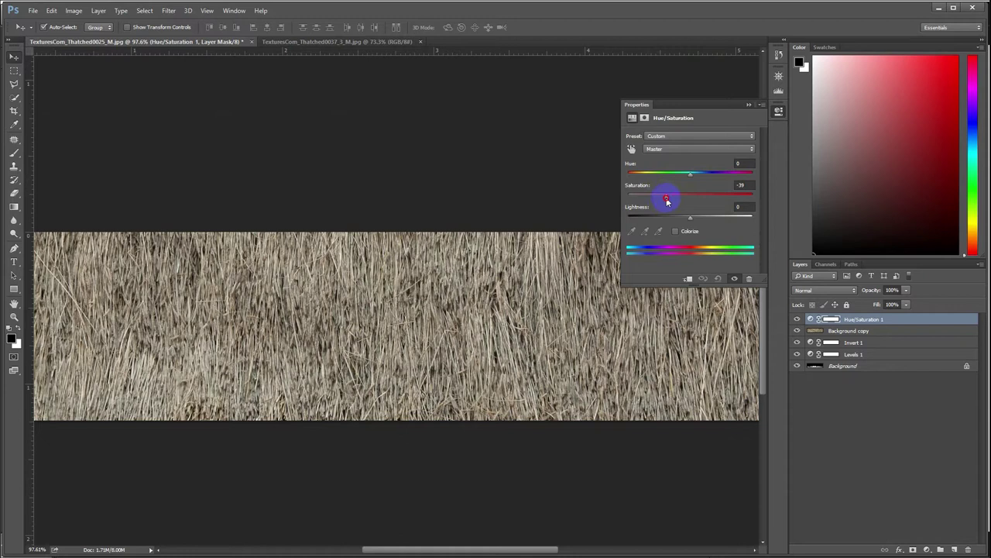
{"action": "left_click_drag", "start_coordinate": [690, 221], "coordinate": [687, 220]}
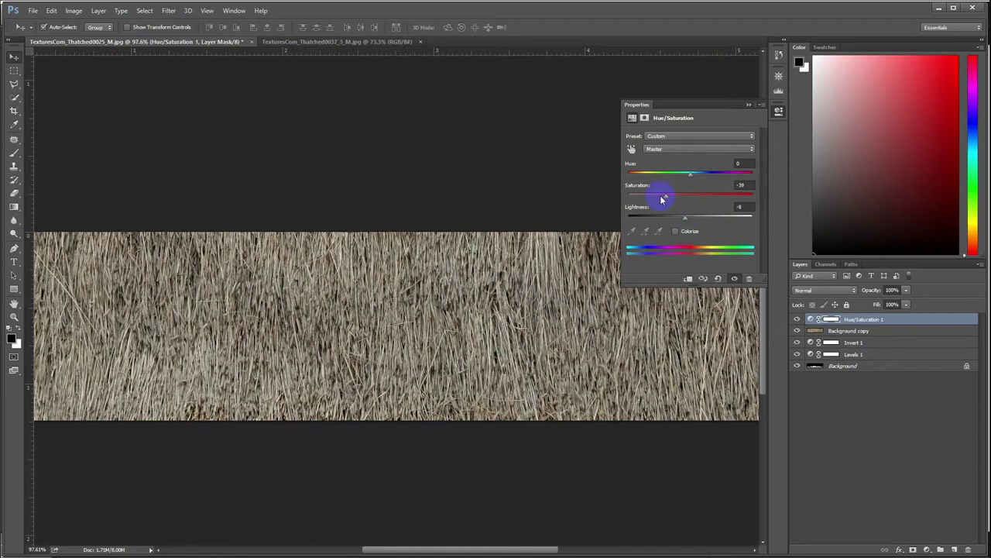
{"action": "scroll", "coordinate": [442, 281], "scroll_direction": "down", "scroll_amount": 2, "text": "alt"}
{"action": "scroll", "coordinate": [443, 281], "scroll_direction": "down", "scroll_amount": 2, "text": "alt"}
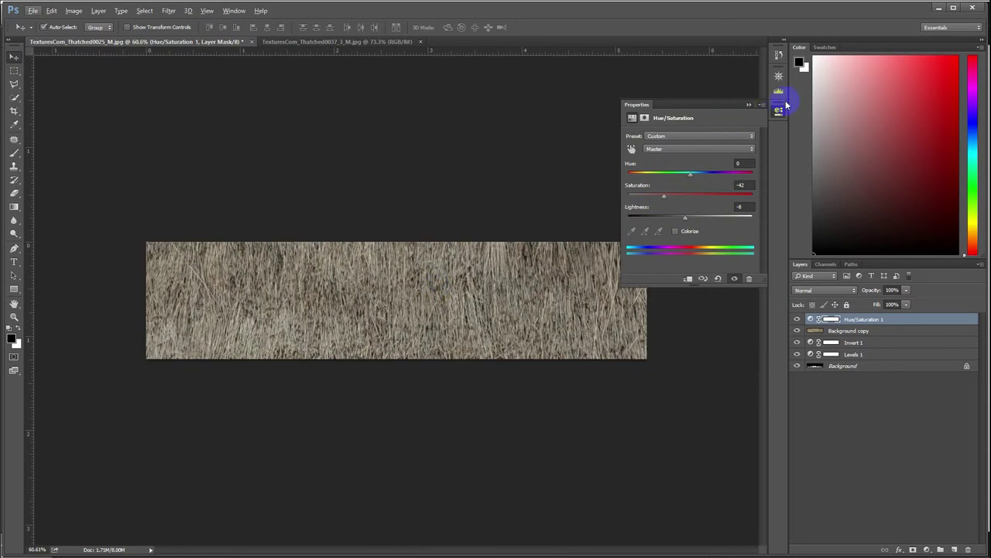
{"action": "left_click", "coordinate": [749, 105]}
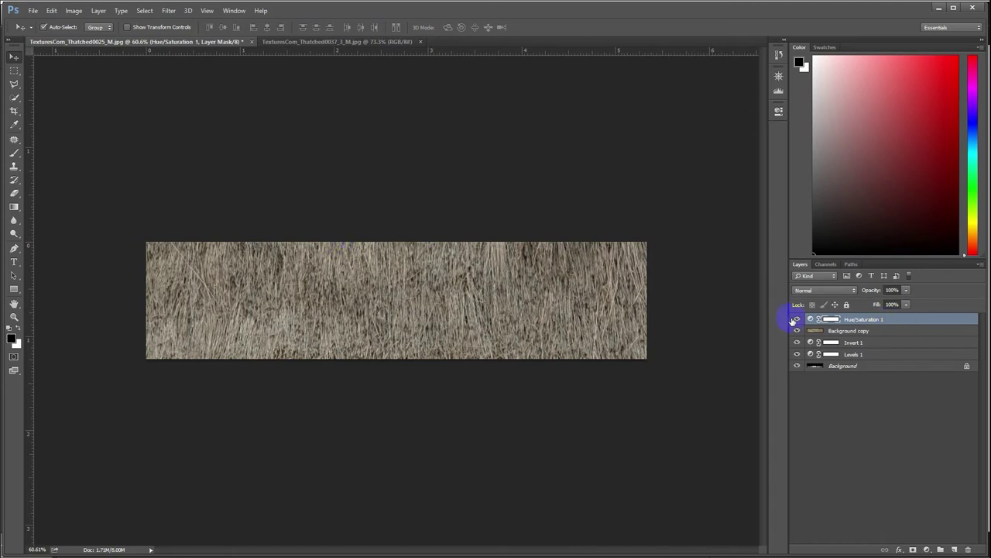
{"action": "left_click", "coordinate": [796, 319]}
{"action": "left_click", "coordinate": [796, 319]}
{"action": "scroll", "coordinate": [454, 281], "scroll_direction": "up", "scroll_amount": 1, "text": "alt"}
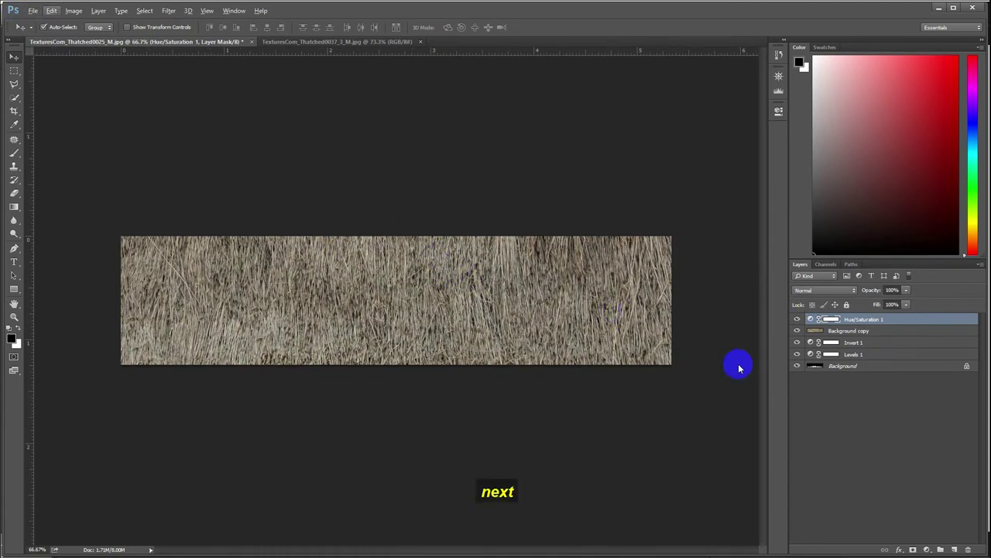
Shift the Background copy thatch layer vertically to create a new variation.
{"action": "left_click", "coordinate": [853, 333]}
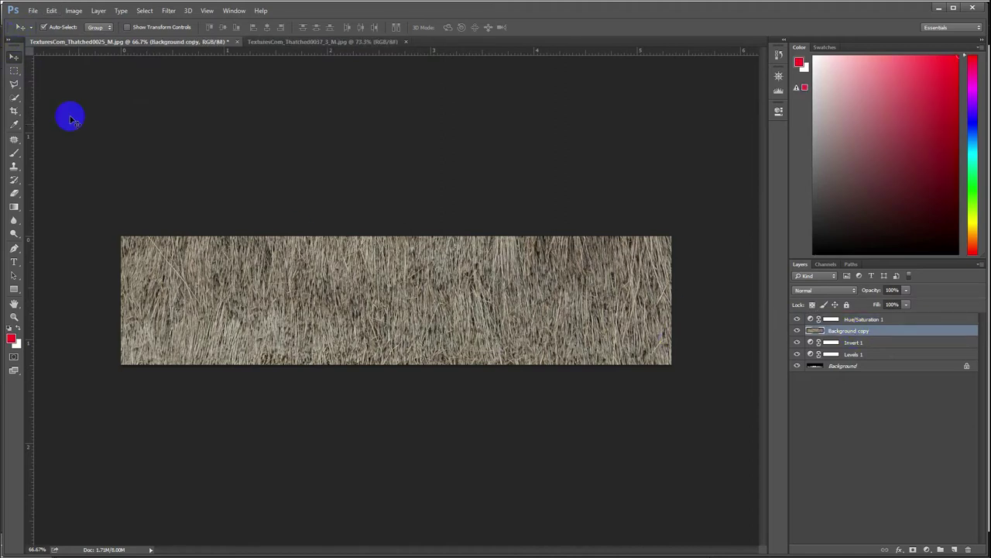
{"action": "left_click_drag", "start_coordinate": [438, 290], "coordinate": [422, 248]}
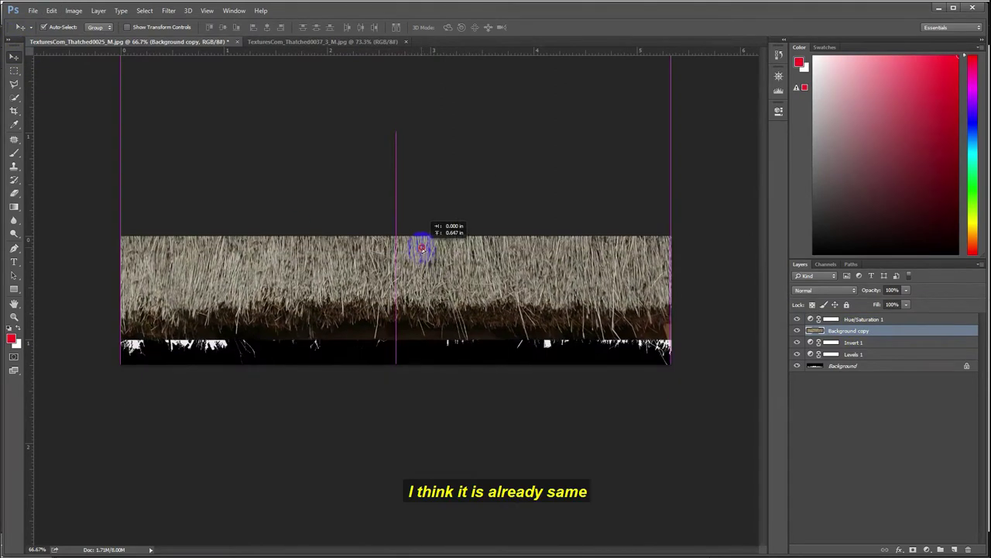
{"action": "left_click_drag", "start_coordinate": [422, 247], "coordinate": [423, 304]}
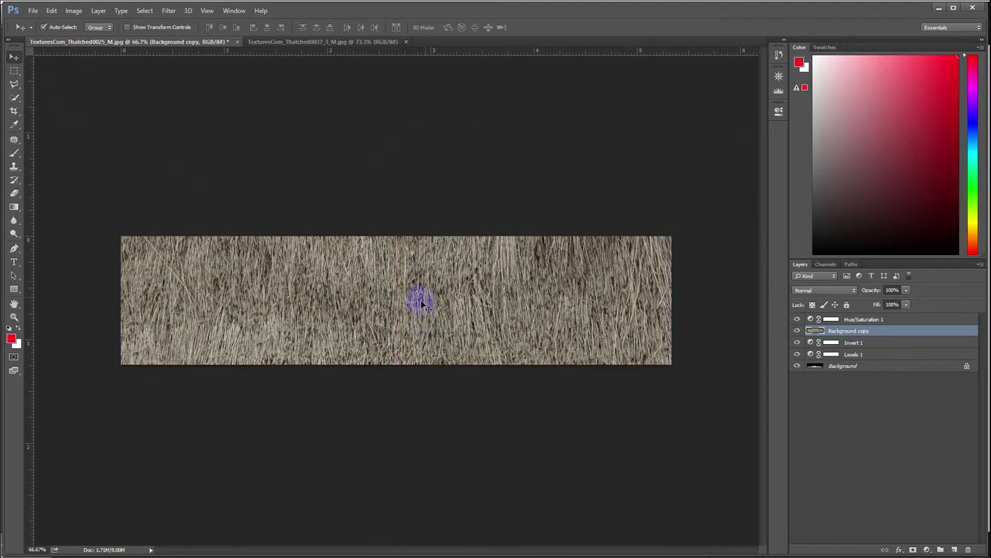
{"action": "scroll", "coordinate": [376, 285], "scroll_direction": "up", "scroll_amount": 1, "text": "alt"}
{"action": "scroll", "coordinate": [376, 285], "scroll_direction": "down", "scroll_amount": 1, "text": "alt"}
{"action": "scroll", "coordinate": [377, 288], "scroll_direction": "up", "scroll_amount": 1, "text": "alt"}
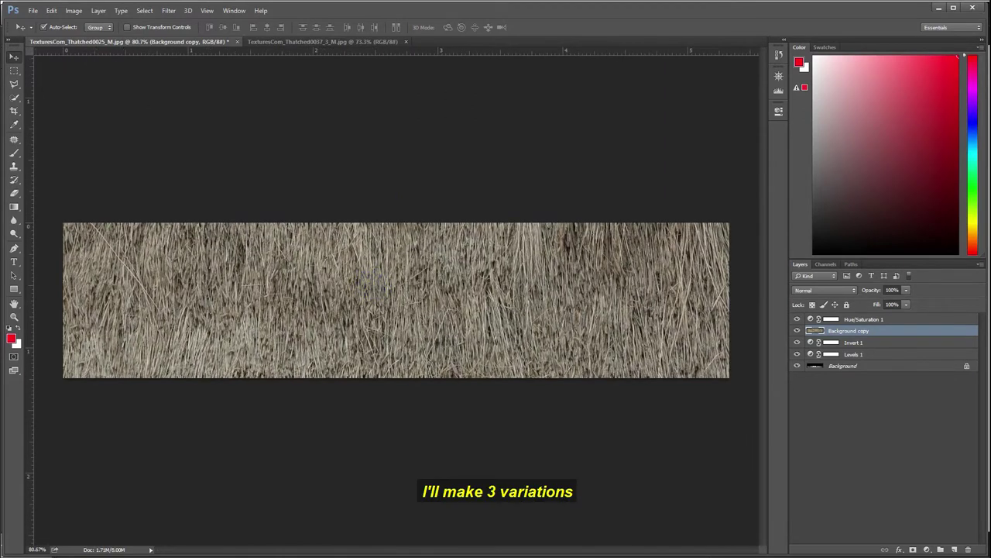
Save the strip as alang-alang_diffuse_01.jpg in TEXTURE at JPEG quality 12 (Maximum).
{"action": "left_click", "coordinate": [33, 10]}
{"action": "left_click", "coordinate": [40, 126]}
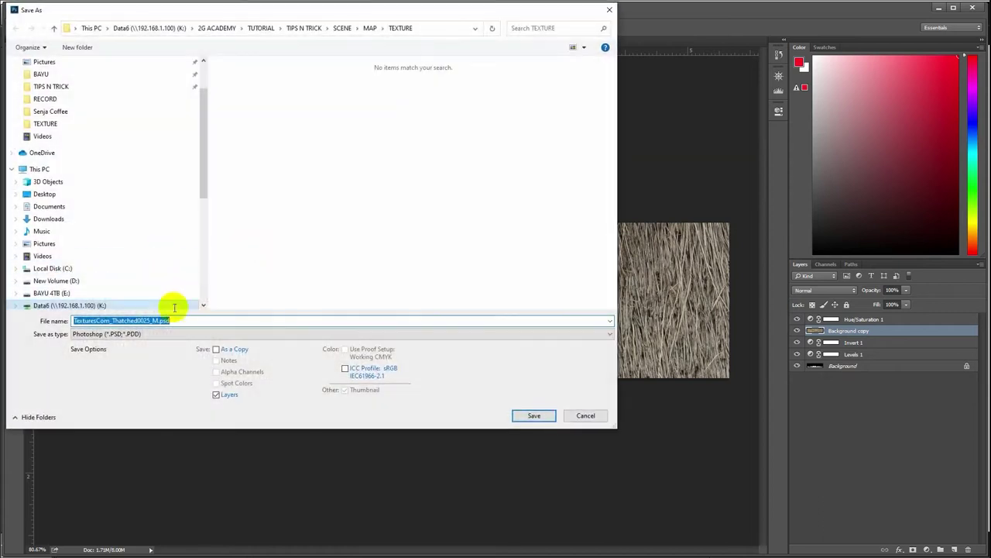
{"action": "left_click", "coordinate": [353, 334]}
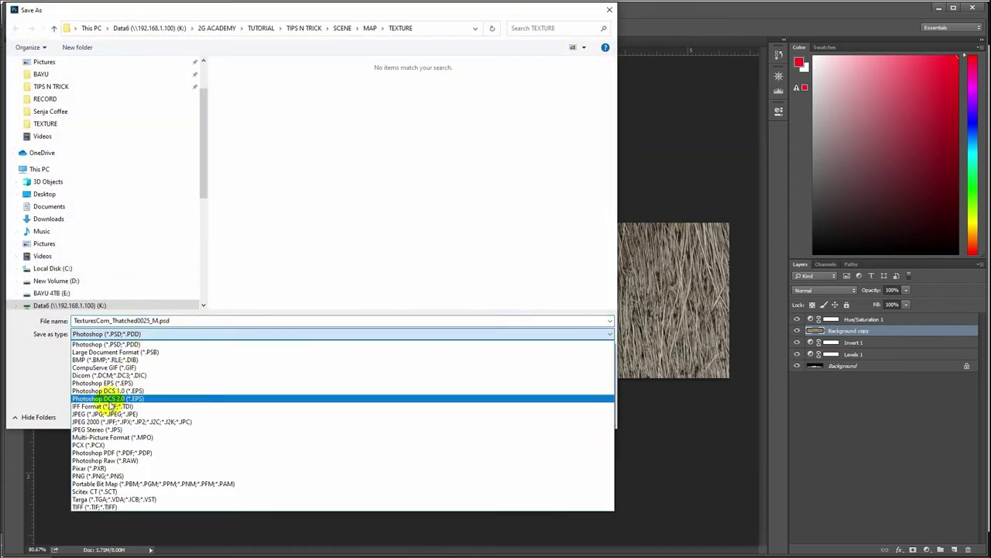
{"action": "left_click", "coordinate": [101, 414]}
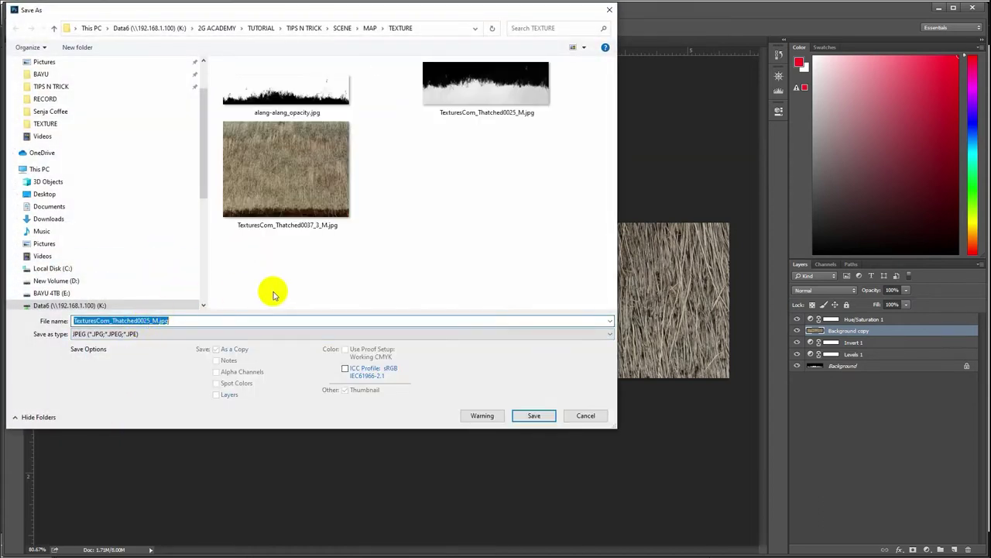
{"action": "left_click", "coordinate": [263, 113]}
{"action": "left_click", "coordinate": [120, 320]}
{"action": "left_click_drag", "start_coordinate": [128, 320], "coordinate": [109, 320]}
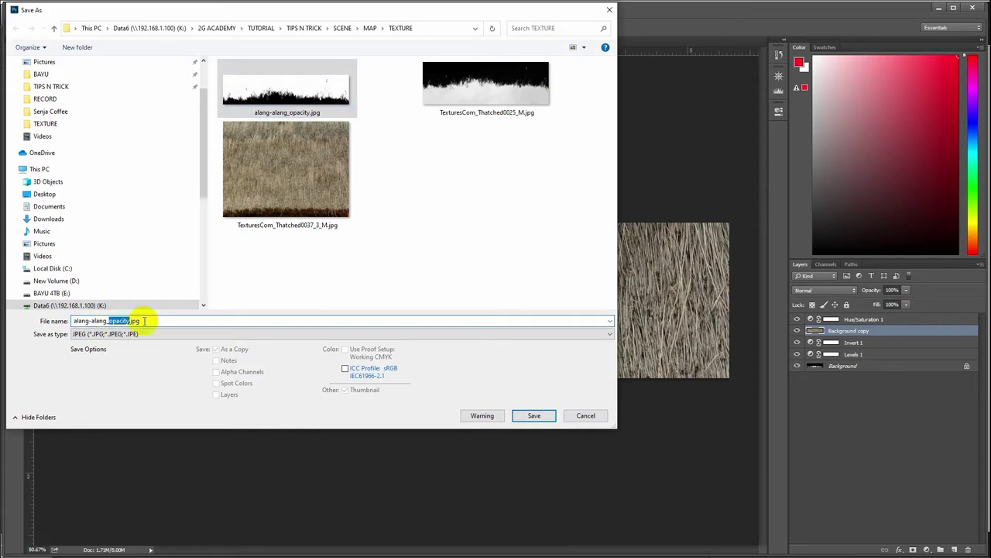
{"action": "type", "text": "diffuse_01"}
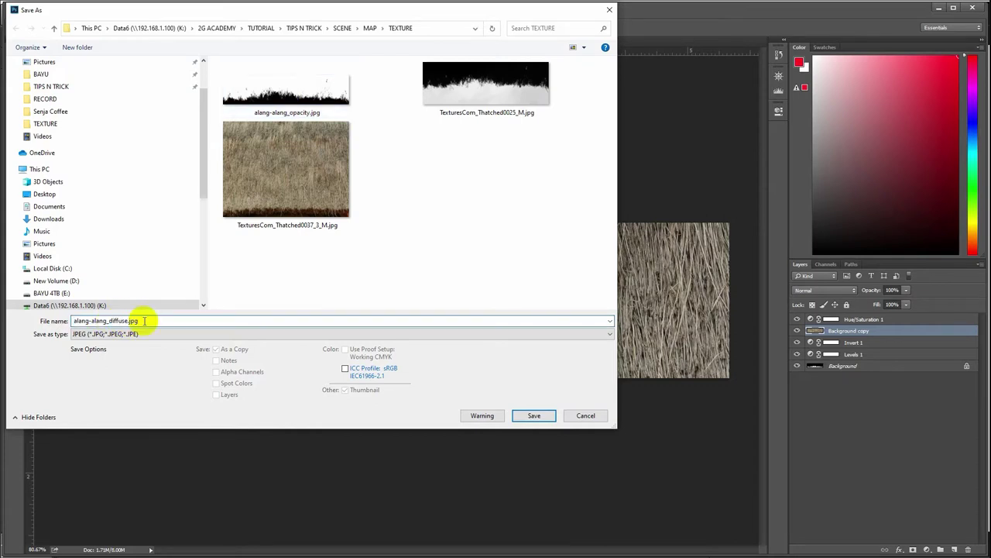
{"action": "left_click", "coordinate": [540, 416]}
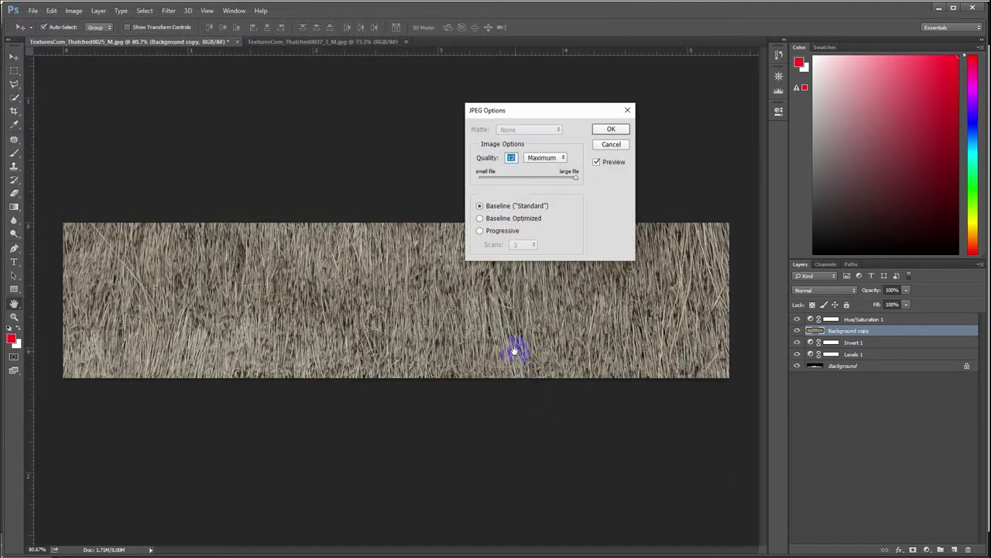
{"action": "left_click", "coordinate": [609, 129]}
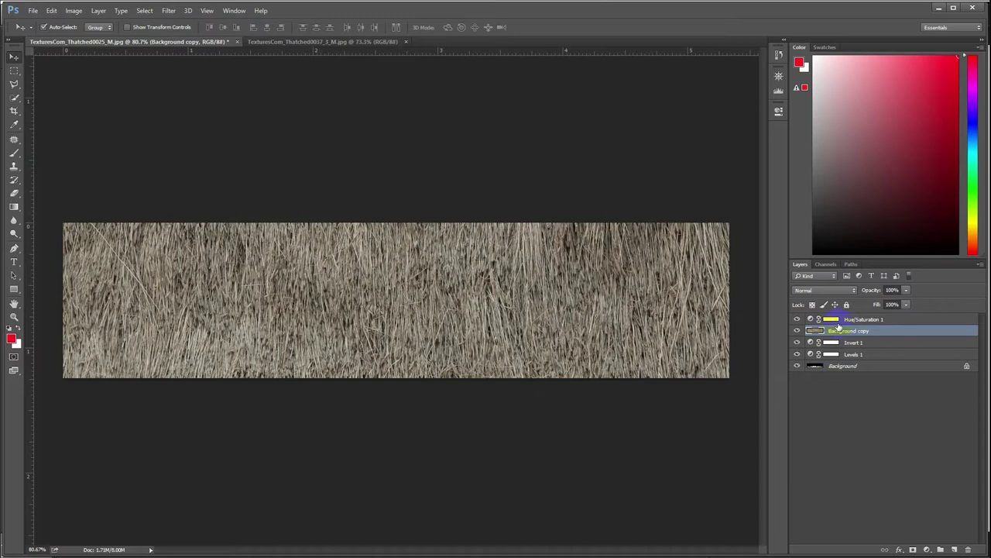
Shift the thatch layer down and save it as JPEG alang-alang_diffuse_02.jpg.
{"action": "left_click_drag", "start_coordinate": [838, 326], "coordinate": [296, 175]}
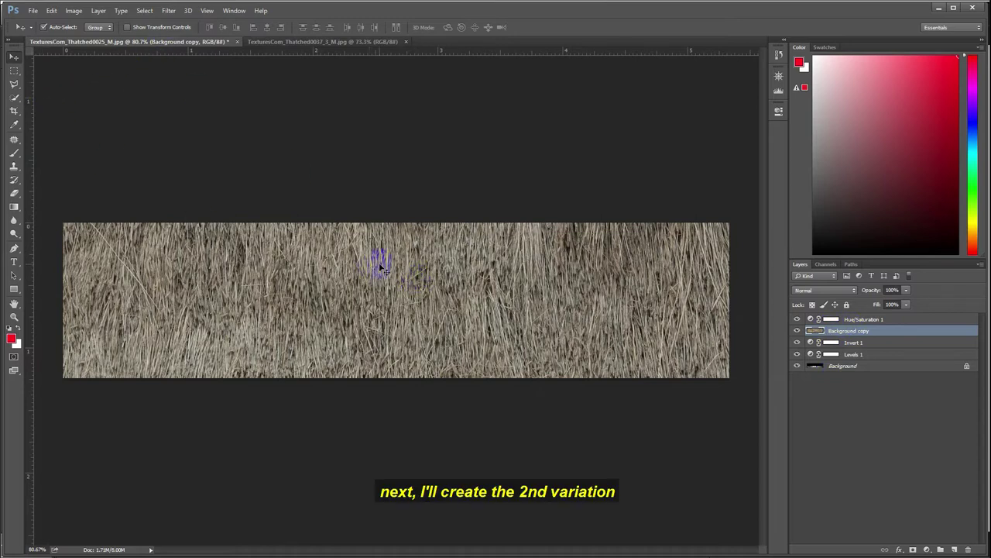
{"action": "mouse_move", "coordinate": [391, 268]}
{"action": "left_mouse_down"}
{"action": "mouse_move", "coordinate": [388, 350]}
{"action": "mouse_move", "coordinate": [385, 332]}
{"action": "left_mouse_up"}
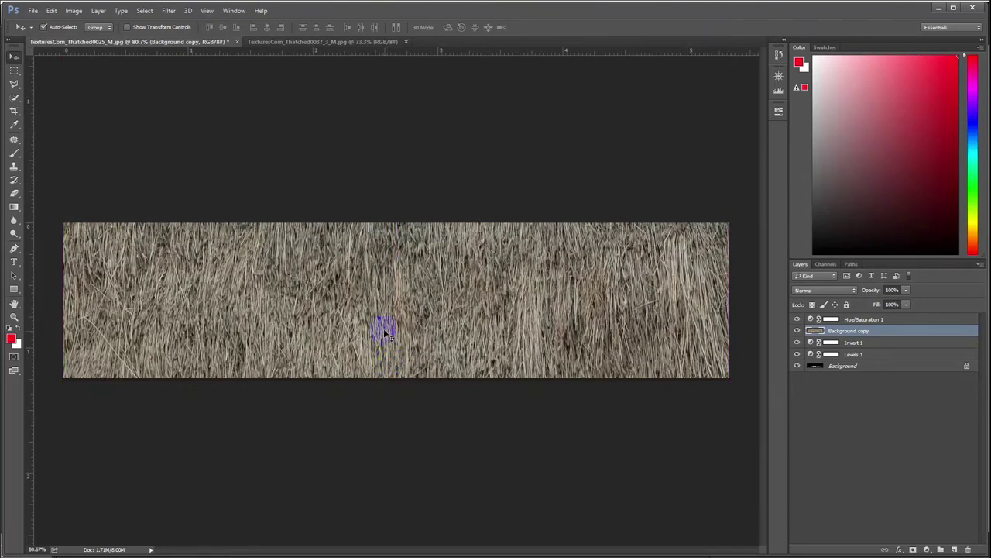
{"action": "left_click", "coordinate": [34, 11]}
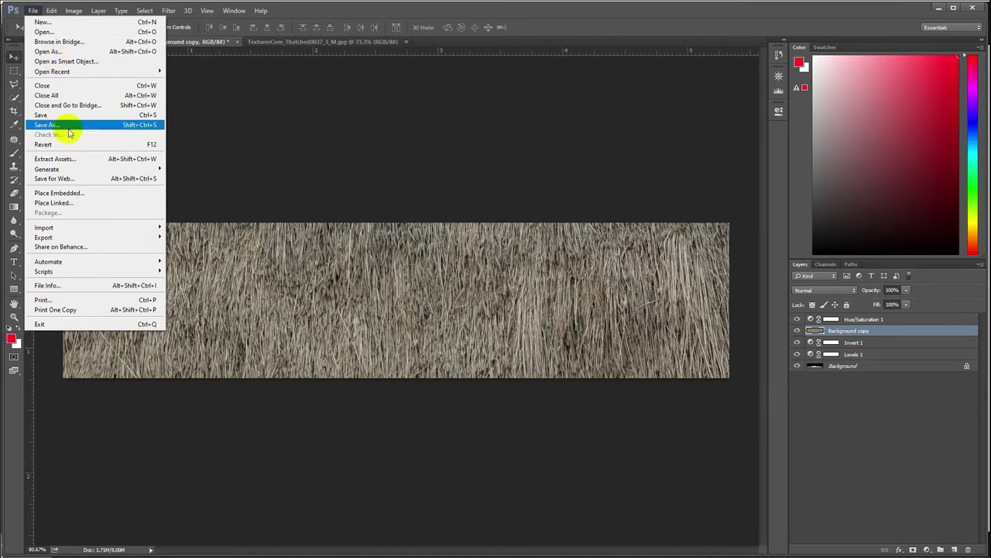
{"action": "left_click", "coordinate": [68, 132]}
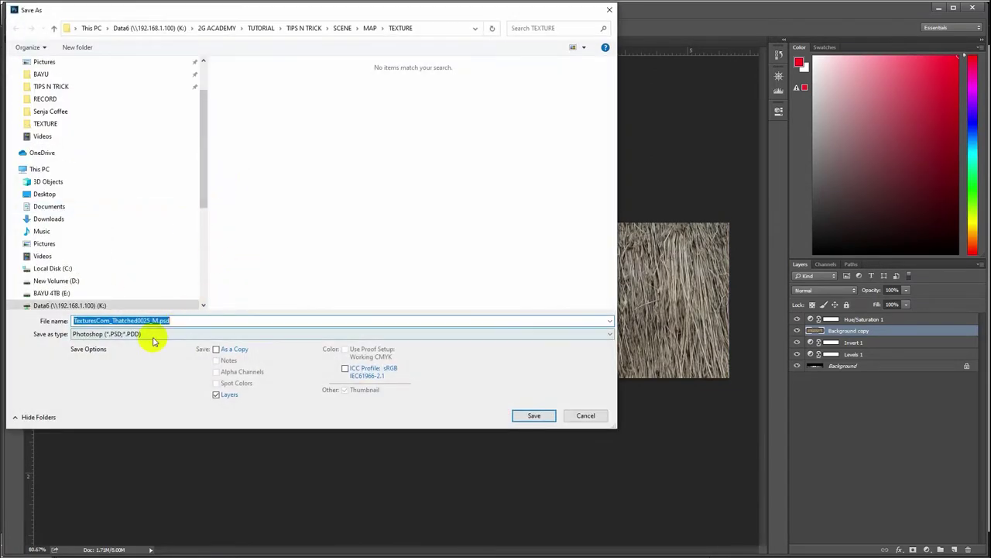
{"action": "left_click", "coordinate": [155, 334]}
{"action": "left_click", "coordinate": [103, 415]}
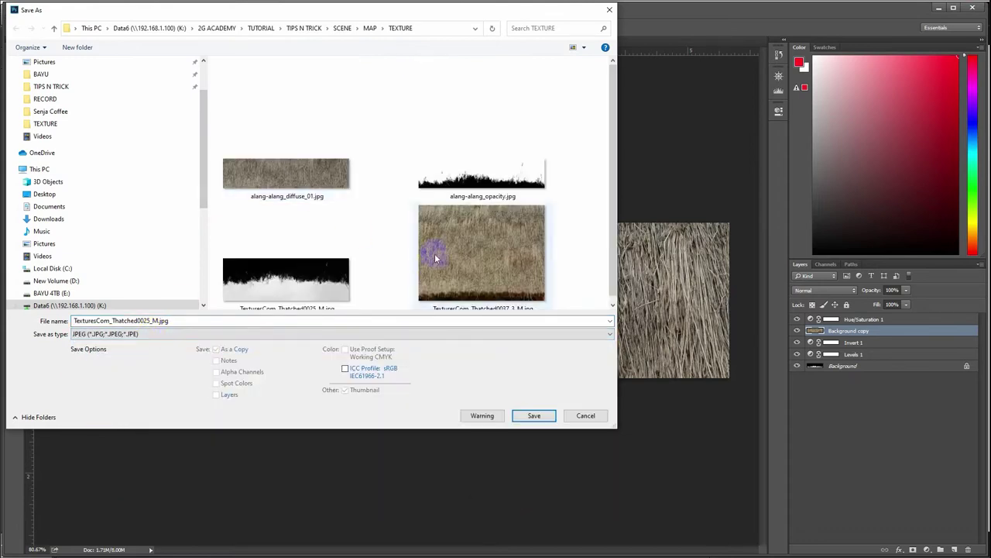
{"action": "left_click", "coordinate": [345, 193]}
{"action": "double_click", "coordinate": [131, 320]}
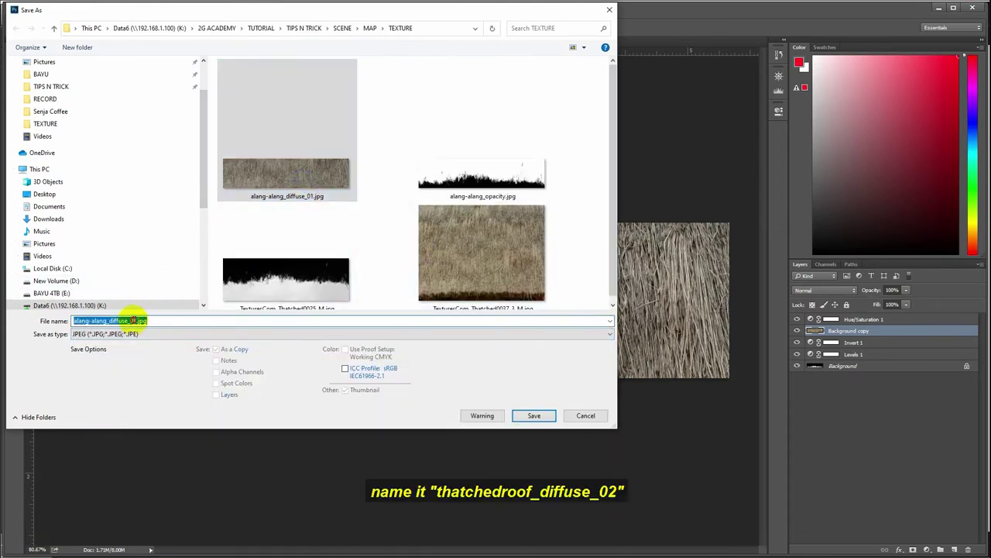
{"action": "left_click", "coordinate": [534, 415]}
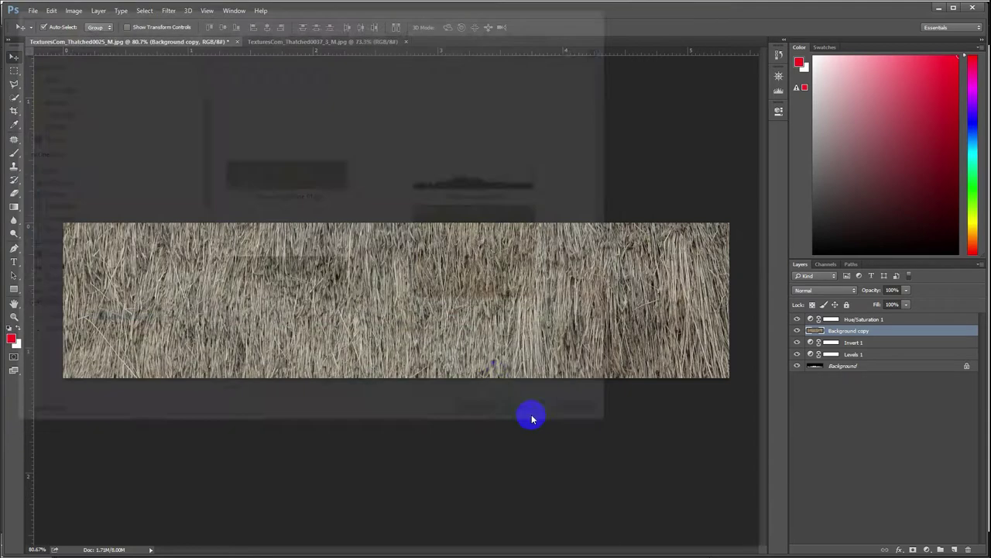
{"action": "left_click", "coordinate": [598, 172]}
{"action": "left_click", "coordinate": [607, 135]}
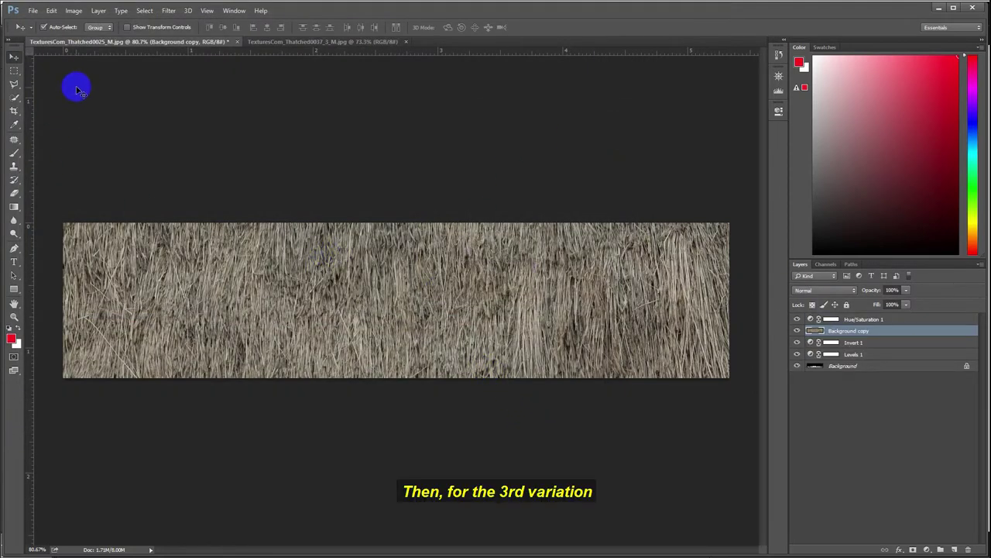
Shift the thatch layer further down for a third variation.
{"action": "left_click_drag", "start_coordinate": [434, 268], "coordinate": [434, 378]}
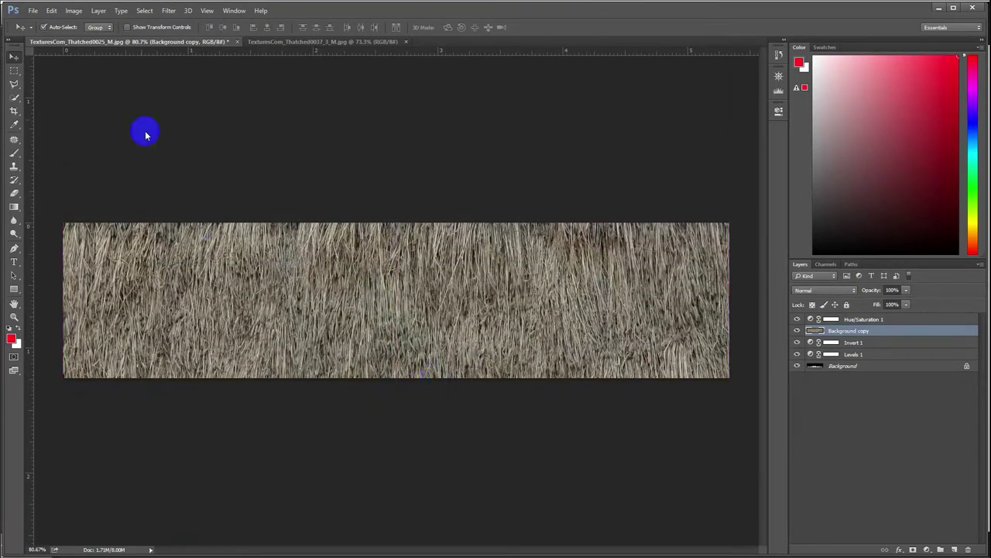
{"action": "left_click", "coordinate": [32, 11]}
{"action": "left_click", "coordinate": [232, 177]}
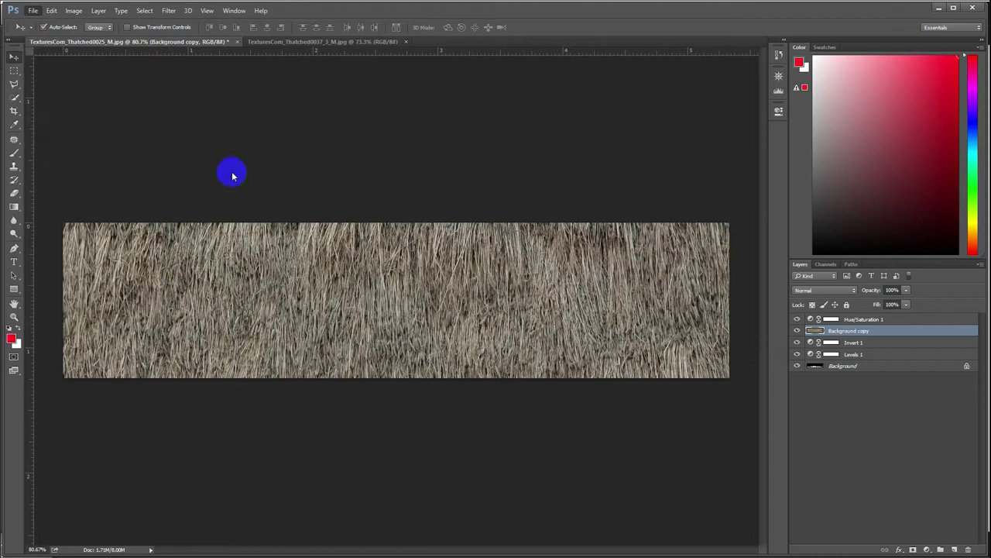
Save it as JPEG alang-alang_diffuse_03.jpg and minimize Photoshop.
{"action": "key", "text": "ctrl+shift+s"}
{"action": "left_click", "coordinate": [184, 334]}
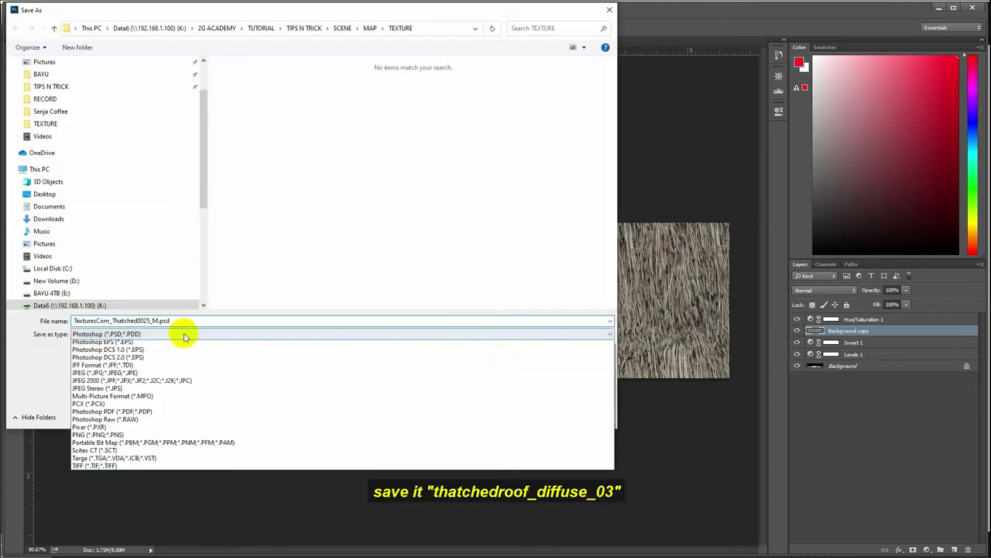
{"action": "left_click", "coordinate": [155, 414]}
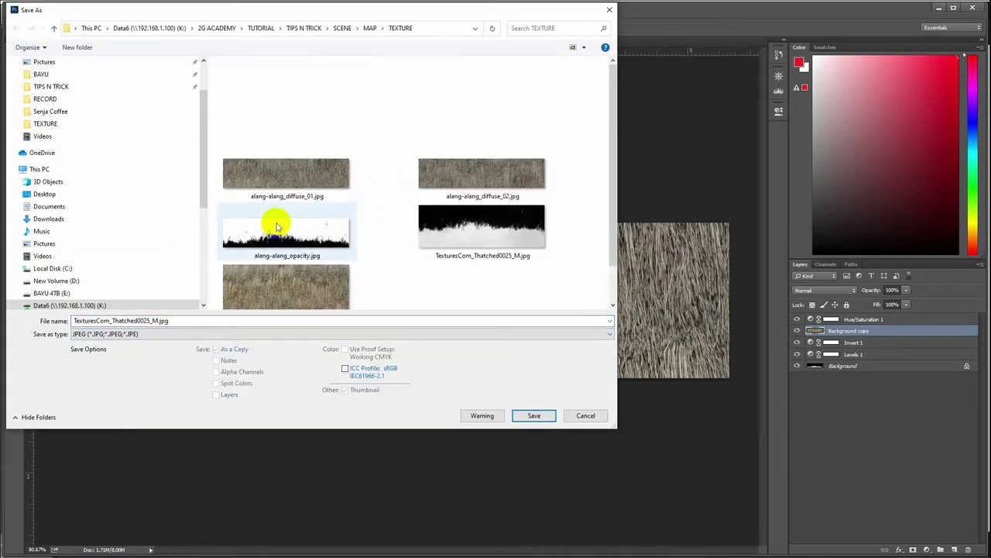
{"action": "left_click", "coordinate": [505, 188]}
{"action": "double_click", "coordinate": [135, 319]}
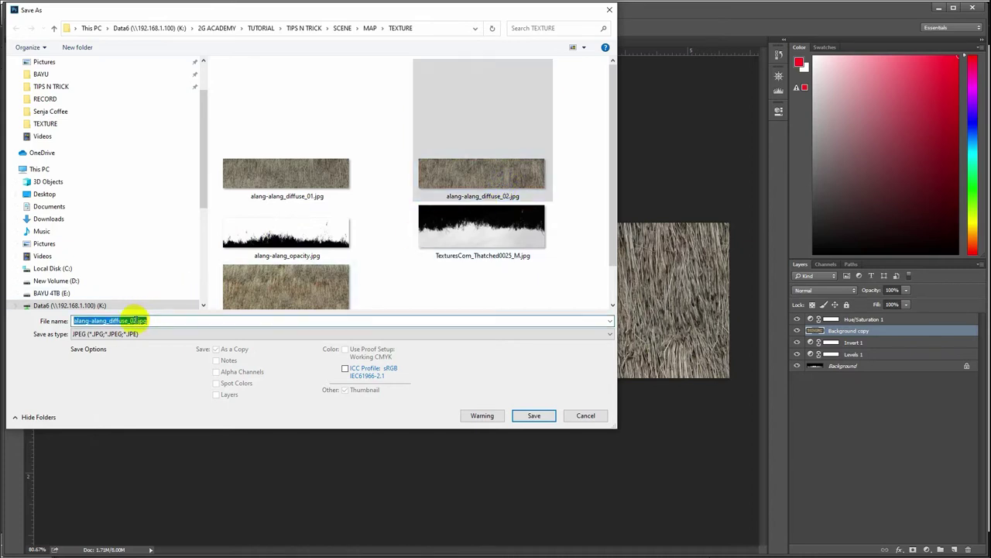
{"action": "type", "text": "3"}
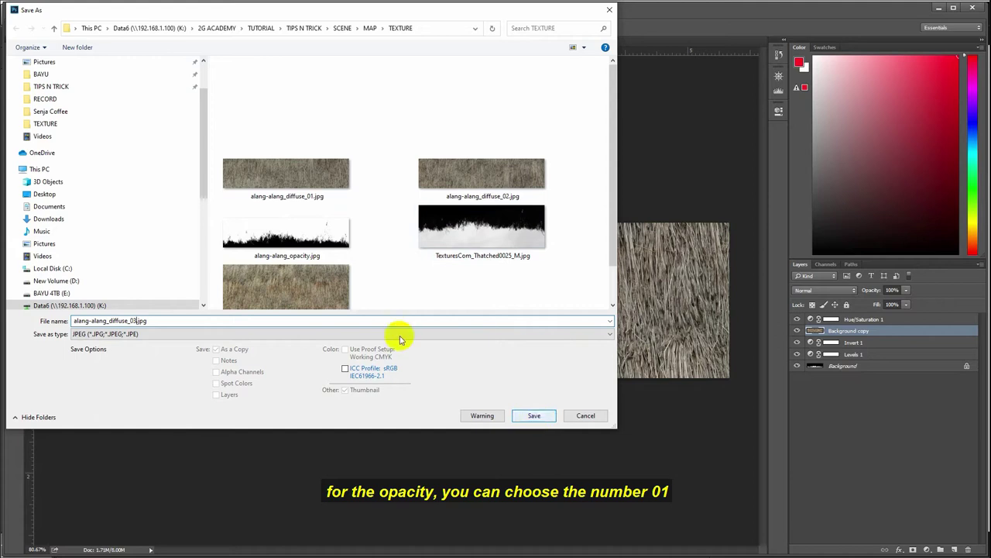
{"action": "left_click", "coordinate": [534, 418]}
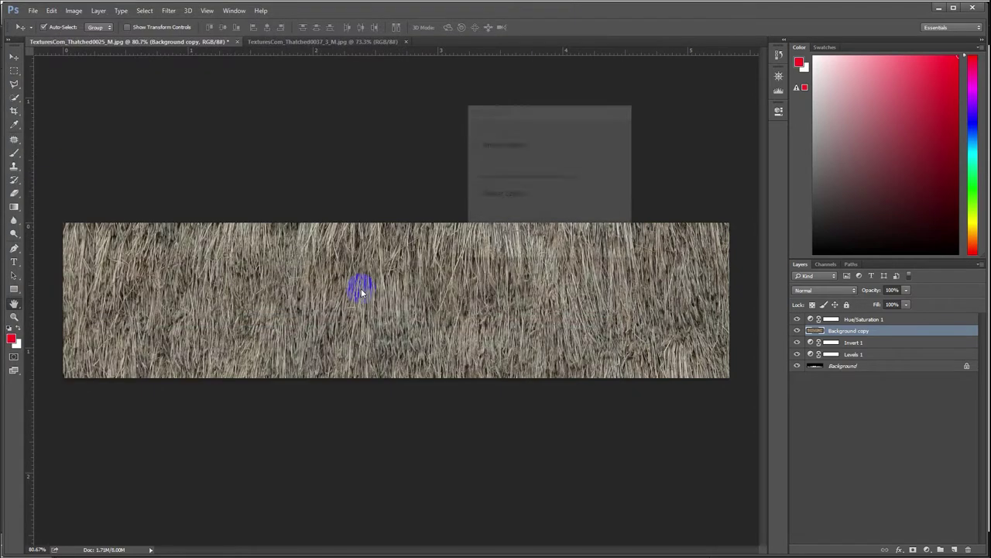
{"action": "left_click", "coordinate": [611, 130]}
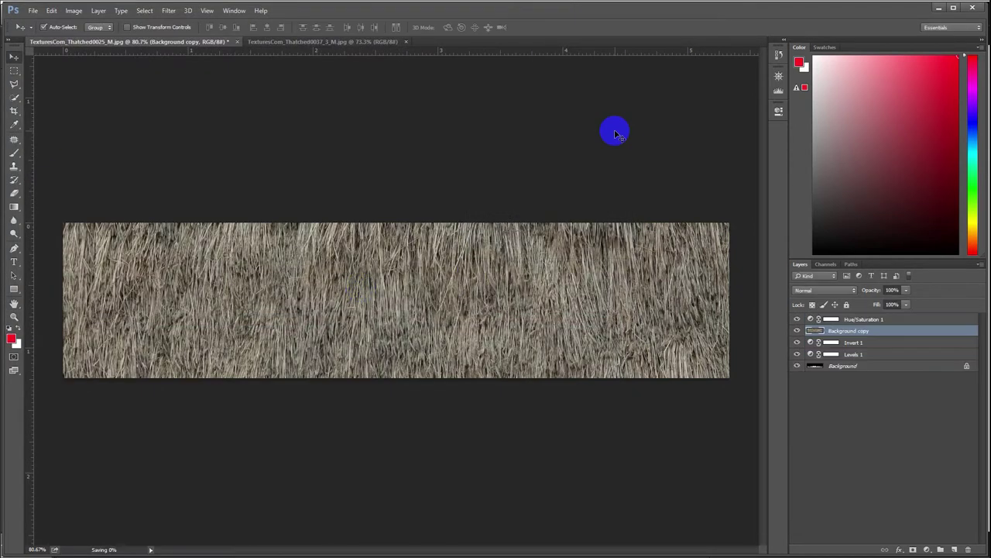
{"action": "left_click", "coordinate": [939, 9]}
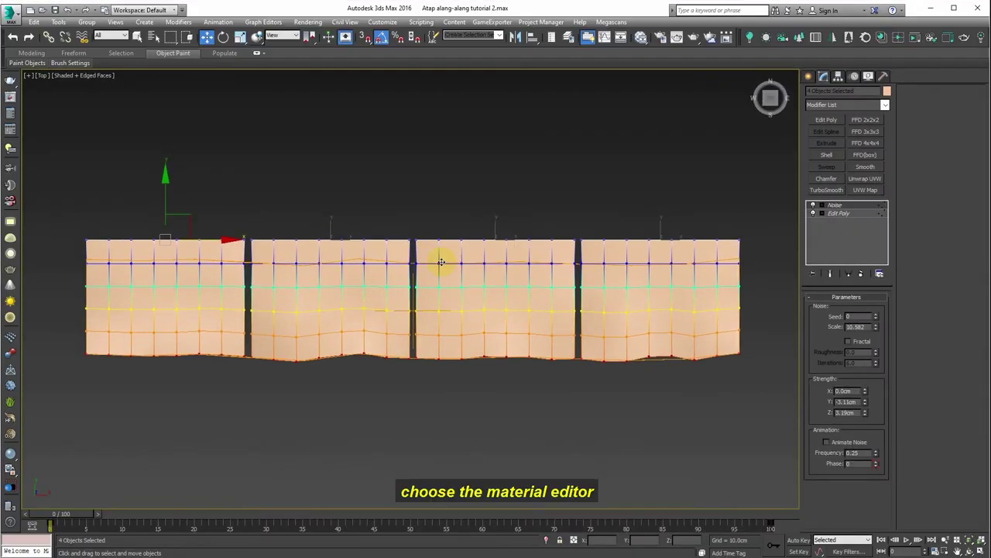
Open the Slate Material Editor with M and add a CoronaMtl material node.
{"action": "key", "text": "m"}
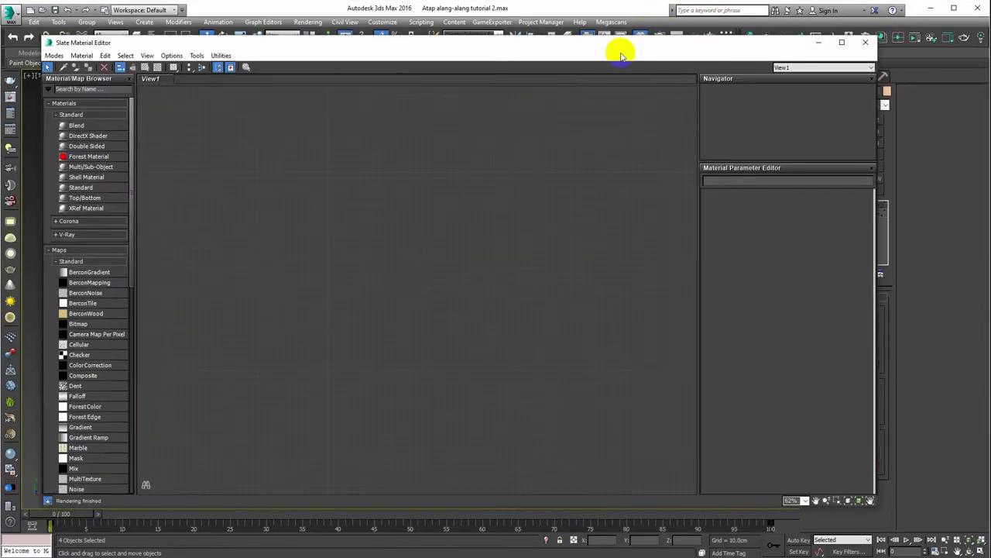
{"action": "left_click_drag", "start_coordinate": [583, 49], "coordinate": [581, 53]}
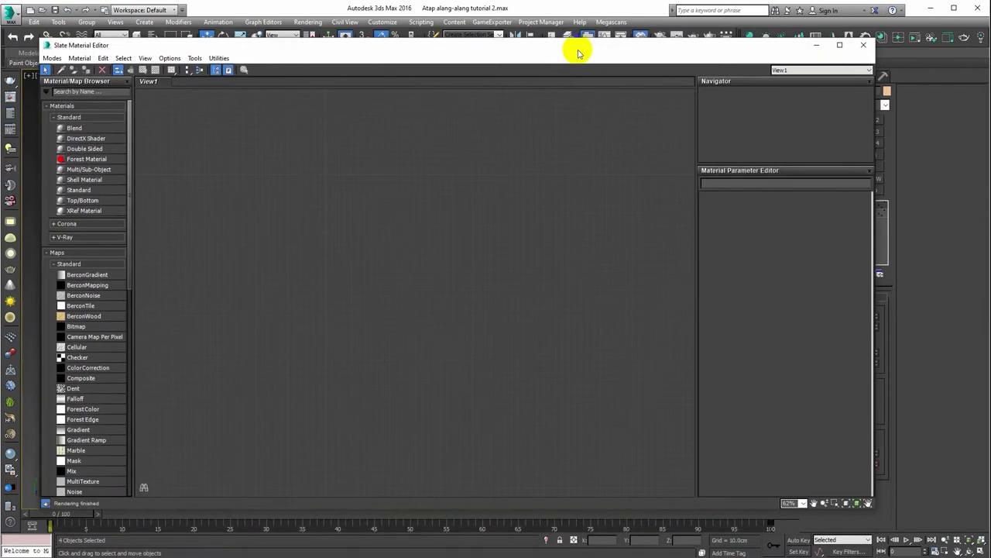
{"action": "right_click", "coordinate": [368, 199]}
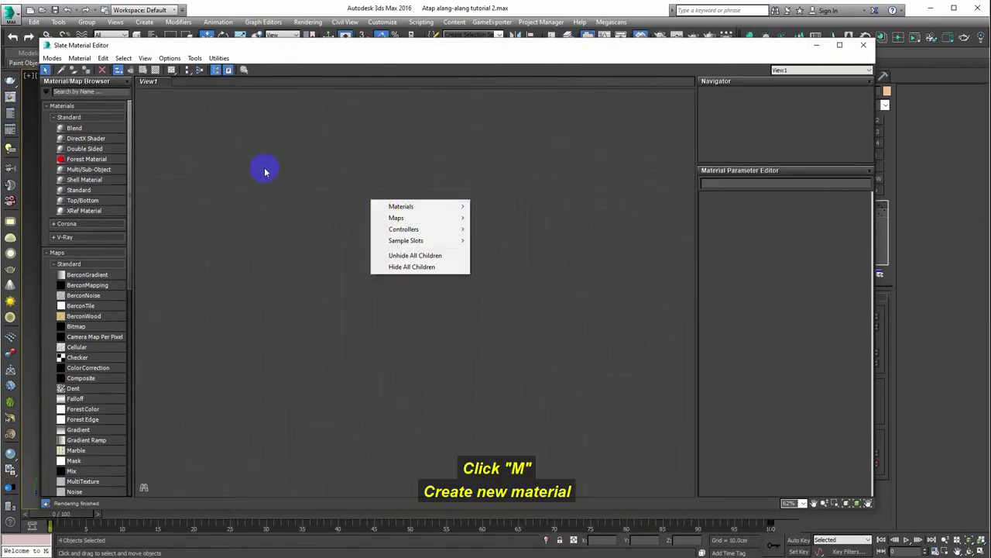
{"action": "left_click", "coordinate": [333, 161]}
{"action": "right_click", "coordinate": [409, 209]}
{"action": "mouse_move", "coordinate": [438, 216]}
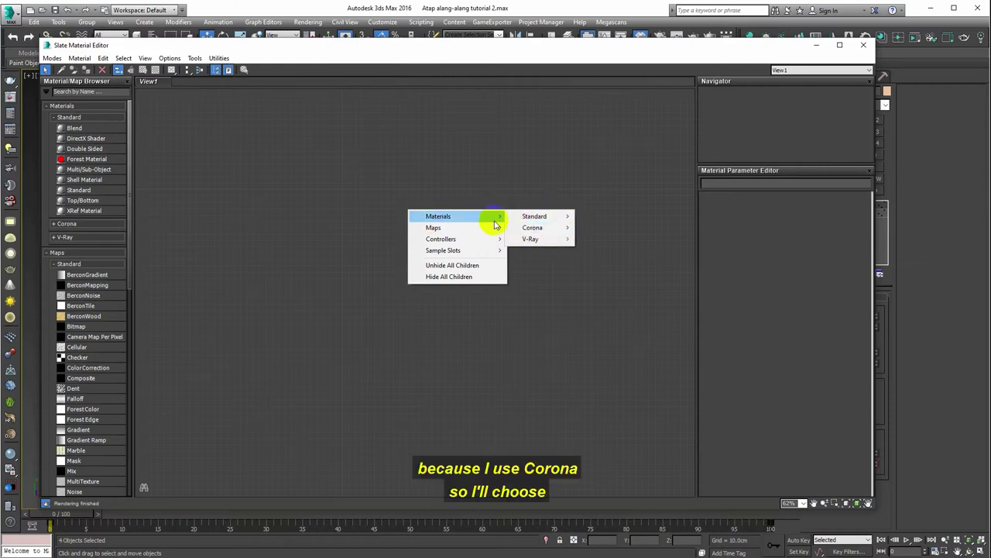
{"action": "left_click", "coordinate": [608, 253]}
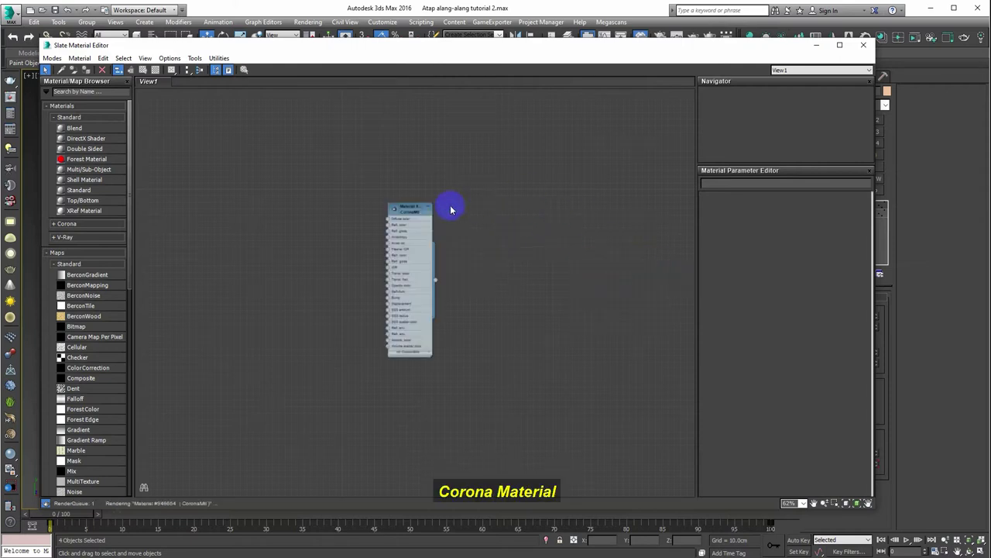
{"action": "scroll", "coordinate": [365, 214], "scroll_direction": "up", "scroll_amount": 3}
{"action": "scroll", "coordinate": [451, 205], "scroll_direction": "up", "scroll_amount": 2}
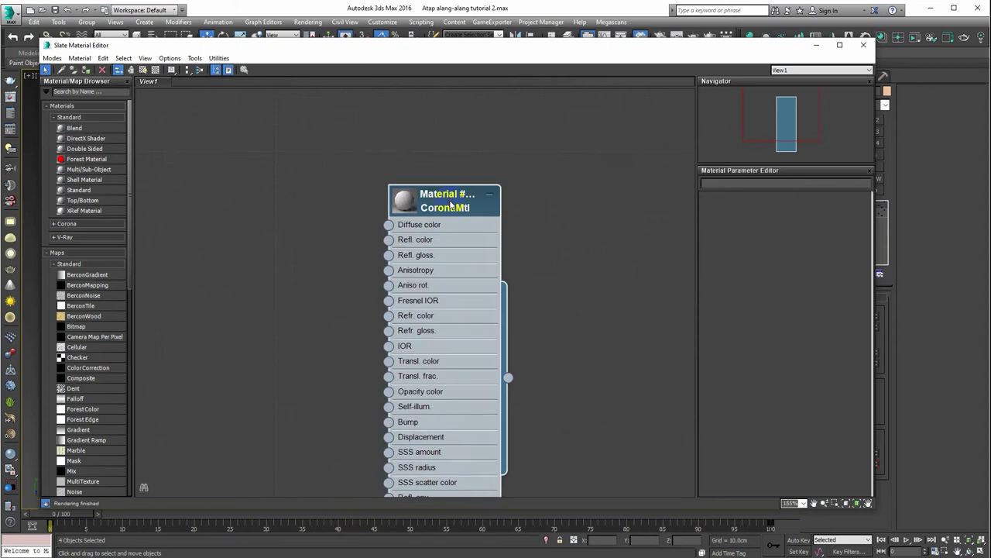
Rename the new Corona material to Alang-alang01.
{"action": "double_click", "coordinate": [448, 204]}
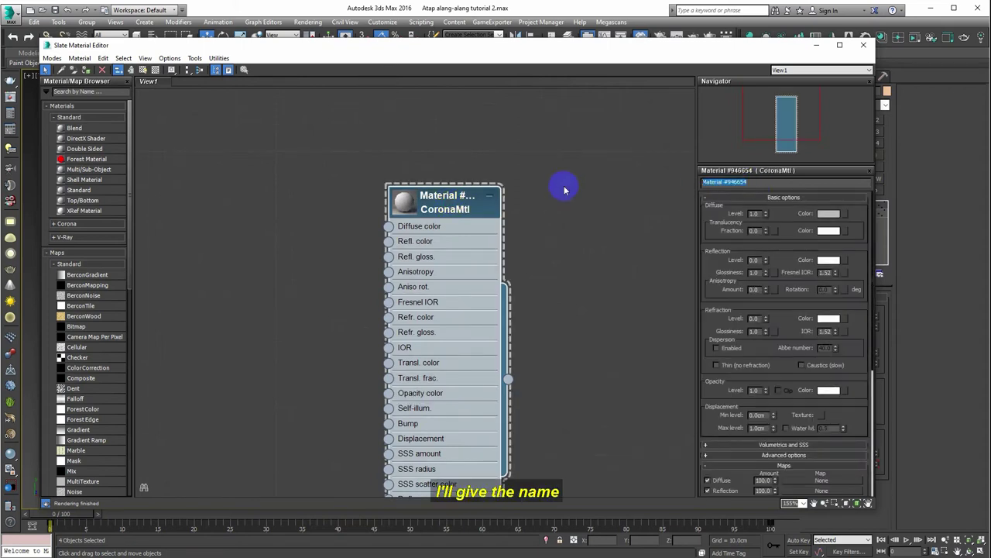
{"action": "type", "text": "Alang-alan"}
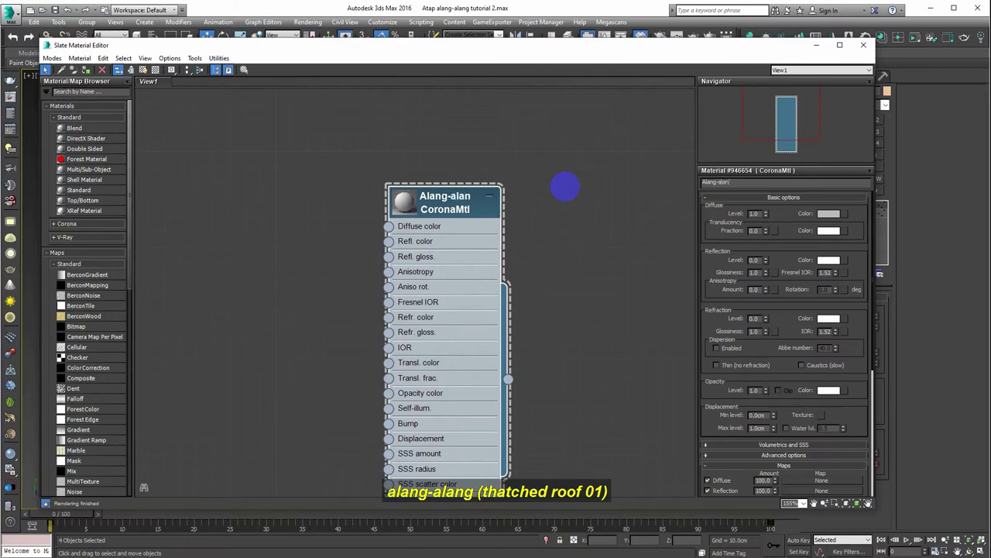
{"action": "type", "text": "g01"}
{"action": "middle_click_drag", "start_coordinate": [323, 239], "coordinate": [390, 238]}
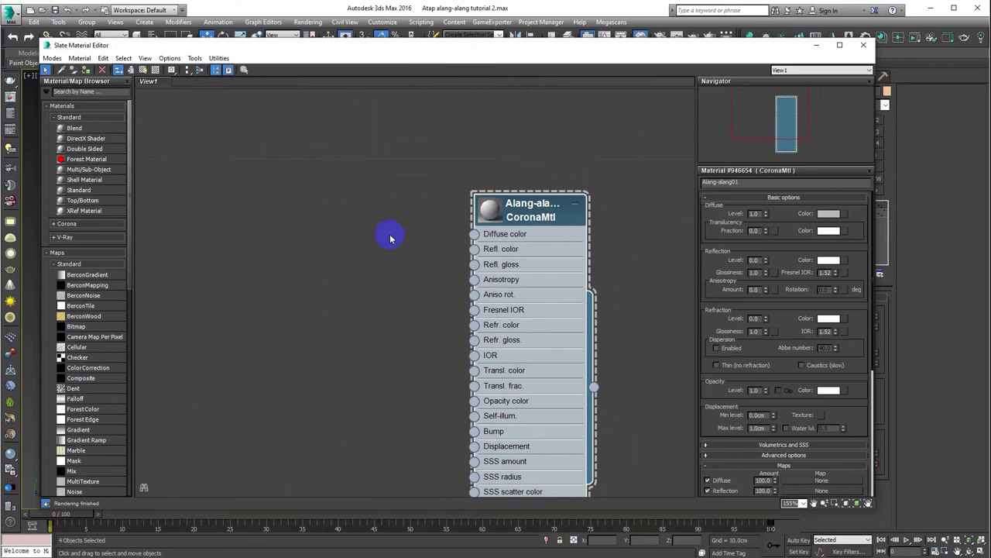
Add a Bitmap map node loading alang-alang_diffuse_01.jpg from the TEXTURE folder.
{"action": "right_click", "coordinate": [225, 206]}
{"action": "mouse_move", "coordinate": [254, 214]}
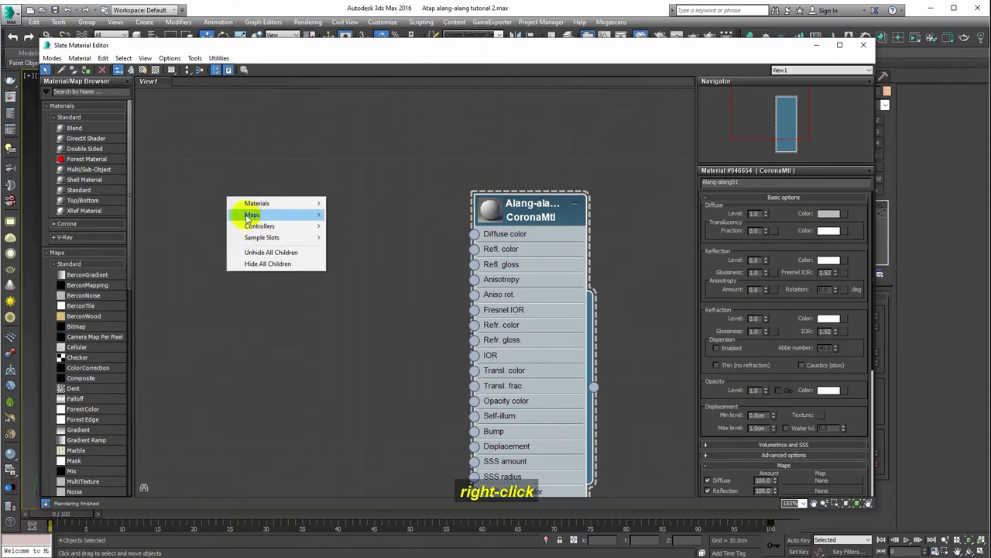
{"action": "left_click", "coordinate": [354, 217]}
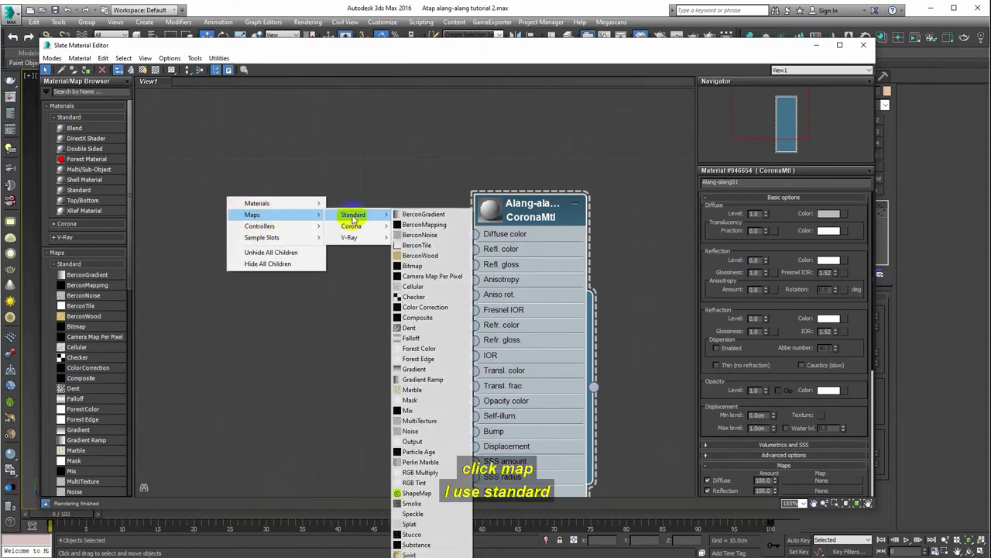
{"action": "left_click", "coordinate": [405, 267]}
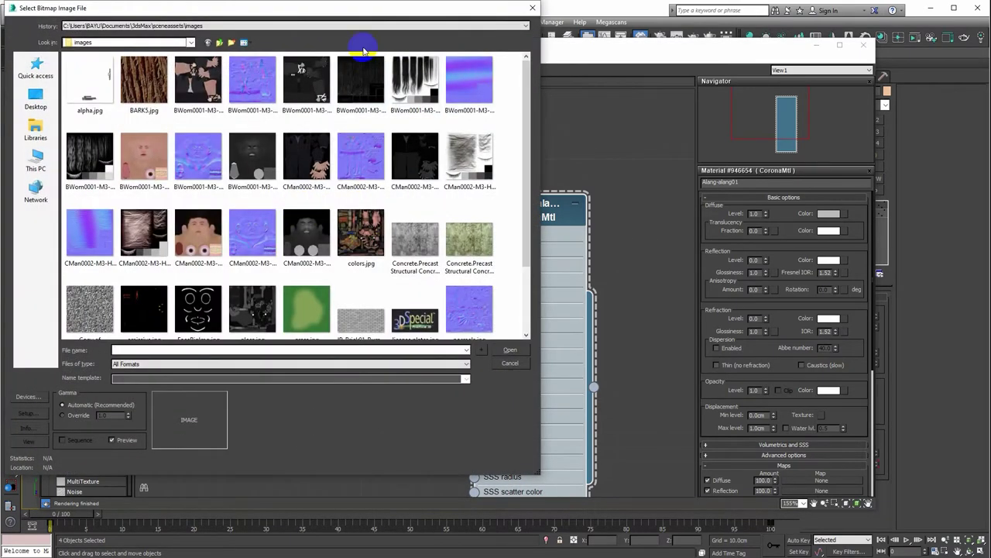
{"action": "left_click_drag", "start_coordinate": [354, 23], "coordinate": [433, 39]}
{"action": "type", "text": "K:\\2G ACADEMY\\TUTORIAL\\TIPS N TRICK\\SCENE\\MAP\\TEXTURE"}
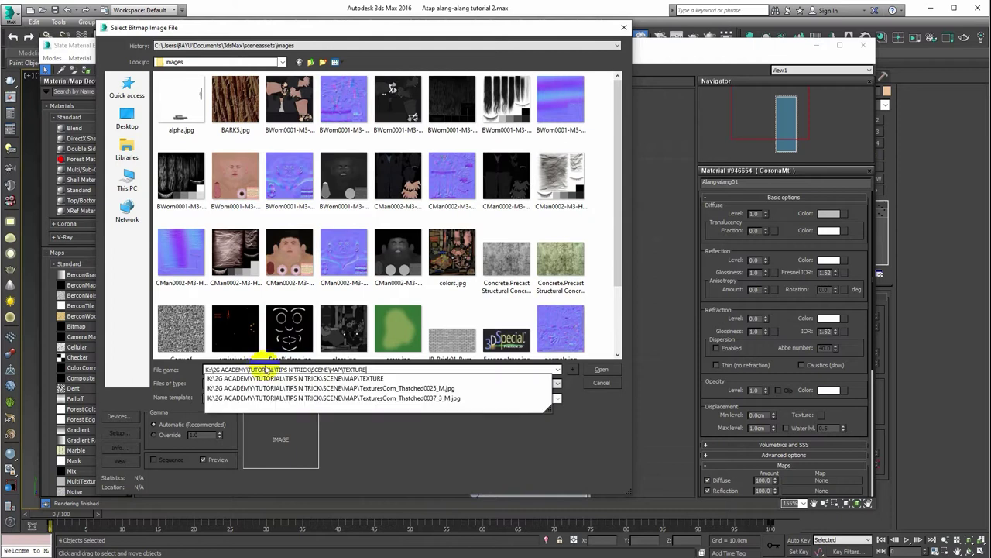
{"action": "left_click", "coordinate": [540, 465]}
{"action": "left_click", "coordinate": [604, 371]}
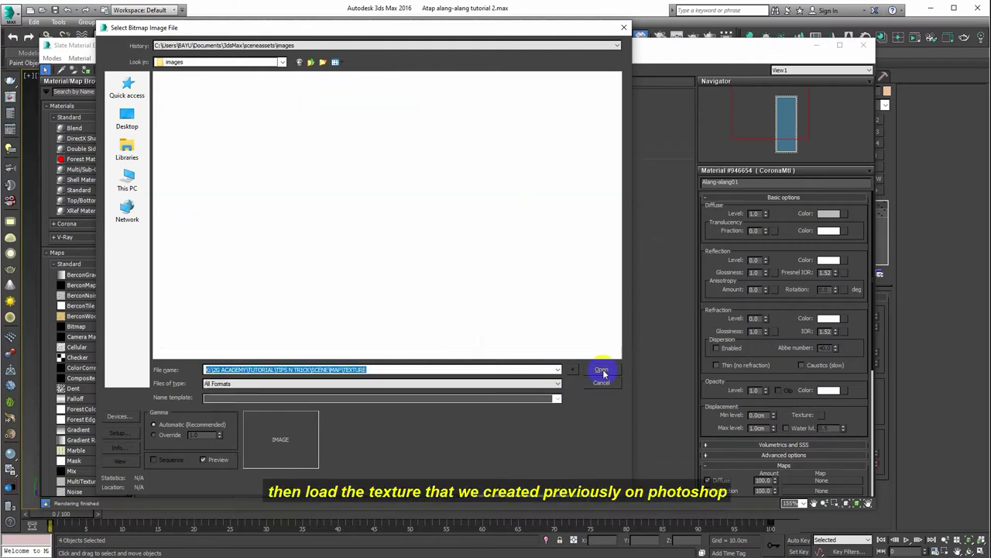
{"action": "left_click", "coordinate": [336, 62]}
{"action": "left_click", "coordinate": [347, 76]}
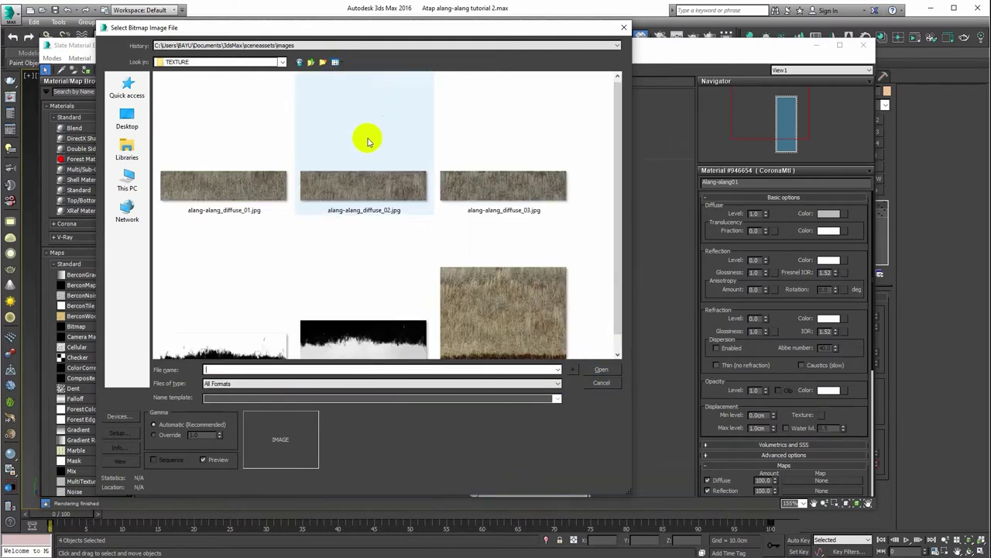
{"action": "double_click", "coordinate": [224, 190]}
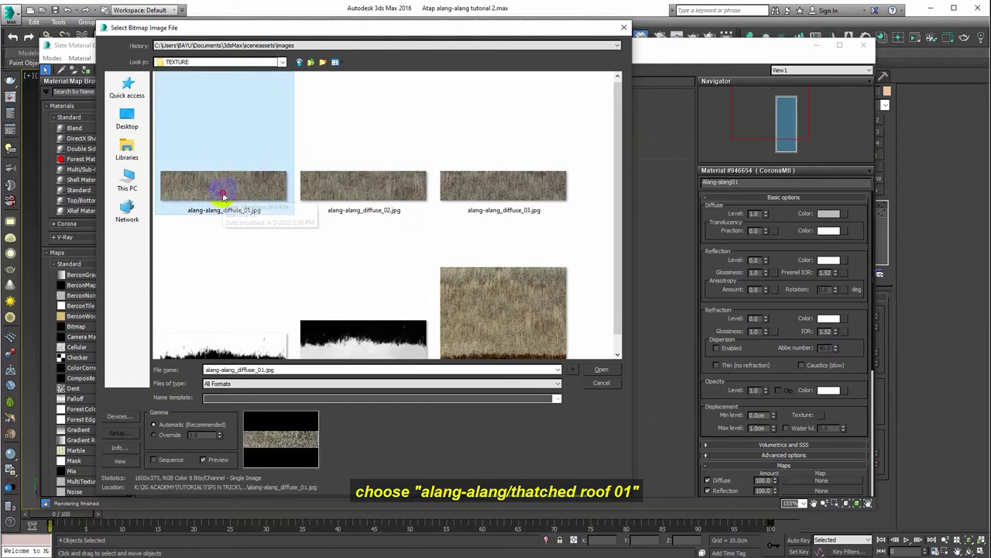
Turn off Use Real-World Scale and wire the Bitmap into Alang-alang01's Diffuse color.
{"action": "left_click", "coordinate": [301, 234]}
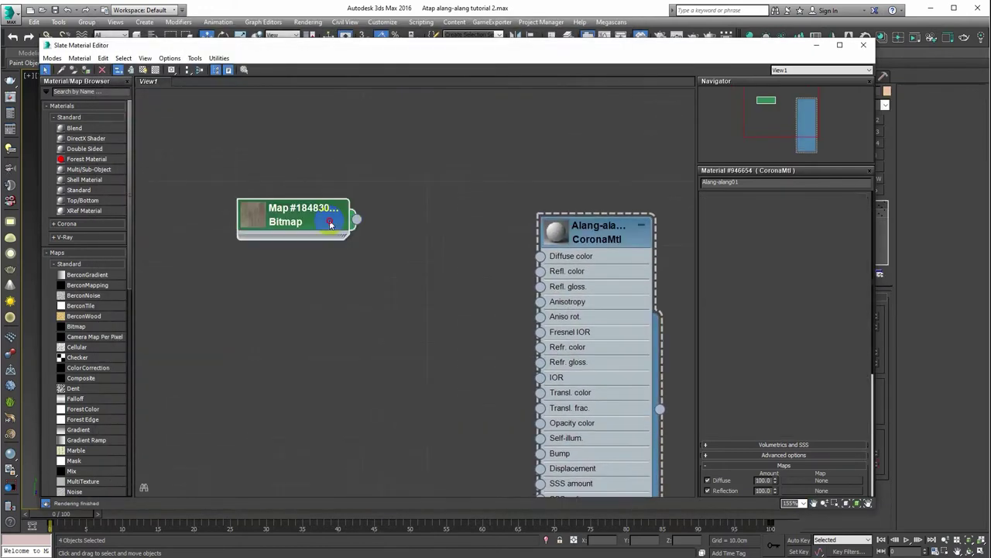
{"action": "middle_click_drag", "start_coordinate": [457, 222], "coordinate": [422, 216]}
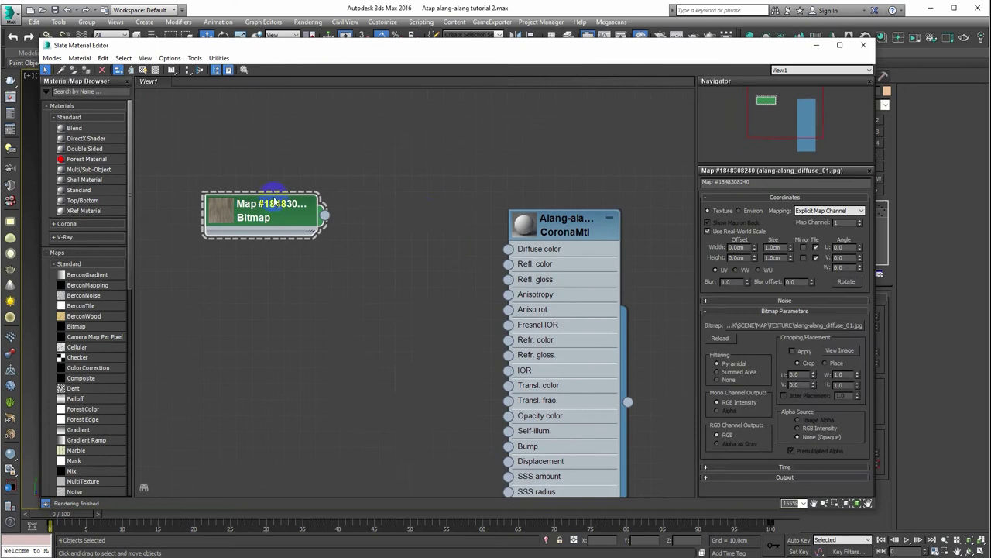
{"action": "left_click_drag", "start_coordinate": [397, 53], "coordinate": [406, 55]}
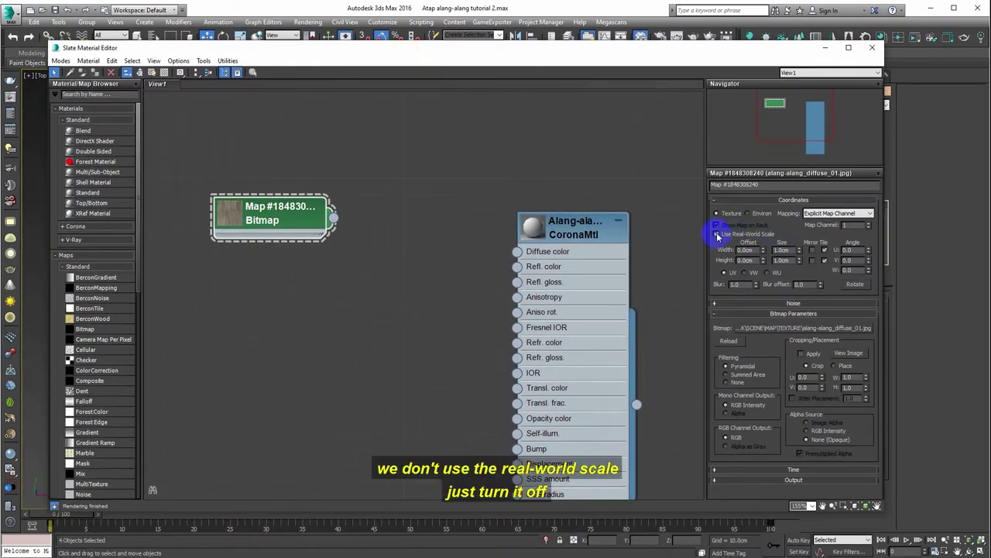
{"action": "middle_click_drag", "start_coordinate": [458, 206], "coordinate": [421, 183]}
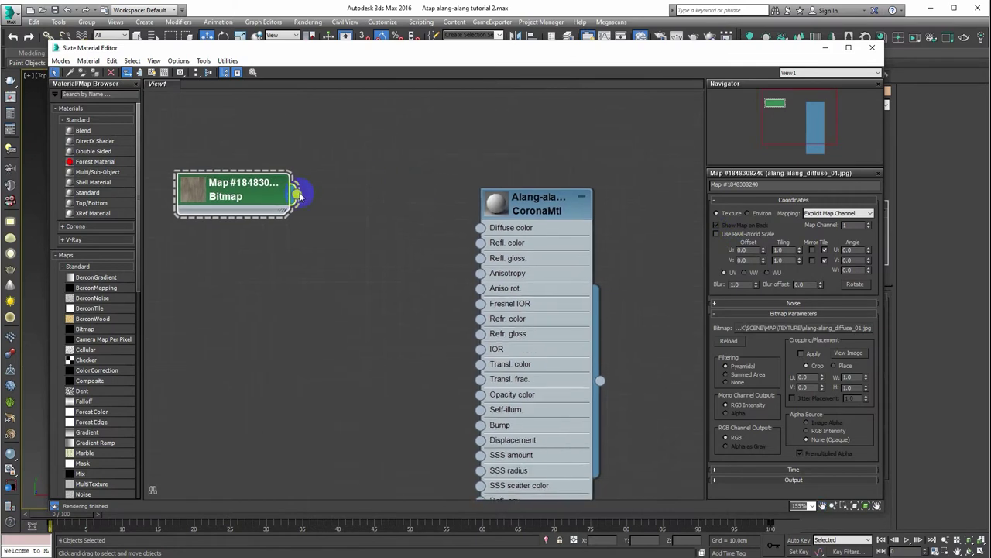
{"action": "left_click_drag", "start_coordinate": [296, 194], "coordinate": [330, 284]}
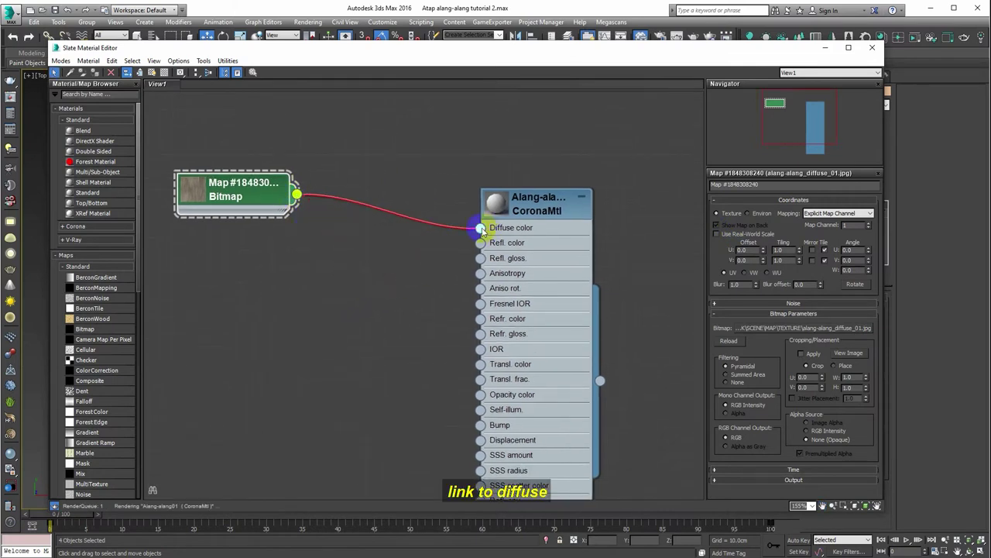
{"action": "left_click_drag", "start_coordinate": [482, 231], "coordinate": [481, 230]}
{"action": "middle_click_drag", "start_coordinate": [299, 207], "coordinate": [369, 209]}
Show Alang-alang01's preview and move the Bitmap node further left.
{"action": "left_click", "coordinate": [601, 212]}
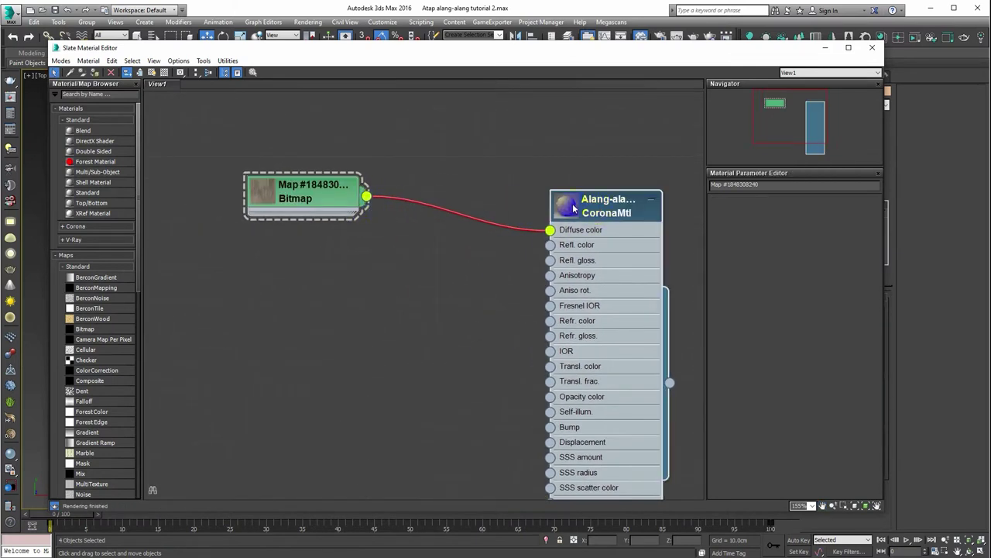
{"action": "double_click", "coordinate": [573, 206]}
{"action": "right_click", "coordinate": [562, 202]}
{"action": "middle_click_drag", "start_coordinate": [573, 205], "coordinate": [592, 159]}
{"action": "left_click_drag", "start_coordinate": [329, 154], "coordinate": [265, 169]}
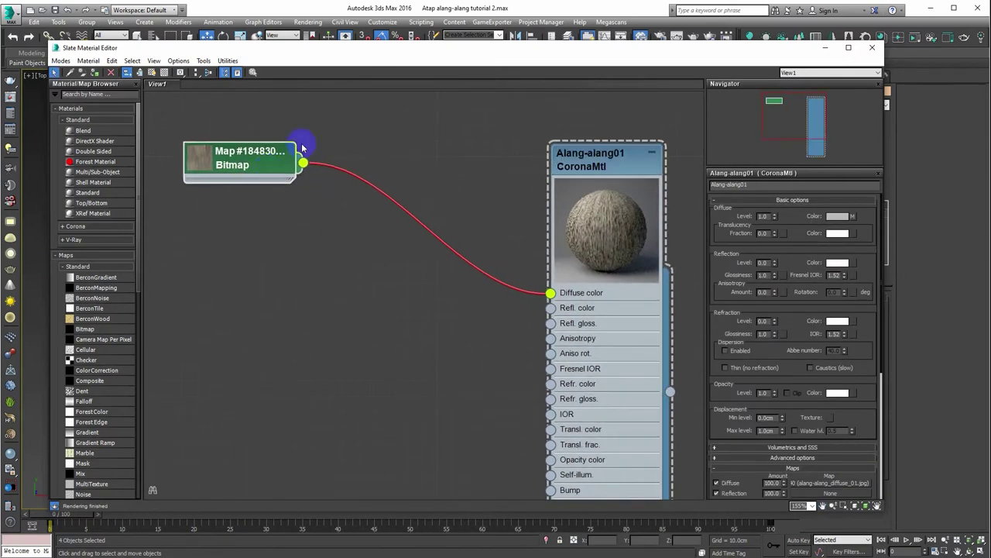
{"action": "left_click_drag", "start_coordinate": [380, 60], "coordinate": [387, 60]}
{"action": "middle_click_drag", "start_coordinate": [391, 208], "coordinate": [420, 184]}
{"action": "mouse_move", "coordinate": [304, 140]}
{"action": "left_mouse_down"}
{"action": "mouse_move", "coordinate": [288, 137]}
{"action": "mouse_move", "coordinate": [262, 154]}
{"action": "left_mouse_up"}
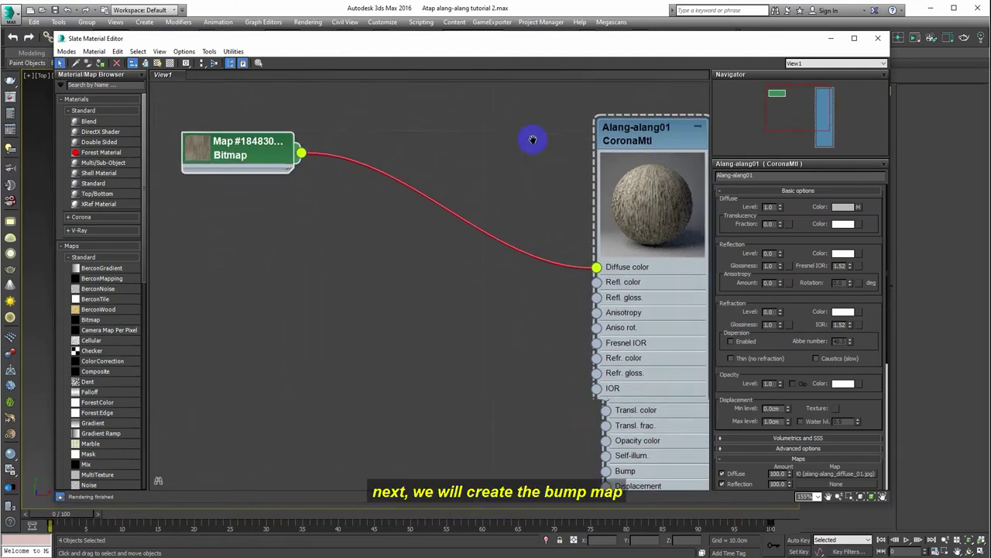
{"action": "scroll", "coordinate": [509, 147], "scroll_direction": "down", "scroll_amount": 1}
{"action": "scroll", "coordinate": [468, 186], "scroll_direction": "down", "scroll_amount": 1}
Add a Color Correction map node and set it to Monochrome.
{"action": "right_click", "coordinate": [326, 266]}
{"action": "mouse_move", "coordinate": [351, 283]}
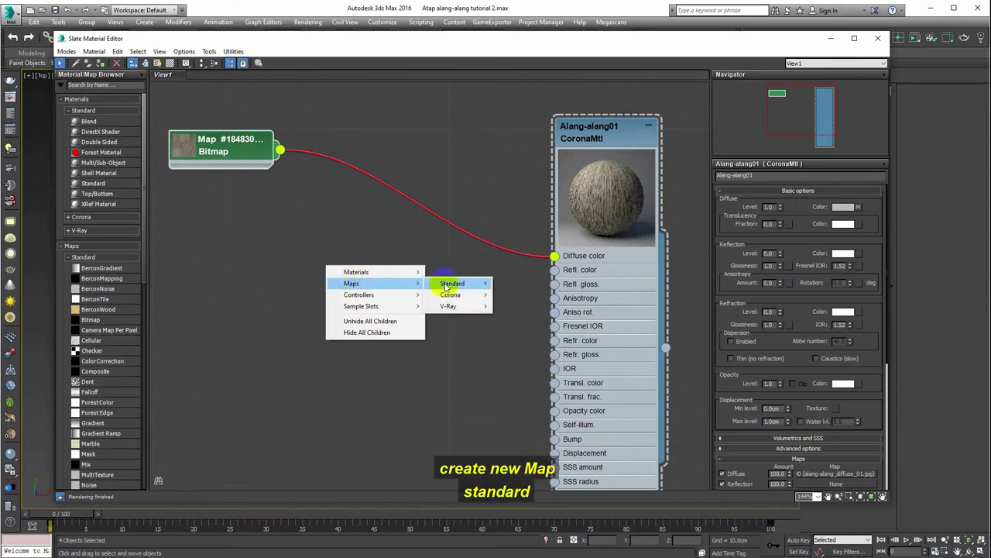
{"action": "mouse_move", "coordinate": [453, 283]}
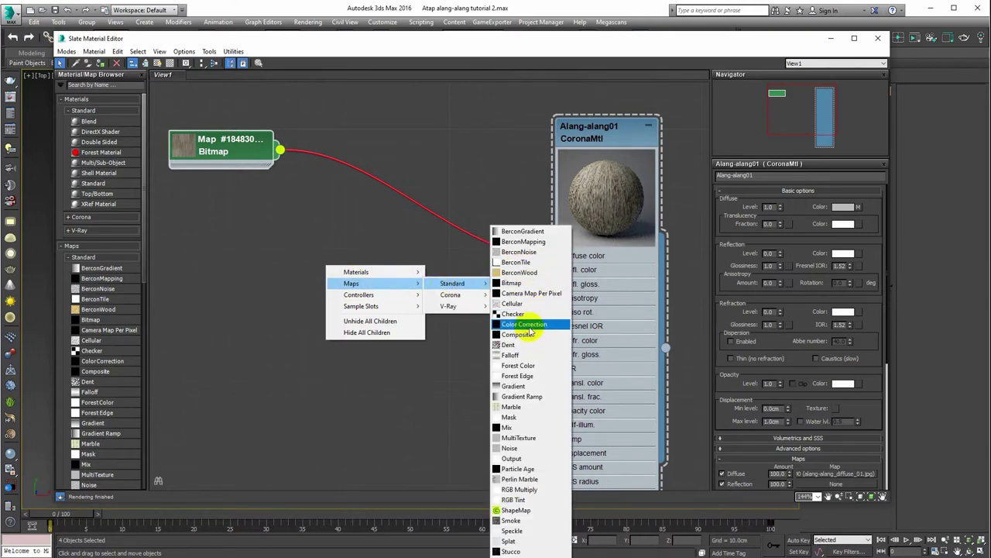
{"action": "left_click", "coordinate": [528, 329]}
{"action": "left_click_drag", "start_coordinate": [436, 239], "coordinate": [377, 281]}
{"action": "left_click_drag", "start_coordinate": [236, 155], "coordinate": [239, 191]}
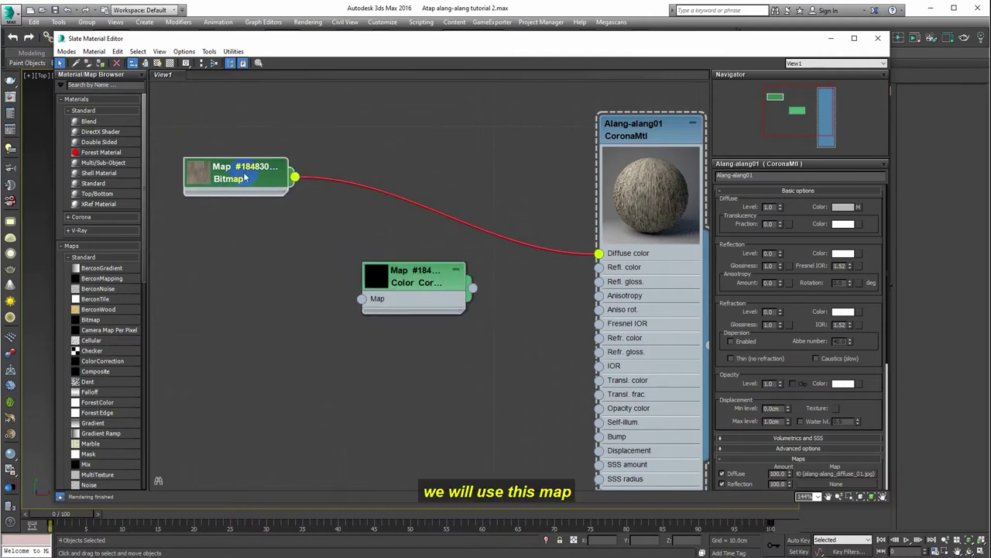
{"action": "left_click_drag", "start_coordinate": [409, 291], "coordinate": [409, 276]}
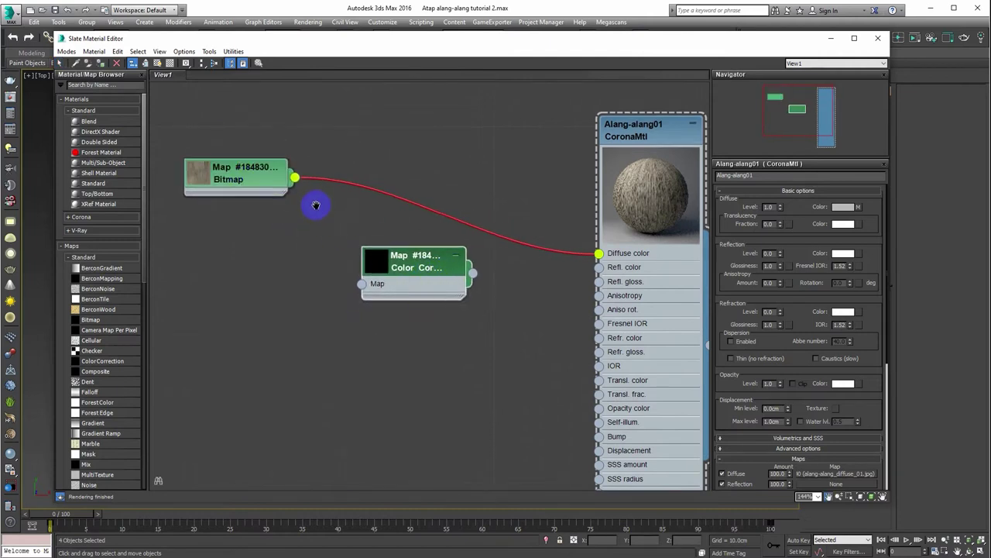
{"action": "left_click", "coordinate": [348, 231]}
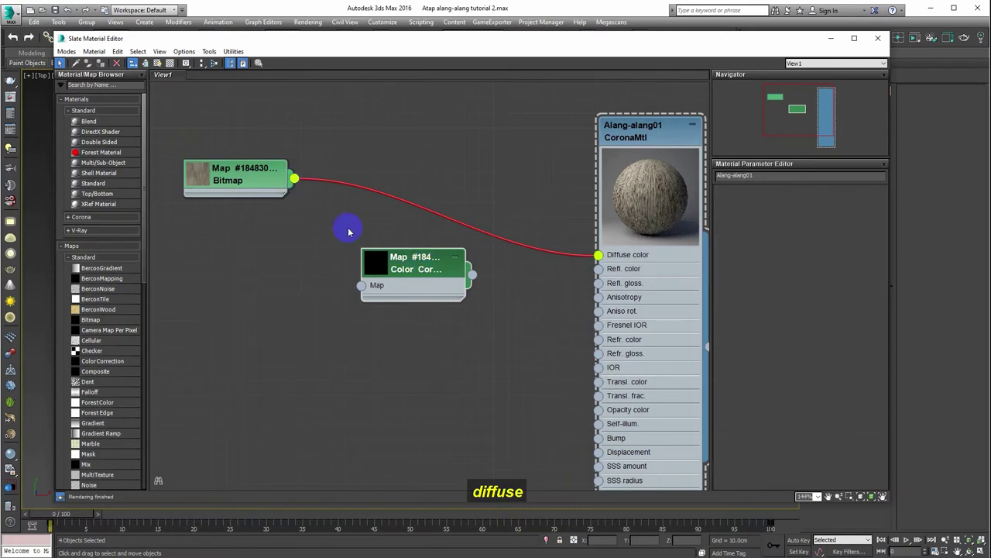
{"action": "double_click", "coordinate": [414, 264]}
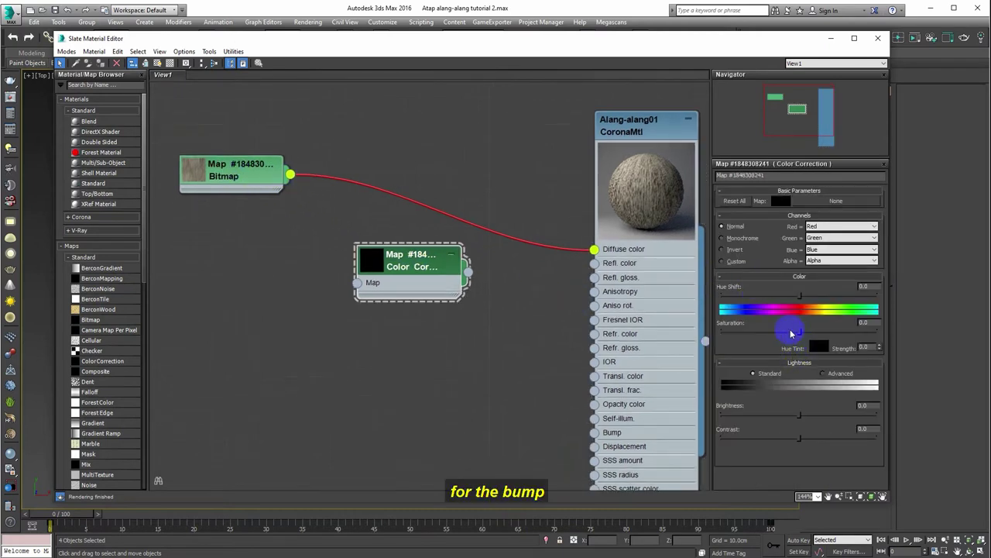
{"action": "left_click", "coordinate": [745, 238]}
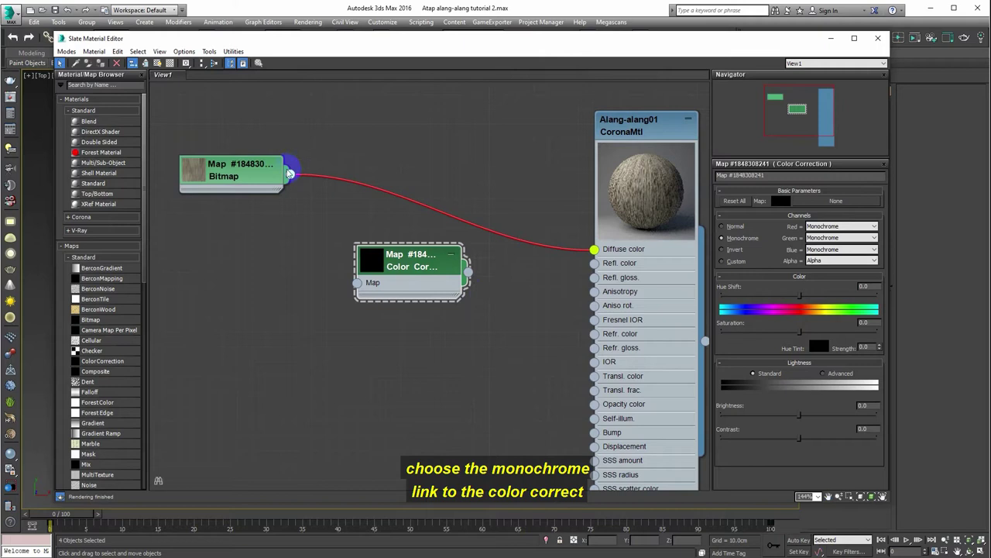
Feed the diffuse Bitmap into Color Correction and its output into Bump.
{"action": "left_click_drag", "start_coordinate": [342, 260], "coordinate": [358, 282]}
{"action": "left_click_drag", "start_coordinate": [405, 244], "coordinate": [530, 401]}
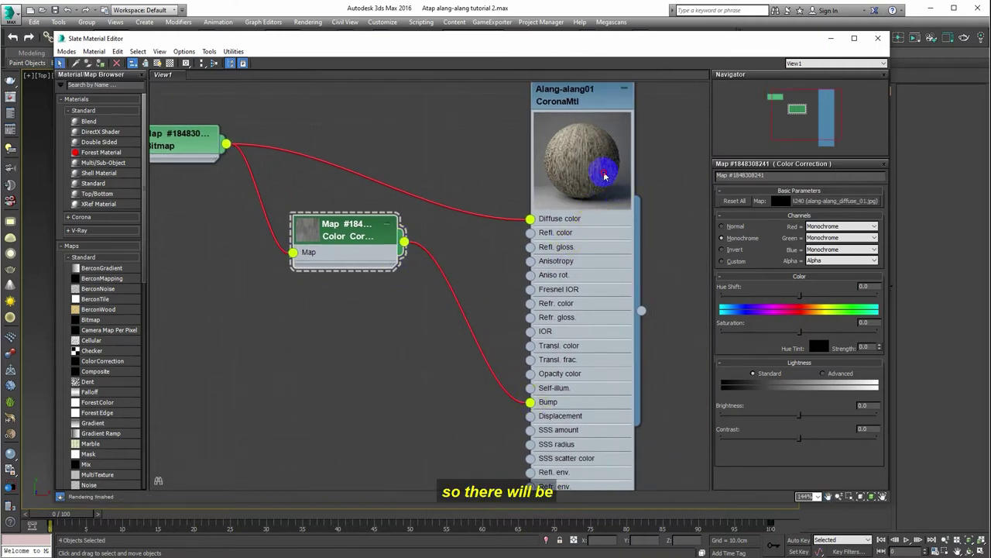
{"action": "middle_click_drag", "start_coordinate": [471, 241], "coordinate": [697, 227]}
{"action": "scroll", "coordinate": [669, 222], "scroll_direction": "up", "scroll_amount": 1}
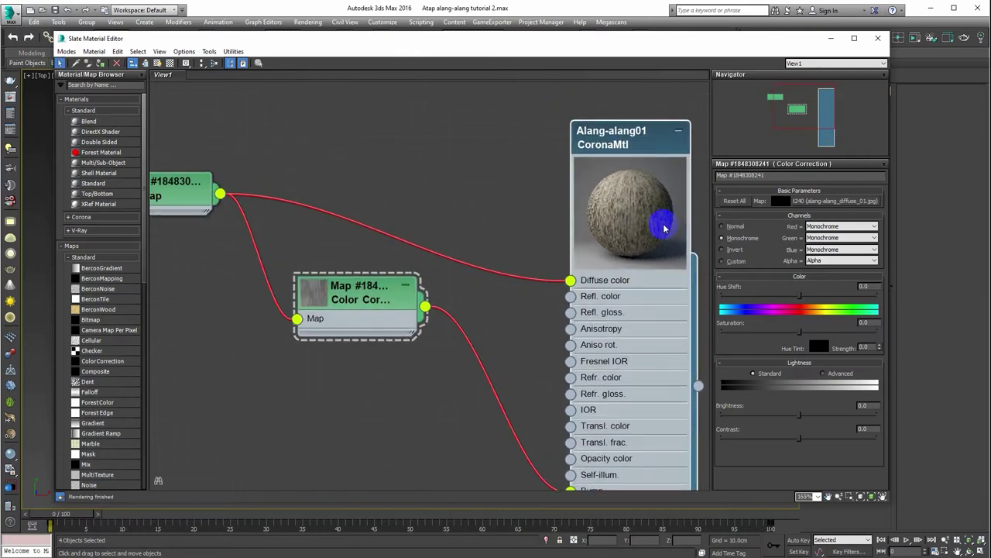
{"action": "scroll", "coordinate": [620, 220], "scroll_direction": "up", "scroll_amount": 1}
{"action": "scroll", "coordinate": [506, 220], "scroll_direction": "down", "scroll_amount": 2}
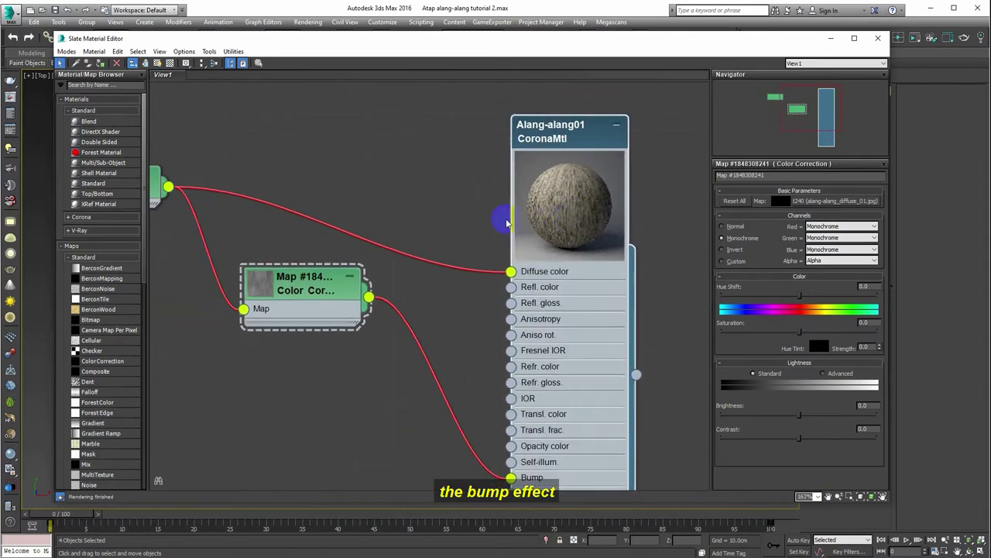
{"action": "scroll", "coordinate": [530, 208], "scroll_direction": "down", "scroll_amount": 1}
{"action": "middle_click_drag", "start_coordinate": [530, 209], "coordinate": [553, 210]}
{"action": "scroll", "coordinate": [554, 210], "scroll_direction": "down", "scroll_amount": 1}
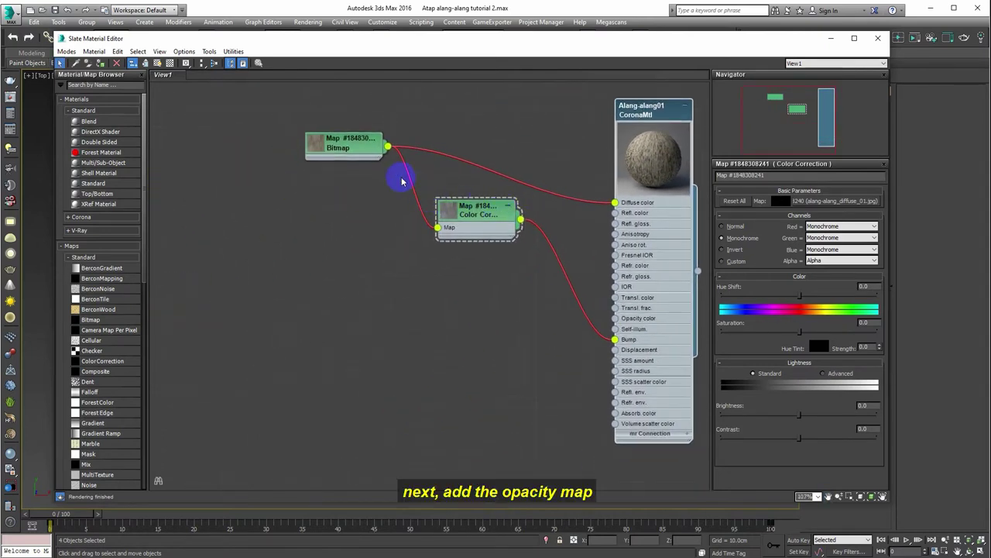
Copy the Bitmap node, load alang-alang_opacity.jpg, and wire it to Opacity color.
{"action": "mouse_move", "coordinate": [348, 149]}
{"action": "left_mouse_down"}
{"action": "mouse_move", "coordinate": [319, 151]}
{"action": "mouse_move", "coordinate": [287, 326]}
{"action": "mouse_move", "coordinate": [333, 324]}
{"action": "left_mouse_up"}
{"action": "double_click", "coordinate": [333, 322]}
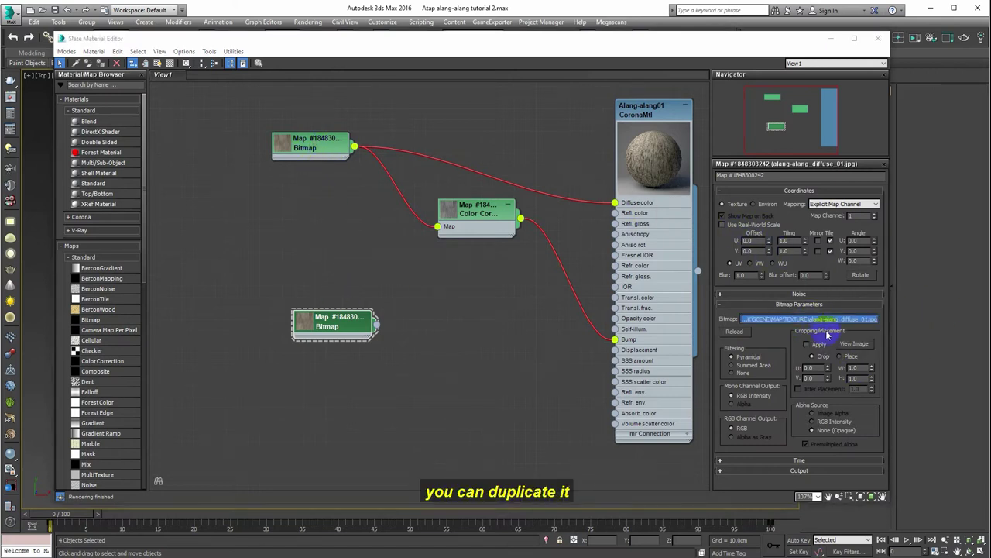
{"action": "left_click", "coordinate": [806, 318]}
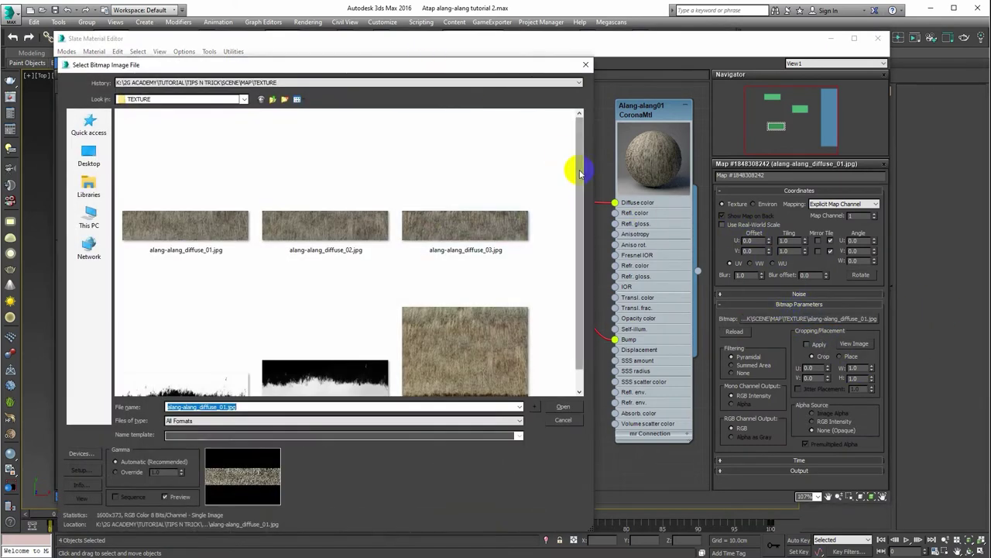
{"action": "scroll", "coordinate": [581, 209], "scroll_direction": "down", "scroll_amount": 1}
{"action": "left_click", "coordinate": [201, 362]}
{"action": "double_click", "coordinate": [201, 362]}
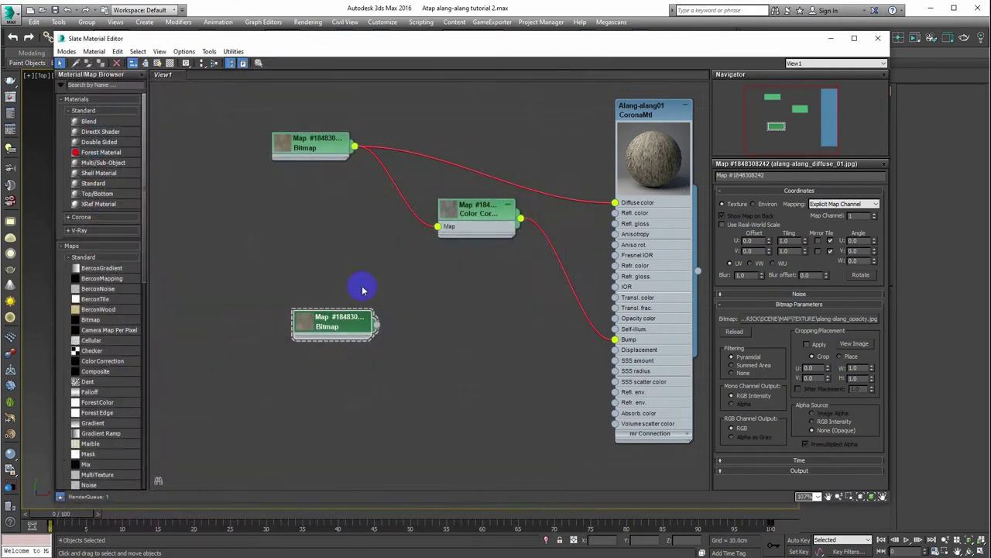
{"action": "middle_click_drag", "start_coordinate": [420, 287], "coordinate": [354, 321]}
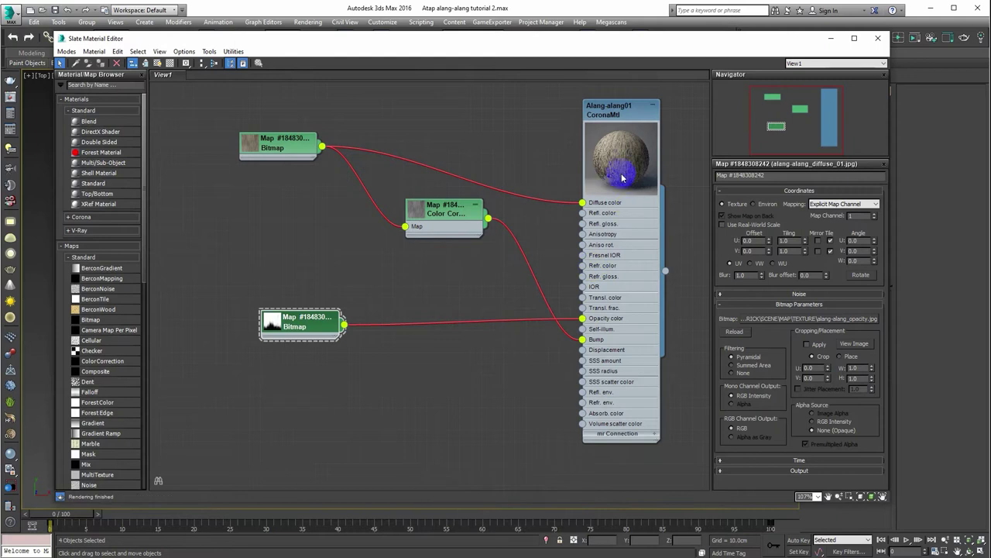
{"action": "scroll", "coordinate": [464, 240], "scroll_direction": "down", "scroll_amount": 2}
{"action": "left_click_drag", "start_coordinate": [327, 313], "coordinate": [323, 262]}
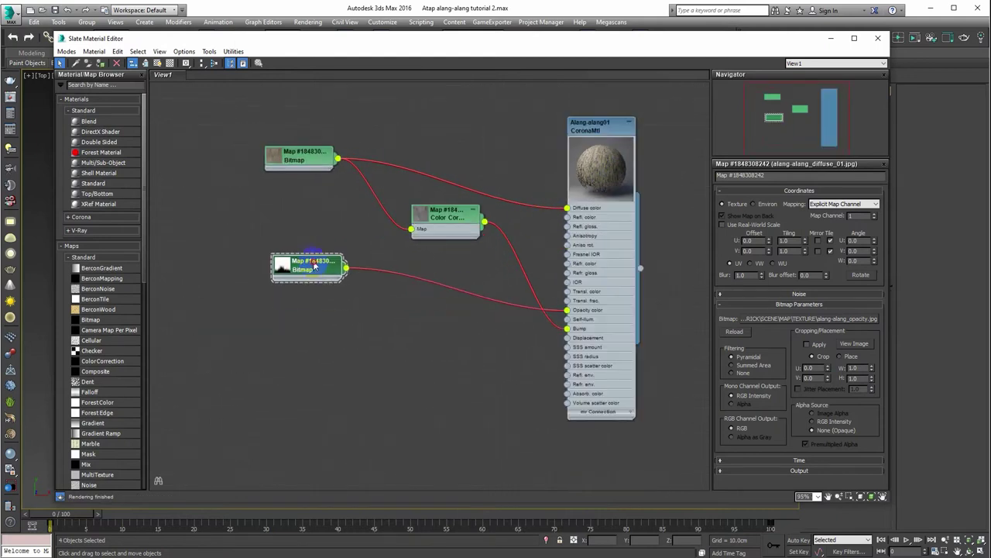
{"action": "scroll", "coordinate": [326, 260], "scroll_direction": "down", "scroll_amount": 4}
Box-select the whole thatch material network and Shift-drag a copy below it.
{"action": "scroll", "coordinate": [326, 260], "scroll_direction": "down", "scroll_amount": 3}
{"action": "left_click_drag", "start_coordinate": [215, 141], "coordinate": [554, 401]}
{"action": "left_click_drag", "start_coordinate": [494, 341], "coordinate": [497, 284]}
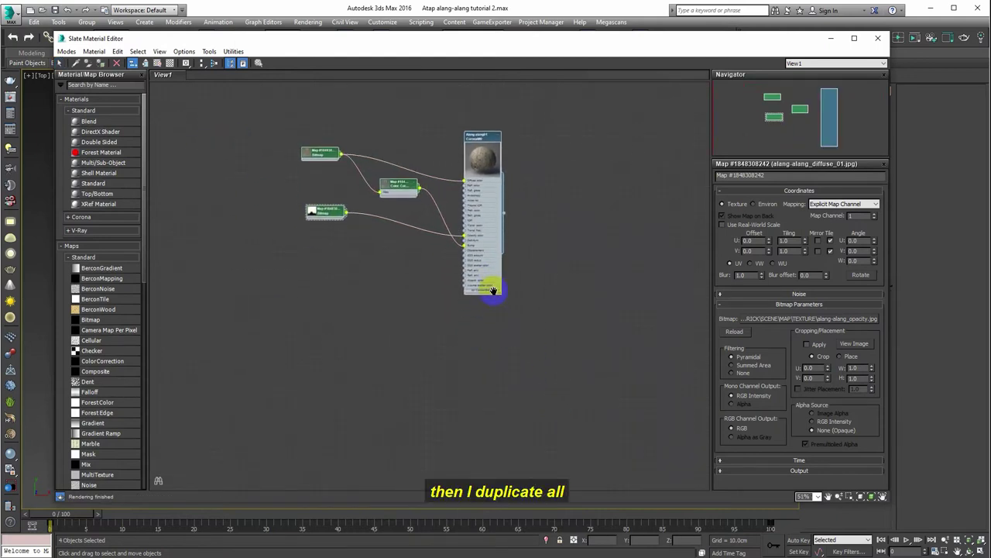
{"action": "left_click_drag", "start_coordinate": [487, 269], "coordinate": [484, 295]}
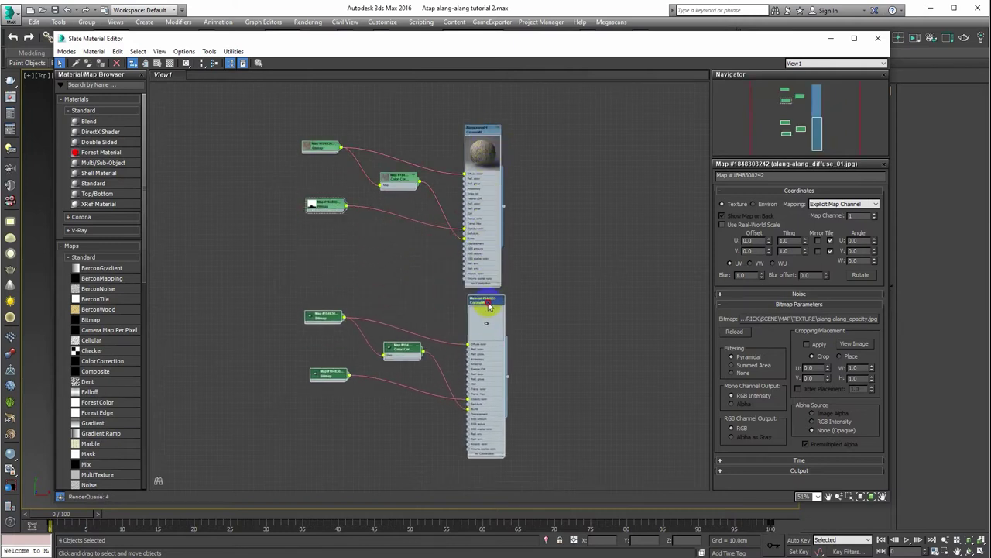
{"action": "scroll", "coordinate": [482, 298], "scroll_direction": "up", "scroll_amount": 2}
{"action": "scroll", "coordinate": [482, 302], "scroll_direction": "up", "scroll_amount": 2}
Rename the copied material to Alang-alang02.
{"action": "double_click", "coordinate": [482, 302]}
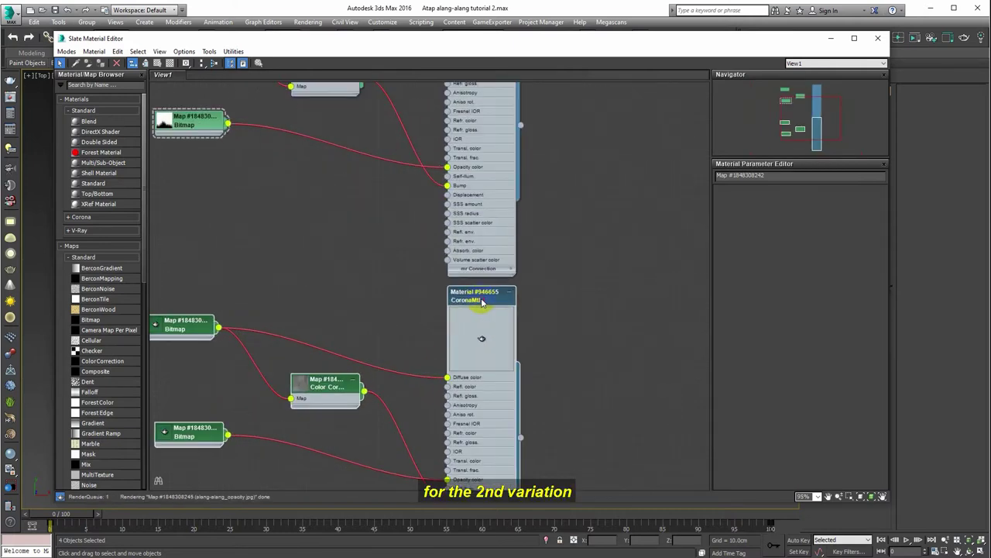
{"action": "scroll", "coordinate": [526, 306], "scroll_direction": "down", "scroll_amount": 1}
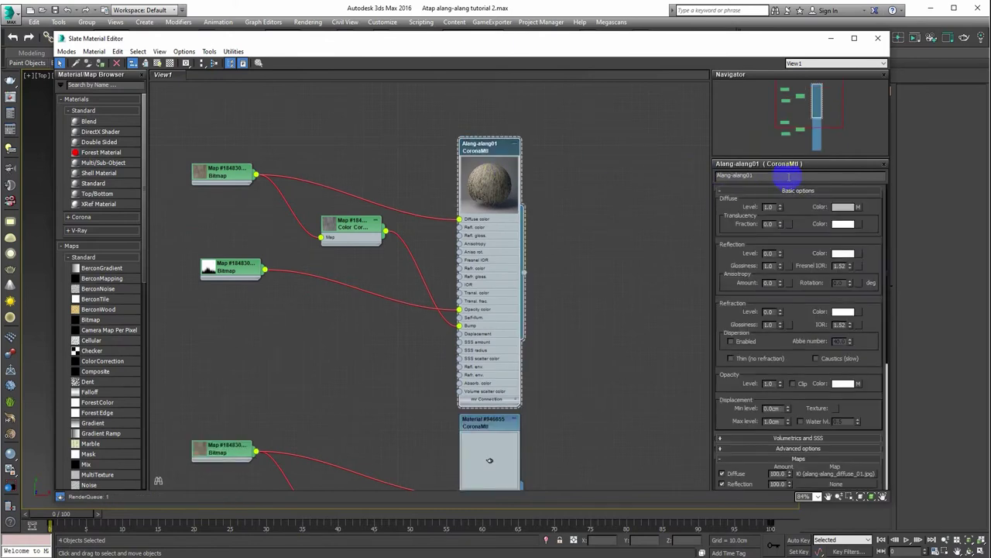
{"action": "double_click", "coordinate": [463, 210]}
{"action": "middle_click_drag", "start_coordinate": [449, 206], "coordinate": [471, 78]}
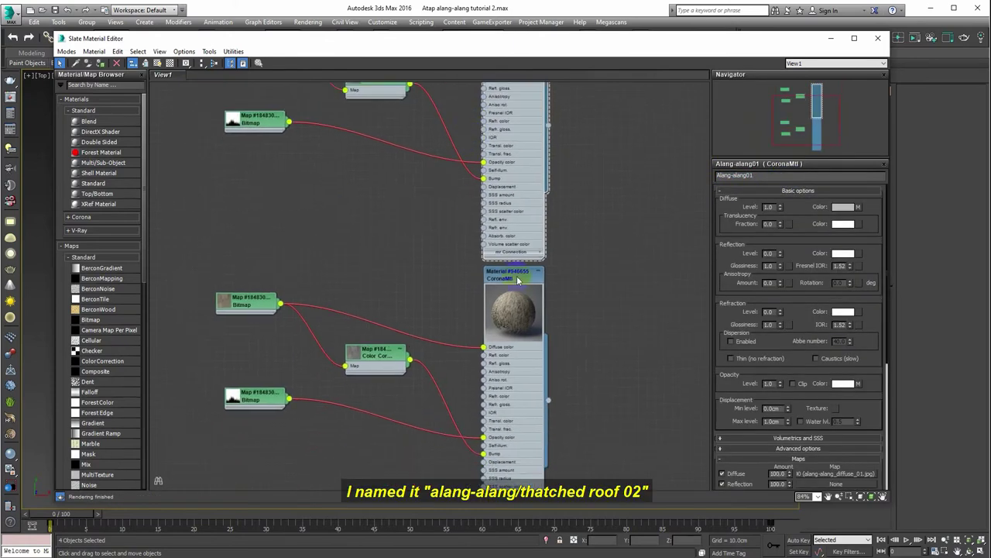
{"action": "left_click", "coordinate": [517, 277]}
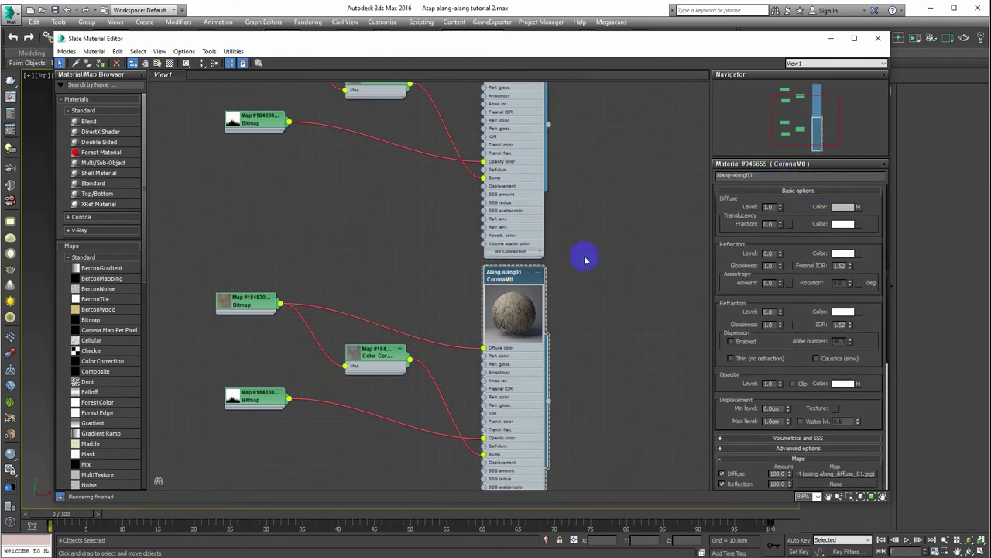
{"action": "middle_click_drag", "start_coordinate": [585, 260], "coordinate": [571, 199]}
{"action": "scroll", "coordinate": [558, 210], "scroll_direction": "down", "scroll_amount": 5}
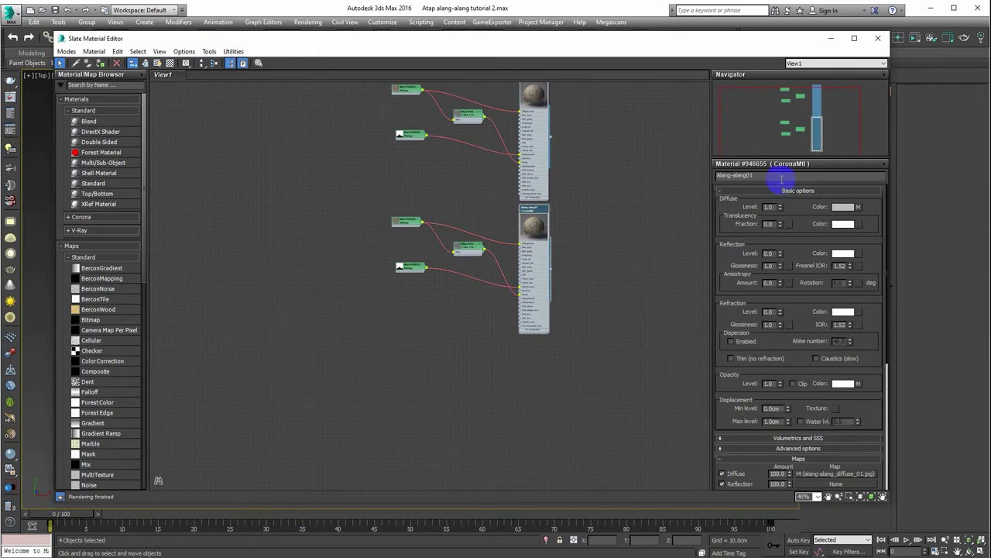
{"action": "middle_click_drag", "start_coordinate": [582, 246], "coordinate": [573, 230]}
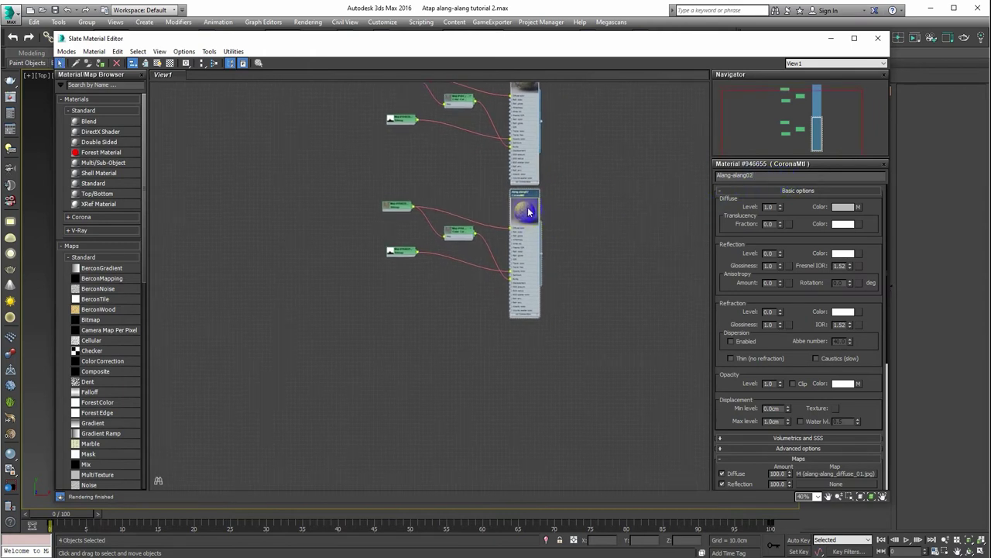
{"action": "mouse_move", "coordinate": [529, 198]}
{"action": "left_mouse_down"}
{"action": "mouse_move", "coordinate": [524, 290]}
{"action": "mouse_move", "coordinate": [524, 240]}
{"action": "mouse_move", "coordinate": [536, 266]}
{"action": "mouse_move", "coordinate": [504, 281]}
{"action": "left_mouse_up"}
Clone the Alang-alang02 network again and open the third material's parameters.
{"action": "left_click_drag", "start_coordinate": [612, 389], "coordinate": [393, 245]}
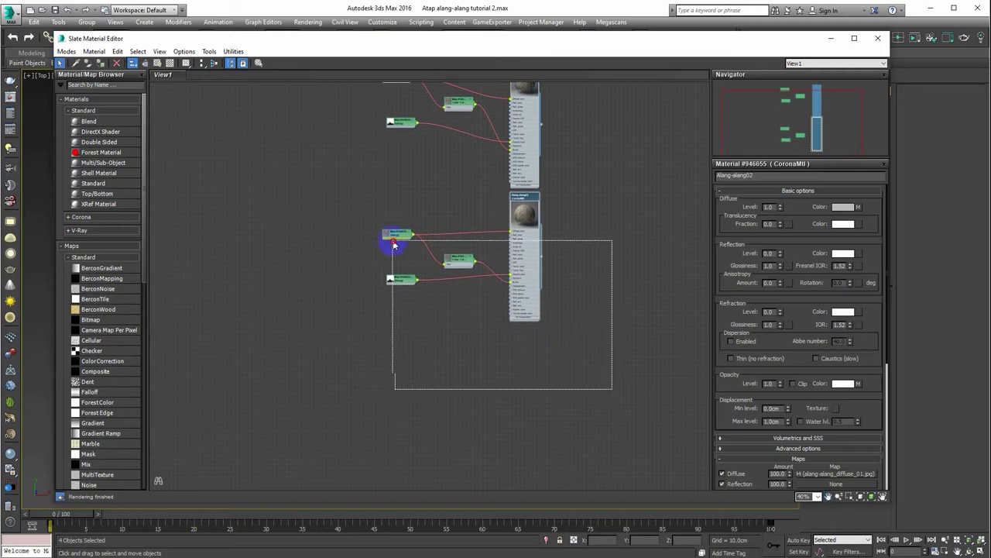
{"action": "left_click_drag", "start_coordinate": [516, 206], "coordinate": [527, 335], "text": "shift"}
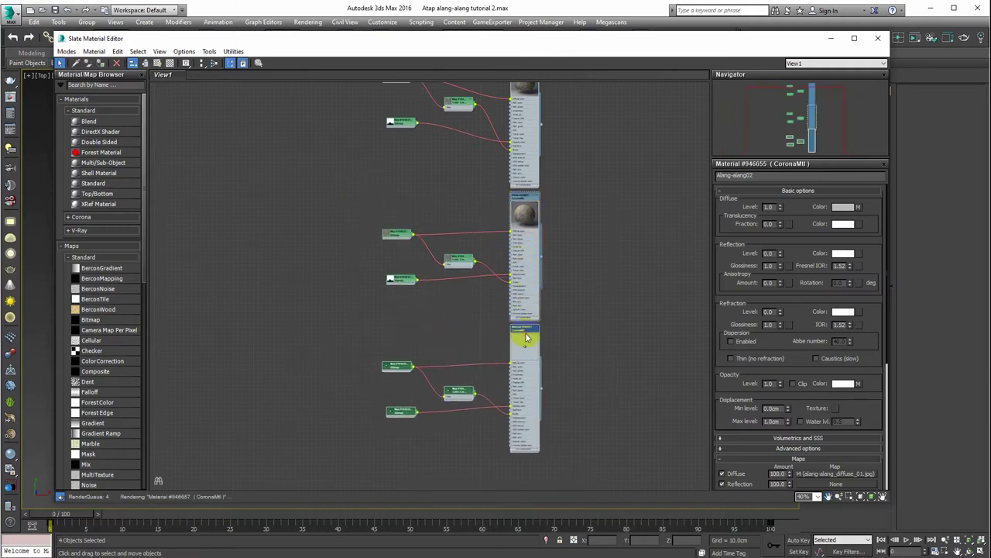
{"action": "scroll", "coordinate": [527, 337], "scroll_direction": "up", "scroll_amount": 5}
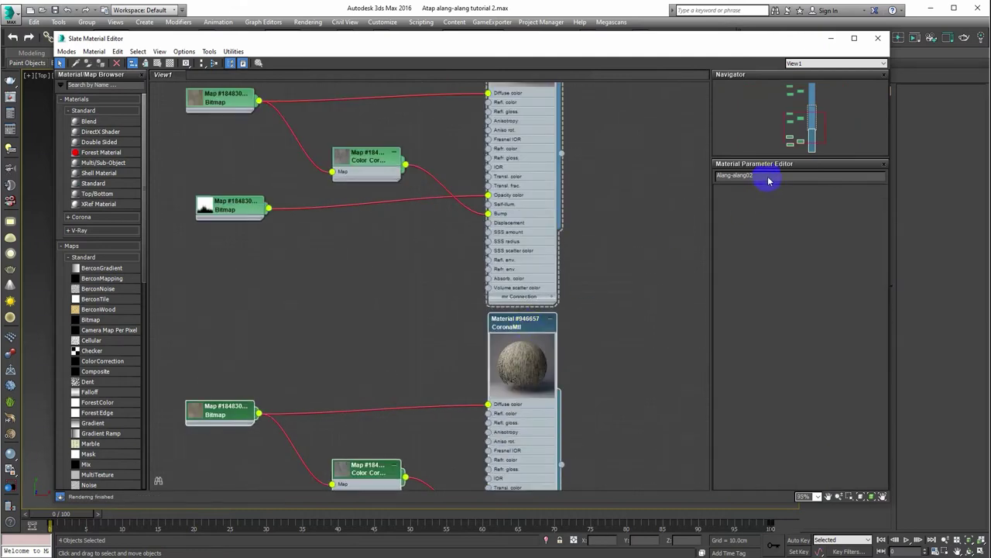
{"action": "double_click", "coordinate": [519, 321]}
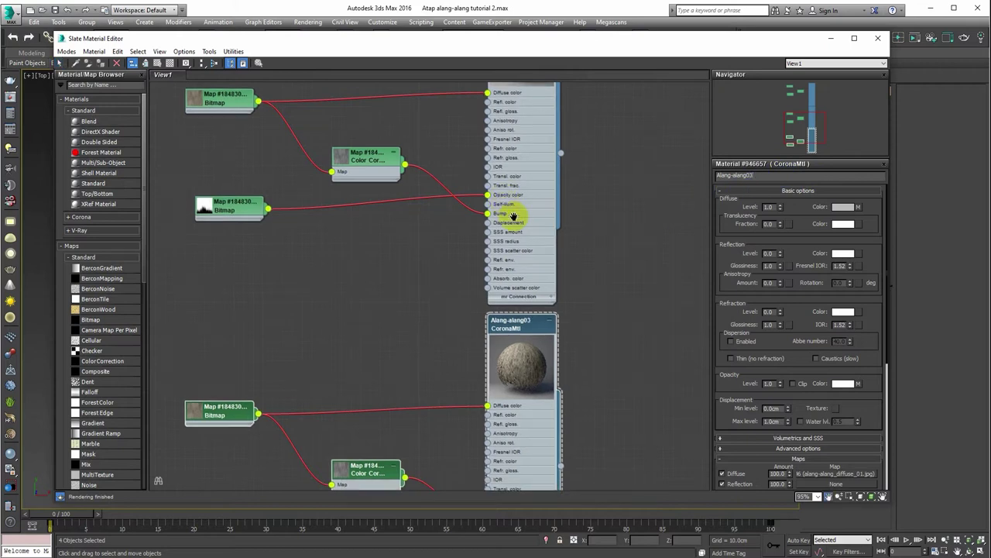
Load alang-alang_diffuse_02.jpg into Alang-alang02's diffuse bitmap.
{"action": "scroll", "coordinate": [519, 295], "scroll_direction": "down", "scroll_amount": 3}
{"action": "scroll", "coordinate": [523, 255], "scroll_direction": "down", "scroll_amount": 2}
{"action": "scroll", "coordinate": [524, 254], "scroll_direction": "up", "scroll_amount": 2}
{"action": "scroll", "coordinate": [460, 239], "scroll_direction": "up", "scroll_amount": 2}
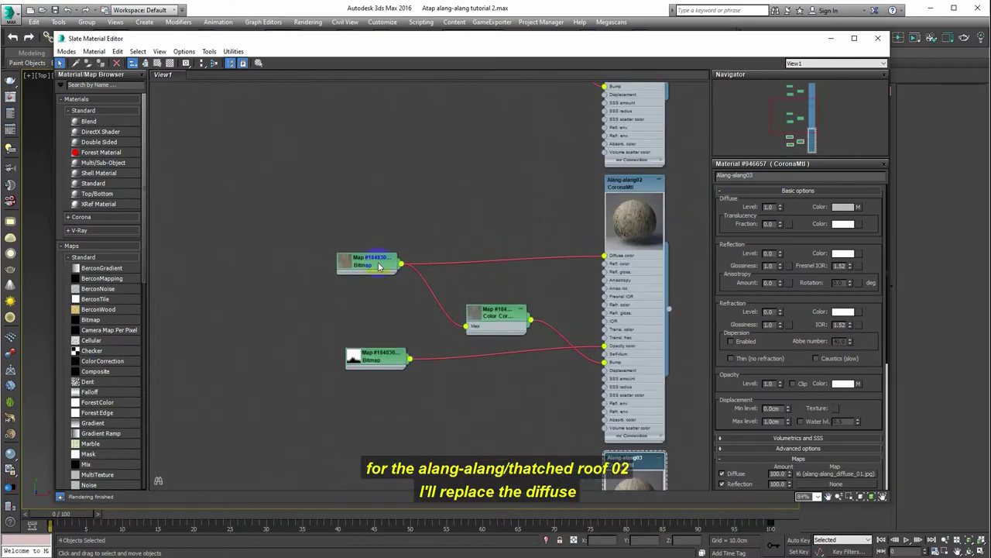
{"action": "double_click", "coordinate": [364, 261]}
{"action": "middle_click_drag", "start_coordinate": [585, 236], "coordinate": [565, 232]}
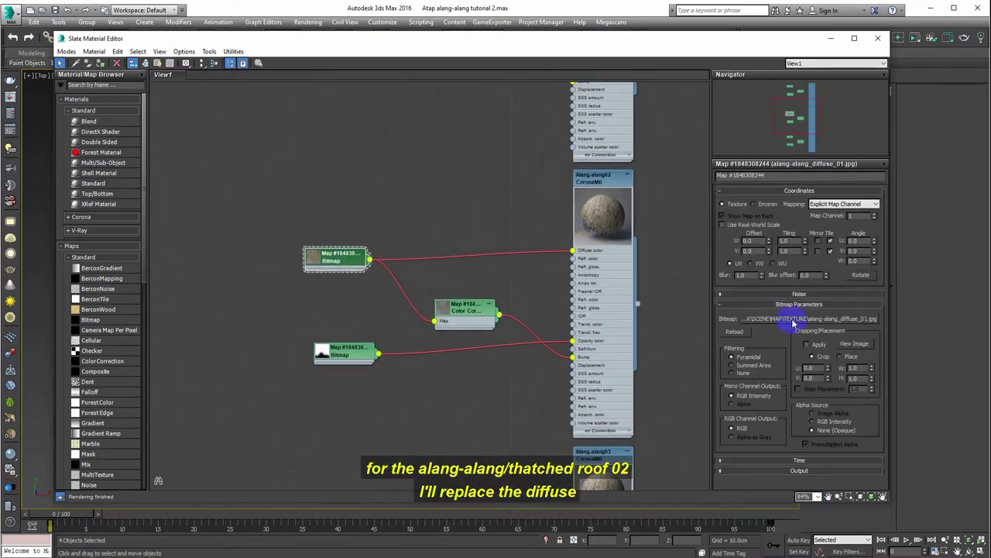
{"action": "left_click", "coordinate": [790, 318]}
{"action": "left_click", "coordinate": [294, 178]}
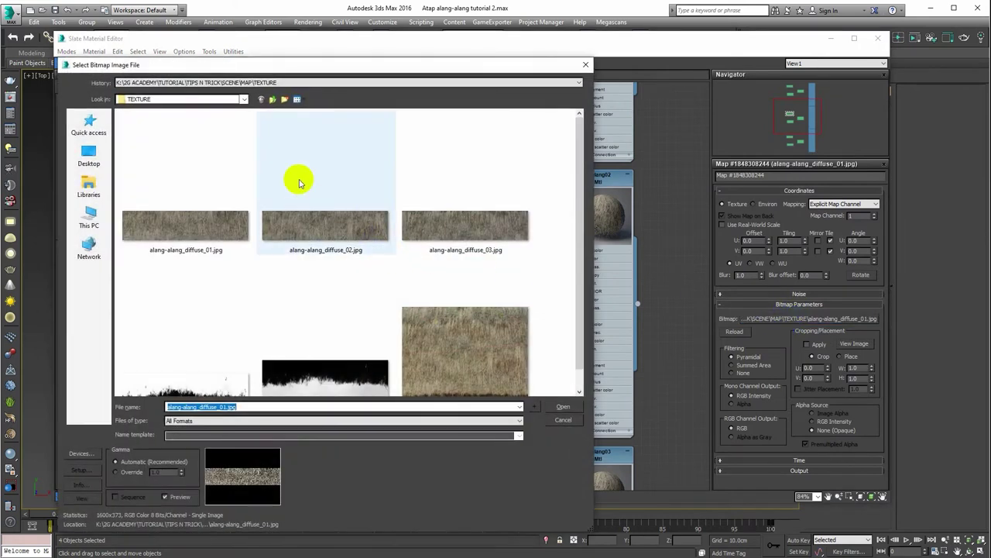
{"action": "double_click", "coordinate": [312, 222]}
Load alang-alang_diffuse_03.jpg into Alang-alang03's diffuse bitmap and minimize the editor.
{"action": "scroll", "coordinate": [498, 246], "scroll_direction": "down", "scroll_amount": 3}
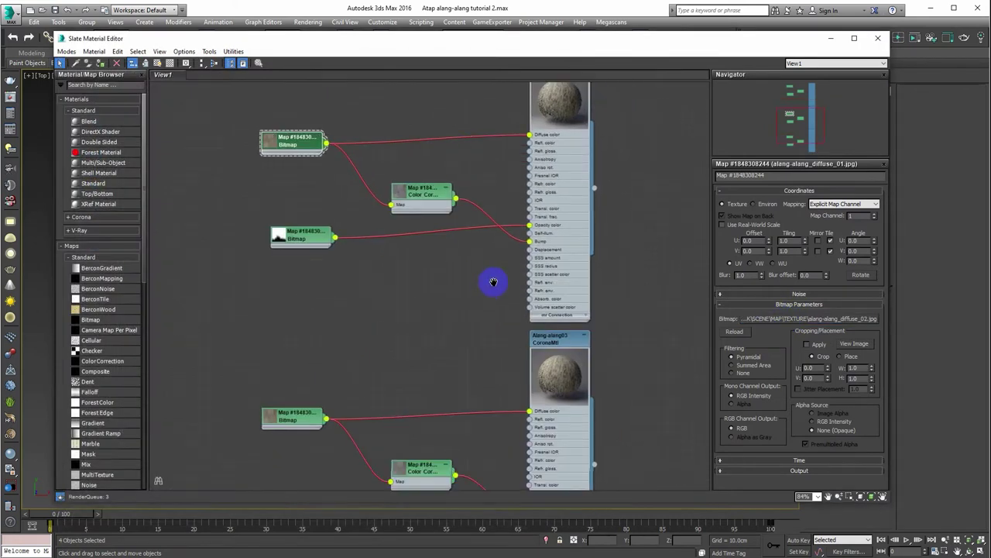
{"action": "scroll", "coordinate": [491, 282], "scroll_direction": "down", "scroll_amount": 3}
{"action": "double_click", "coordinate": [308, 299]}
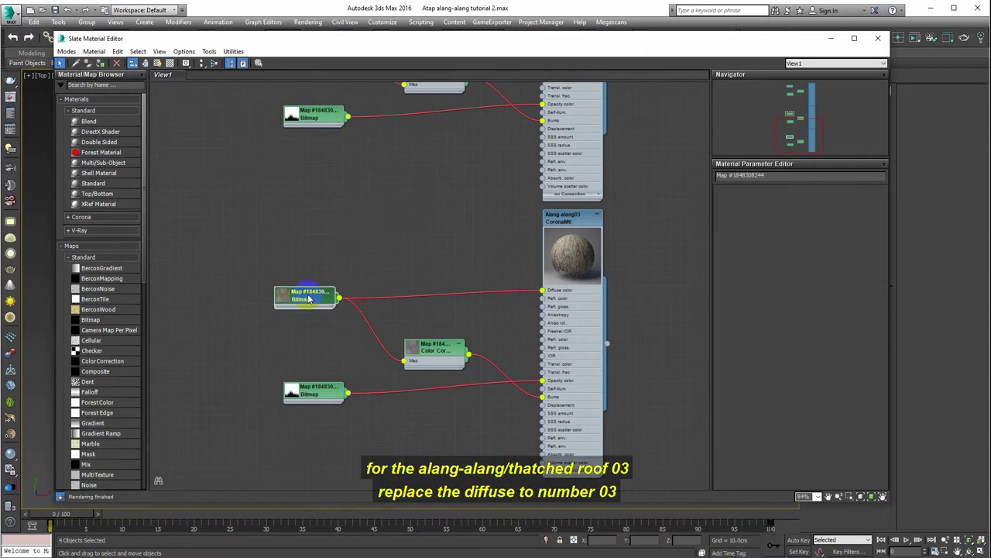
{"action": "left_click", "coordinate": [796, 323]}
{"action": "left_click", "coordinate": [472, 226]}
{"action": "double_click", "coordinate": [477, 229]}
{"action": "scroll", "coordinate": [522, 150], "scroll_direction": "down", "scroll_amount": 2}
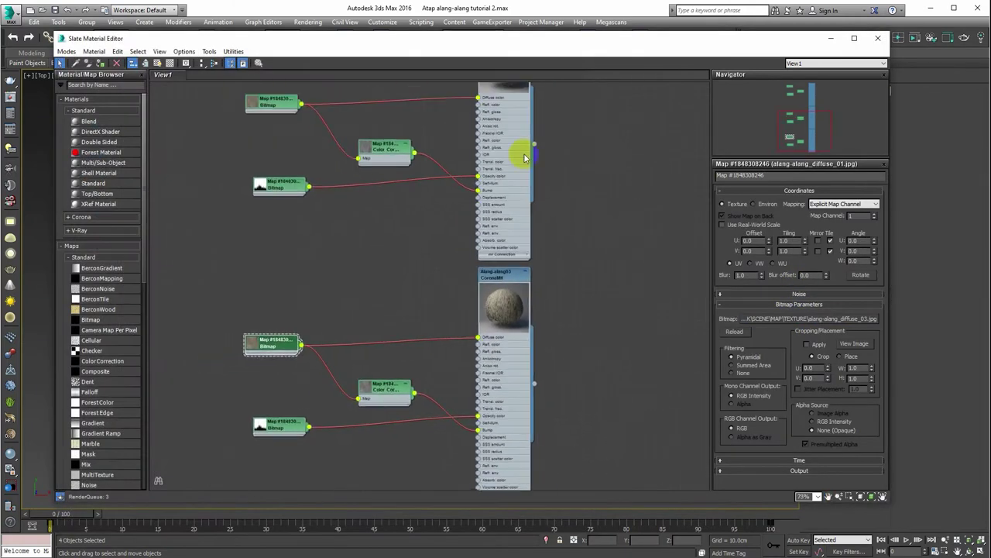
{"action": "left_click_drag", "start_coordinate": [521, 43], "coordinate": [499, 60]}
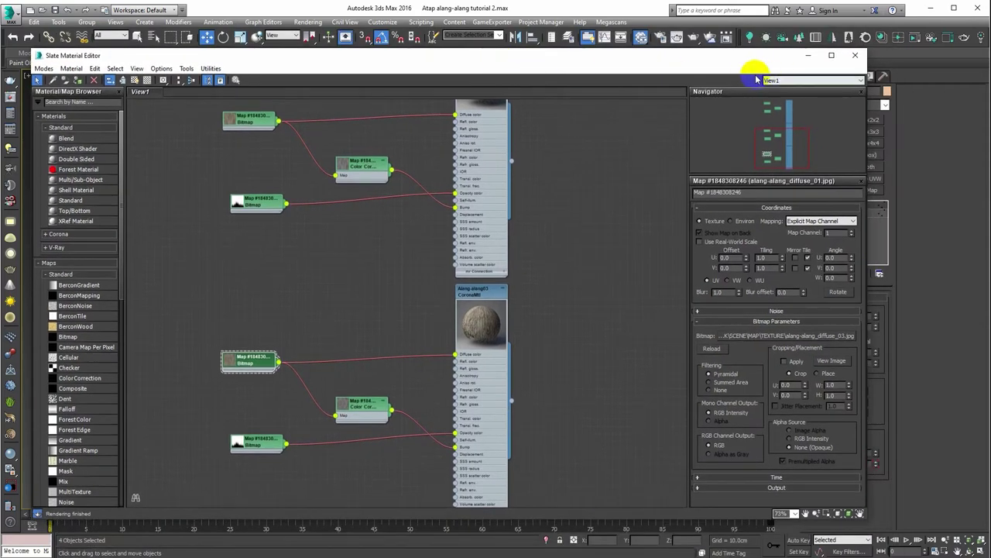
{"action": "middle_click_drag", "start_coordinate": [585, 115], "coordinate": [593, 138]}
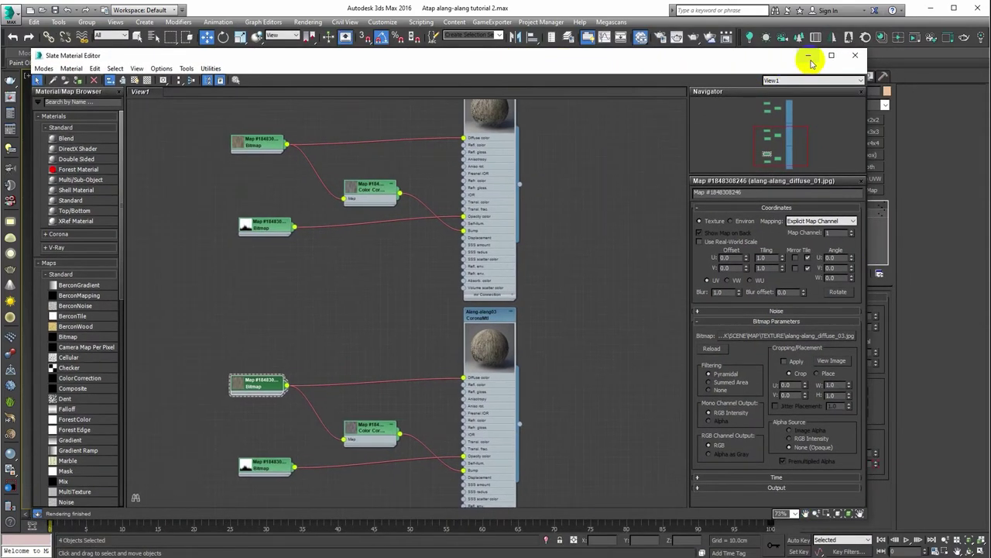
{"action": "left_click", "coordinate": [808, 55]}
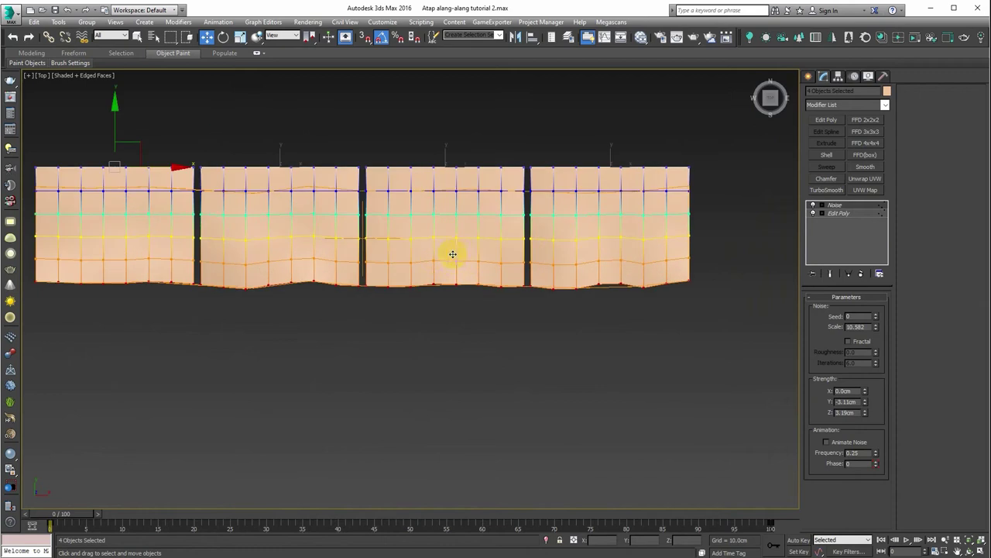
Reframe the top view and box-select all four thatch wall panels.
{"action": "scroll", "coordinate": [409, 271], "scroll_direction": "down", "scroll_amount": 3}
{"action": "middle_click_drag", "start_coordinate": [511, 223], "coordinate": [529, 217]}
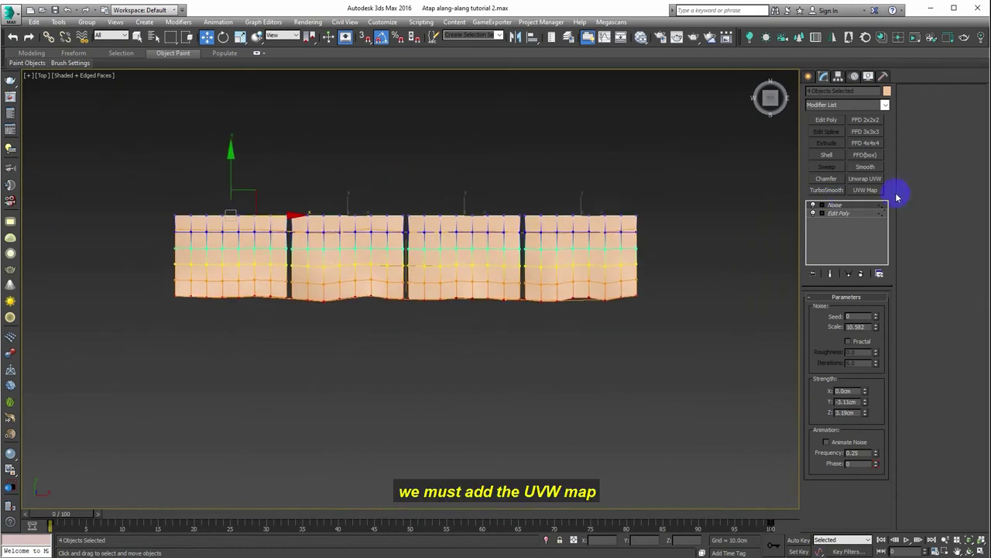
{"action": "left_click", "coordinate": [642, 369]}
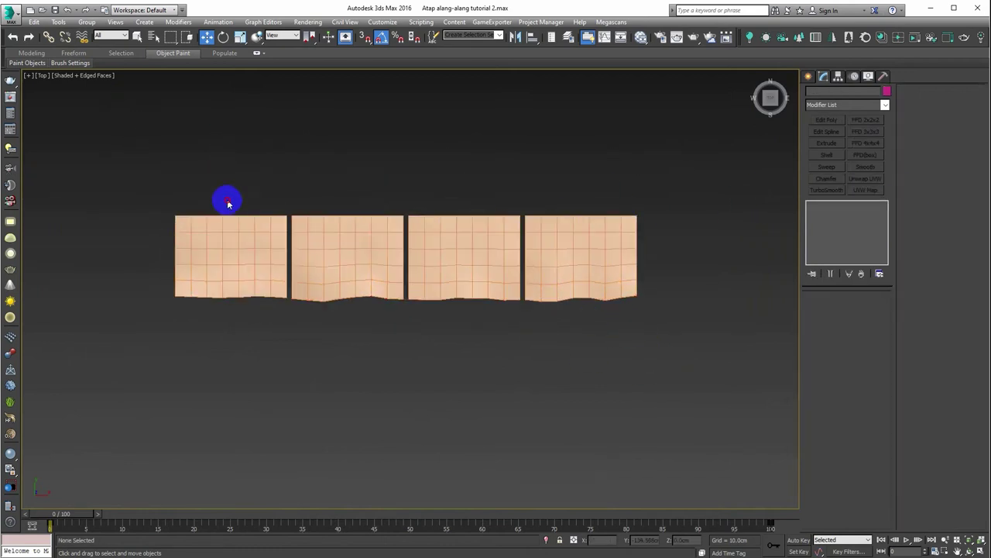
{"action": "left_click_drag", "start_coordinate": [225, 202], "coordinate": [294, 212]}
{"action": "scroll", "coordinate": [313, 227], "scroll_direction": "down", "scroll_amount": 3}
{"action": "middle_click_drag", "start_coordinate": [378, 258], "coordinate": [439, 238], "text": "alt"}
{"action": "key", "text": "shift+z"}
{"action": "key", "text": "shift+z"}
{"action": "scroll", "coordinate": [449, 239], "scroll_direction": "down", "scroll_amount": 1}
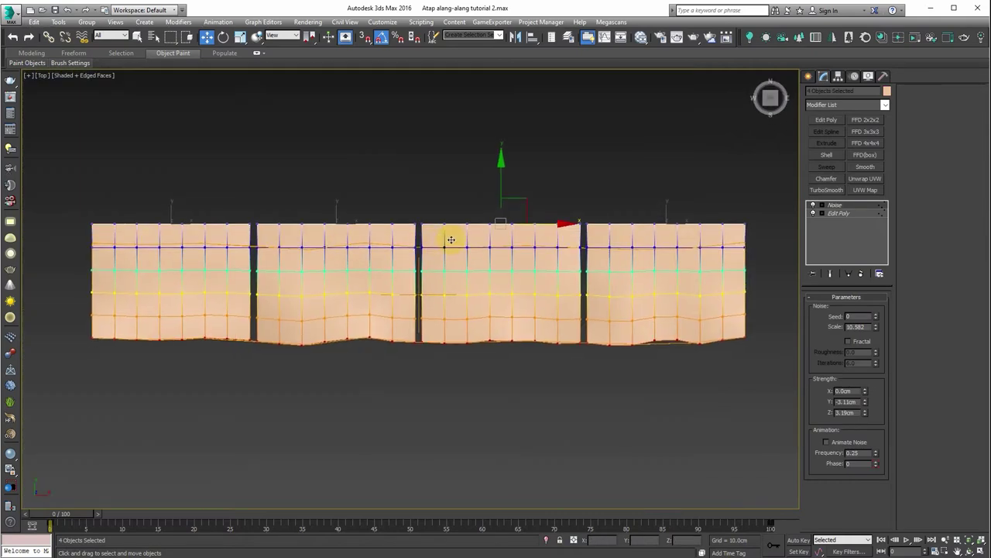
{"action": "scroll", "coordinate": [524, 254], "scroll_direction": "down", "scroll_amount": 2}
{"action": "left_click_drag", "start_coordinate": [715, 360], "coordinate": [189, 199]}
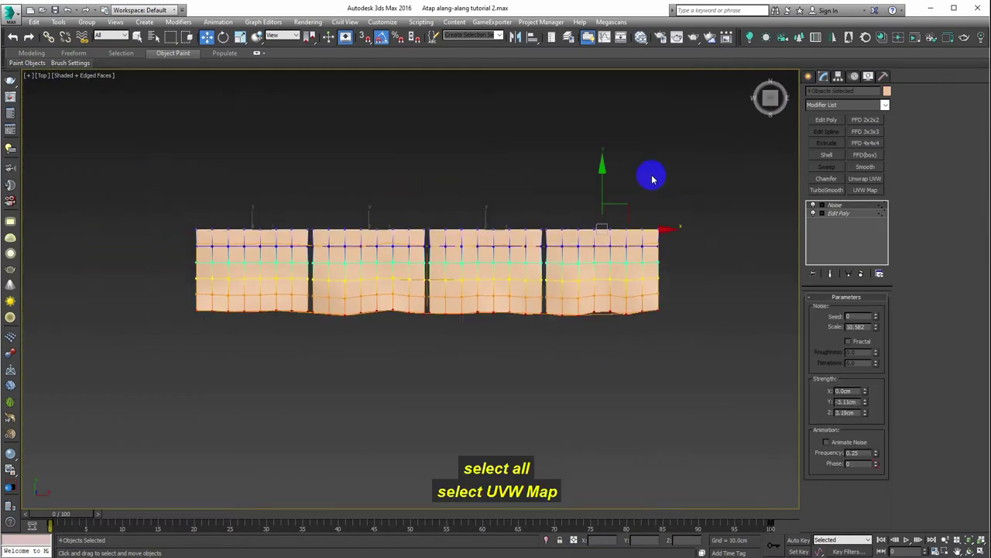
Add a planar UVW Map to the panels with Real-World Map Size turned off.
{"action": "left_click", "coordinate": [865, 190]}
{"action": "middle_click_drag", "start_coordinate": [598, 265], "coordinate": [619, 244]}
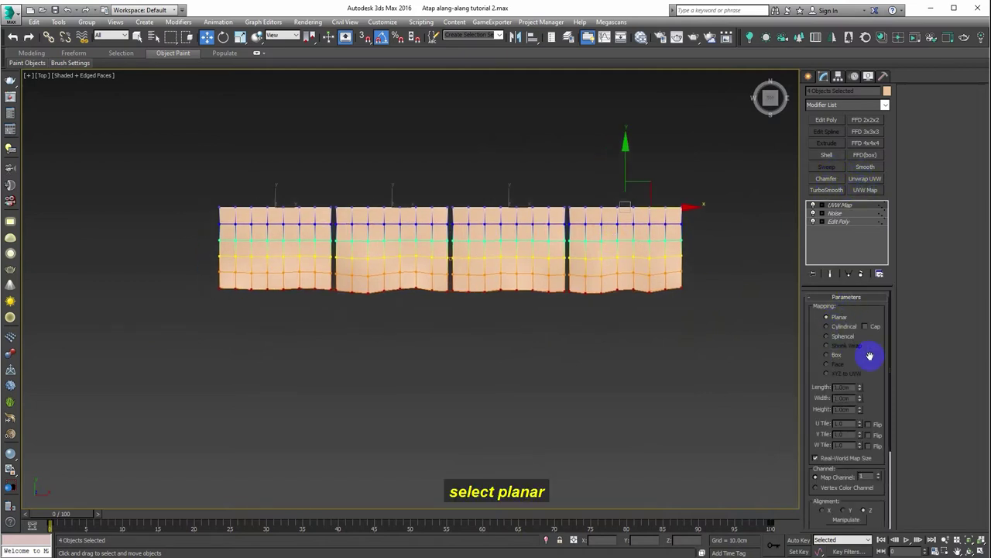
{"action": "left_click_drag", "start_coordinate": [869, 355], "coordinate": [863, 272]}
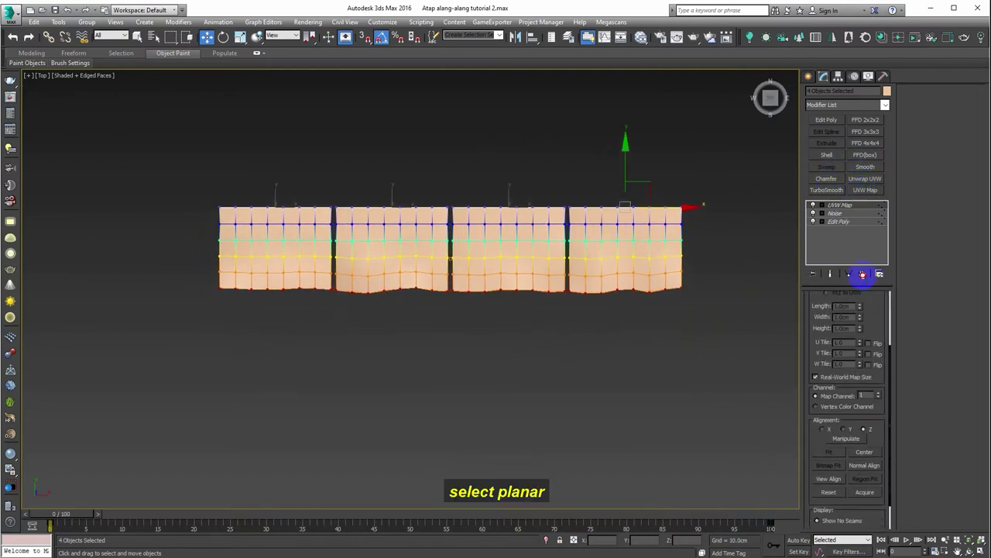
{"action": "left_click", "coordinate": [815, 378]}
{"action": "middle_click_drag", "start_coordinate": [571, 259], "coordinate": [558, 283]}
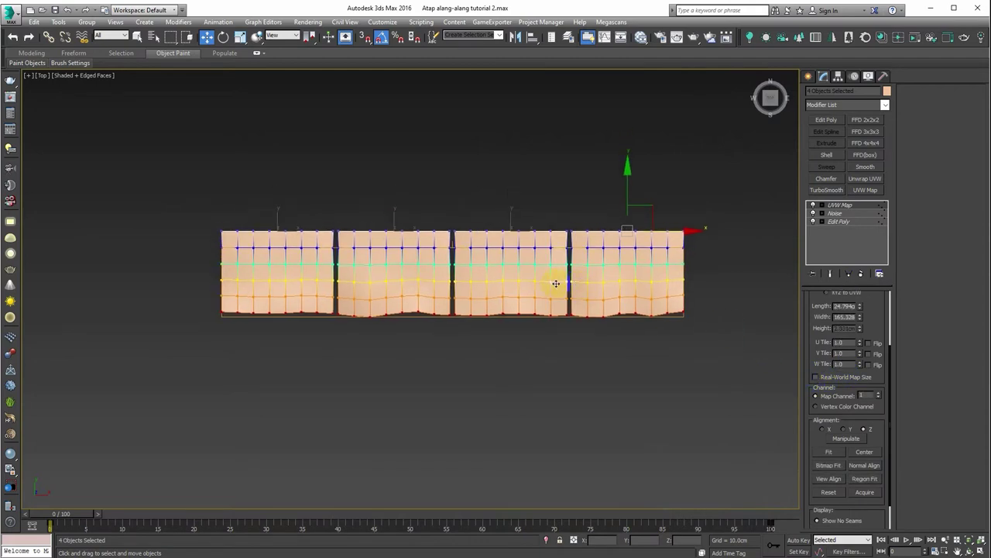
{"action": "scroll", "coordinate": [558, 284], "scroll_direction": "up", "scroll_amount": 2}
{"action": "left_click", "coordinate": [672, 280]}
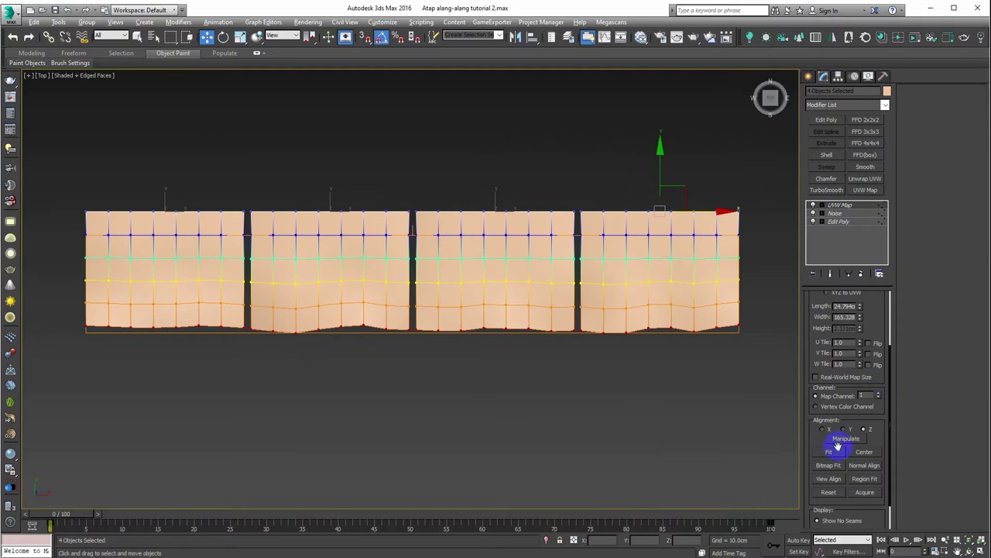
Assign the Alang-alang01 material to the four panels and display its grass texture in the viewport.
{"action": "key", "text": "m"}
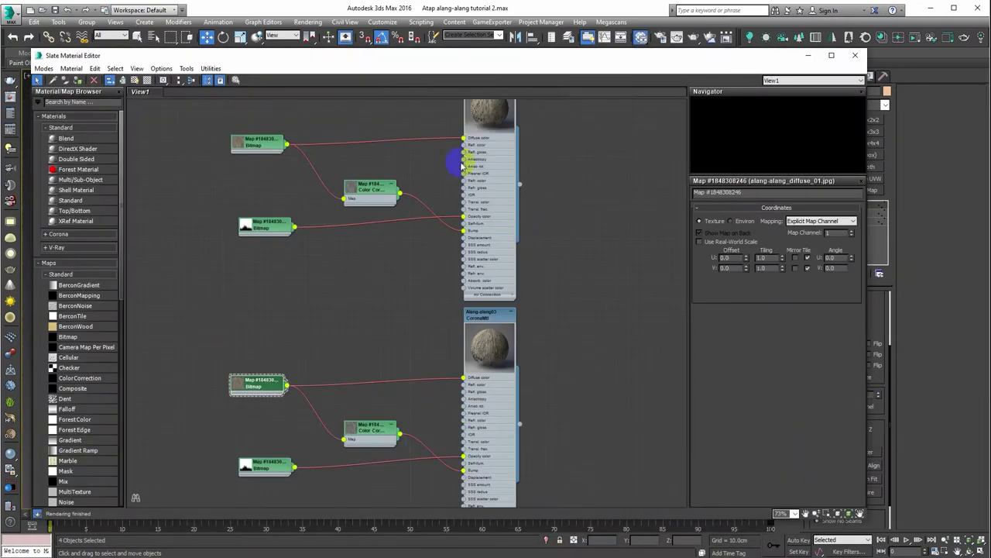
{"action": "scroll", "coordinate": [543, 220], "scroll_direction": "down", "scroll_amount": 2}
{"action": "scroll", "coordinate": [542, 220], "scroll_direction": "up", "scroll_amount": 4}
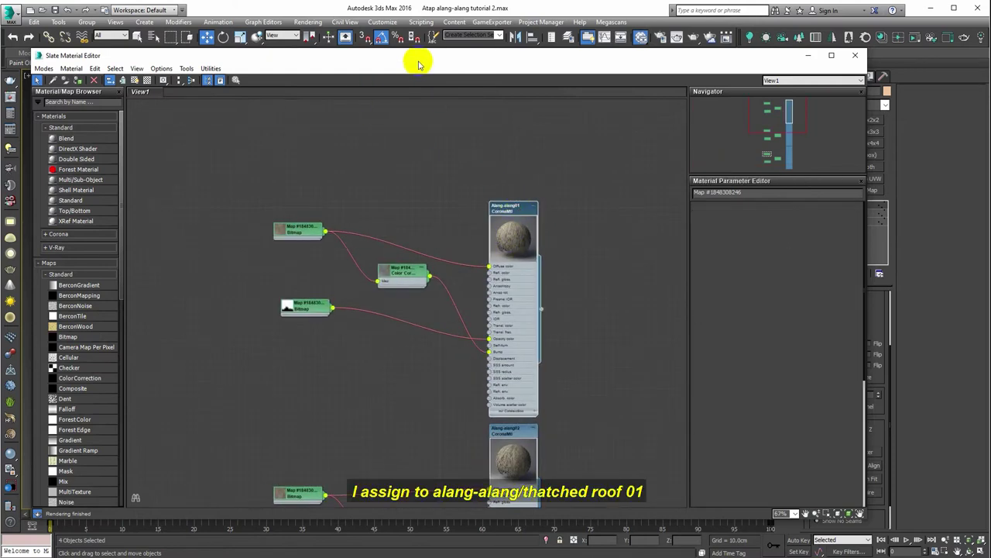
{"action": "left_click_drag", "start_coordinate": [413, 60], "coordinate": [451, 283]}
{"action": "middle_click_drag", "start_coordinate": [490, 131], "coordinate": [488, 117]}
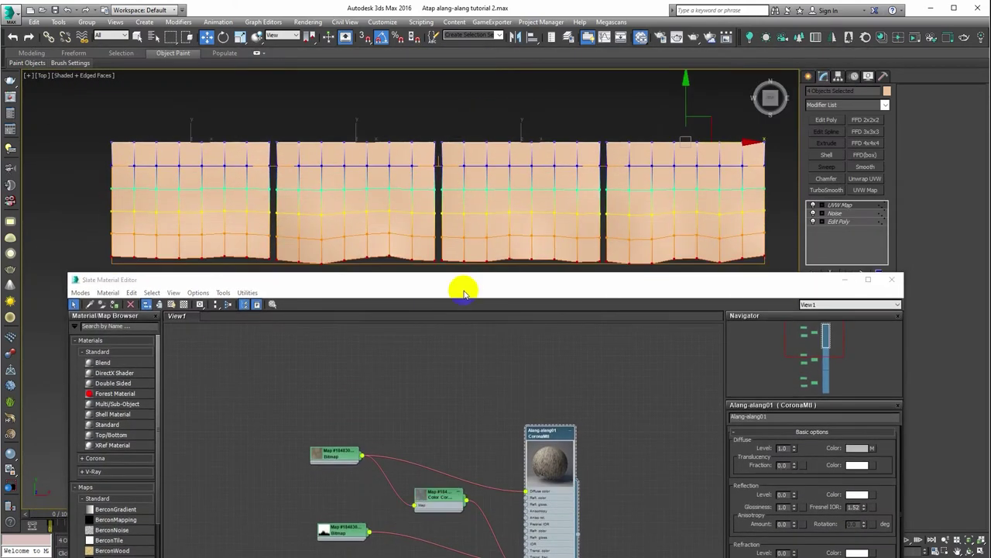
{"action": "left_click", "coordinate": [114, 304]}
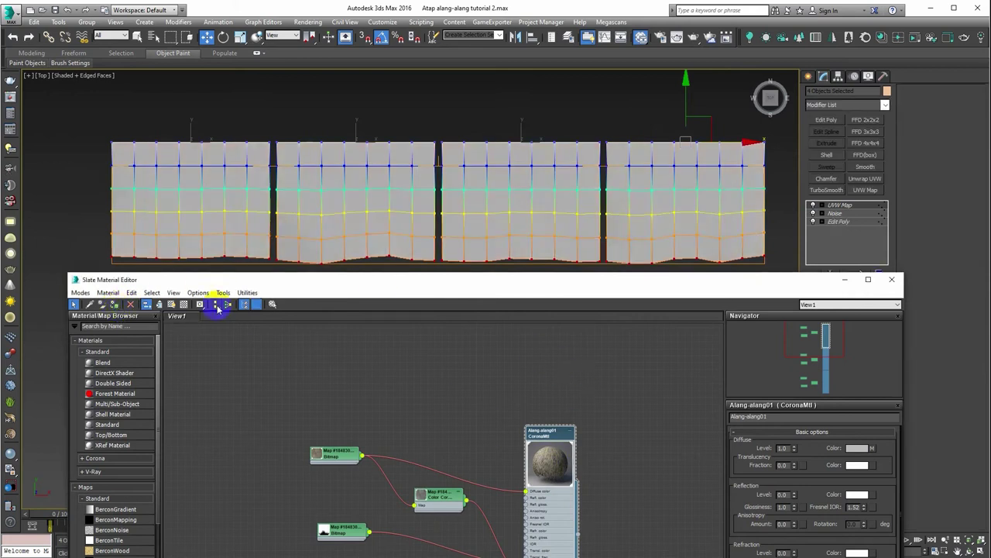
{"action": "left_click", "coordinate": [171, 304]}
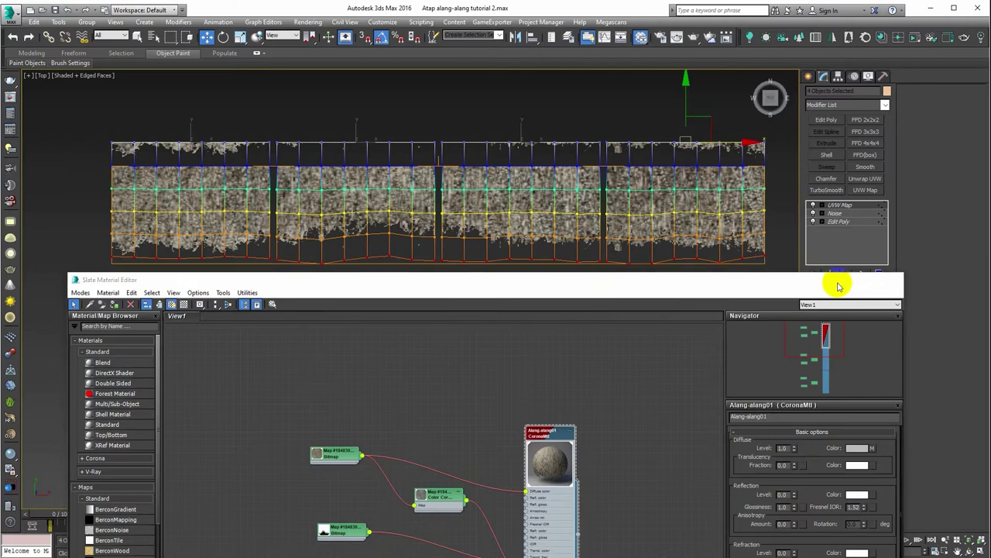
{"action": "left_click", "coordinate": [843, 281]}
{"action": "middle_click_drag", "start_coordinate": [688, 199], "coordinate": [691, 218]}
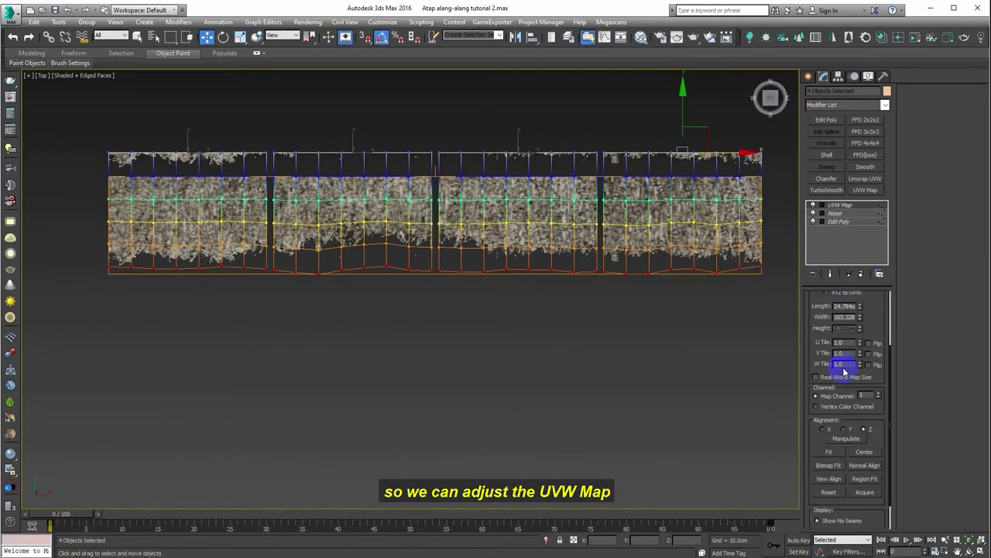
Stretch the UVW Map length to 33.472 and move its gizmo up the panels.
{"action": "left_click_drag", "start_coordinate": [861, 318], "coordinate": [859, 284]}
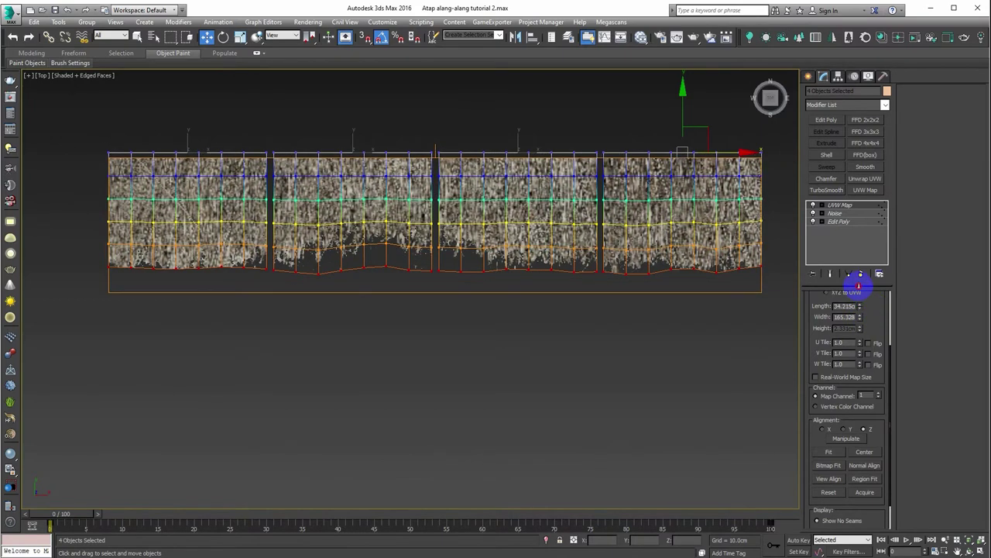
{"action": "left_click", "coordinate": [840, 214]}
{"action": "left_click_drag", "start_coordinate": [436, 178], "coordinate": [438, 163]}
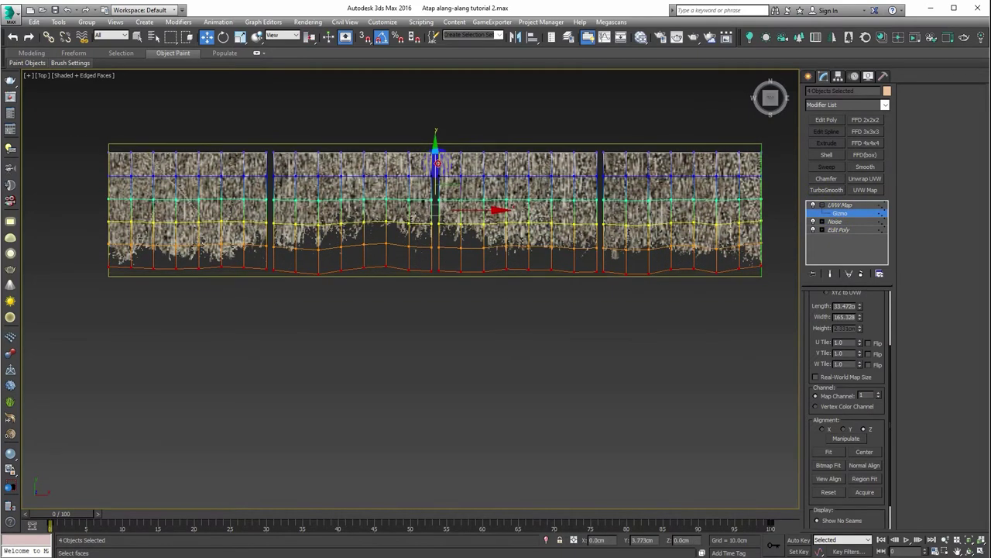
Reselect the four thatch panels of the row.
{"action": "left_click", "coordinate": [733, 335]}
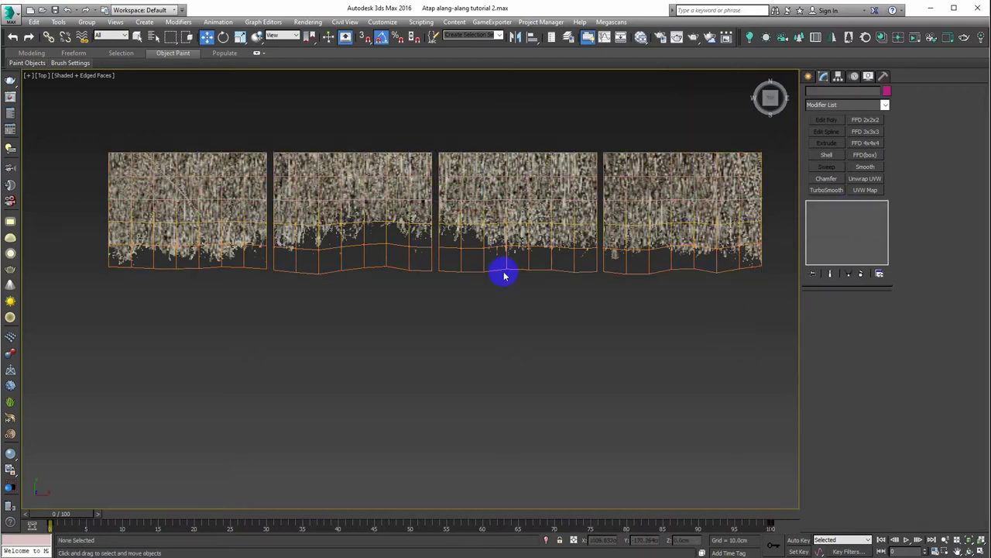
{"action": "scroll", "coordinate": [504, 270], "scroll_direction": "down", "scroll_amount": 5}
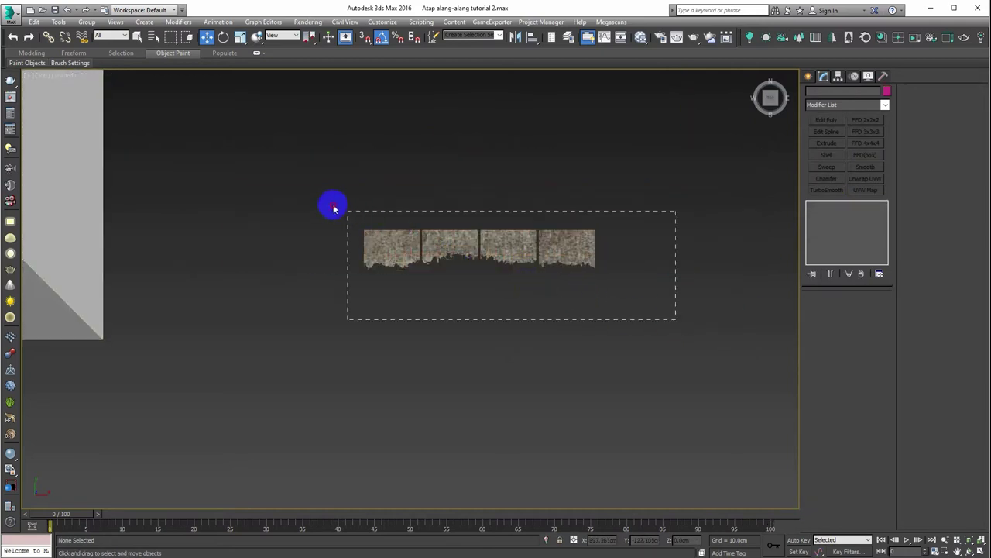
{"action": "left_click_drag", "start_coordinate": [333, 208], "coordinate": [335, 209]}
{"action": "scroll", "coordinate": [414, 221], "scroll_direction": "up", "scroll_amount": 5}
{"action": "scroll", "coordinate": [414, 223], "scroll_direction": "down", "scroll_amount": 4}
{"action": "scroll", "coordinate": [384, 311], "scroll_direction": "down", "scroll_amount": 2}
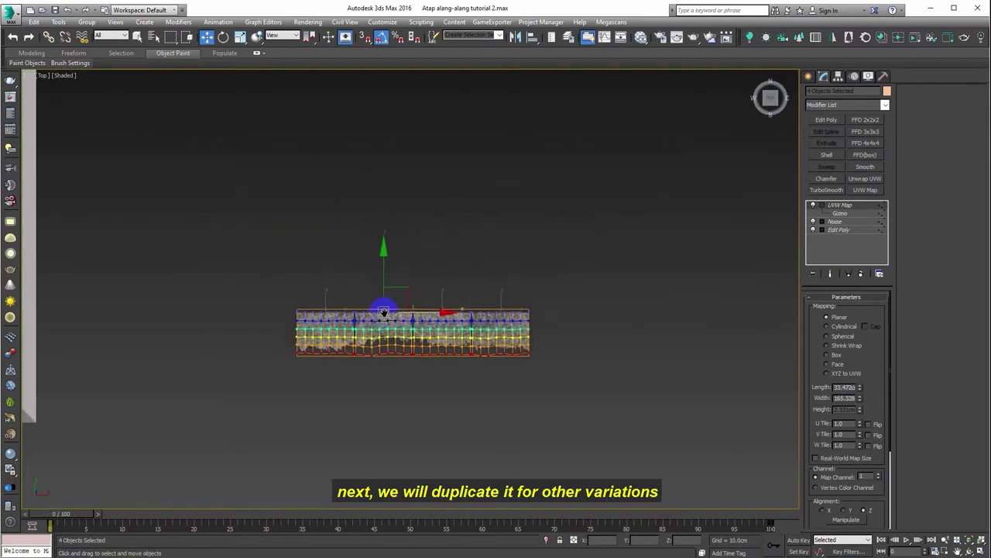
{"action": "scroll", "coordinate": [384, 311], "scroll_direction": "up", "scroll_amount": 3}
Shift-drag the row to make 2 copies, stacking three rows, and reopen the material editor.
{"action": "left_click_drag", "start_coordinate": [389, 266], "coordinate": [391, 169], "text": "shift"}
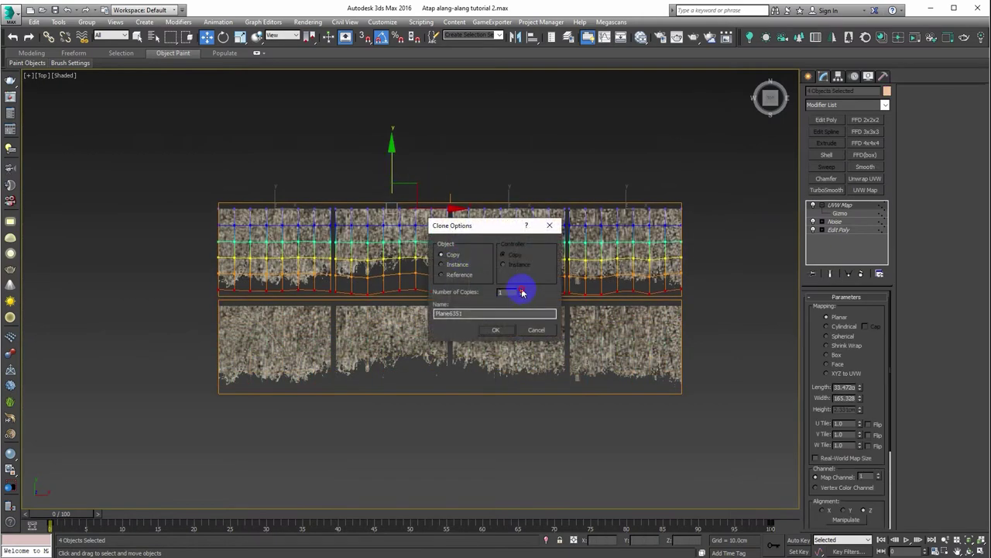
{"action": "left_click", "coordinate": [503, 331]}
{"action": "middle_click_drag", "start_coordinate": [483, 228], "coordinate": [460, 268]}
{"action": "left_click", "coordinate": [748, 297]}
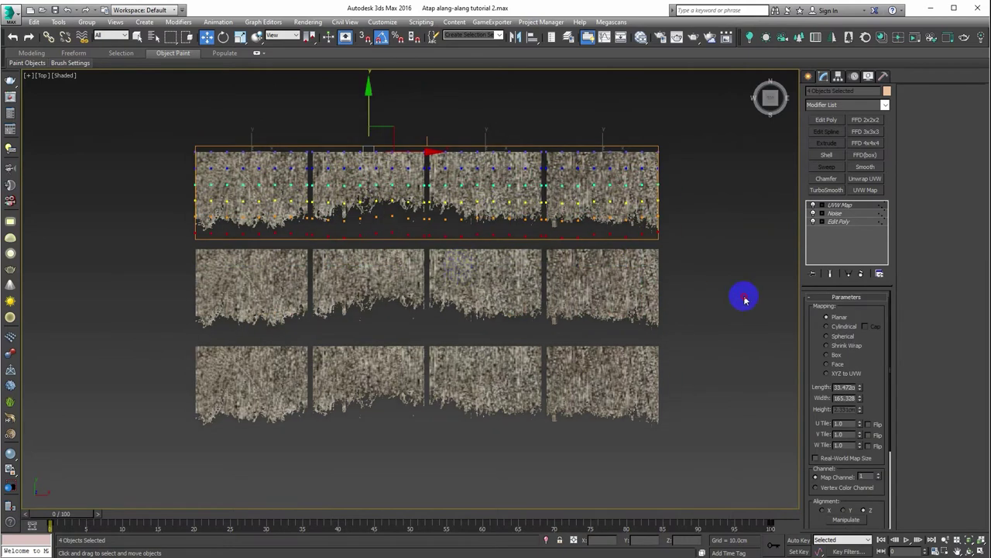
{"action": "middle_click_drag", "start_coordinate": [521, 257], "coordinate": [523, 267]}
{"action": "key", "text": "m"}
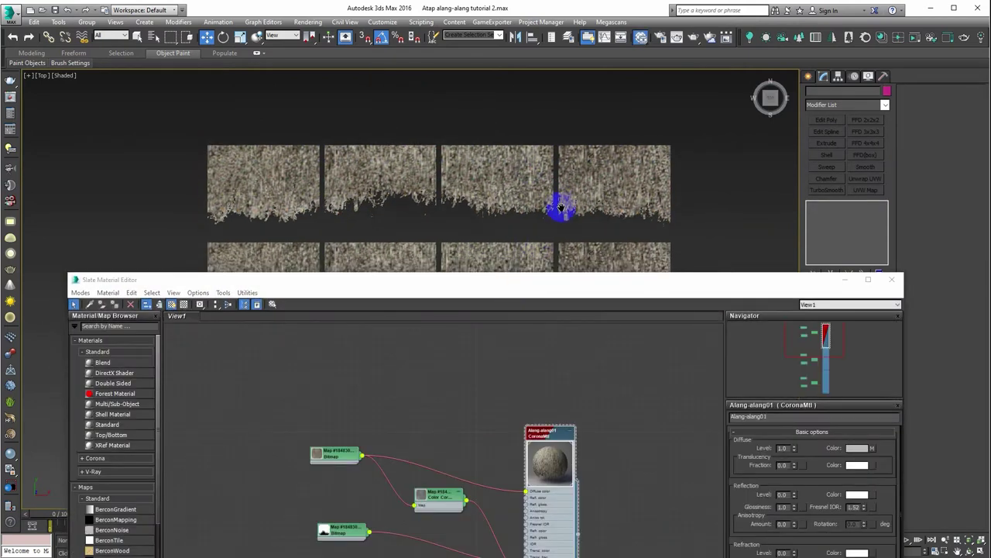
Assign Alang-alang02 to the middle thatch row and show its texture in the viewport.
{"action": "middle_click_drag", "start_coordinate": [562, 210], "coordinate": [613, 166]}
{"action": "left_click_drag", "start_coordinate": [193, 171], "coordinate": [194, 170]}
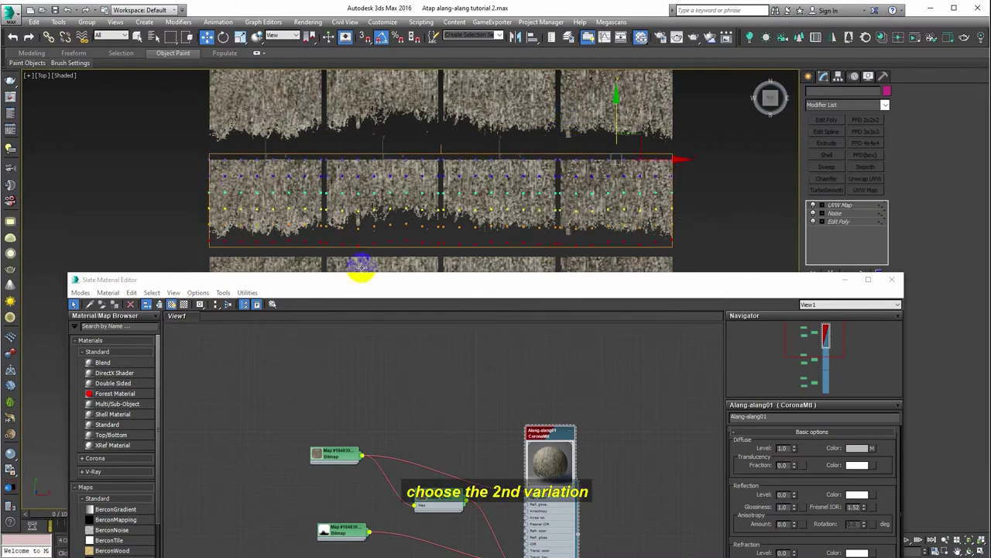
{"action": "left_click_drag", "start_coordinate": [376, 281], "coordinate": [367, 198]}
{"action": "mouse_move", "coordinate": [564, 483]}
{"action": "middle_mouse_down"}
{"action": "mouse_move", "coordinate": [568, 323]}
{"action": "mouse_move", "coordinate": [573, 353]}
{"action": "middle_mouse_up"}
{"action": "left_click", "coordinate": [532, 331]}
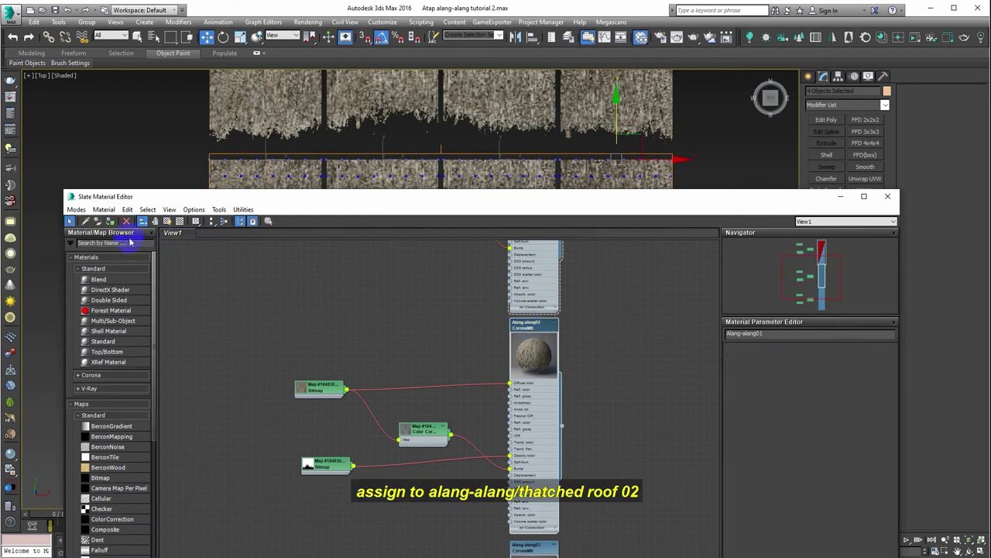
{"action": "left_click", "coordinate": [113, 222]}
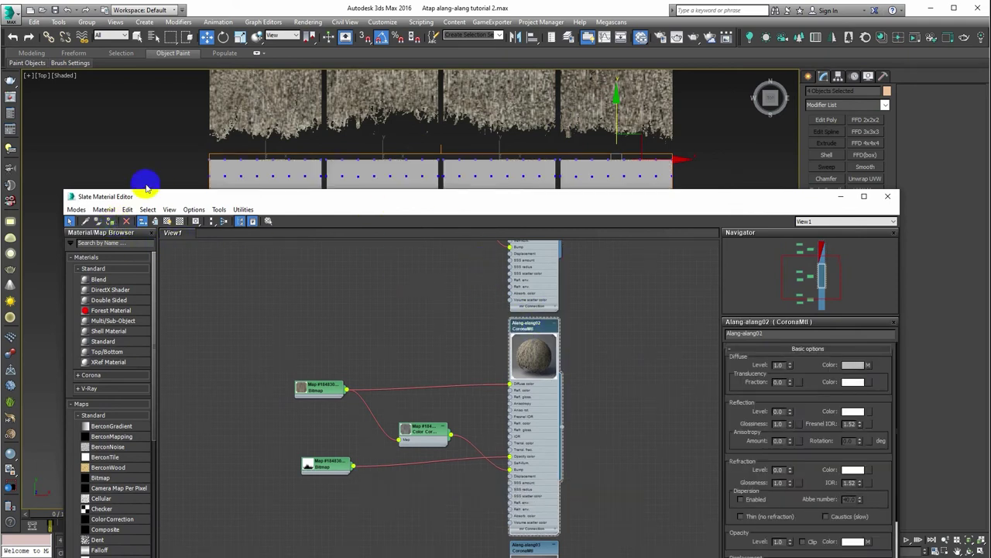
{"action": "left_click", "coordinate": [170, 223]}
{"action": "middle_click_drag", "start_coordinate": [466, 145], "coordinate": [470, 178]}
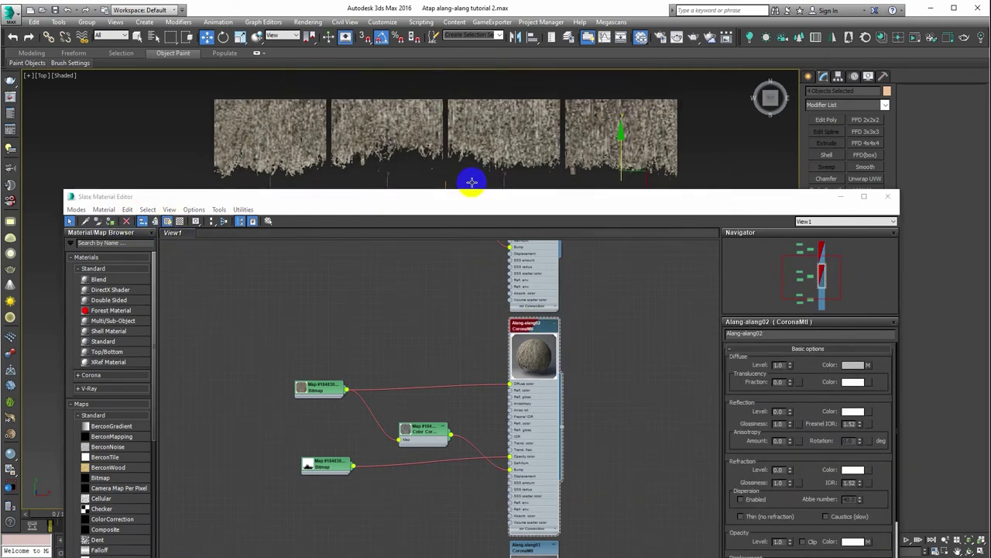
Assign Alang-alang03 to the third row, show its texture, and close the material editor.
{"action": "middle_click_drag", "start_coordinate": [586, 436], "coordinate": [546, 304]}
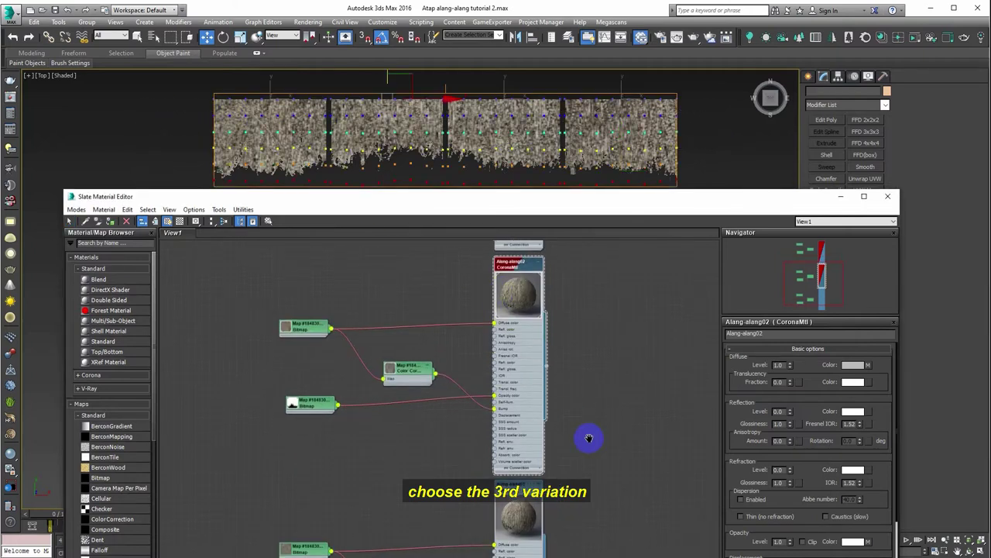
{"action": "middle_click_drag", "start_coordinate": [524, 267], "coordinate": [531, 291]}
{"action": "left_click", "coordinate": [528, 289]}
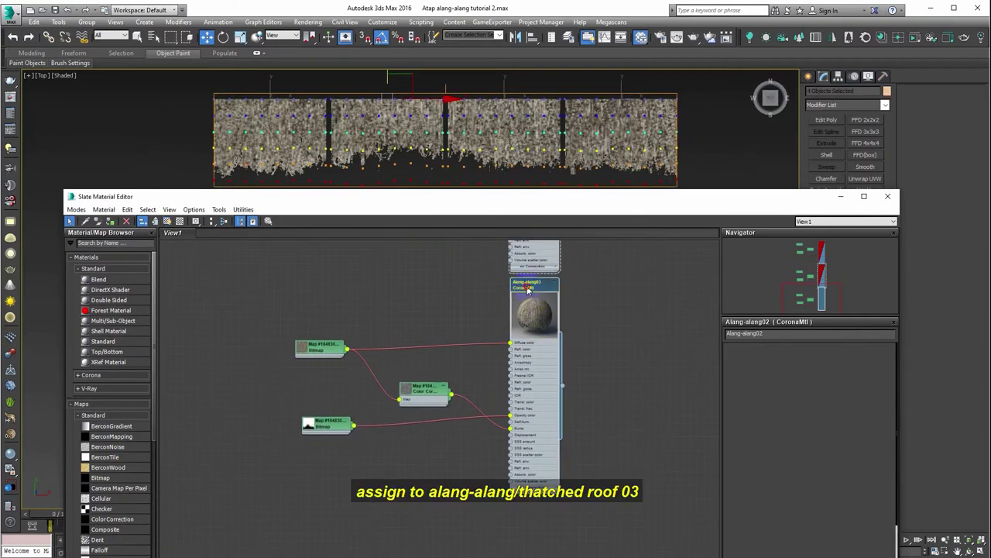
{"action": "left_click", "coordinate": [107, 221]}
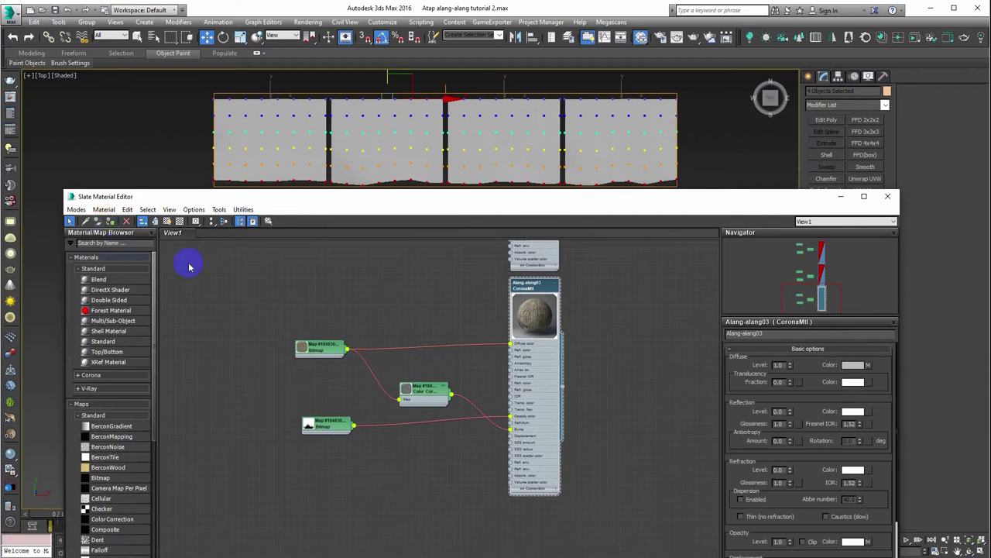
{"action": "left_click", "coordinate": [166, 222]}
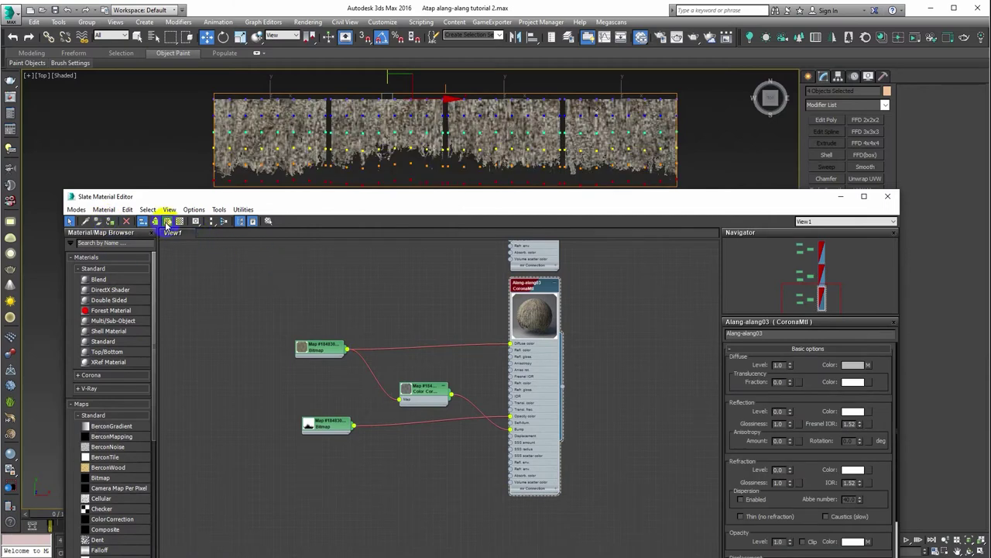
{"action": "left_click", "coordinate": [887, 198]}
{"action": "left_click", "coordinate": [735, 276]}
Frame the pyramid roof and the thatch panels together in the view.
{"action": "scroll", "coordinate": [419, 219], "scroll_direction": "down", "scroll_amount": 3}
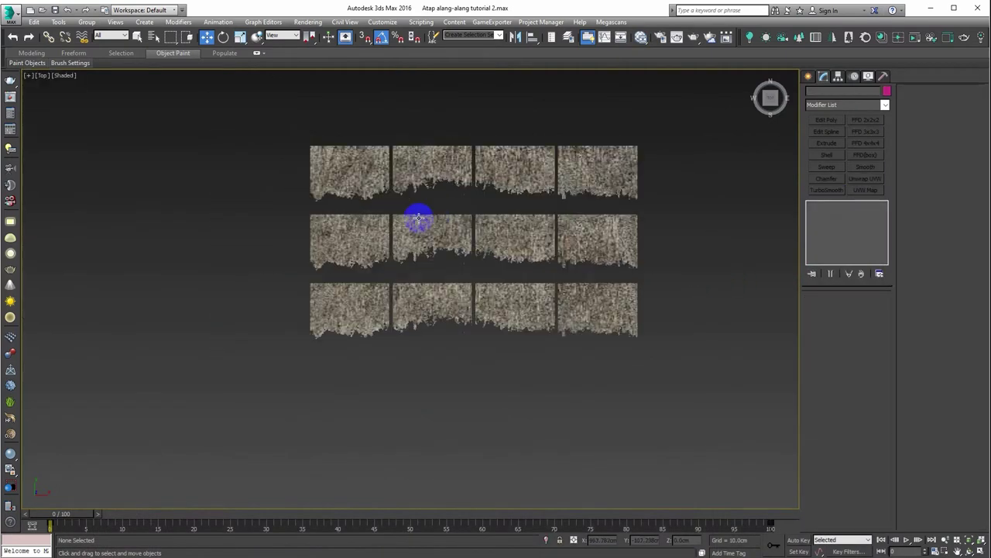
{"action": "scroll", "coordinate": [418, 218], "scroll_direction": "up", "scroll_amount": 3}
{"action": "scroll", "coordinate": [371, 228], "scroll_direction": "down", "scroll_amount": 3}
{"action": "key", "text": "ctrl+a"}
{"action": "scroll", "coordinate": [602, 339], "scroll_direction": "down", "scroll_amount": 5}
{"action": "key", "text": "ctrl+d"}
{"action": "scroll", "coordinate": [558, 304], "scroll_direction": "up", "scroll_amount": 3}
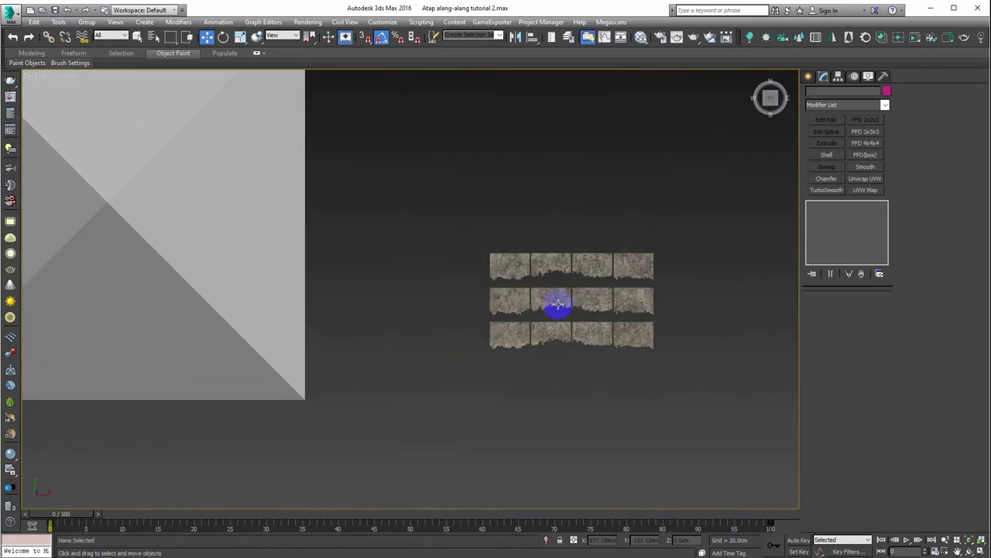
{"action": "middle_click_drag", "start_coordinate": [557, 304], "coordinate": [576, 321]}
{"action": "scroll", "coordinate": [593, 336], "scroll_direction": "up", "scroll_amount": 2}
{"action": "scroll", "coordinate": [593, 336], "scroll_direction": "down", "scroll_amount": 4}
{"action": "mouse_move", "coordinate": [489, 320]}
{"action": "middle_mouse_down"}
{"action": "mouse_move", "coordinate": [504, 288]}
{"action": "mouse_move", "coordinate": [529, 305]}
{"action": "middle_mouse_up"}
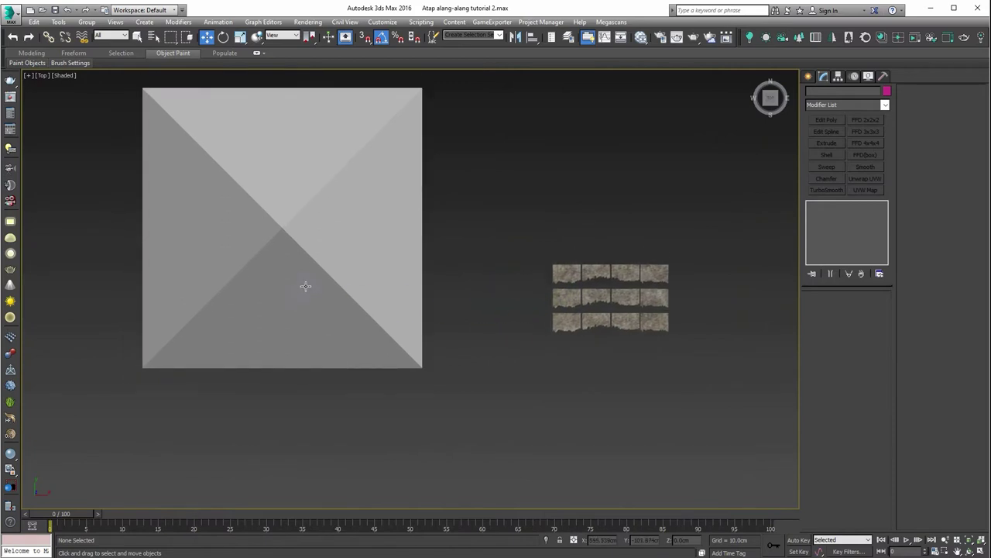
Move all twelve thatch panels down below the roof, then select the pyramid roof.
{"action": "scroll", "coordinate": [310, 287], "scroll_direction": "down", "scroll_amount": 2}
{"action": "left_click_drag", "start_coordinate": [635, 357], "coordinate": [636, 355]}
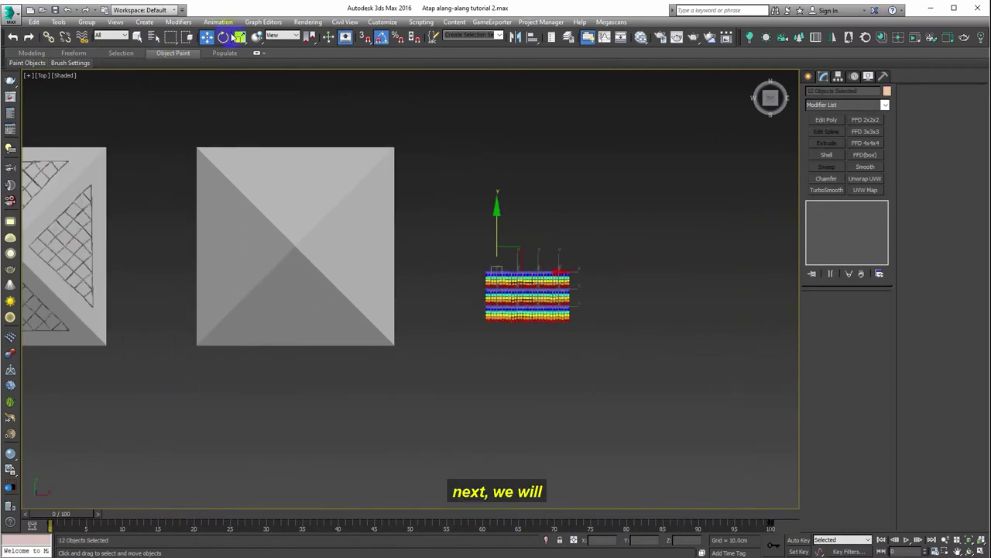
{"action": "left_click_drag", "start_coordinate": [496, 225], "coordinate": [496, 342]}
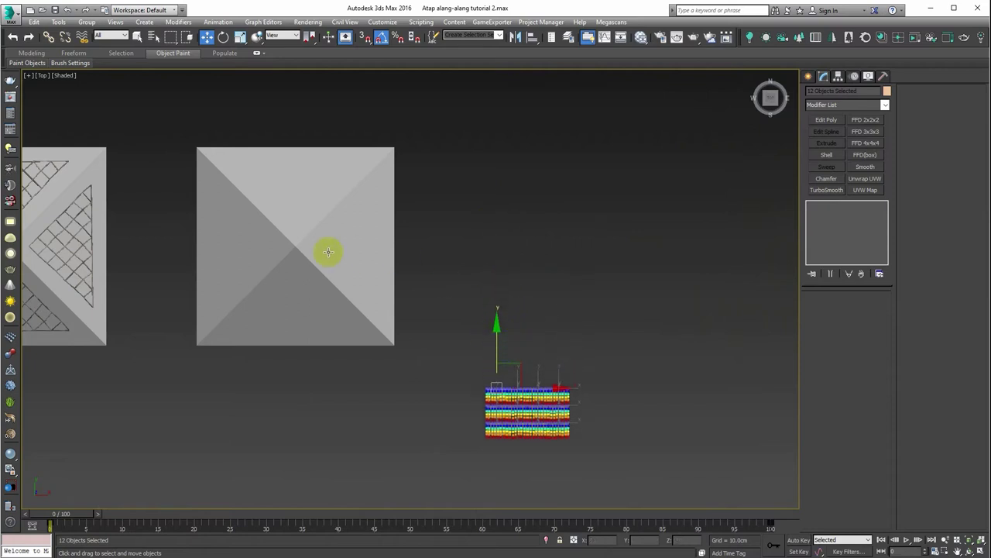
{"action": "left_click", "coordinate": [305, 244]}
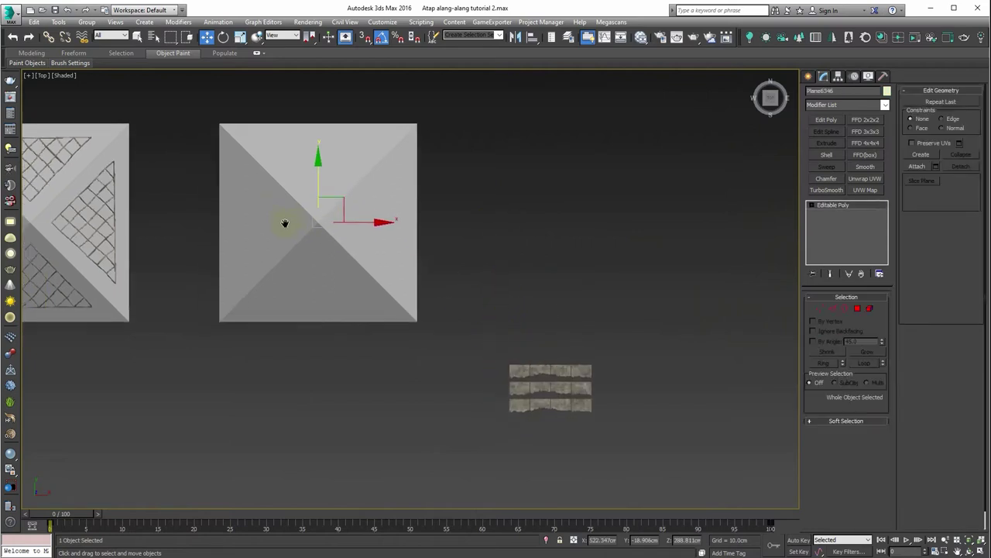
In Polygon mode, invert-select and delete the pyramid's other three faces, keeping one triangle.
{"action": "scroll", "coordinate": [267, 197], "scroll_direction": "up", "scroll_amount": 2}
{"action": "middle_click_drag", "start_coordinate": [264, 197], "coordinate": [306, 186]}
{"action": "middle_click_drag", "start_coordinate": [454, 281], "coordinate": [451, 244], "text": "alt"}
{"action": "scroll", "coordinate": [434, 241], "scroll_direction": "up", "scroll_amount": 3}
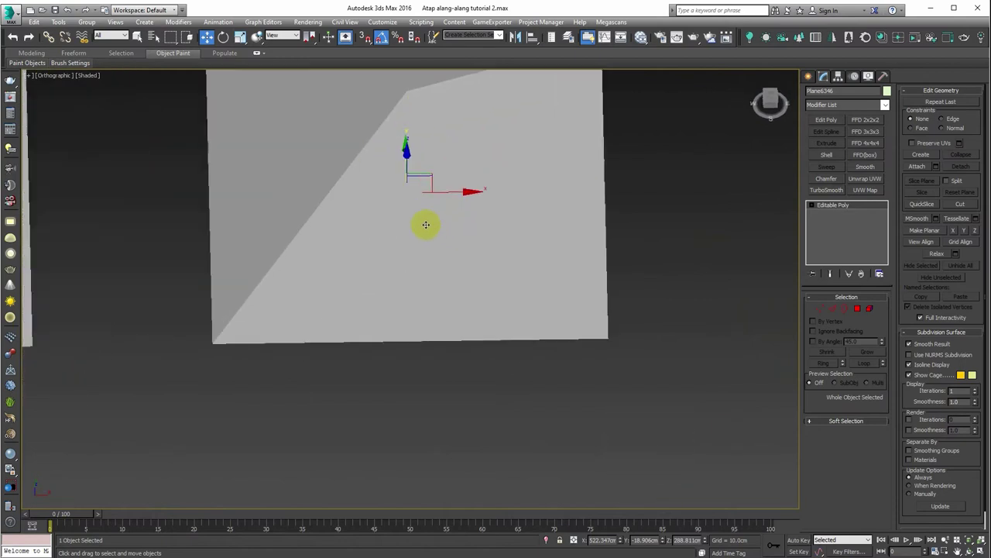
{"action": "left_click", "coordinate": [858, 310]}
{"action": "mouse_move", "coordinate": [500, 287]}
{"action": "middle_mouse_down", "text": "alt"}
{"action": "mouse_move", "coordinate": [503, 206]}
{"action": "mouse_move", "coordinate": [521, 254]}
{"action": "middle_mouse_up", "text": "alt"}
{"action": "scroll", "coordinate": [507, 253], "scroll_direction": "down", "scroll_amount": 3}
{"action": "key", "text": "ctrl+i"}
{"action": "key", "text": "Delete"}
{"action": "left_click", "coordinate": [858, 310]}
{"action": "mouse_move", "coordinate": [752, 398]}
{"action": "middle_mouse_down", "text": "alt"}
{"action": "mouse_move", "coordinate": [595, 310]}
{"action": "mouse_move", "coordinate": [580, 245]}
{"action": "mouse_move", "coordinate": [572, 273]}
{"action": "mouse_move", "coordinate": [483, 266]}
{"action": "mouse_move", "coordinate": [228, 161]}
{"action": "middle_mouse_up", "text": "alt"}
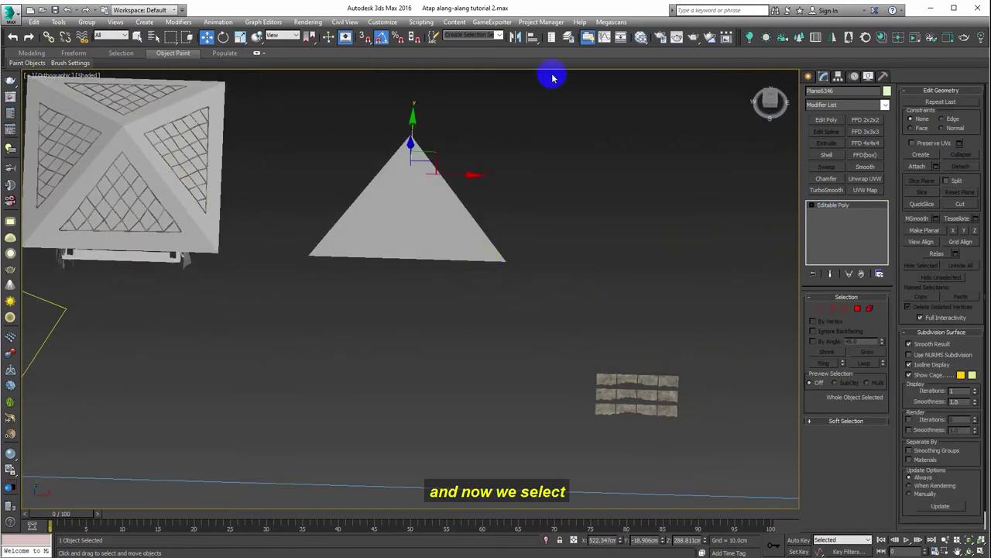
Bring up the Paint Objects panel on the Object Paint ribbon tab.
{"action": "left_click", "coordinate": [256, 58]}
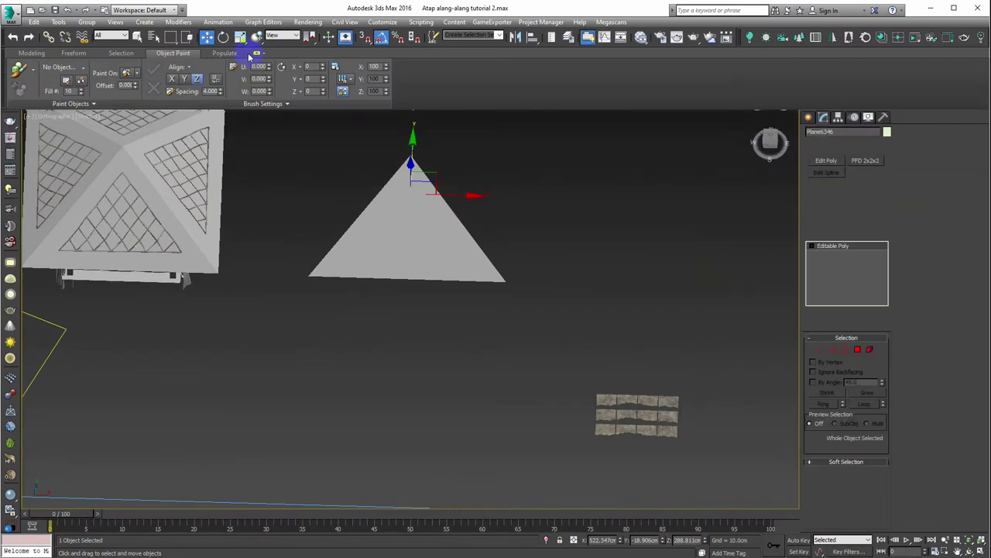
{"action": "left_click", "coordinate": [257, 54]}
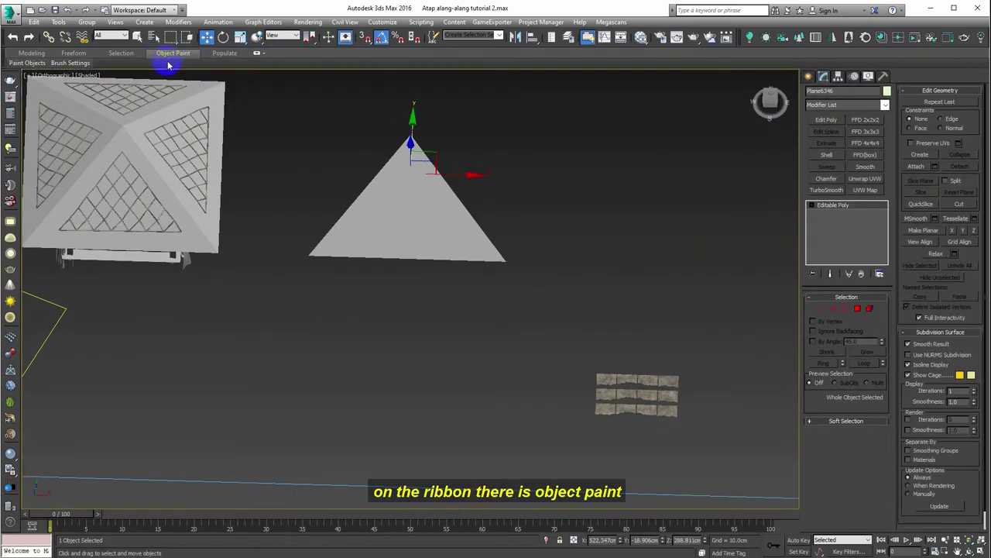
{"action": "left_click", "coordinate": [24, 63]}
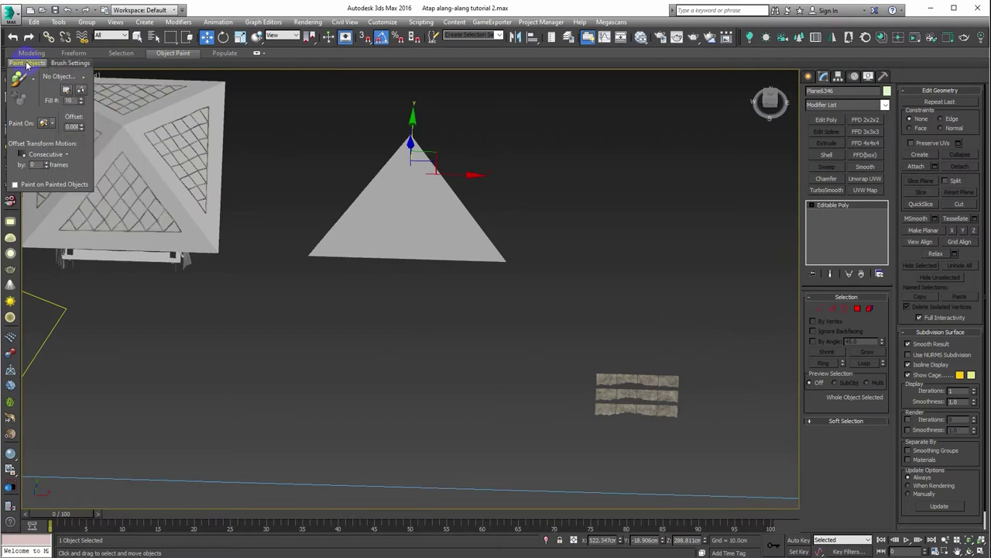
Switch to Top view and box-select all twelve thatch panels.
{"action": "scroll", "coordinate": [442, 181], "scroll_direction": "up", "scroll_amount": 2}
{"action": "scroll", "coordinate": [420, 173], "scroll_direction": "down", "scroll_amount": 2}
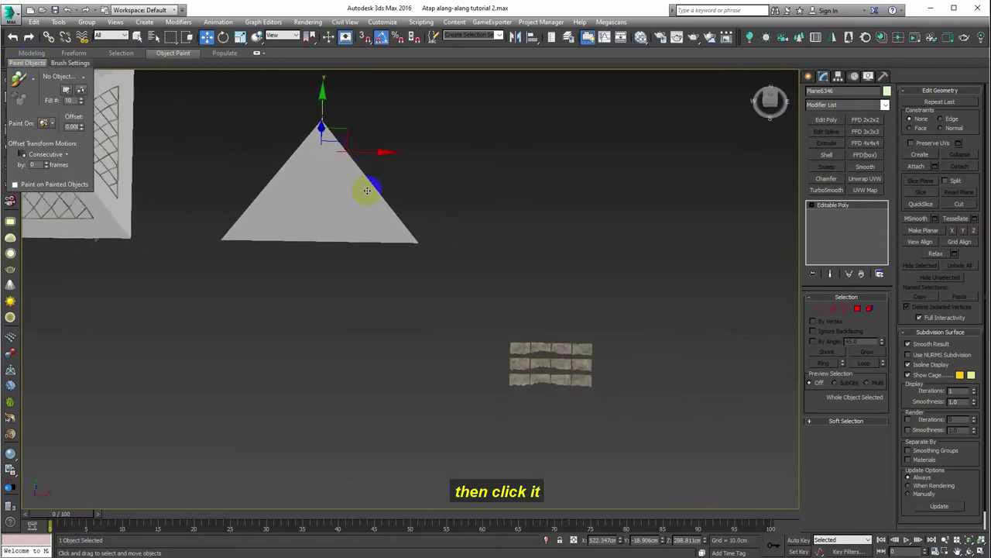
{"action": "scroll", "coordinate": [365, 192], "scroll_direction": "up", "scroll_amount": 3}
{"action": "middle_click_drag", "start_coordinate": [354, 168], "coordinate": [347, 149]}
{"action": "scroll", "coordinate": [347, 150], "scroll_direction": "down", "scroll_amount": 2}
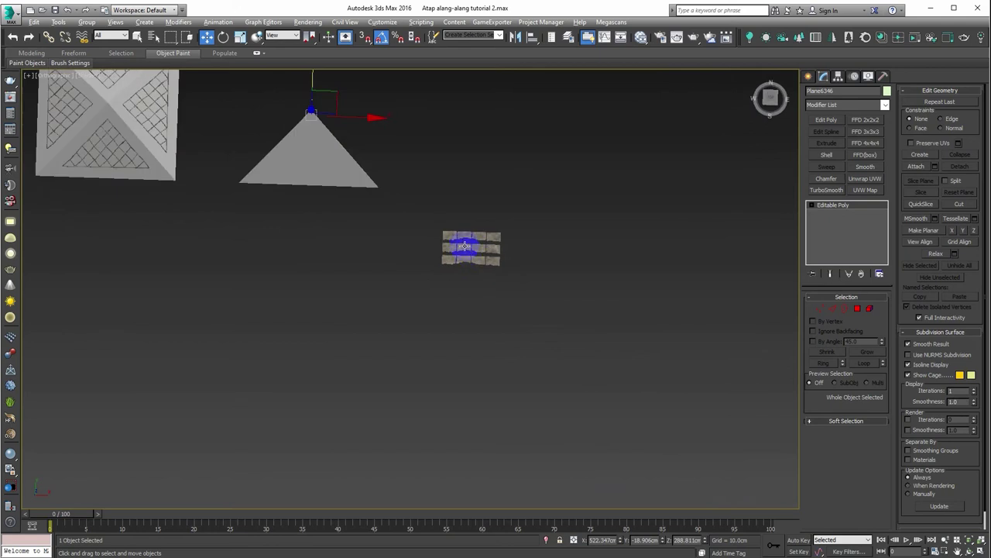
{"action": "scroll", "coordinate": [461, 240], "scroll_direction": "up", "scroll_amount": 5}
{"action": "key", "text": "t"}
{"action": "scroll", "coordinate": [411, 160], "scroll_direction": "down", "scroll_amount": 3}
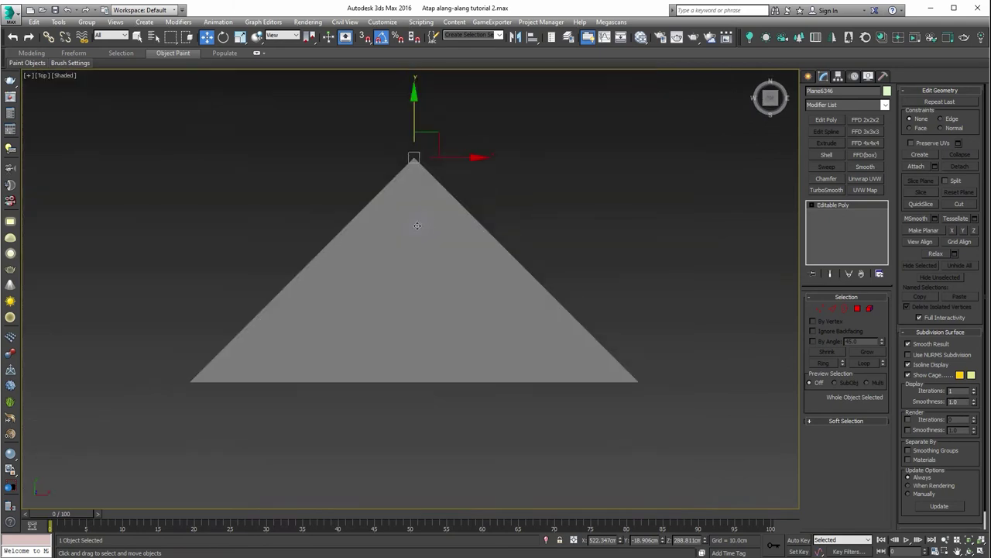
{"action": "scroll", "coordinate": [412, 159], "scroll_direction": "down", "scroll_amount": 3}
{"action": "scroll", "coordinate": [467, 230], "scroll_direction": "up", "scroll_amount": 4}
{"action": "left_click_drag", "start_coordinate": [608, 332], "coordinate": [340, 159]}
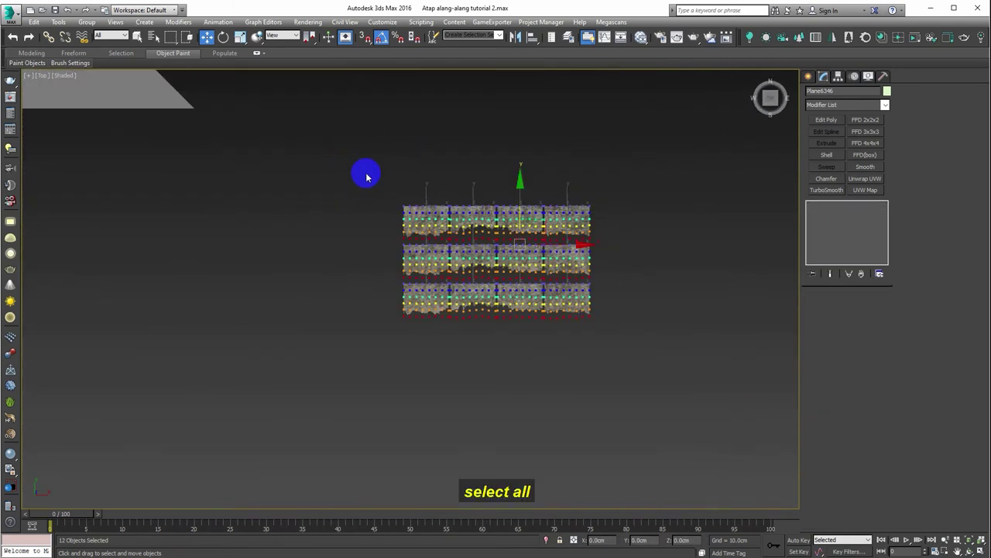
Inspect the thatch rows in Perspective, then switch to the 'thatched roof' image search in Chrome.
{"action": "mouse_move", "coordinate": [432, 193]}
{"action": "middle_mouse_down"}
{"action": "mouse_move", "coordinate": [411, 215]}
{"action": "mouse_move", "coordinate": [407, 193]}
{"action": "mouse_move", "coordinate": [421, 227]}
{"action": "mouse_move", "coordinate": [450, 230]}
{"action": "middle_mouse_up"}
{"action": "mouse_move", "coordinate": [149, 111]}
{"action": "middle_mouse_down", "text": "alt"}
{"action": "mouse_move", "coordinate": [191, 144]}
{"action": "mouse_move", "coordinate": [195, 116]}
{"action": "mouse_move", "coordinate": [495, 230]}
{"action": "middle_mouse_up", "text": "alt"}
{"action": "key", "text": "p"}
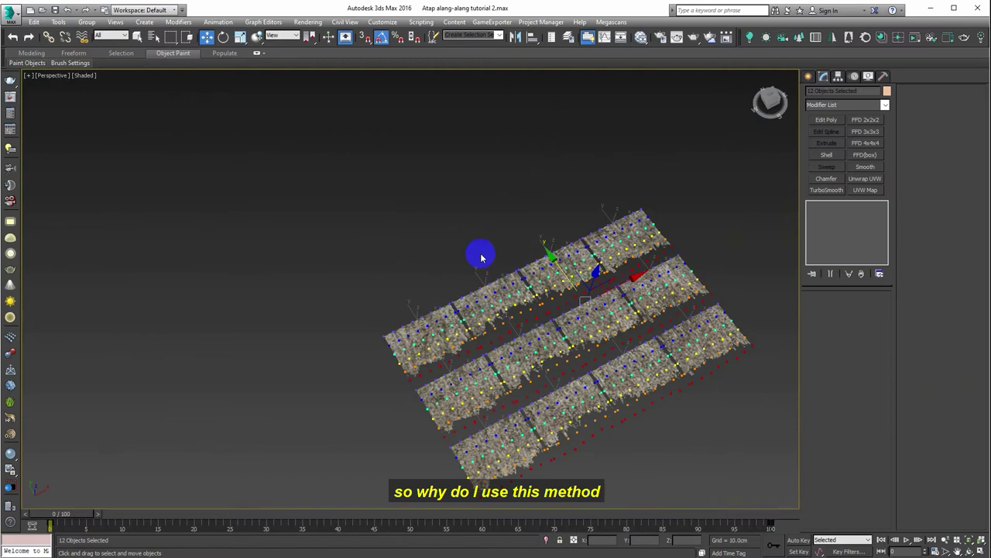
{"action": "scroll", "coordinate": [400, 193], "scroll_direction": "up", "scroll_amount": 3}
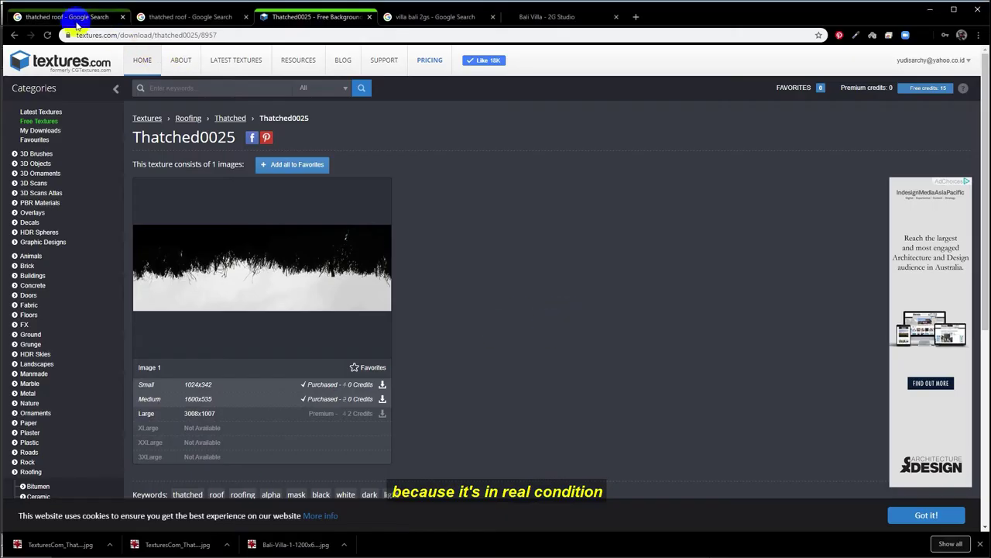
{"action": "left_click", "coordinate": [74, 18]}
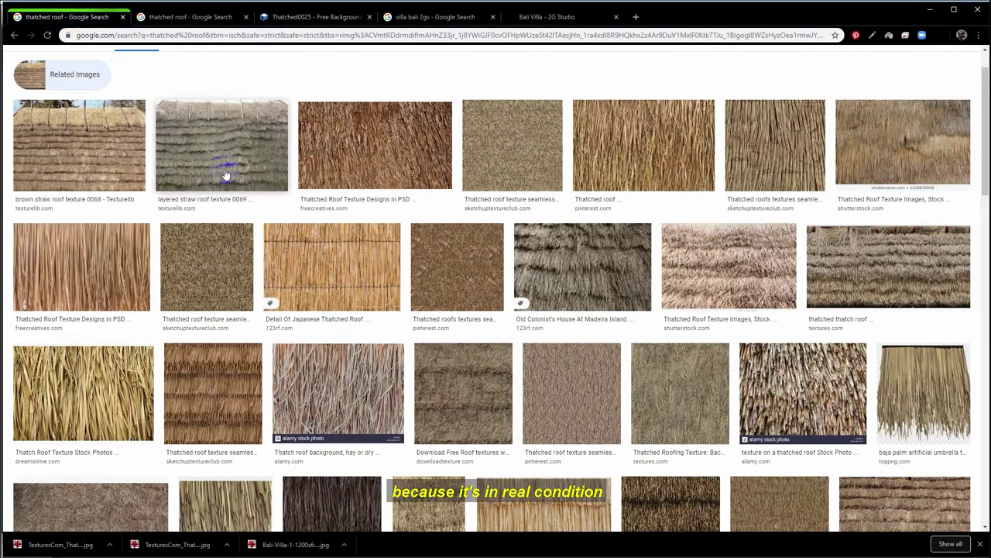
Preview the 'brown straw roof texture 0068' photo, browse the results, then minimize Chrome.
{"action": "left_click", "coordinate": [82, 143]}
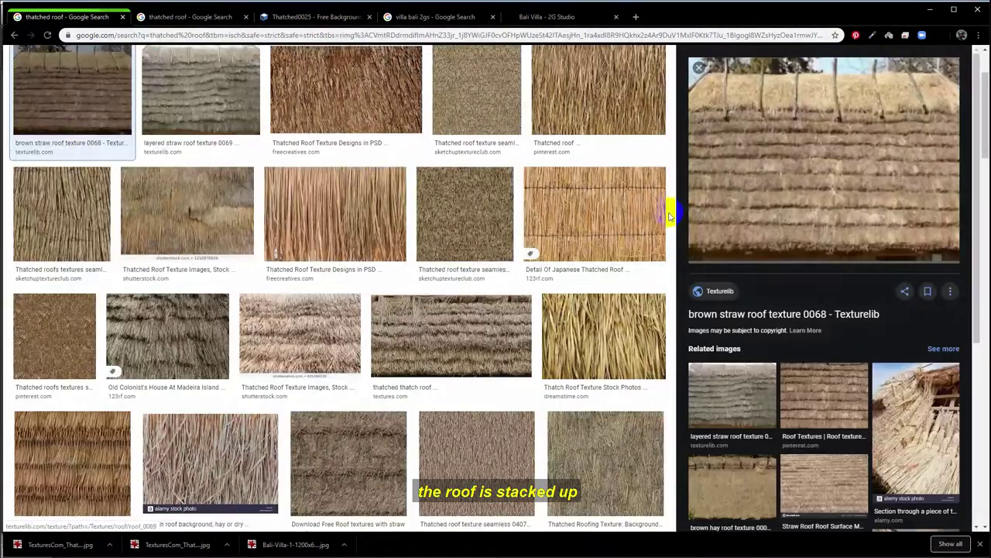
{"action": "scroll", "coordinate": [498, 248], "scroll_direction": "down", "scroll_amount": 2}
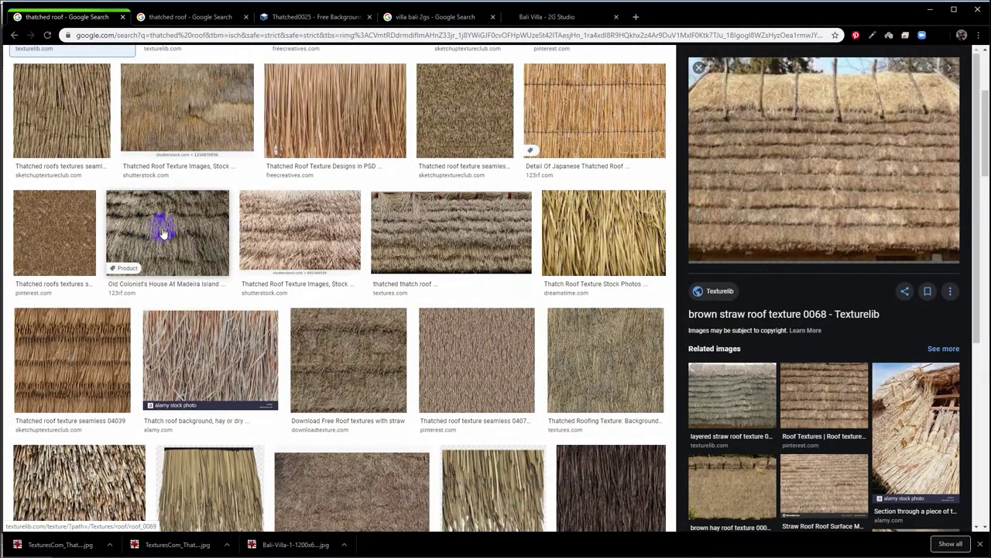
{"action": "scroll", "coordinate": [277, 160], "scroll_direction": "down", "scroll_amount": 1}
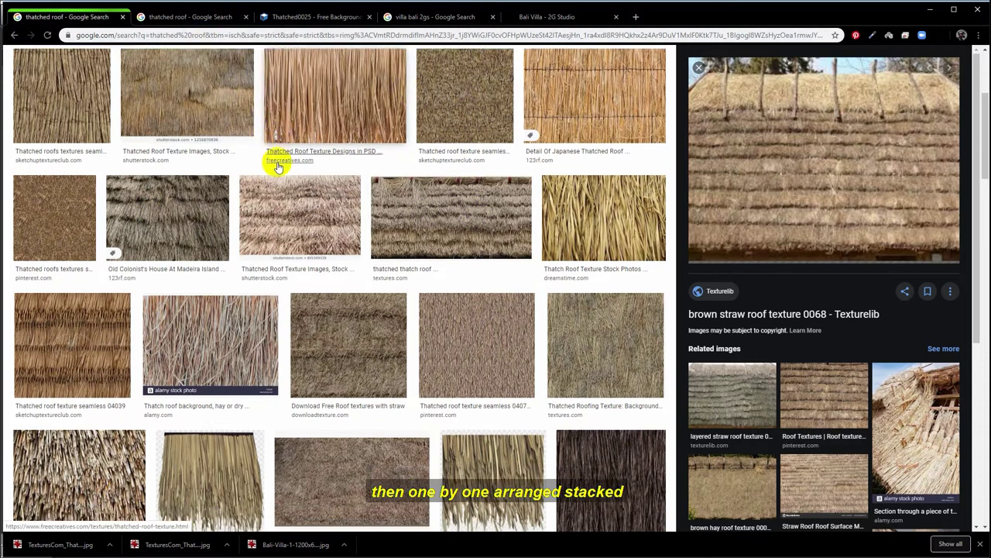
{"action": "scroll", "coordinate": [262, 266], "scroll_direction": "down", "scroll_amount": 1}
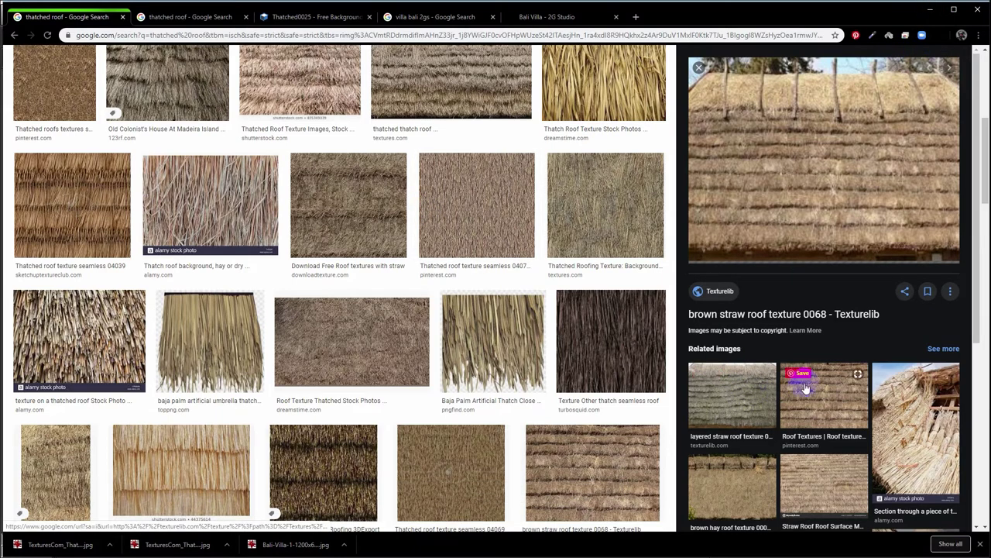
{"action": "left_click", "coordinate": [929, 19]}
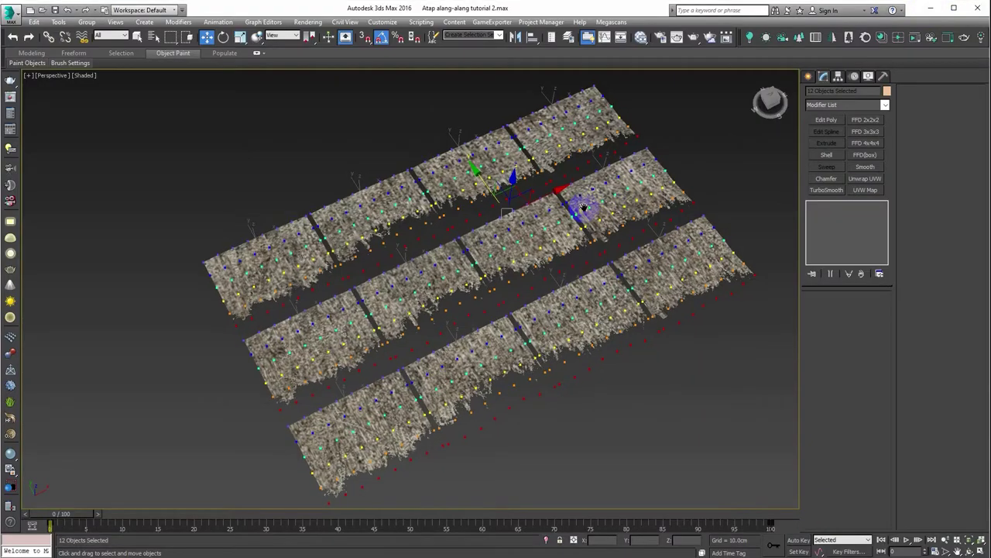
In Top view, set Object Paint to Paint With Object(s) in list and position the Paint Objects dialog.
{"action": "key", "text": "t"}
{"action": "middle_click_drag", "start_coordinate": [568, 214], "coordinate": [473, 233]}
{"action": "scroll", "coordinate": [484, 240], "scroll_direction": "down", "scroll_amount": 5}
{"action": "scroll", "coordinate": [364, 246], "scroll_direction": "down", "scroll_amount": 5}
{"action": "scroll", "coordinate": [297, 230], "scroll_direction": "up", "scroll_amount": 3}
{"action": "left_click", "coordinate": [21, 63]}
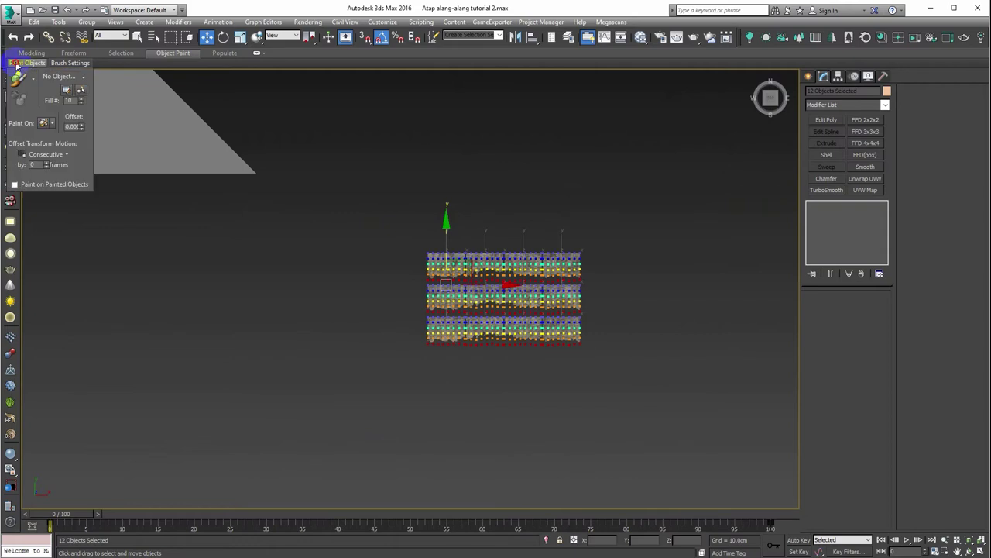
{"action": "left_click", "coordinate": [33, 79]}
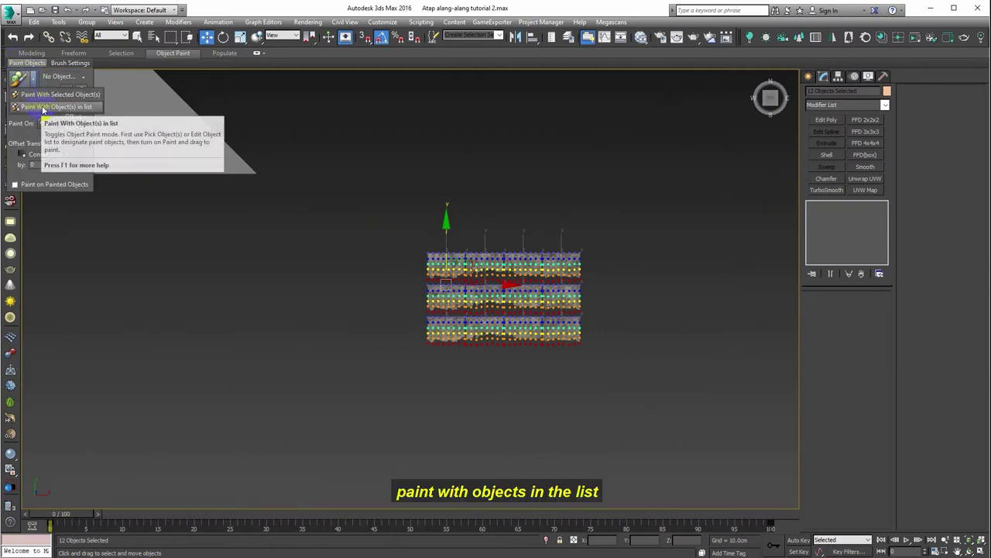
{"action": "left_click", "coordinate": [43, 108]}
{"action": "left_click_drag", "start_coordinate": [511, 206], "coordinate": [631, 211]}
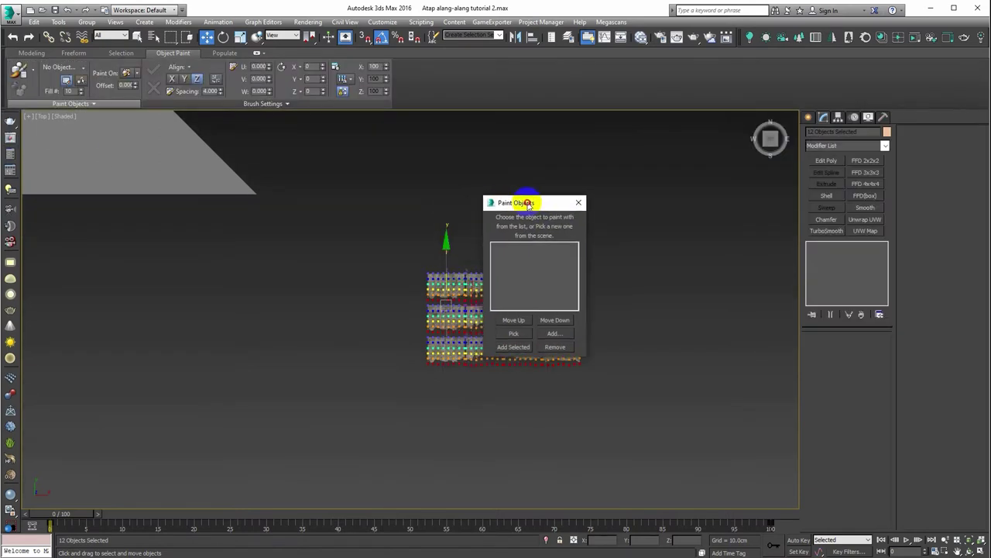
Select all twelve thatch panels and add them to the Paint Objects list.
{"action": "middle_click_drag", "start_coordinate": [472, 191], "coordinate": [433, 186]}
{"action": "scroll", "coordinate": [495, 282], "scroll_direction": "up", "scroll_amount": 3}
{"action": "scroll", "coordinate": [422, 287], "scroll_direction": "down", "scroll_amount": 5}
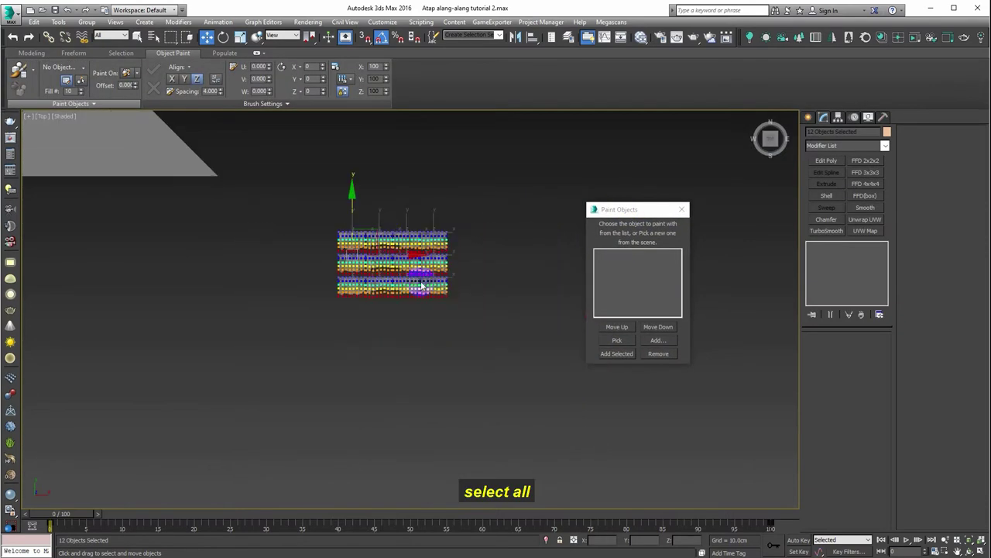
{"action": "scroll", "coordinate": [376, 242], "scroll_direction": "up", "scroll_amount": 2}
{"action": "scroll", "coordinate": [369, 240], "scroll_direction": "up", "scroll_amount": 2}
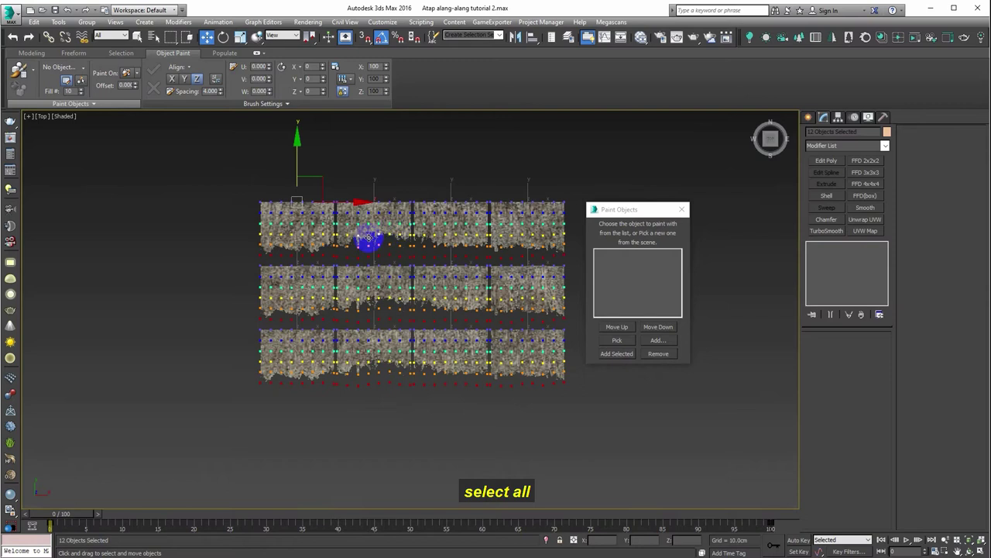
{"action": "left_click", "coordinate": [626, 354]}
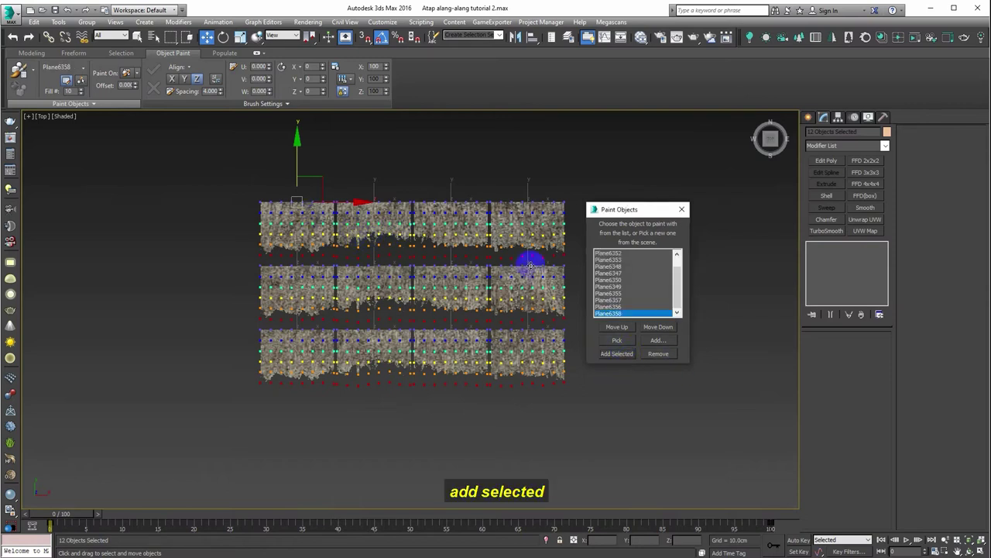
{"action": "left_click_drag", "start_coordinate": [679, 280], "coordinate": [687, 316]}
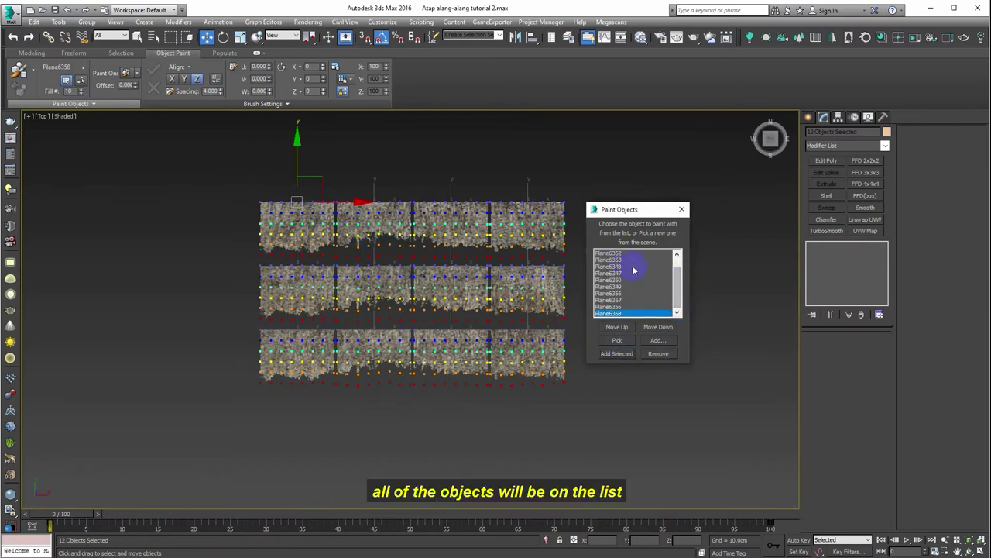
{"action": "middle_click_drag", "start_coordinate": [251, 209], "coordinate": [269, 240]}
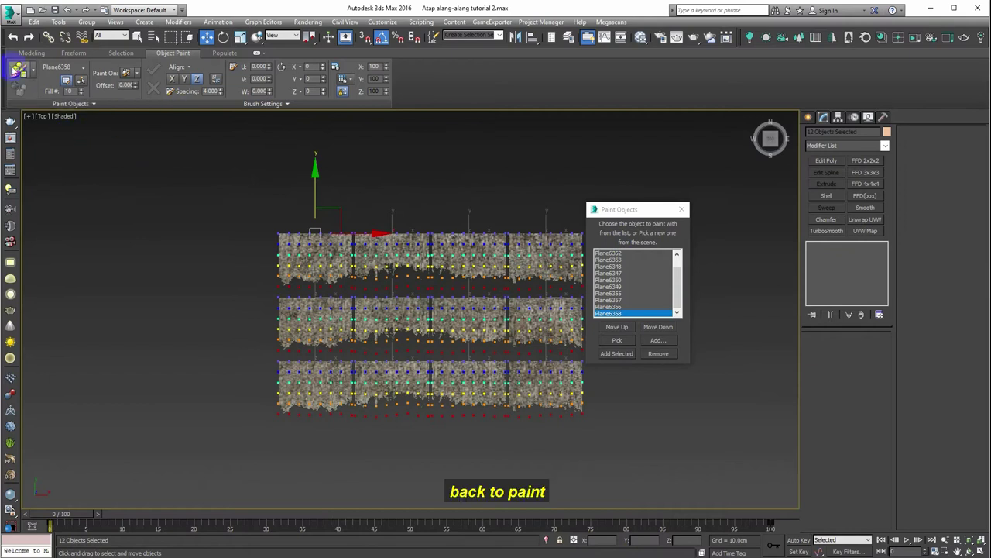
Set the paint objects option to All, Randomly and Paint On to Selected Objects.
{"action": "left_click", "coordinate": [78, 77]}
{"action": "left_click", "coordinate": [82, 73]}
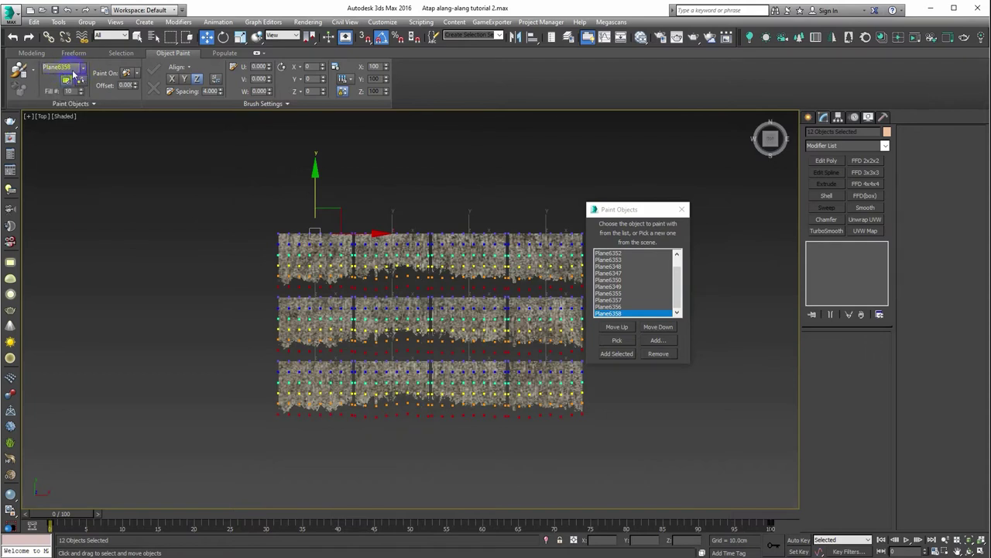
{"action": "left_click", "coordinate": [82, 75]}
{"action": "left_click", "coordinate": [68, 104]}
{"action": "left_click", "coordinate": [295, 204]}
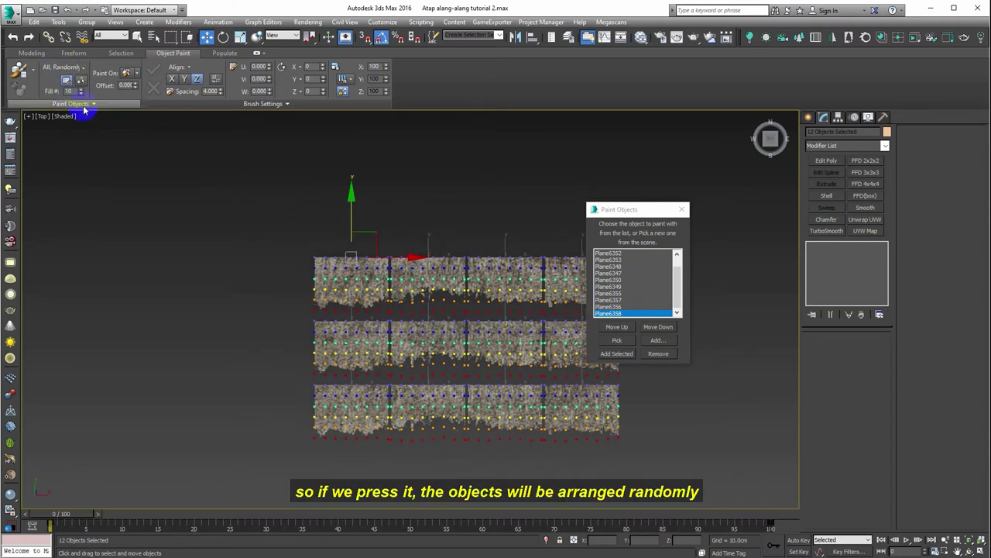
{"action": "left_click", "coordinate": [485, 295]}
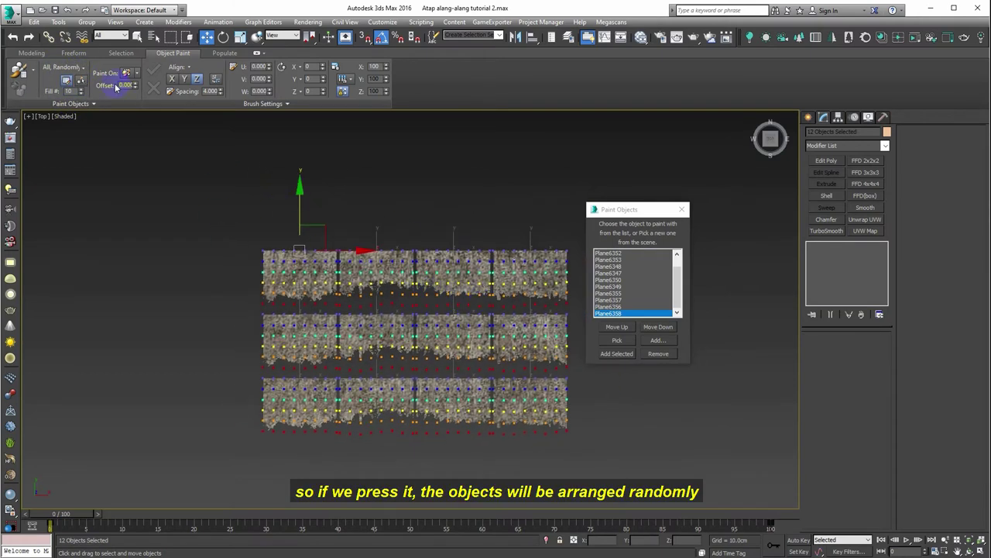
{"action": "left_click_drag", "start_coordinate": [224, 138], "coordinate": [254, 195]}
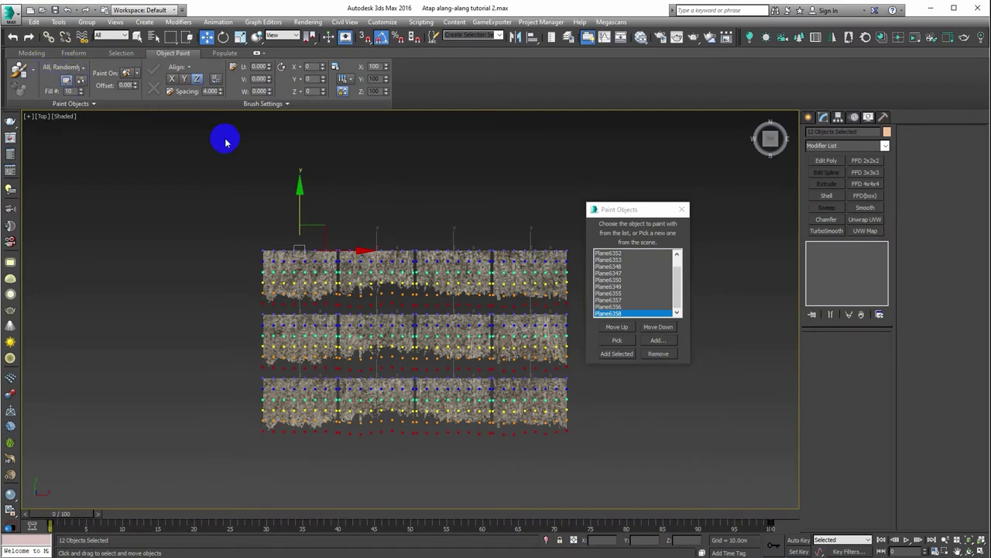
{"action": "left_click", "coordinate": [137, 74]}
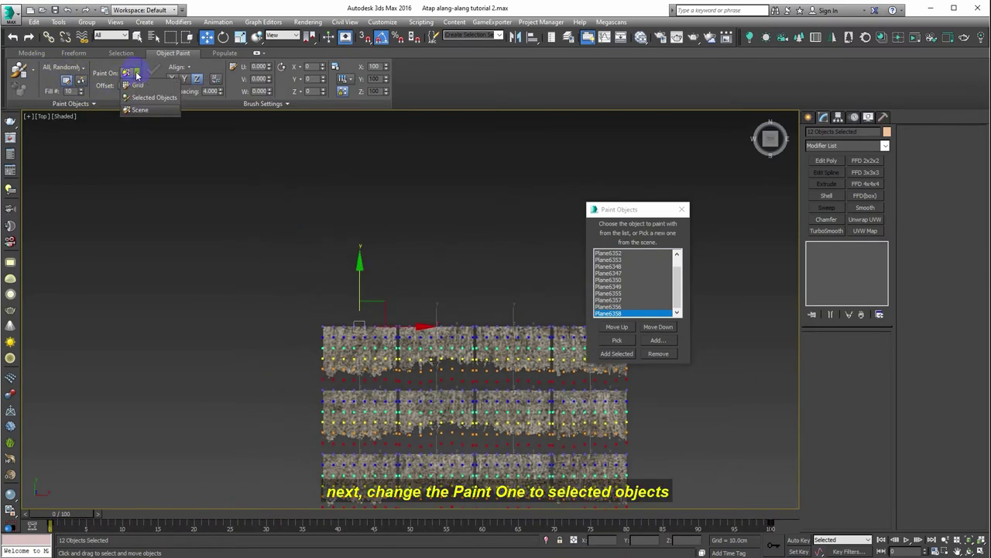
{"action": "left_click", "coordinate": [156, 98]}
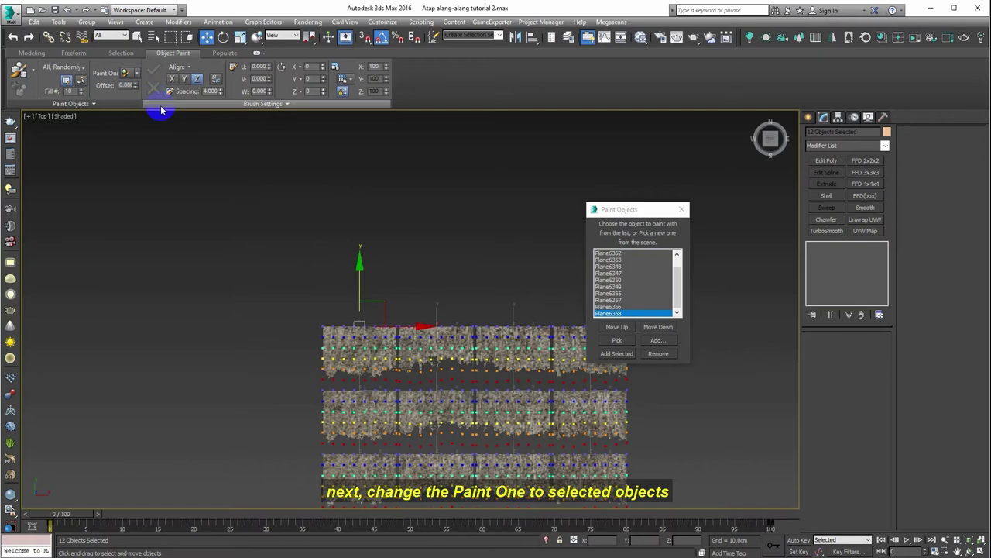
{"action": "scroll", "coordinate": [418, 273], "scroll_direction": "down", "scroll_amount": 5}
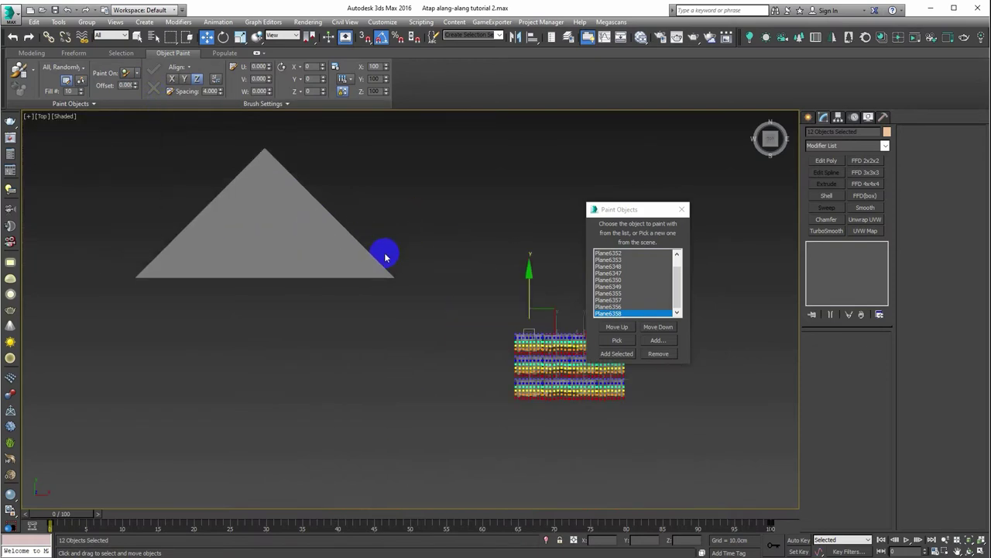
Select the triangular roof plane, return it to shaded display, and activate the Paint brush.
{"action": "left_click", "coordinate": [268, 215]}
{"action": "scroll", "coordinate": [274, 220], "scroll_direction": "up", "scroll_amount": 2}
{"action": "scroll", "coordinate": [274, 219], "scroll_direction": "up", "scroll_amount": 2}
{"action": "key", "text": "F3"}
{"action": "key", "text": "F3"}
{"action": "middle_click_drag", "start_coordinate": [334, 225], "coordinate": [331, 248]}
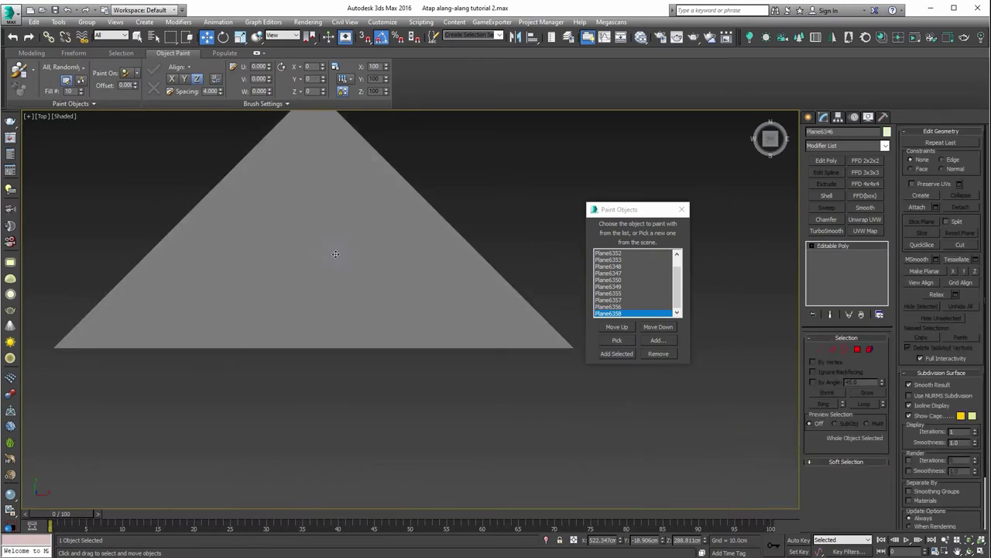
{"action": "key", "text": "shift+z"}
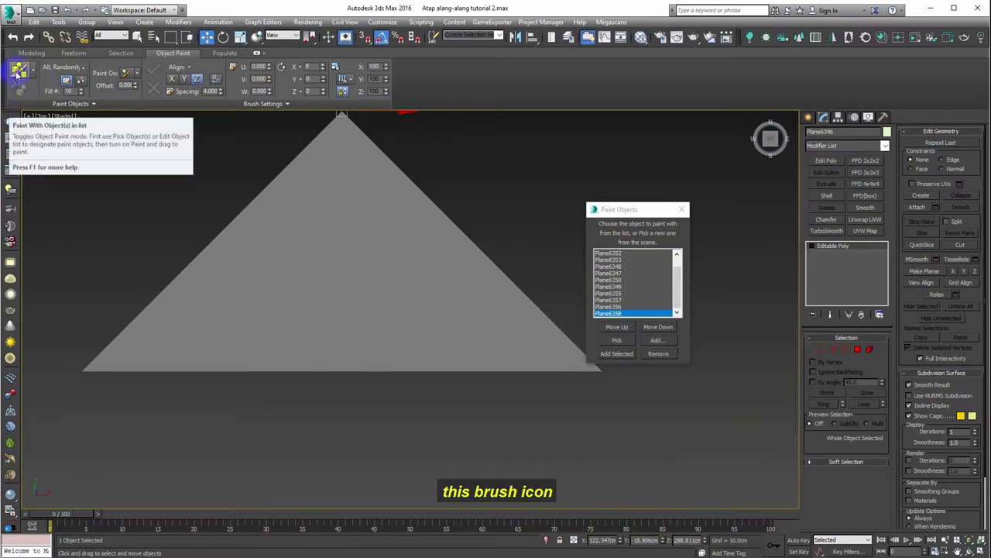
{"action": "left_click", "coordinate": [17, 72]}
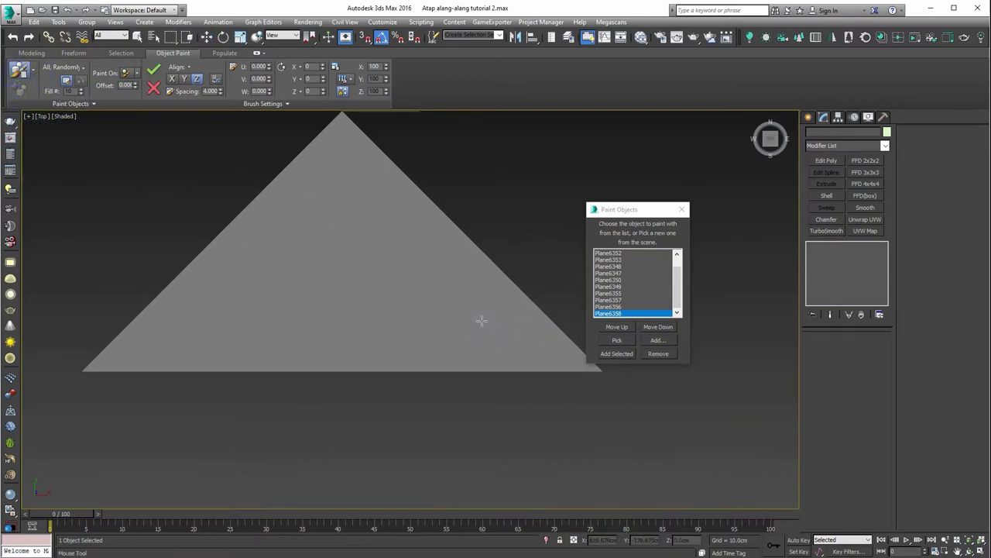
Brush a trial thatch strip left to right across the plane, then undo the reversed stroke.
{"action": "middle_click_drag", "start_coordinate": [481, 321], "coordinate": [450, 289]}
{"action": "scroll", "coordinate": [446, 295], "scroll_direction": "down", "scroll_amount": 2}
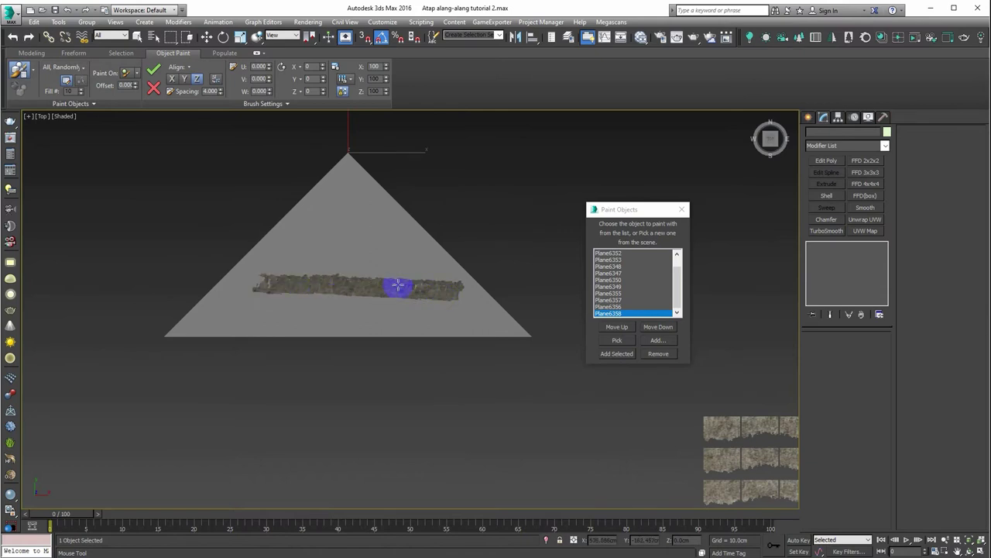
{"action": "scroll", "coordinate": [393, 287], "scroll_direction": "up", "scroll_amount": 5}
{"action": "scroll", "coordinate": [394, 287], "scroll_direction": "down", "scroll_amount": 3}
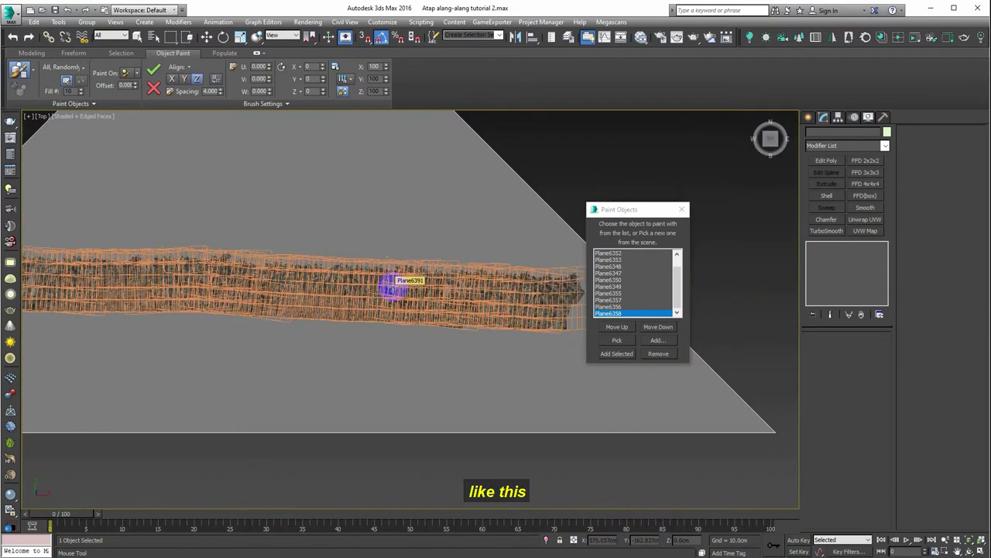
{"action": "scroll", "coordinate": [393, 283], "scroll_direction": "down", "scroll_amount": 2}
{"action": "scroll", "coordinate": [336, 294], "scroll_direction": "up", "scroll_amount": 3}
{"action": "middle_click_drag", "start_coordinate": [336, 294], "coordinate": [313, 279]}
{"action": "scroll", "coordinate": [312, 279], "scroll_direction": "down", "scroll_amount": 2}
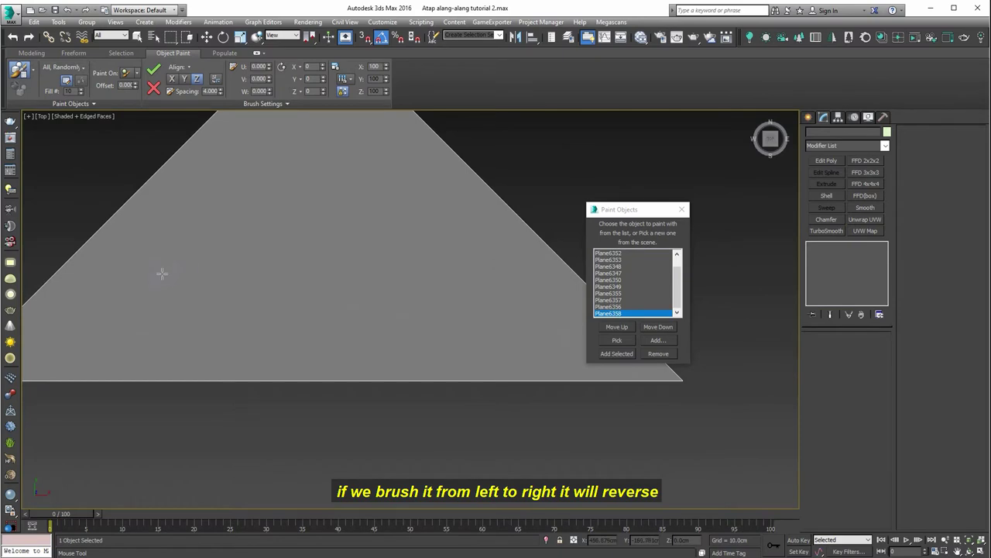
{"action": "mouse_move", "coordinate": [158, 258]}
{"action": "left_mouse_down"}
{"action": "mouse_move", "coordinate": [288, 255]}
{"action": "mouse_move", "coordinate": [381, 237]}
{"action": "left_mouse_up"}
{"action": "scroll", "coordinate": [361, 228], "scroll_direction": "up", "scroll_amount": 3}
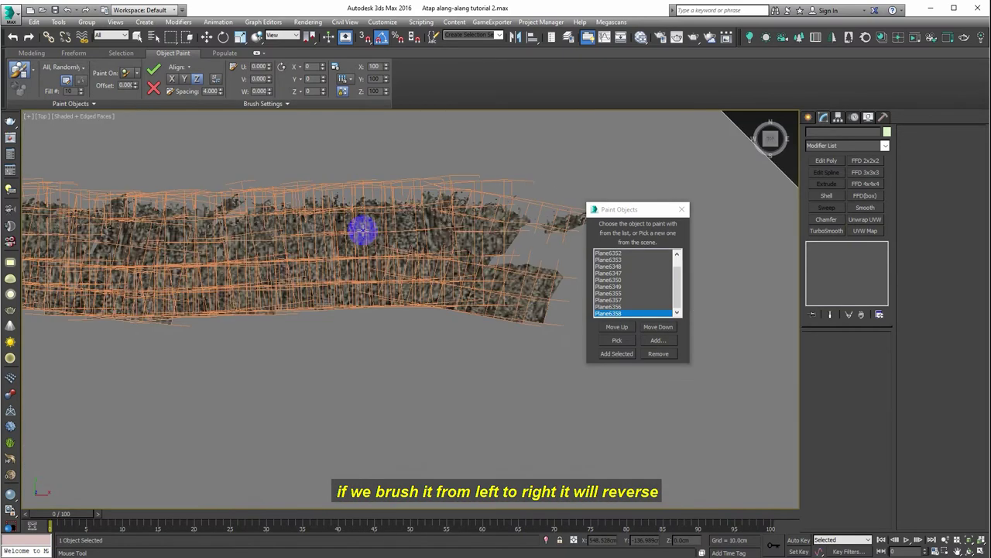
{"action": "scroll", "coordinate": [372, 225], "scroll_direction": "down", "scroll_amount": 1}
{"action": "scroll", "coordinate": [344, 243], "scroll_direction": "down", "scroll_amount": 3}
{"action": "key", "text": "ctrl+z"}
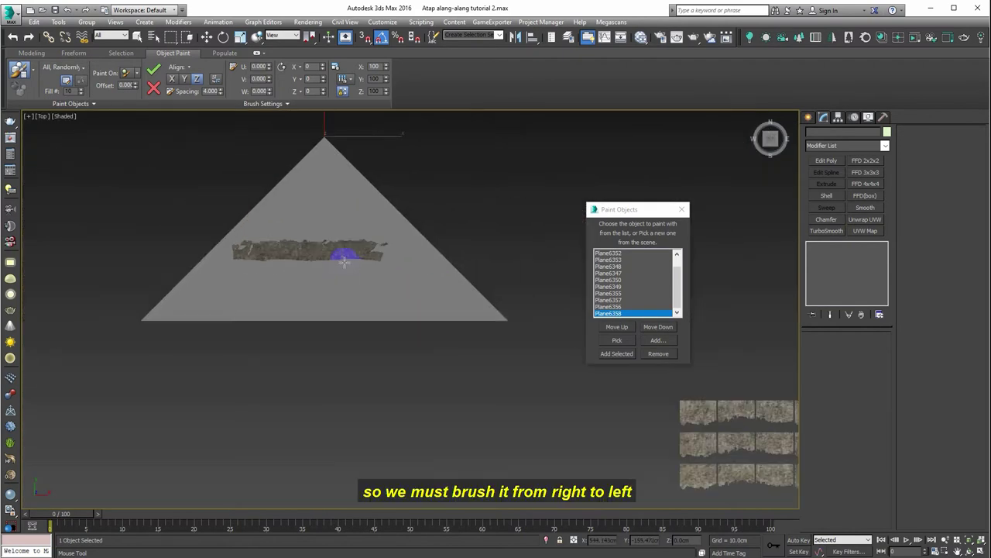
Paint thatch along the triangle's base from the right corner leftward, undoing the extra stroke.
{"action": "scroll", "coordinate": [392, 270], "scroll_direction": "up", "scroll_amount": 2}
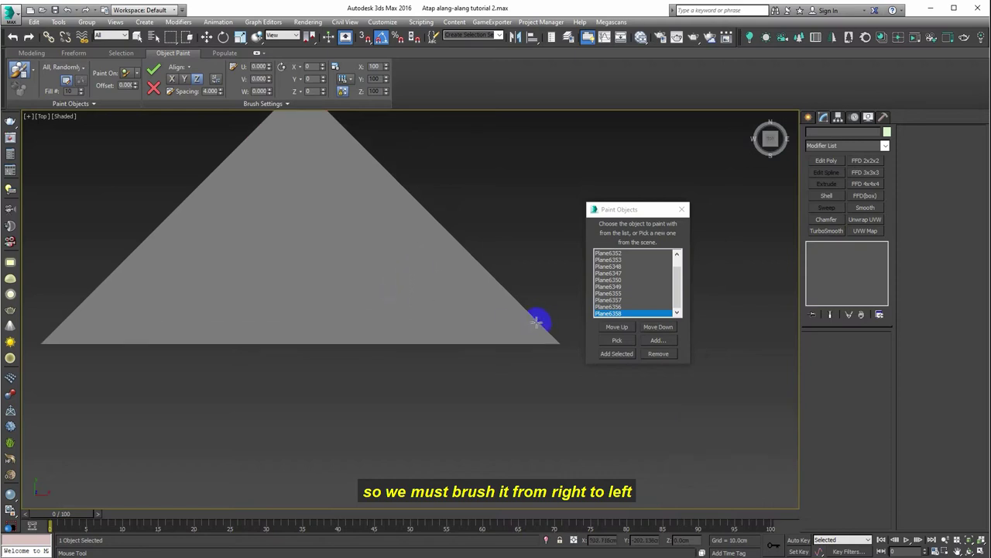
{"action": "left_click_drag", "start_coordinate": [536, 320], "coordinate": [436, 321]}
{"action": "left_click_drag", "start_coordinate": [265, 324], "coordinate": [122, 323]}
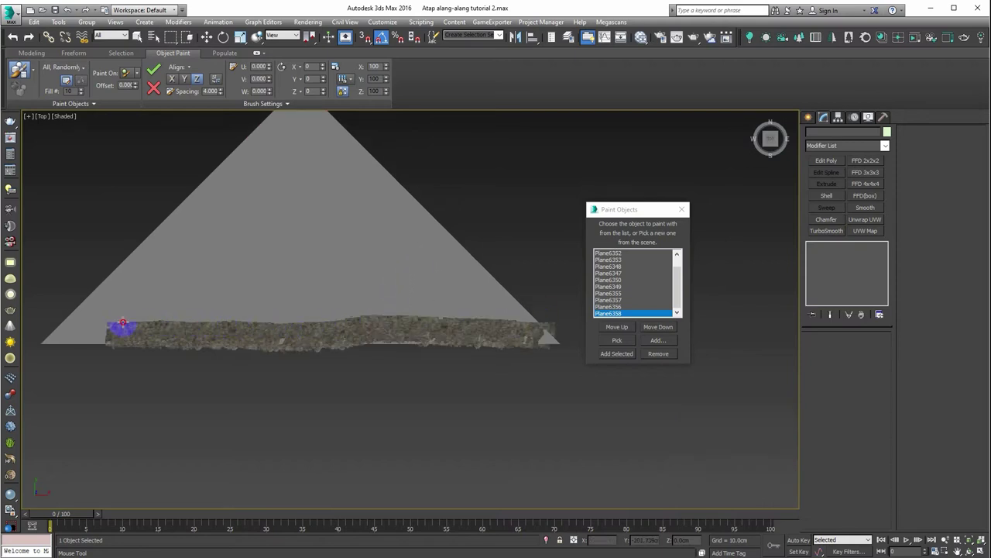
{"action": "scroll", "coordinate": [421, 321], "scroll_direction": "up", "scroll_amount": 3}
{"action": "key", "text": "ctrl+z"}
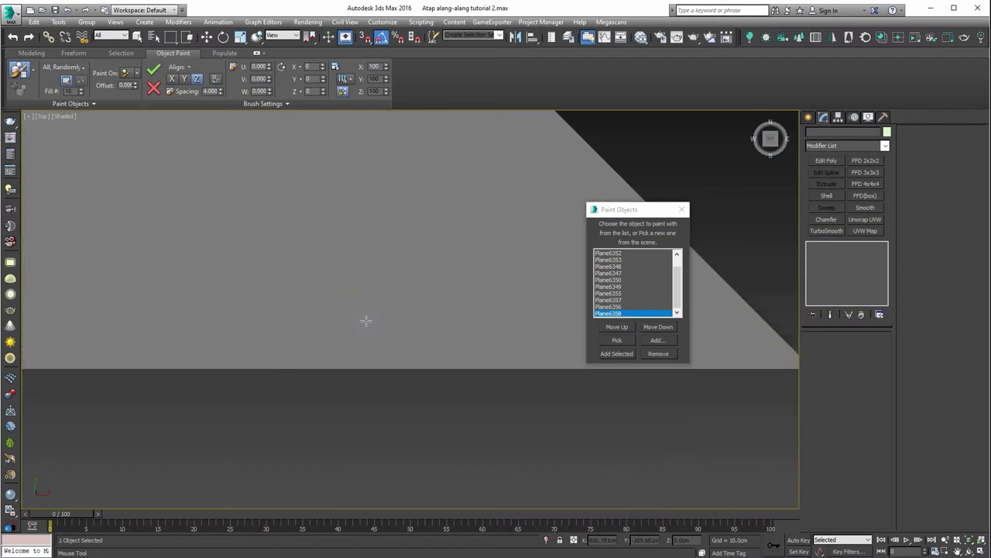
{"action": "scroll", "coordinate": [365, 320], "scroll_direction": "down", "scroll_amount": 5}
{"action": "scroll", "coordinate": [372, 309], "scroll_direction": "up", "scroll_amount": 4}
{"action": "scroll", "coordinate": [429, 323], "scroll_direction": "up", "scroll_amount": 1}
{"action": "scroll", "coordinate": [488, 318], "scroll_direction": "down", "scroll_amount": 1}
{"action": "scroll", "coordinate": [518, 330], "scroll_direction": "up", "scroll_amount": 1}
{"action": "scroll", "coordinate": [511, 331], "scroll_direction": "down", "scroll_amount": 2}
{"action": "scroll", "coordinate": [511, 331], "scroll_direction": "up", "scroll_amount": 2}
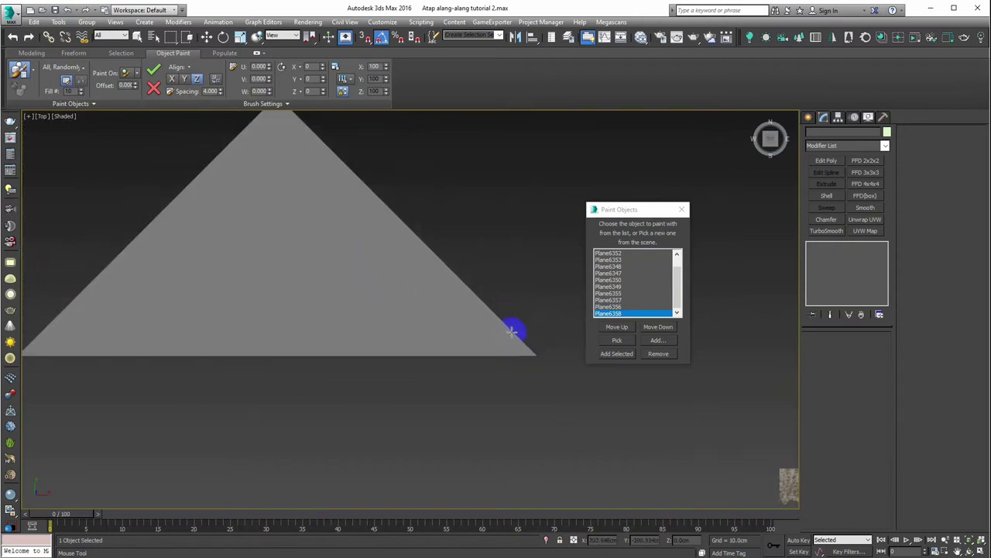
{"action": "scroll", "coordinate": [508, 330], "scroll_direction": "down", "scroll_amount": 1}
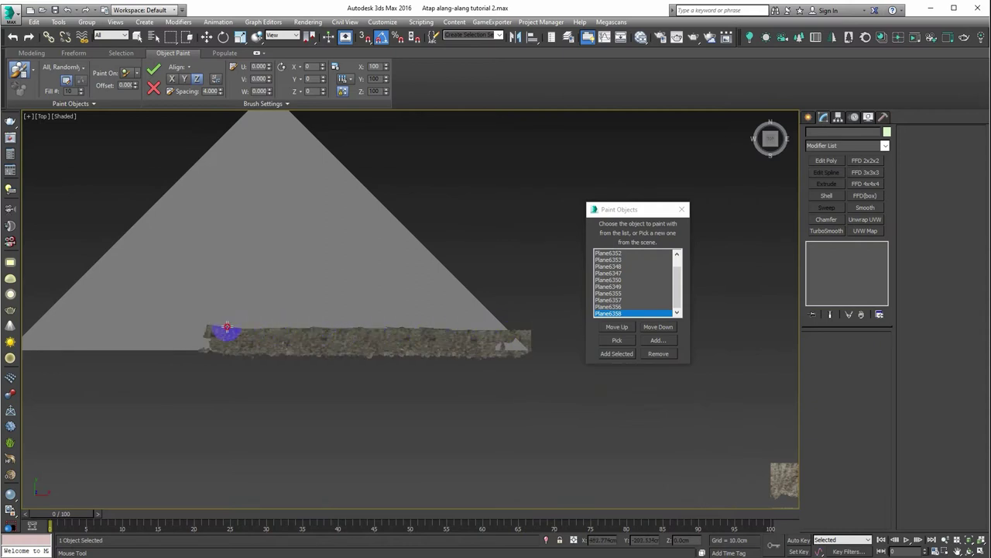
{"action": "scroll", "coordinate": [248, 313], "scroll_direction": "up", "scroll_amount": 2}
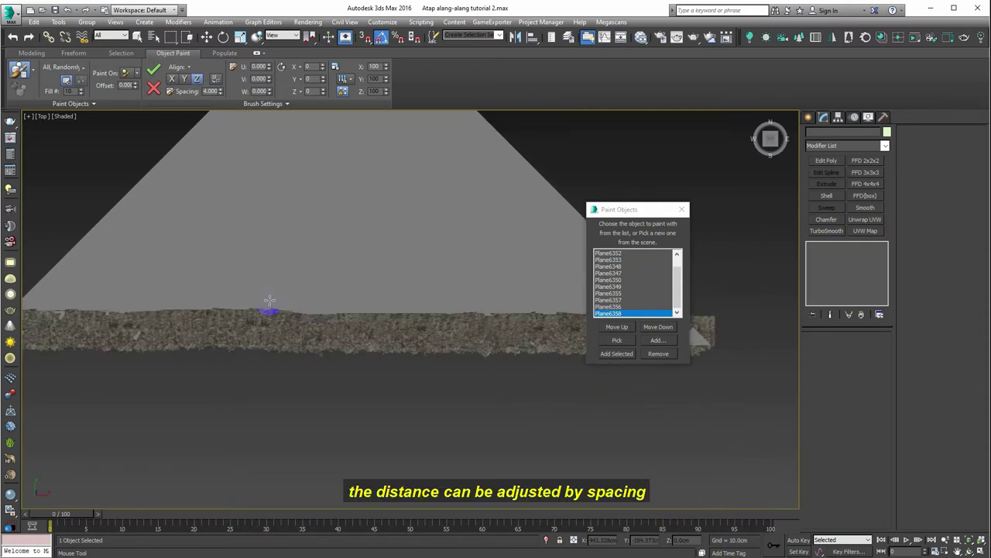
{"action": "scroll", "coordinate": [266, 310], "scroll_direction": "up", "scroll_amount": 1}
{"action": "scroll", "coordinate": [232, 154], "scroll_direction": "down", "scroll_amount": 2}
{"action": "scroll", "coordinate": [233, 139], "scroll_direction": "down", "scroll_amount": 2}
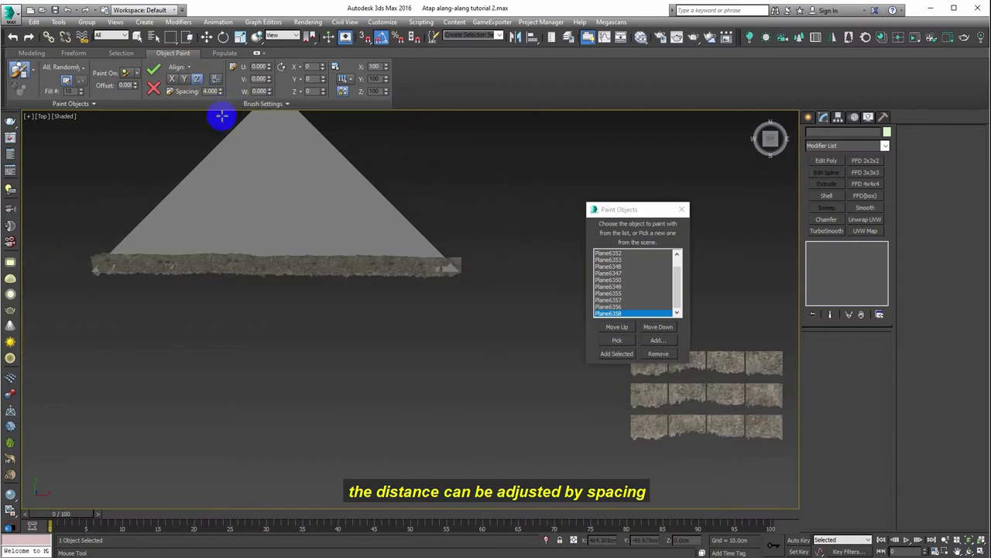
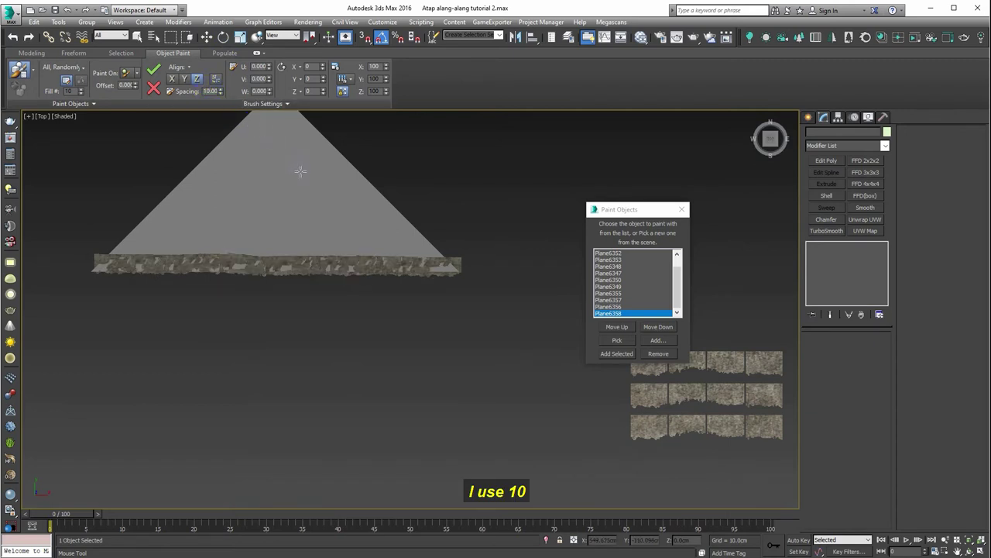
Tilt the painted grass strip to X rotation -2 so it lies along the grey roof plane.
{"action": "scroll", "coordinate": [287, 268], "scroll_direction": "up", "scroll_amount": 3}
{"action": "scroll", "coordinate": [292, 270], "scroll_direction": "up", "scroll_amount": 3}
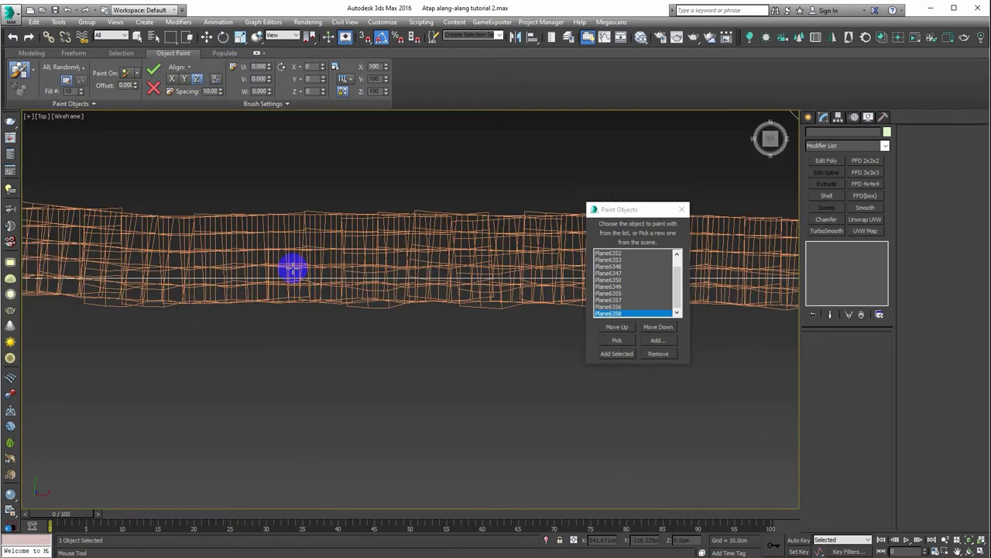
{"action": "scroll", "coordinate": [291, 269], "scroll_direction": "down", "scroll_amount": 3}
{"action": "middle_click_drag", "start_coordinate": [316, 222], "coordinate": [332, 251]}
{"action": "scroll", "coordinate": [297, 167], "scroll_direction": "up", "scroll_amount": 2}
{"action": "scroll", "coordinate": [302, 147], "scroll_direction": "down", "scroll_amount": 2}
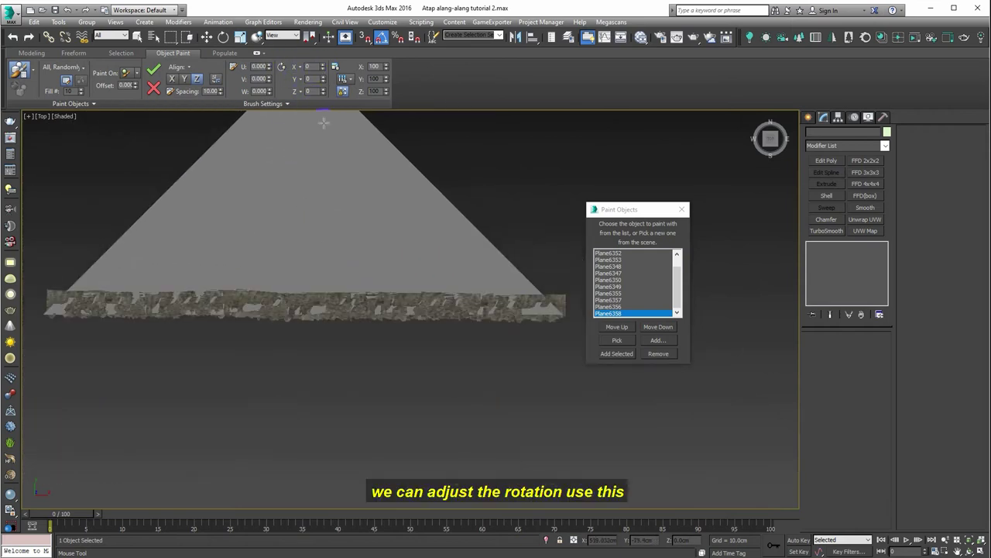
{"action": "mouse_move", "coordinate": [336, 174]}
{"action": "middle_mouse_down", "text": "alt"}
{"action": "mouse_move", "coordinate": [369, 133]}
{"action": "mouse_move", "coordinate": [454, 261]}
{"action": "mouse_move", "coordinate": [435, 225]}
{"action": "mouse_move", "coordinate": [290, 127]}
{"action": "middle_mouse_up", "text": "alt"}
{"action": "mouse_move", "coordinate": [323, 69]}
{"action": "left_mouse_down"}
{"action": "mouse_move", "coordinate": [325, 79]}
{"action": "mouse_move", "coordinate": [322, 66]}
{"action": "left_mouse_up"}
{"action": "middle_click_drag", "start_coordinate": [400, 159], "coordinate": [428, 203], "text": "alt"}
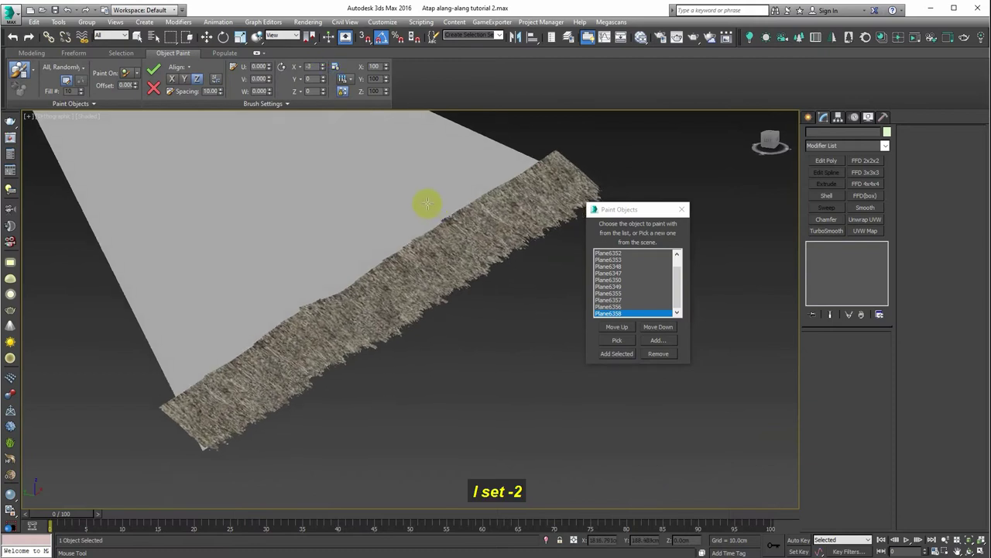
{"action": "left_click", "coordinate": [323, 71]}
{"action": "left_click", "coordinate": [324, 69]}
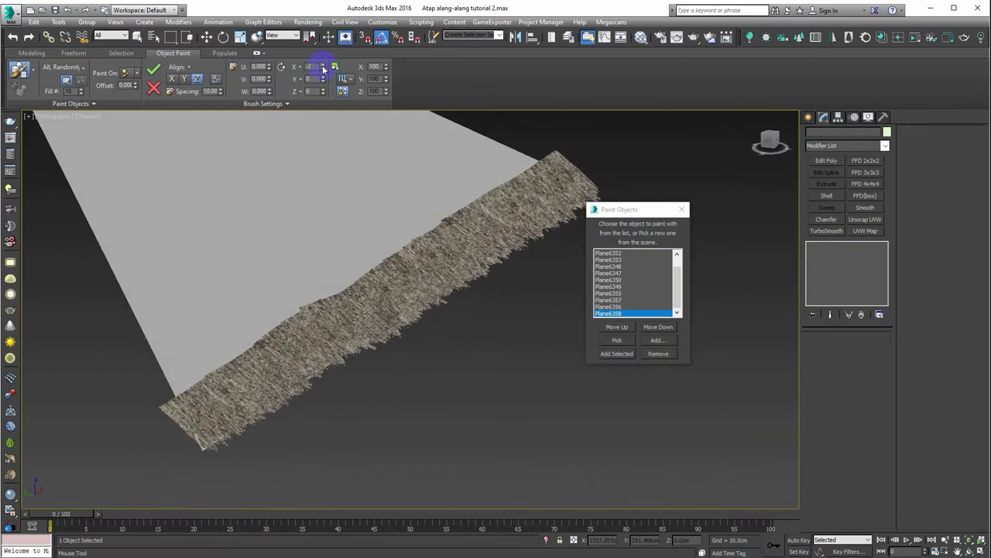
{"action": "middle_click_drag", "start_coordinate": [409, 165], "coordinate": [381, 128], "text": "alt"}
Try a grass scale of 120, then return all scale spinners to 100.
{"action": "left_click_drag", "start_coordinate": [386, 65], "coordinate": [377, 68]}
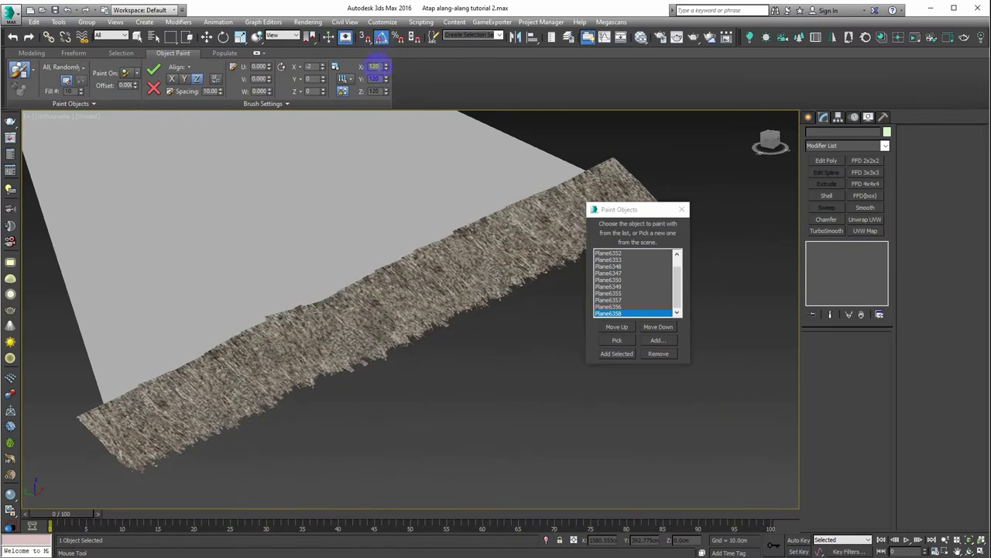
{"action": "type", "text": "00"}
{"action": "key", "text": "Return"}
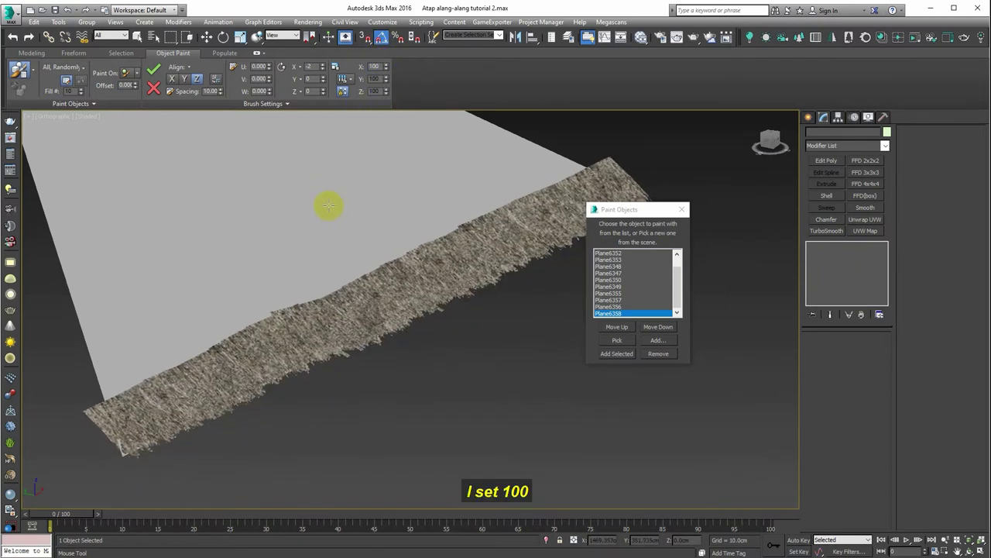
{"action": "middle_click_drag", "start_coordinate": [348, 213], "coordinate": [344, 203], "text": "alt"}
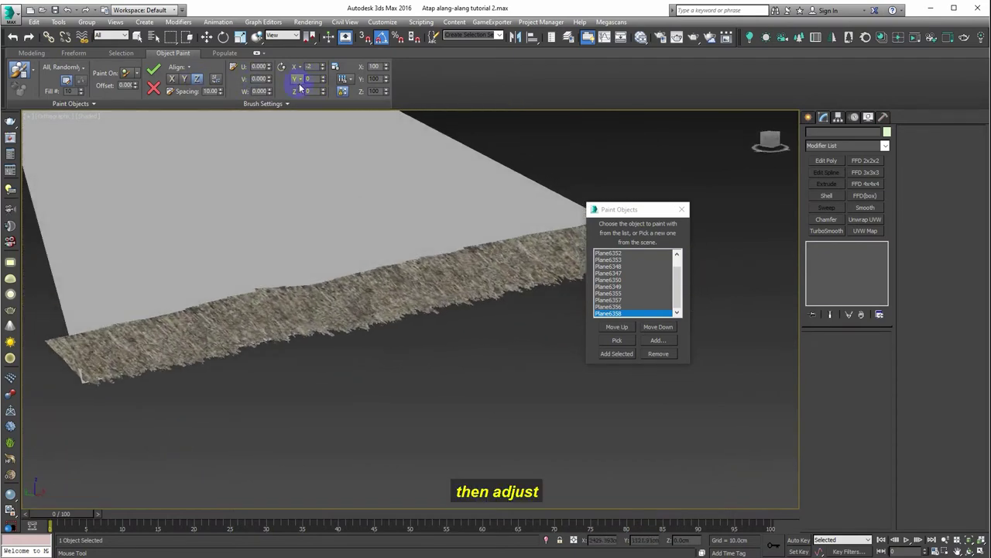
{"action": "left_click", "coordinate": [342, 80]}
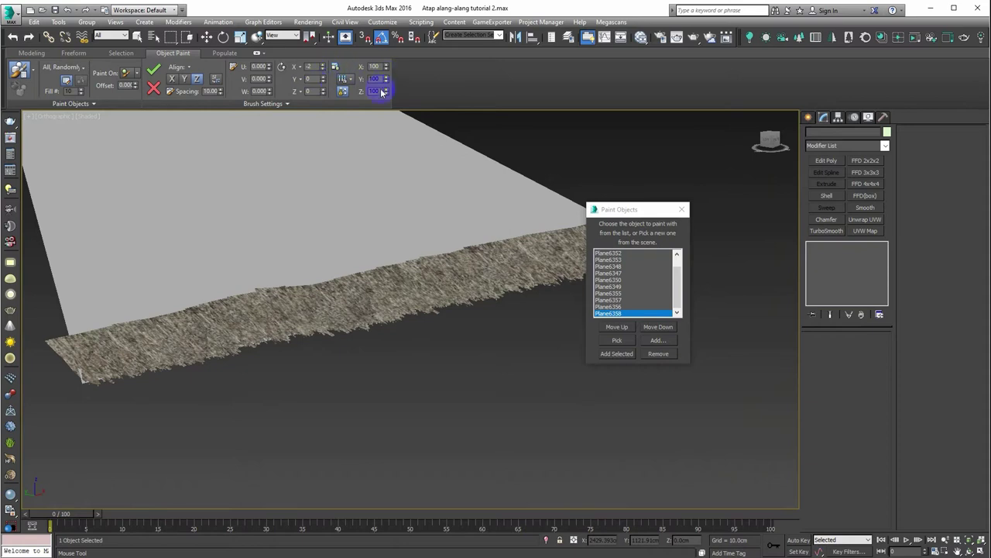
{"action": "left_click", "coordinate": [359, 103]}
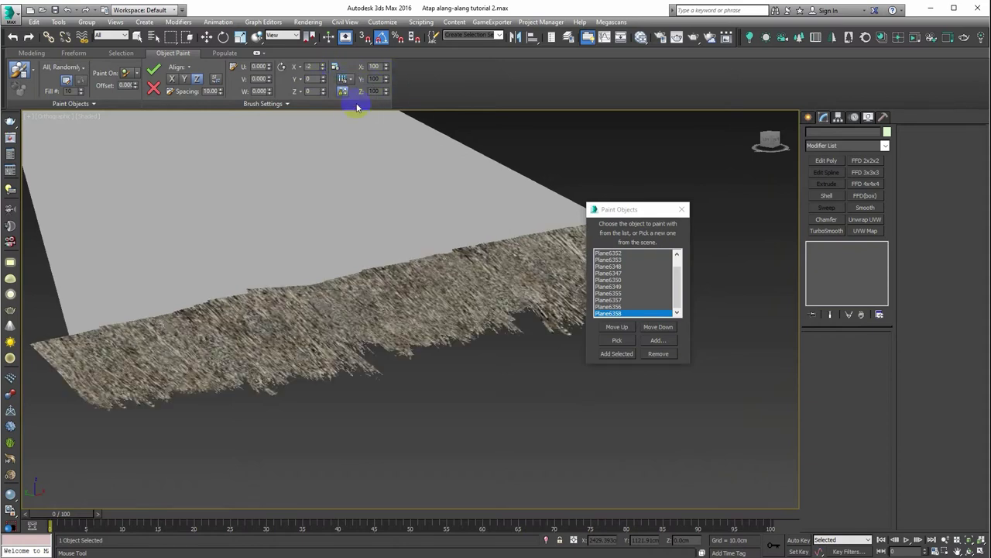
{"action": "left_click_drag", "start_coordinate": [385, 70], "coordinate": [379, 74]}
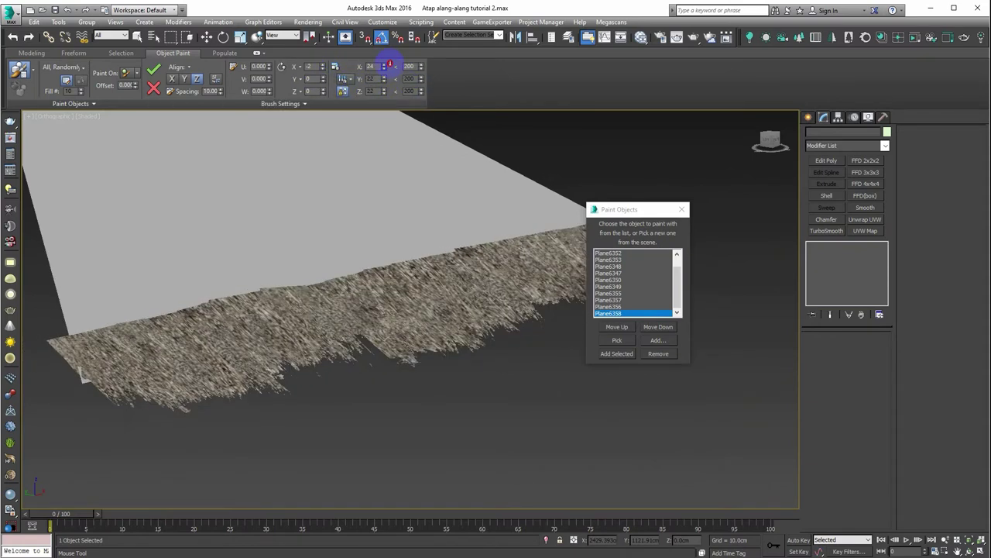
{"action": "left_click", "coordinate": [349, 80]}
{"action": "left_click", "coordinate": [352, 93]}
{"action": "mouse_move", "coordinate": [454, 184]}
{"action": "middle_mouse_down", "text": "alt"}
{"action": "mouse_move", "coordinate": [379, 211]}
{"action": "mouse_move", "coordinate": [372, 201]}
{"action": "mouse_move", "coordinate": [390, 186]}
{"action": "mouse_move", "coordinate": [310, 239]}
{"action": "mouse_move", "coordinate": [325, 116]}
{"action": "middle_mouse_up", "text": "alt"}
{"action": "left_click_drag", "start_coordinate": [324, 91], "coordinate": [325, 91]}
{"action": "left_click", "coordinate": [310, 91]}
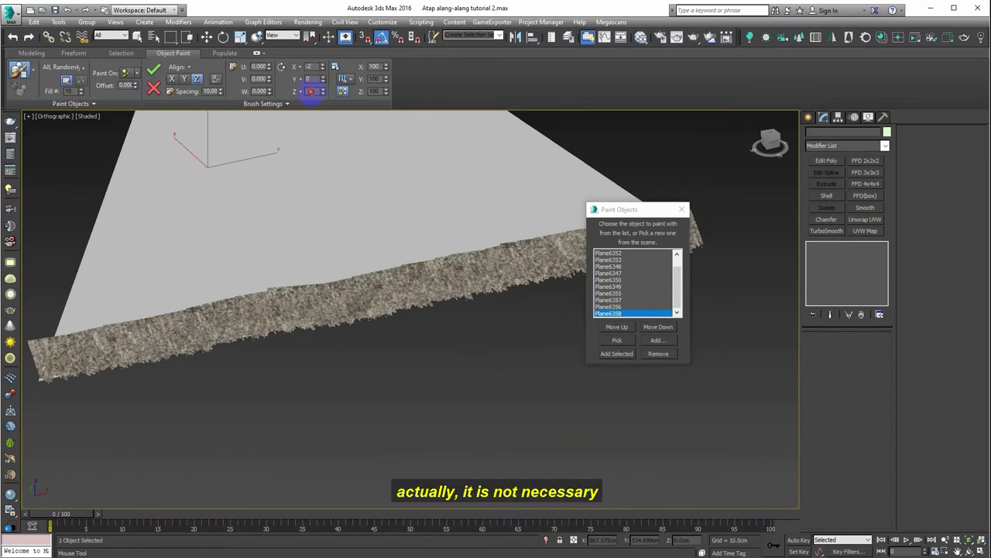
{"action": "type", "text": "0"}
{"action": "key", "text": "Return"}
{"action": "mouse_move", "coordinate": [331, 168]}
{"action": "middle_mouse_down", "text": "alt"}
{"action": "mouse_move", "coordinate": [364, 193]}
{"action": "mouse_move", "coordinate": [342, 222]}
{"action": "middle_mouse_up", "text": "alt"}
{"action": "key", "text": "t"}
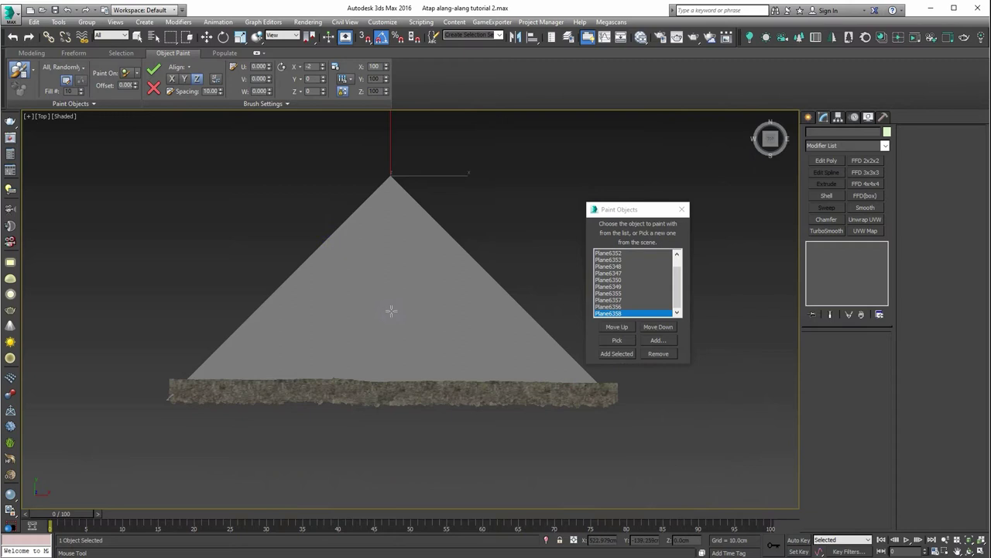
Paint leftward rows of grass from the roof's right corner partway up the triangle.
{"action": "left_click_drag", "start_coordinate": [609, 211], "coordinate": [703, 198]}
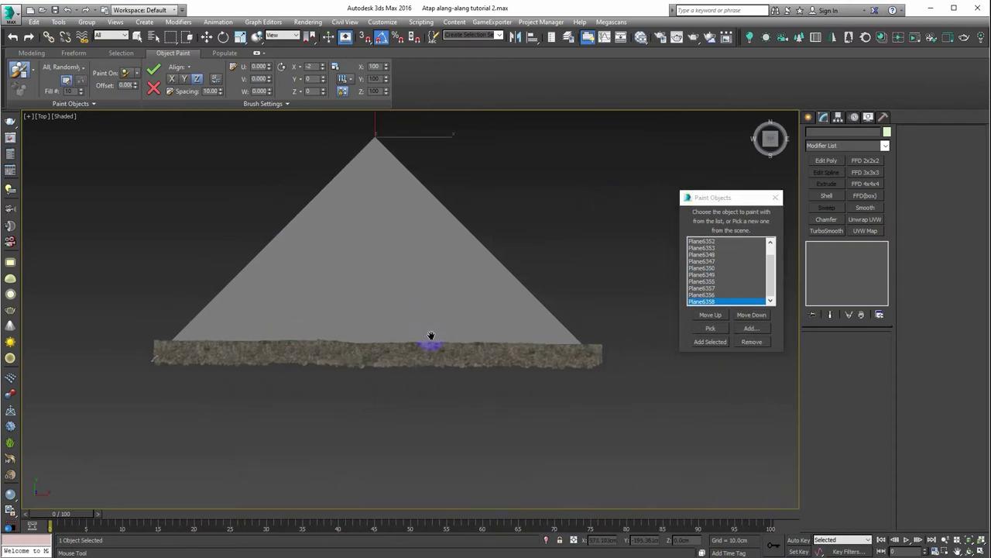
{"action": "scroll", "coordinate": [436, 343], "scroll_direction": "up", "scroll_amount": 2}
{"action": "mouse_move", "coordinate": [578, 331]}
{"action": "left_mouse_down"}
{"action": "mouse_move", "coordinate": [590, 330]}
{"action": "mouse_move", "coordinate": [372, 333]}
{"action": "mouse_move", "coordinate": [146, 315]}
{"action": "left_mouse_up"}
{"action": "left_click_drag", "start_coordinate": [589, 325], "coordinate": [214, 326]}
{"action": "mouse_move", "coordinate": [565, 307]}
{"action": "left_mouse_down"}
{"action": "mouse_move", "coordinate": [414, 312]}
{"action": "mouse_move", "coordinate": [166, 296]}
{"action": "left_mouse_up"}
{"action": "left_click_drag", "start_coordinate": [552, 287], "coordinate": [194, 280]}
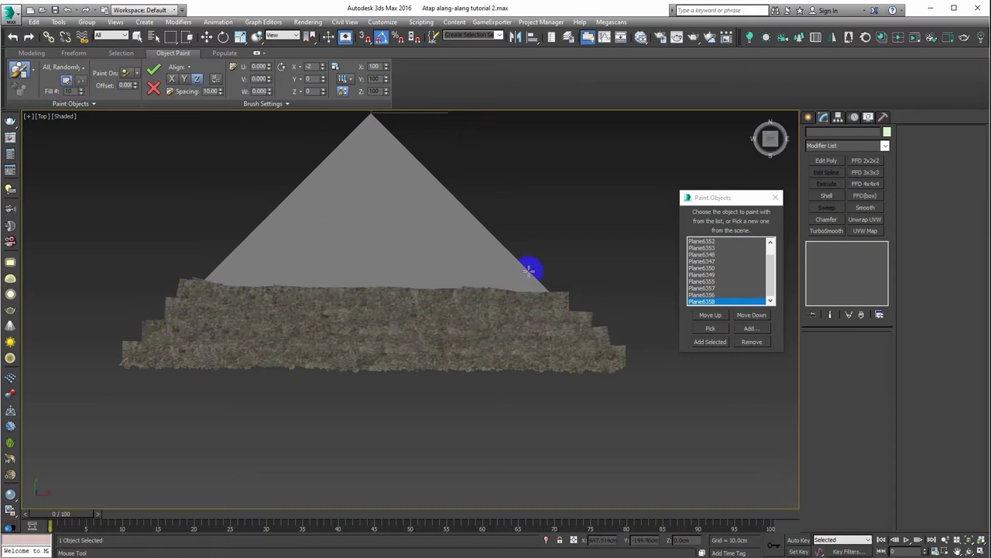
{"action": "left_click_drag", "start_coordinate": [529, 269], "coordinate": [225, 260]}
{"action": "left_click_drag", "start_coordinate": [502, 250], "coordinate": [213, 244]}
{"action": "mouse_move", "coordinate": [496, 226]}
{"action": "left_mouse_down"}
{"action": "mouse_move", "coordinate": [339, 239]}
{"action": "mouse_move", "coordinate": [221, 225]}
{"action": "left_mouse_up"}
{"action": "left_click_drag", "start_coordinate": [462, 215], "coordinate": [328, 219]}
Stack further grass rows until the roof apex is covered.
{"action": "middle_click_drag", "start_coordinate": [328, 219], "coordinate": [412, 243]}
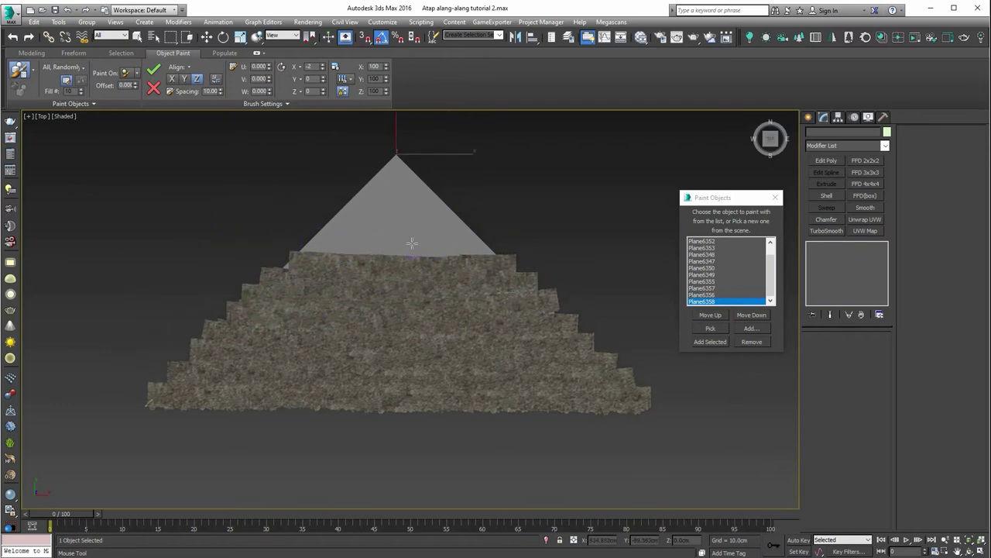
{"action": "left_click_drag", "start_coordinate": [481, 237], "coordinate": [310, 236]}
{"action": "left_click_drag", "start_coordinate": [461, 215], "coordinate": [385, 221]}
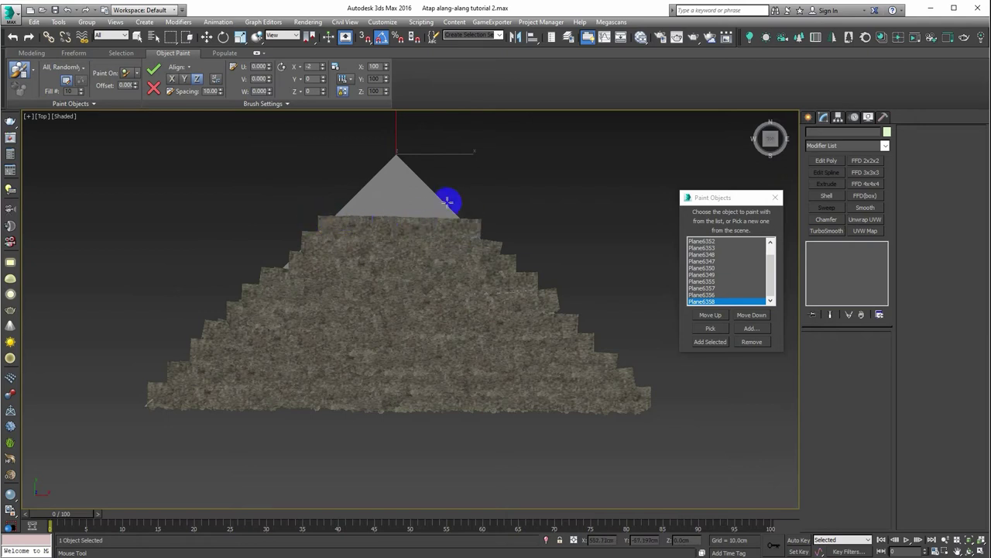
{"action": "scroll", "coordinate": [441, 194], "scroll_direction": "up", "scroll_amount": 2}
{"action": "left_click_drag", "start_coordinate": [431, 181], "coordinate": [290, 181]}
{"action": "mouse_move", "coordinate": [411, 163]}
{"action": "left_mouse_down"}
{"action": "mouse_move", "coordinate": [348, 160]}
{"action": "mouse_move", "coordinate": [353, 134]}
{"action": "left_mouse_up"}
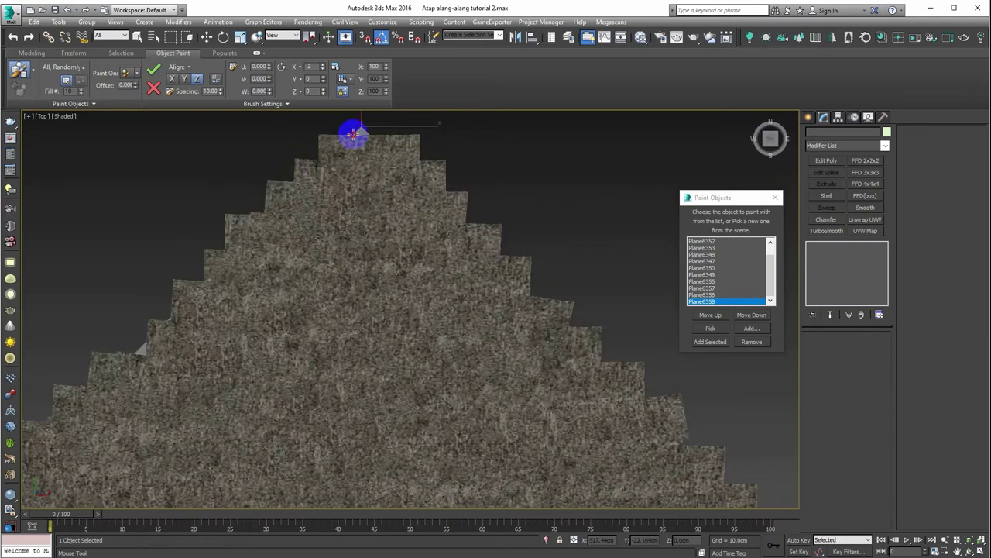
{"action": "scroll", "coordinate": [438, 181], "scroll_direction": "down", "scroll_amount": 5}
{"action": "mouse_move", "coordinate": [438, 181]}
{"action": "middle_mouse_down", "text": "alt"}
{"action": "mouse_move", "coordinate": [274, 233]}
{"action": "mouse_move", "coordinate": [383, 283]}
{"action": "mouse_move", "coordinate": [349, 224]}
{"action": "mouse_move", "coordinate": [291, 203]}
{"action": "middle_mouse_up", "text": "alt"}
Keep the grass tilt at -2 after trying 3 and -3, then commit the painting.
{"action": "left_click", "coordinate": [322, 66]}
{"action": "left_click", "coordinate": [322, 66]}
{"action": "left_click", "coordinate": [322, 66]}
{"action": "left_click", "coordinate": [322, 66]}
{"action": "left_click", "coordinate": [322, 68]}
{"action": "left_click", "coordinate": [322, 68]}
{"action": "left_click", "coordinate": [322, 68]}
{"action": "middle_click_drag", "start_coordinate": [454, 204], "coordinate": [442, 177], "text": "alt"}
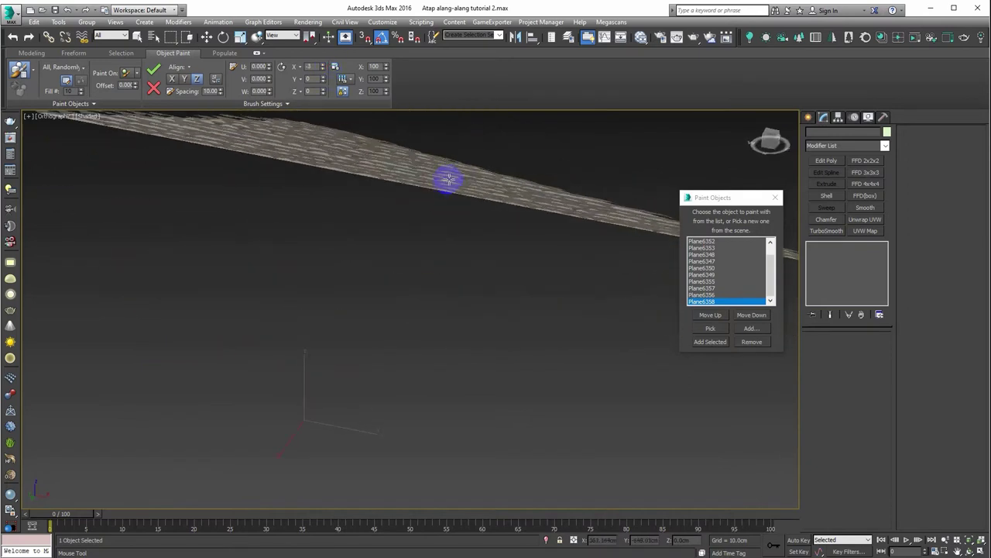
{"action": "left_click", "coordinate": [323, 70]}
{"action": "left_click", "coordinate": [322, 67]}
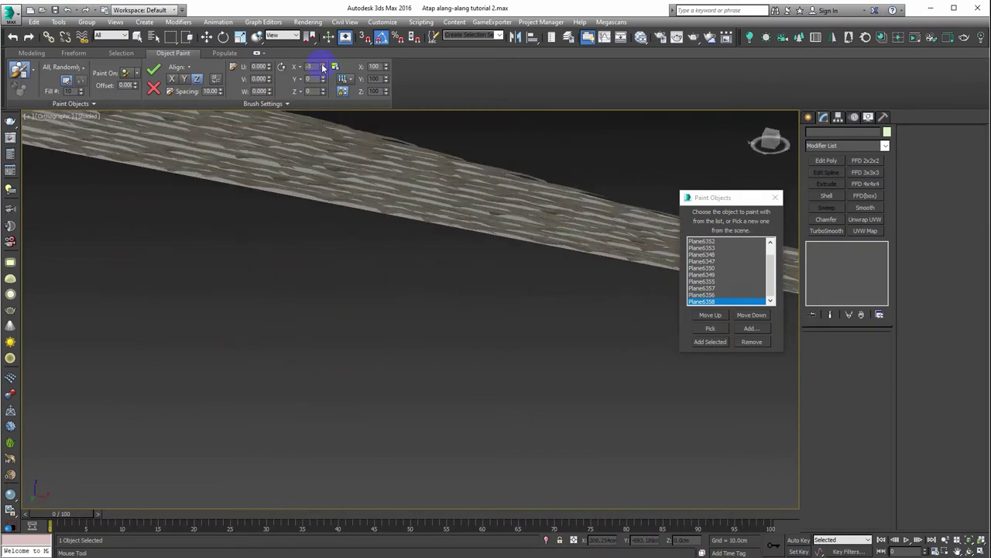
{"action": "middle_click_drag", "start_coordinate": [412, 168], "coordinate": [420, 261], "text": "alt"}
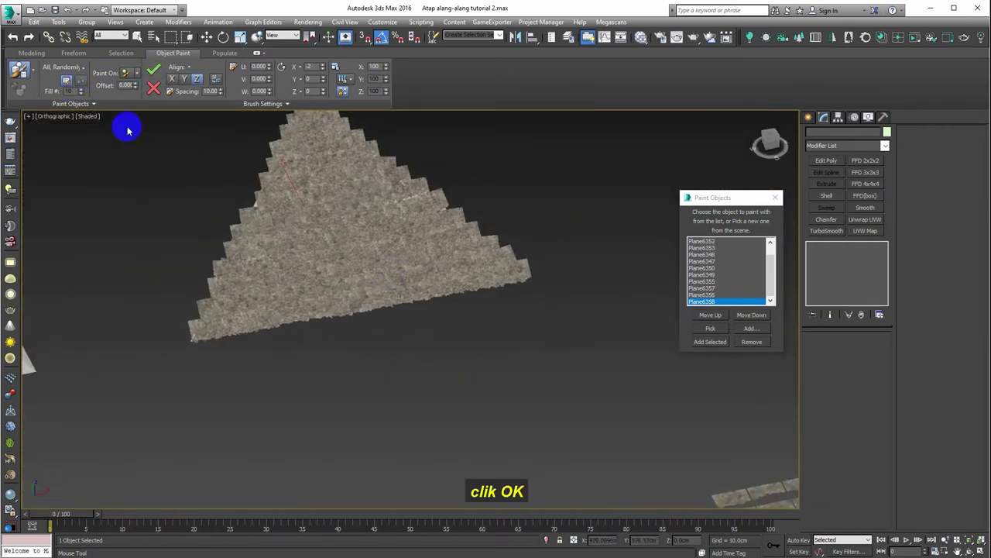
{"action": "left_click", "coordinate": [21, 72]}
{"action": "mouse_move", "coordinate": [88, 126]}
{"action": "middle_mouse_down", "text": "alt"}
{"action": "mouse_move", "coordinate": [176, 158]}
{"action": "mouse_move", "coordinate": [255, 150]}
{"action": "middle_mouse_up", "text": "alt"}
Frame the three rows of four grass source planes in a top view.
{"action": "left_click", "coordinate": [21, 72]}
{"action": "mouse_move", "coordinate": [464, 279]}
{"action": "middle_mouse_down", "text": "alt"}
{"action": "mouse_move", "coordinate": [491, 295]}
{"action": "mouse_move", "coordinate": [471, 268]}
{"action": "mouse_move", "coordinate": [463, 274]}
{"action": "middle_mouse_up", "text": "alt"}
{"action": "scroll", "coordinate": [480, 294], "scroll_direction": "down", "scroll_amount": 3}
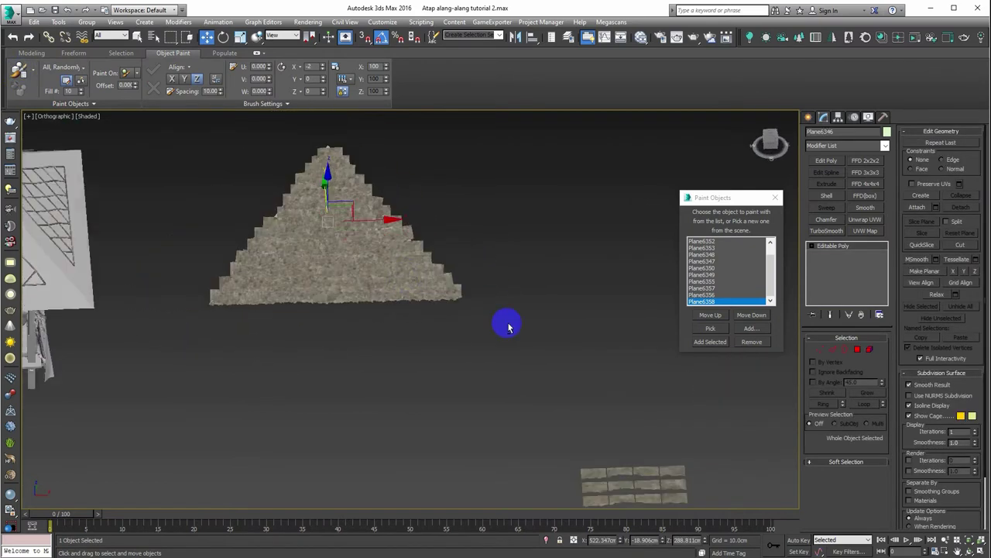
{"action": "middle_click_drag", "start_coordinate": [504, 323], "coordinate": [416, 274]}
{"action": "scroll", "coordinate": [628, 399], "scroll_direction": "up", "scroll_amount": 4}
{"action": "key", "text": "ctrl+a"}
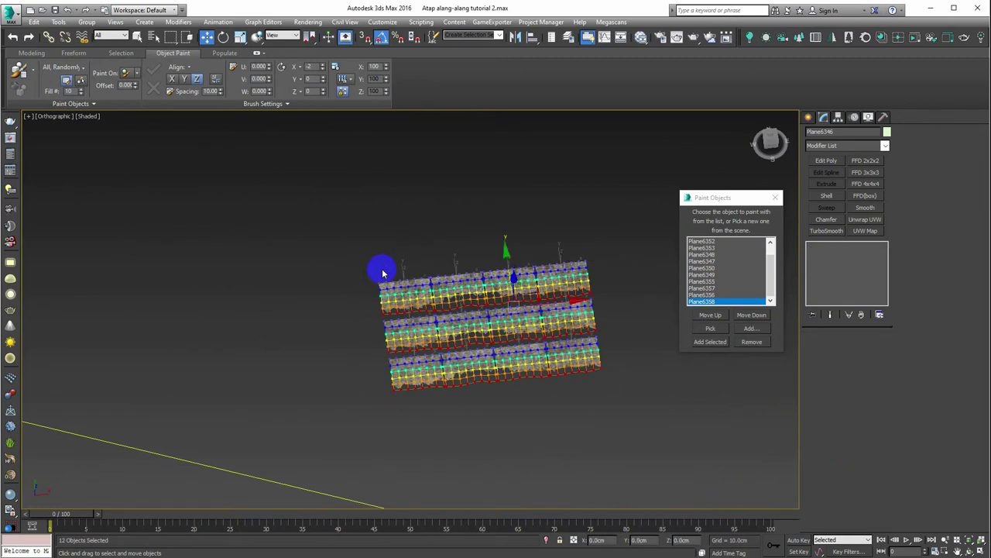
{"action": "key", "text": "t"}
{"action": "scroll", "coordinate": [395, 261], "scroll_direction": "down", "scroll_amount": 3}
{"action": "key", "text": "ctrl+d"}
{"action": "scroll", "coordinate": [406, 287], "scroll_direction": "up", "scroll_amount": 3}
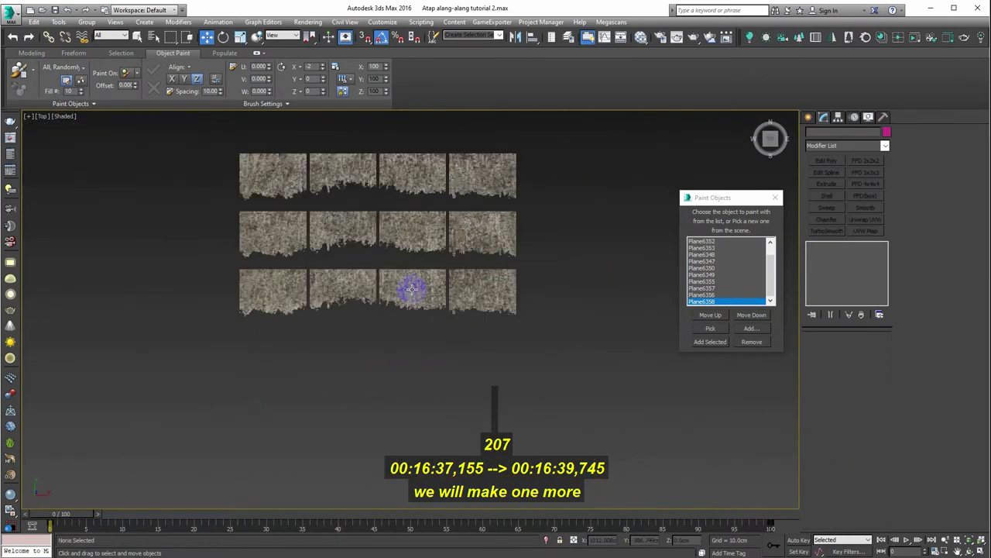
{"action": "middle_click_drag", "start_coordinate": [317, 261], "coordinate": [540, 376]}
{"action": "scroll", "coordinate": [411, 293], "scroll_direction": "up", "scroll_amount": 3}
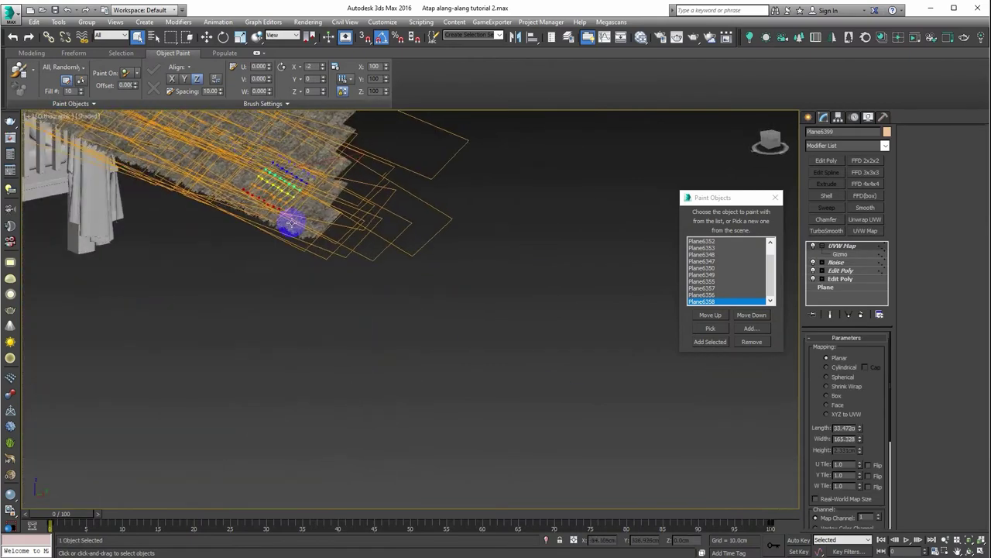
{"action": "scroll", "coordinate": [291, 223], "scroll_direction": "up", "scroll_amount": 3}
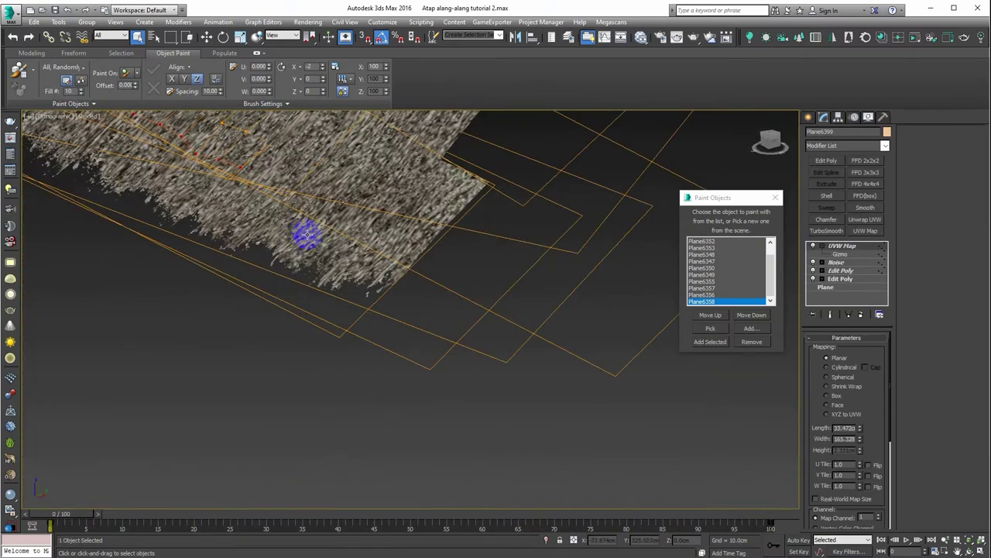
{"action": "mouse_move", "coordinate": [361, 245]}
{"action": "middle_mouse_down", "text": "alt"}
{"action": "mouse_move", "coordinate": [248, 270]}
{"action": "mouse_move", "coordinate": [233, 181]}
{"action": "mouse_move", "coordinate": [271, 264]}
{"action": "mouse_move", "coordinate": [233, 235]}
{"action": "mouse_move", "coordinate": [252, 215]}
{"action": "mouse_move", "coordinate": [299, 254]}
{"action": "mouse_move", "coordinate": [294, 281]}
{"action": "middle_mouse_up", "text": "alt"}
{"action": "key", "text": "t"}
{"action": "left_click", "coordinate": [327, 354]}
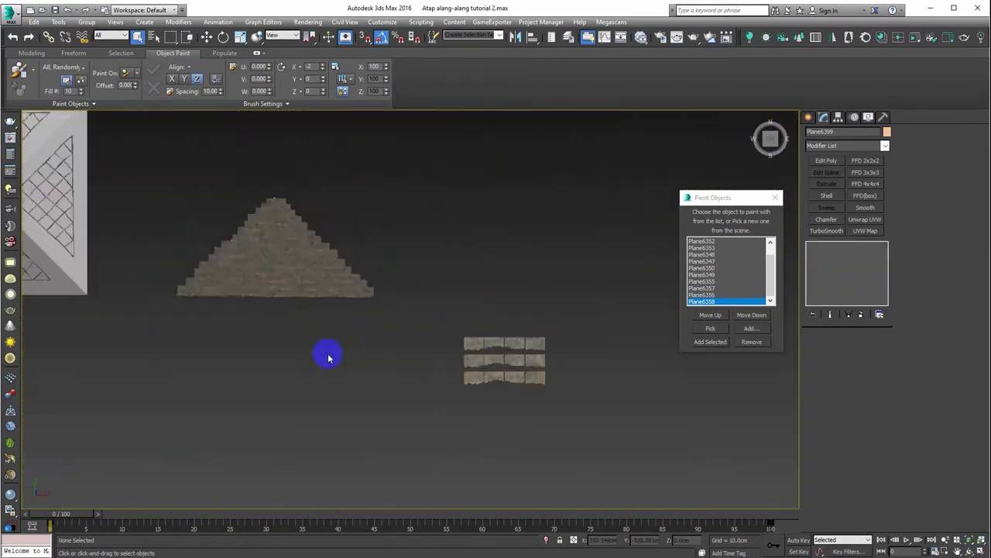
{"action": "scroll", "coordinate": [586, 407], "scroll_direction": "up", "scroll_amount": 3}
{"action": "scroll", "coordinate": [585, 407], "scroll_direction": "up", "scroll_amount": 3}
Select the bottom row of four planes and Shift-drag a copy downward with Move.
{"action": "left_click_drag", "start_coordinate": [250, 336], "coordinate": [387, 358]}
{"action": "middle_click_drag", "start_coordinate": [387, 358], "coordinate": [398, 222]}
{"action": "scroll", "coordinate": [398, 223], "scroll_direction": "down", "scroll_amount": 2}
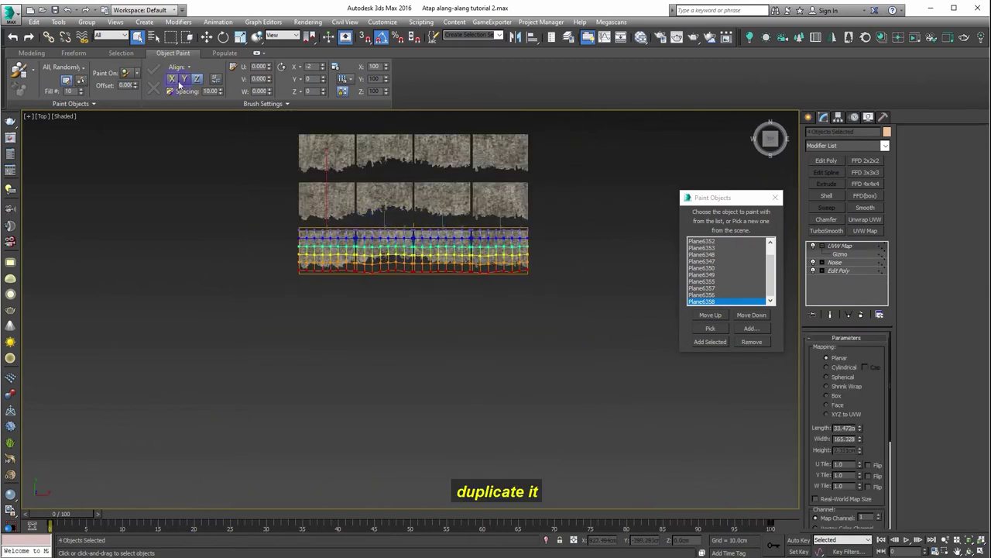
{"action": "left_click", "coordinate": [207, 38]}
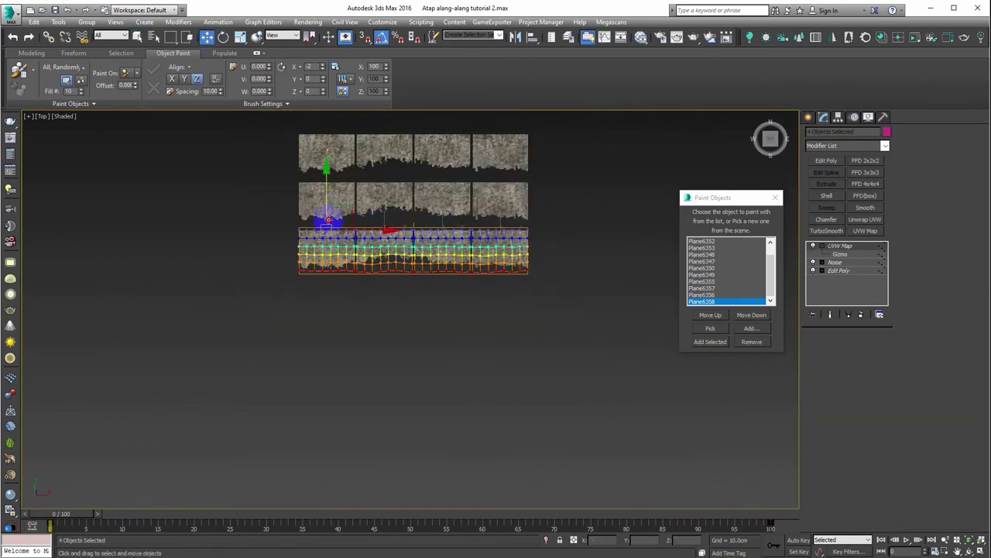
{"action": "left_click_drag", "start_coordinate": [328, 202], "coordinate": [328, 271], "text": "shift"}
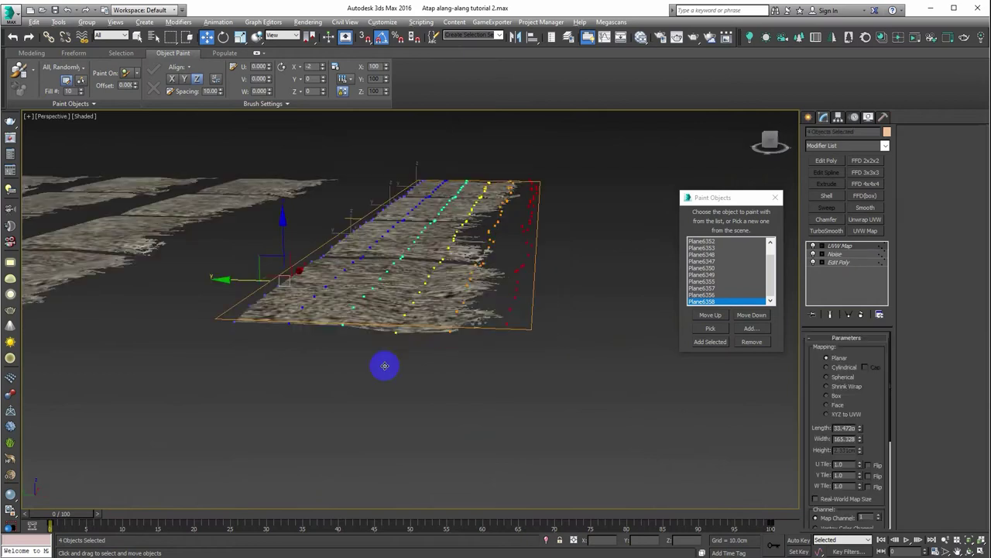
Add a Bend modifier to the four strips with Bend Axis set to X.
{"action": "left_click", "coordinate": [835, 147]}
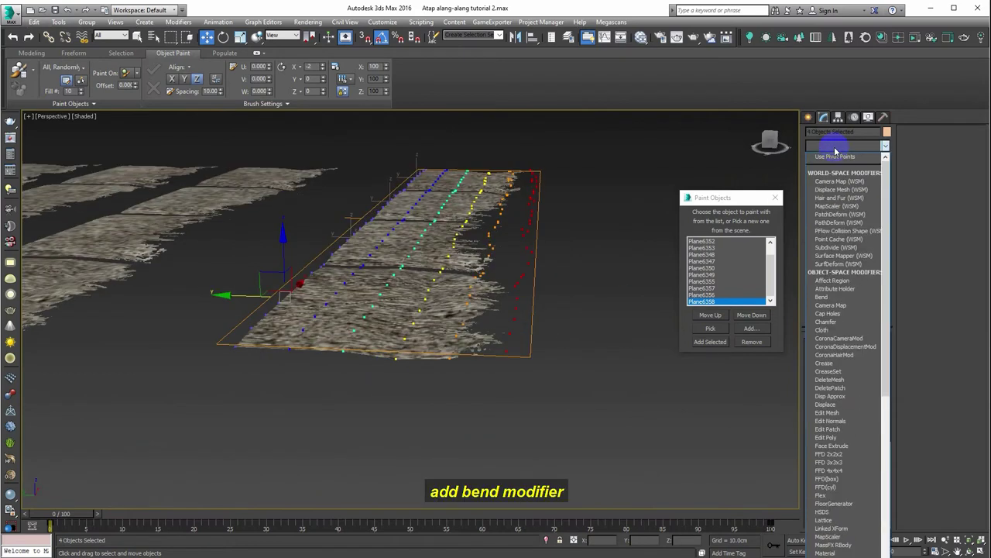
{"action": "key", "text": "b"}
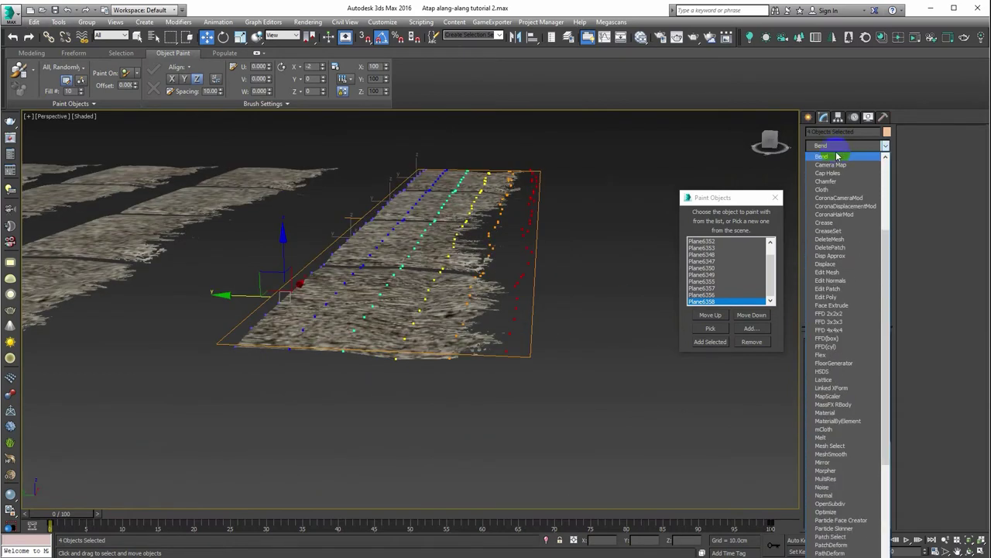
{"action": "left_click", "coordinate": [838, 157]}
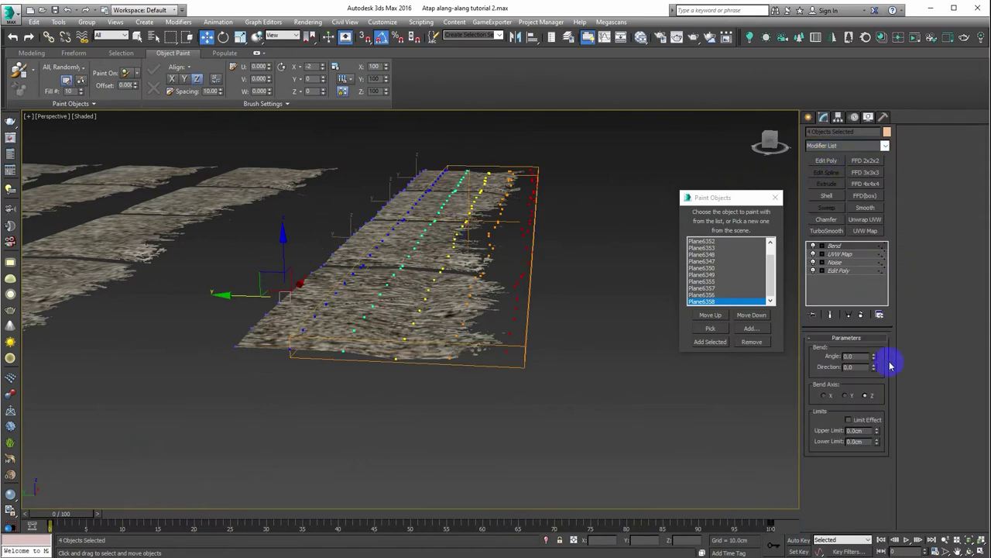
{"action": "left_click_drag", "start_coordinate": [874, 356], "coordinate": [874, 325]}
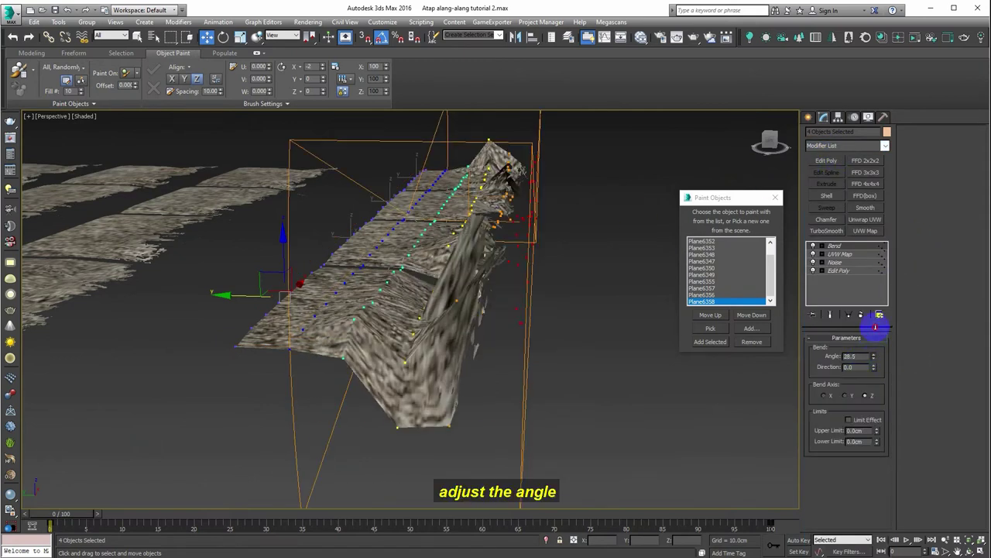
{"action": "left_click", "coordinate": [846, 396]}
{"action": "left_click", "coordinate": [824, 395]}
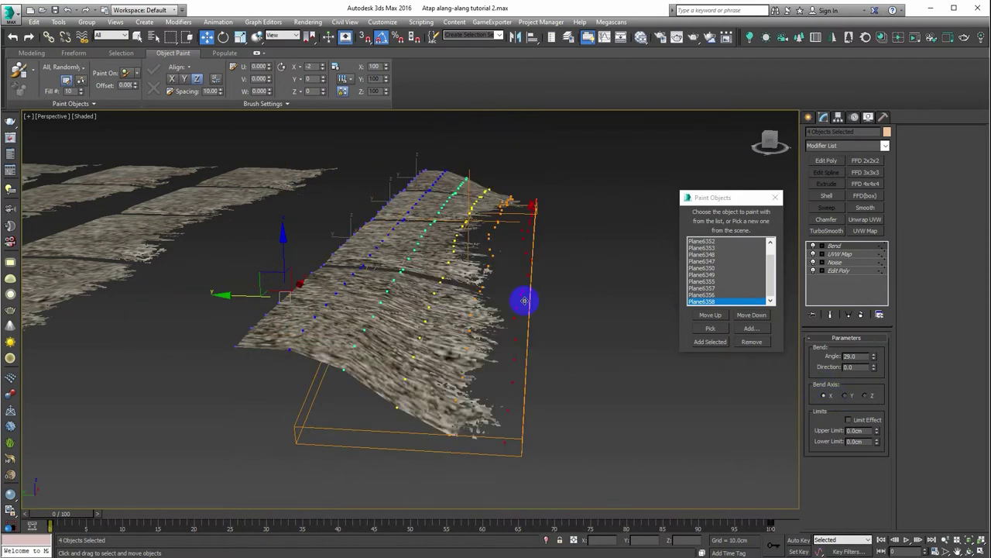
Rotate the Bend gizmo 90° around Z and scale it to about 31% along Y.
{"action": "middle_click_drag", "start_coordinate": [524, 301], "coordinate": [517, 254], "text": "alt"}
{"action": "scroll", "coordinate": [516, 254], "scroll_direction": "up", "scroll_amount": 5}
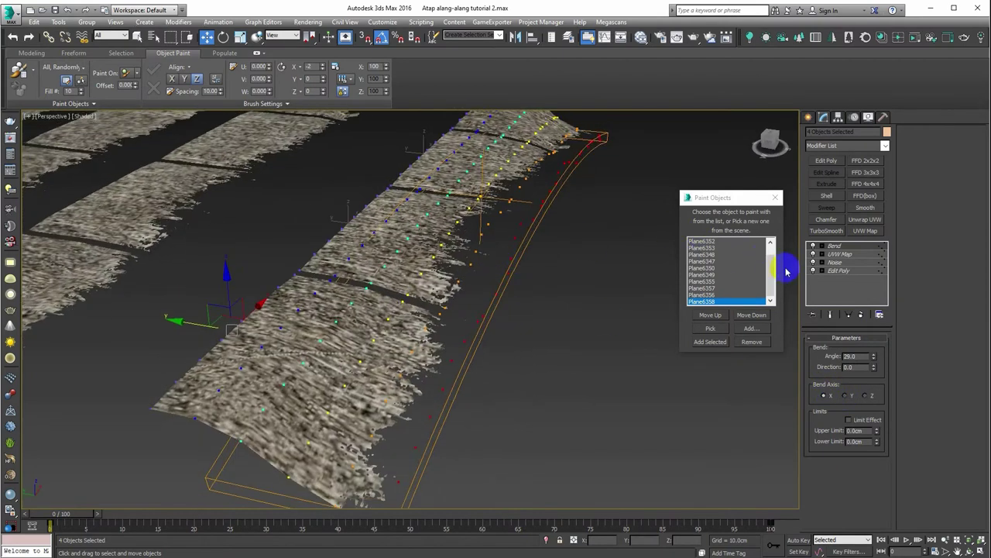
{"action": "scroll", "coordinate": [488, 237], "scroll_direction": "up", "scroll_amount": 1}
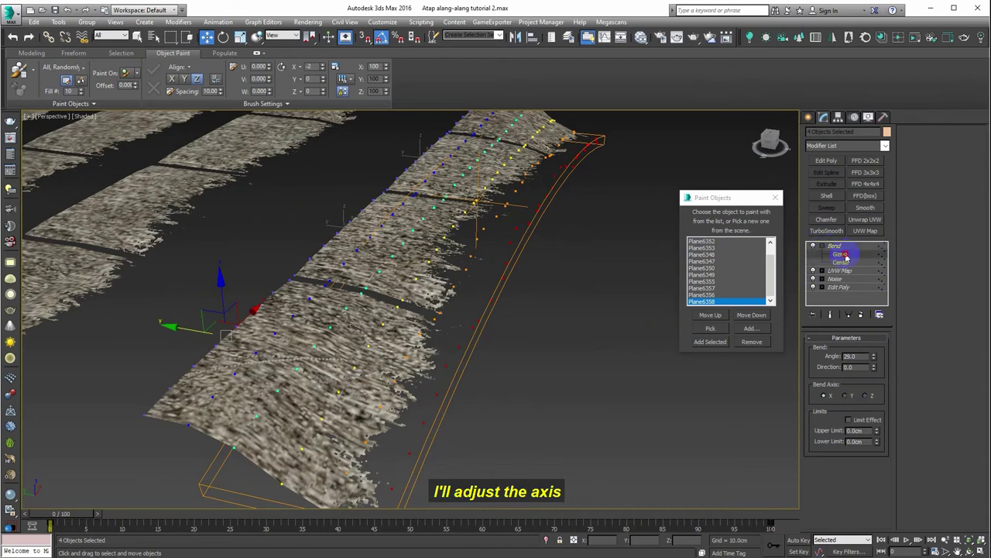
{"action": "left_click", "coordinate": [843, 254]}
{"action": "left_click", "coordinate": [223, 37]}
{"action": "mouse_move", "coordinate": [364, 179]}
{"action": "middle_mouse_down", "text": "alt"}
{"action": "mouse_move", "coordinate": [409, 214]}
{"action": "mouse_move", "coordinate": [389, 254]}
{"action": "middle_mouse_up", "text": "alt"}
{"action": "left_click_drag", "start_coordinate": [446, 287], "coordinate": [493, 272]}
{"action": "mouse_move", "coordinate": [494, 273]}
{"action": "middle_mouse_down", "text": "alt"}
{"action": "mouse_move", "coordinate": [436, 214]}
{"action": "mouse_move", "coordinate": [443, 188]}
{"action": "mouse_move", "coordinate": [444, 198]}
{"action": "middle_mouse_up", "text": "alt"}
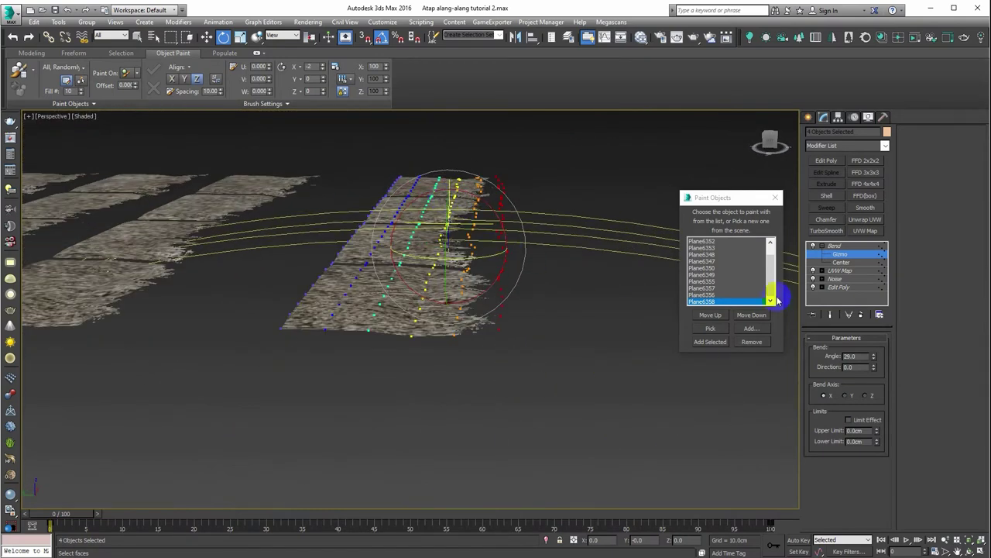
{"action": "mouse_move", "coordinate": [874, 358]}
{"action": "left_mouse_down"}
{"action": "mouse_move", "coordinate": [876, 221]}
{"action": "mouse_move", "coordinate": [877, 316]}
{"action": "mouse_move", "coordinate": [893, 311]}
{"action": "left_mouse_up"}
{"action": "mouse_move", "coordinate": [667, 244]}
{"action": "middle_mouse_down", "text": "alt"}
{"action": "mouse_move", "coordinate": [597, 226]}
{"action": "mouse_move", "coordinate": [609, 246]}
{"action": "middle_mouse_up", "text": "alt"}
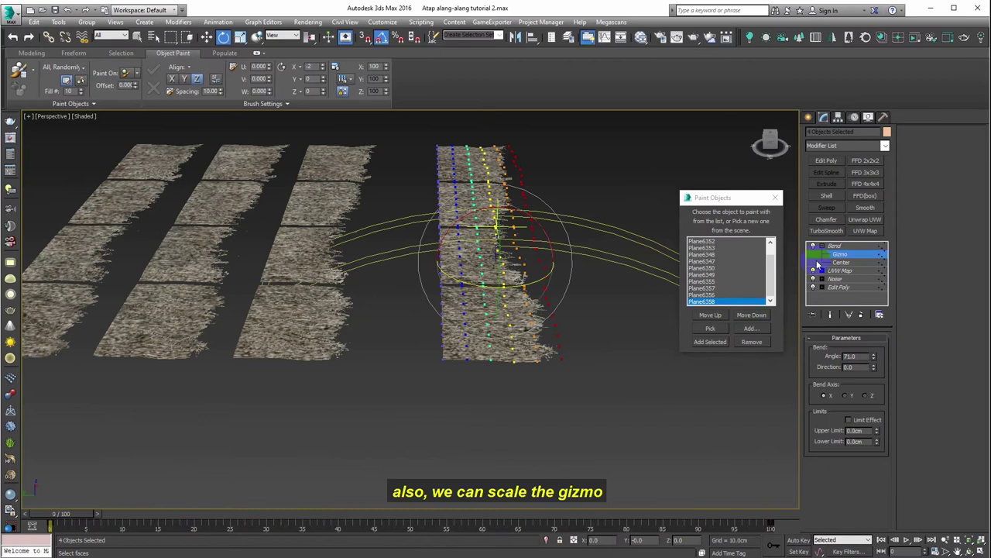
{"action": "left_click", "coordinate": [241, 40]}
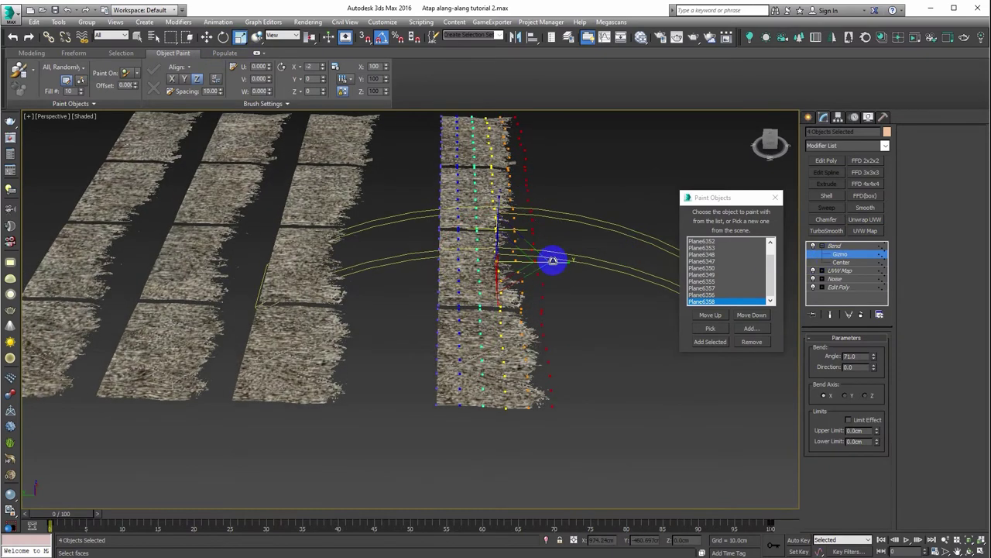
{"action": "left_click_drag", "start_coordinate": [568, 261], "coordinate": [484, 262]}
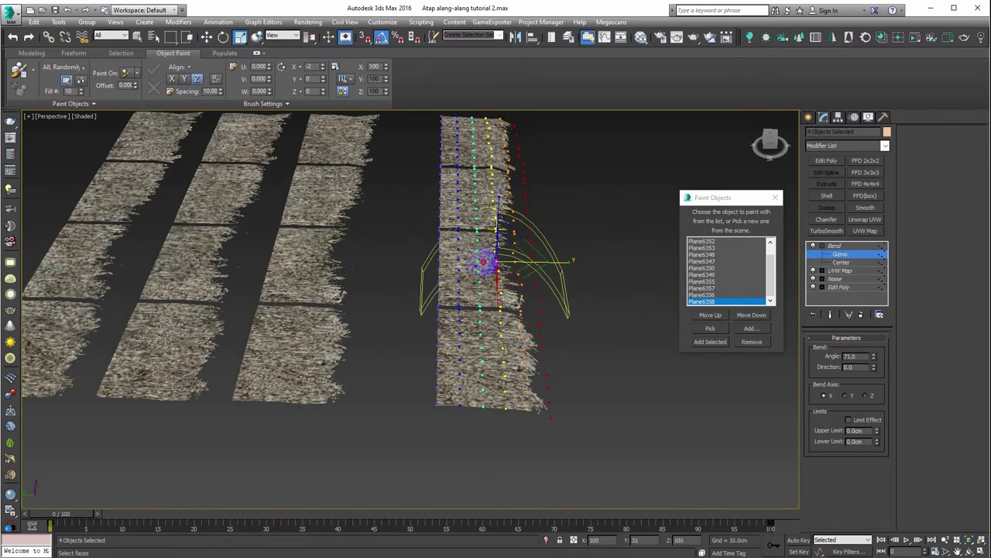
Shift the bend centre along the strips and set the bend Angle to 34.5.
{"action": "mouse_move", "coordinate": [528, 260]}
{"action": "middle_mouse_down", "text": "alt"}
{"action": "mouse_move", "coordinate": [525, 230]}
{"action": "mouse_move", "coordinate": [509, 246]}
{"action": "middle_mouse_up", "text": "alt"}
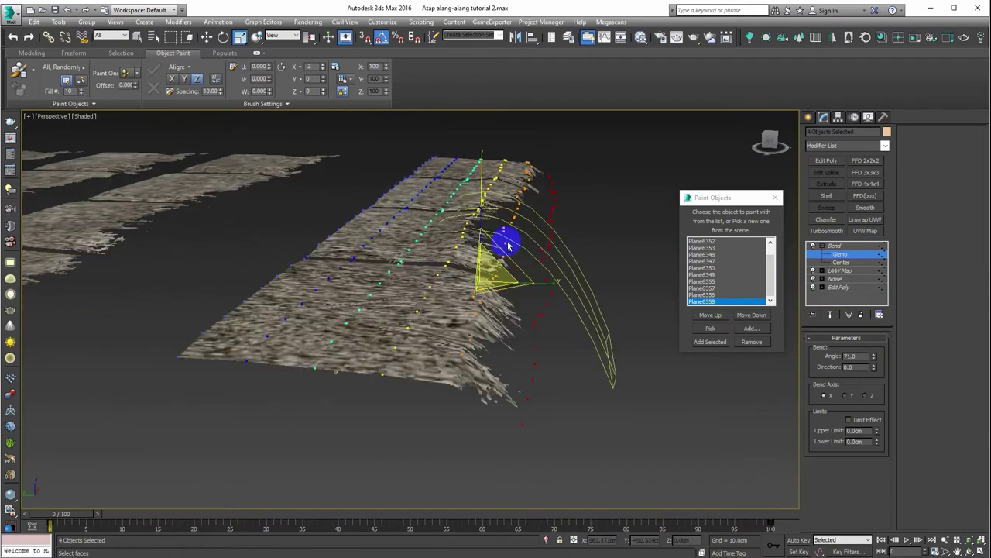
{"action": "mouse_move", "coordinate": [549, 282]}
{"action": "middle_mouse_down", "text": "alt"}
{"action": "mouse_move", "coordinate": [571, 287]}
{"action": "mouse_move", "coordinate": [551, 274]}
{"action": "middle_mouse_up", "text": "alt"}
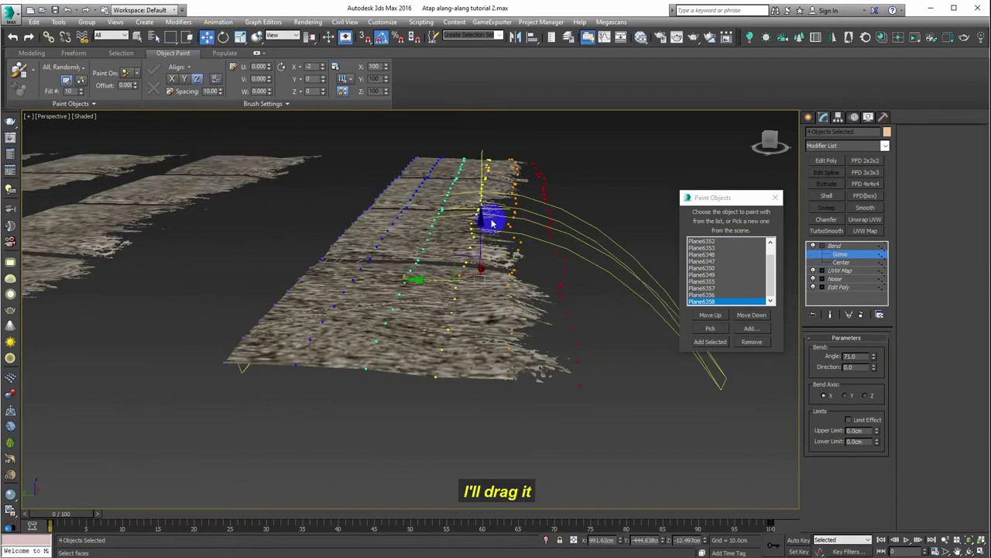
{"action": "mouse_move", "coordinate": [438, 277]}
{"action": "left_mouse_down"}
{"action": "mouse_move", "coordinate": [343, 267]}
{"action": "mouse_move", "coordinate": [361, 251]}
{"action": "left_mouse_up"}
{"action": "mouse_move", "coordinate": [874, 357]}
{"action": "left_mouse_down"}
{"action": "mouse_move", "coordinate": [874, 378]}
{"action": "mouse_move", "coordinate": [871, 328]}
{"action": "left_mouse_up"}
{"action": "mouse_move", "coordinate": [354, 281]}
{"action": "middle_mouse_down", "text": "alt"}
{"action": "mouse_move", "coordinate": [343, 282]}
{"action": "mouse_move", "coordinate": [422, 286]}
{"action": "mouse_move", "coordinate": [288, 281]}
{"action": "mouse_move", "coordinate": [516, 281]}
{"action": "mouse_move", "coordinate": [407, 278]}
{"action": "middle_mouse_up", "text": "alt"}
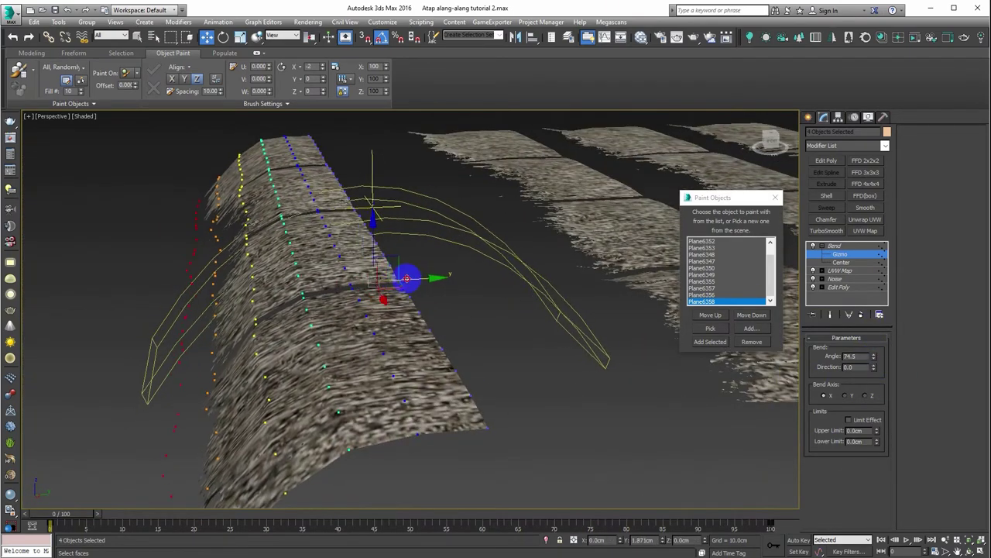
{"action": "left_click_drag", "start_coordinate": [874, 356], "coordinate": [874, 398]}
{"action": "mouse_move", "coordinate": [452, 253]}
{"action": "middle_mouse_down", "text": "alt"}
{"action": "mouse_move", "coordinate": [457, 243]}
{"action": "mouse_move", "coordinate": [560, 276]}
{"action": "mouse_move", "coordinate": [809, 251]}
{"action": "middle_mouse_up", "text": "alt"}
{"action": "left_click_drag", "start_coordinate": [860, 248], "coordinate": [684, 364]}
Select the bottom row of bent strips and remove the other entries from Paint Objects.
{"action": "key", "text": "shift+z"}
{"action": "left_click", "coordinate": [591, 354]}
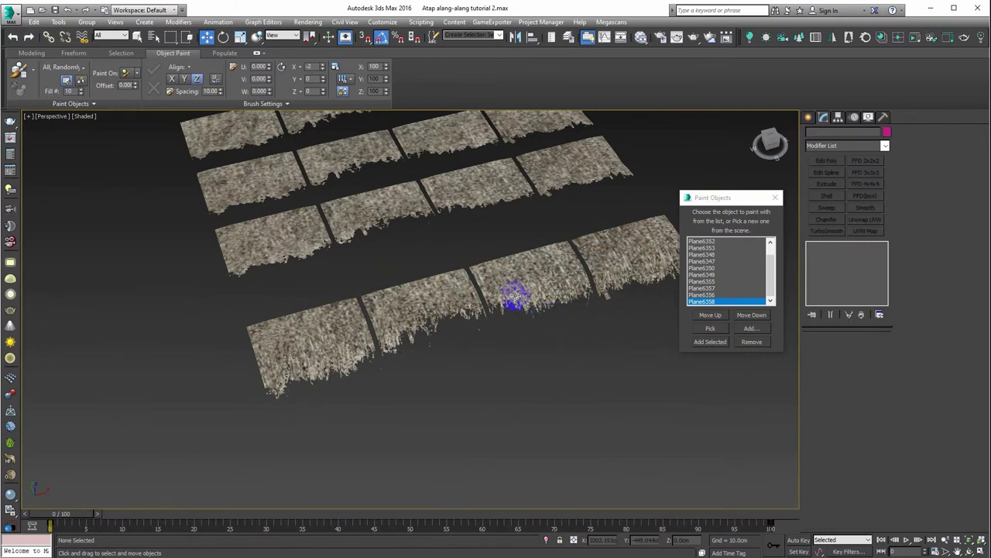
{"action": "left_click", "coordinate": [514, 295]}
{"action": "mouse_move", "coordinate": [514, 295]}
{"action": "middle_mouse_down", "text": "alt"}
{"action": "mouse_move", "coordinate": [541, 247]}
{"action": "mouse_move", "coordinate": [571, 243]}
{"action": "mouse_move", "coordinate": [491, 303]}
{"action": "mouse_move", "coordinate": [555, 381]}
{"action": "mouse_move", "coordinate": [555, 295]}
{"action": "middle_mouse_up", "text": "alt"}
{"action": "left_click", "coordinate": [555, 381]}
{"action": "left_click", "coordinate": [405, 294]}
{"action": "key", "text": "z"}
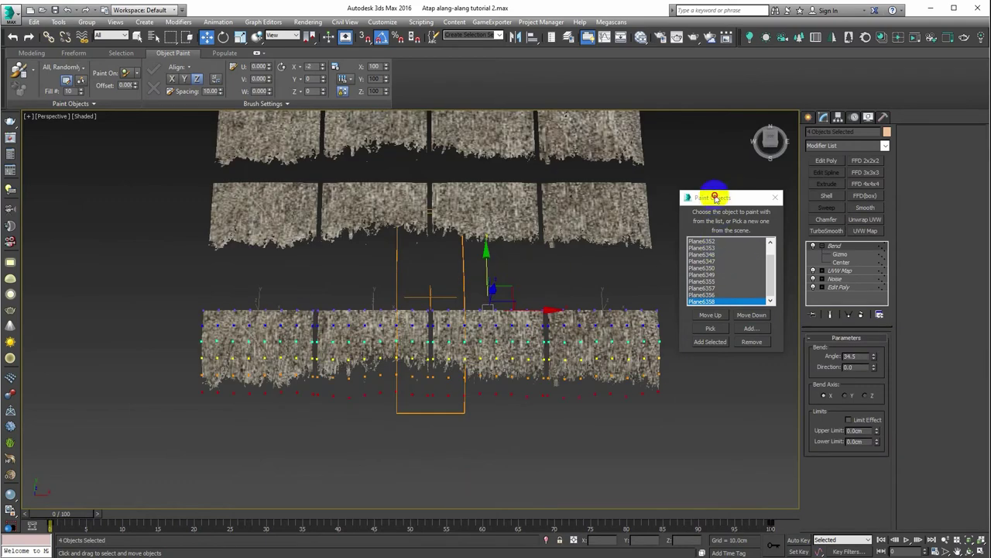
{"action": "left_click_drag", "start_coordinate": [715, 198], "coordinate": [682, 184]}
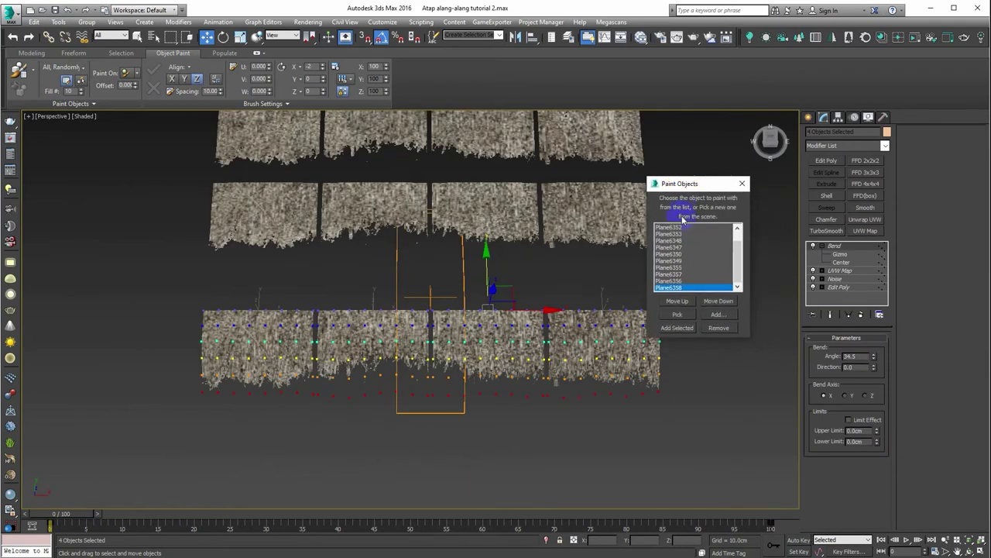
{"action": "left_click", "coordinate": [719, 328]}
{"action": "left_click", "coordinate": [720, 328]}
{"action": "left_click", "coordinate": [719, 329]}
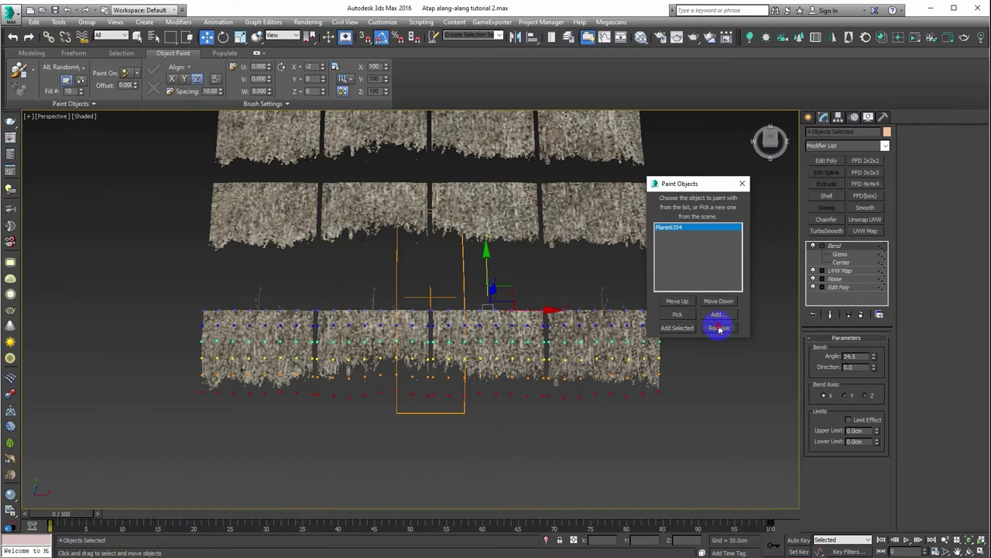
Pick the pyramid roof as the Paint On surface.
{"action": "mouse_move", "coordinate": [587, 297]}
{"action": "middle_mouse_down"}
{"action": "mouse_move", "coordinate": [555, 301]}
{"action": "mouse_move", "coordinate": [518, 212]}
{"action": "mouse_move", "coordinate": [427, 230]}
{"action": "mouse_move", "coordinate": [498, 282]}
{"action": "middle_mouse_up"}
{"action": "scroll", "coordinate": [498, 283], "scroll_direction": "down", "scroll_amount": 8}
{"action": "mouse_move", "coordinate": [453, 228]}
{"action": "middle_mouse_down"}
{"action": "mouse_move", "coordinate": [571, 305]}
{"action": "mouse_move", "coordinate": [498, 248]}
{"action": "middle_mouse_up"}
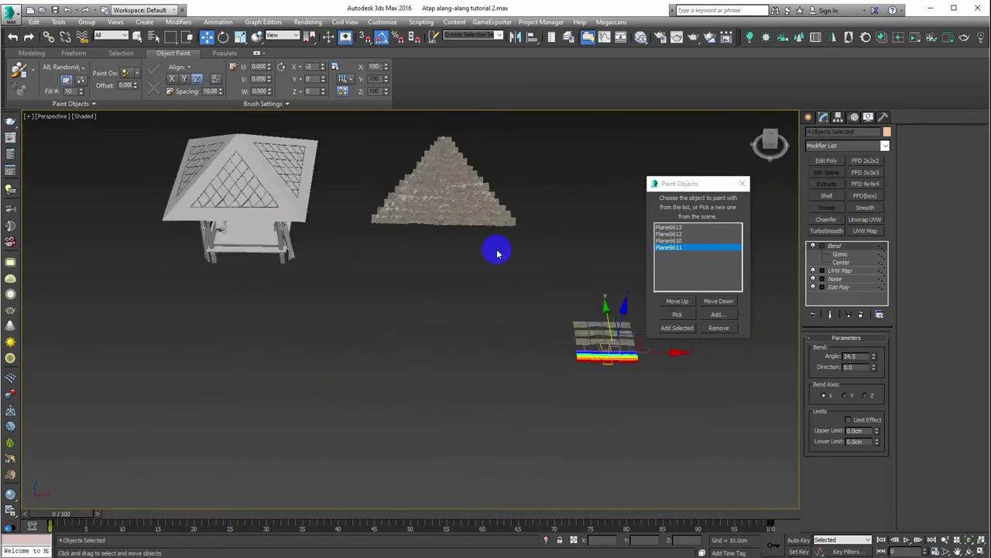
{"action": "scroll", "coordinate": [440, 200], "scroll_direction": "up", "scroll_amount": 8}
{"action": "scroll", "coordinate": [426, 255], "scroll_direction": "down", "scroll_amount": 3}
{"action": "mouse_move", "coordinate": [421, 274]}
{"action": "middle_mouse_down", "text": "alt"}
{"action": "mouse_move", "coordinate": [403, 270]}
{"action": "mouse_move", "coordinate": [420, 294]}
{"action": "middle_mouse_up", "text": "alt"}
{"action": "scroll", "coordinate": [359, 319], "scroll_direction": "up", "scroll_amount": 3}
{"action": "scroll", "coordinate": [364, 310], "scroll_direction": "up", "scroll_amount": 3}
{"action": "scroll", "coordinate": [384, 299], "scroll_direction": "down", "scroll_amount": 2}
{"action": "scroll", "coordinate": [357, 294], "scroll_direction": "down", "scroll_amount": 2}
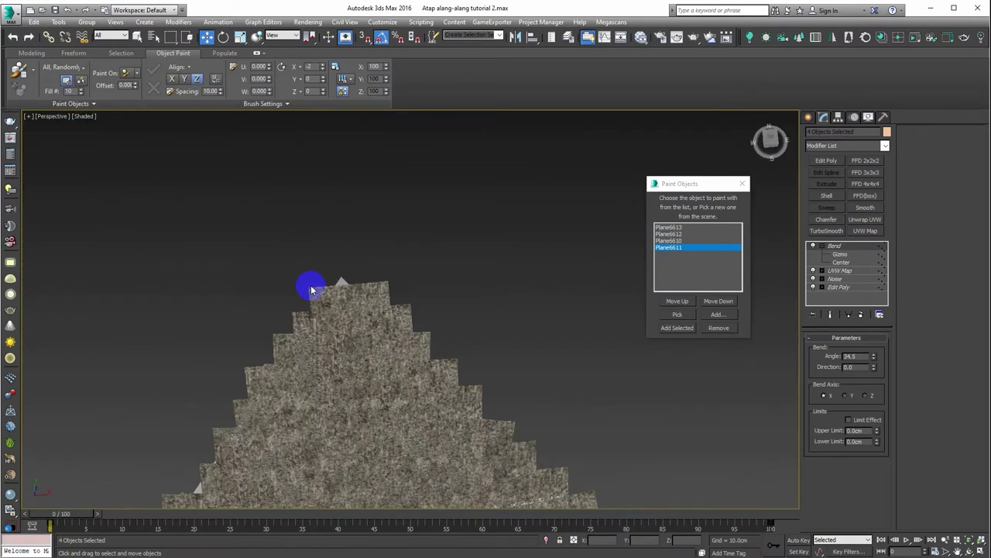
{"action": "scroll", "coordinate": [333, 285], "scroll_direction": "up", "scroll_amount": 1}
{"action": "left_click", "coordinate": [341, 284]}
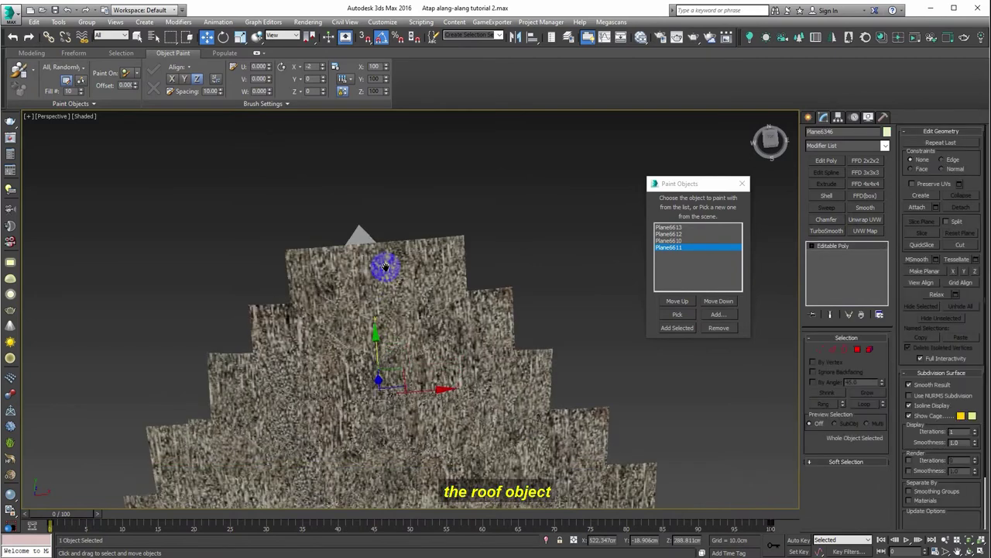
{"action": "scroll", "coordinate": [388, 286], "scroll_direction": "down", "scroll_amount": 3}
{"action": "scroll", "coordinate": [427, 316], "scroll_direction": "up", "scroll_amount": 3}
{"action": "middle_click_drag", "start_coordinate": [434, 343], "coordinate": [436, 288], "text": "alt"}
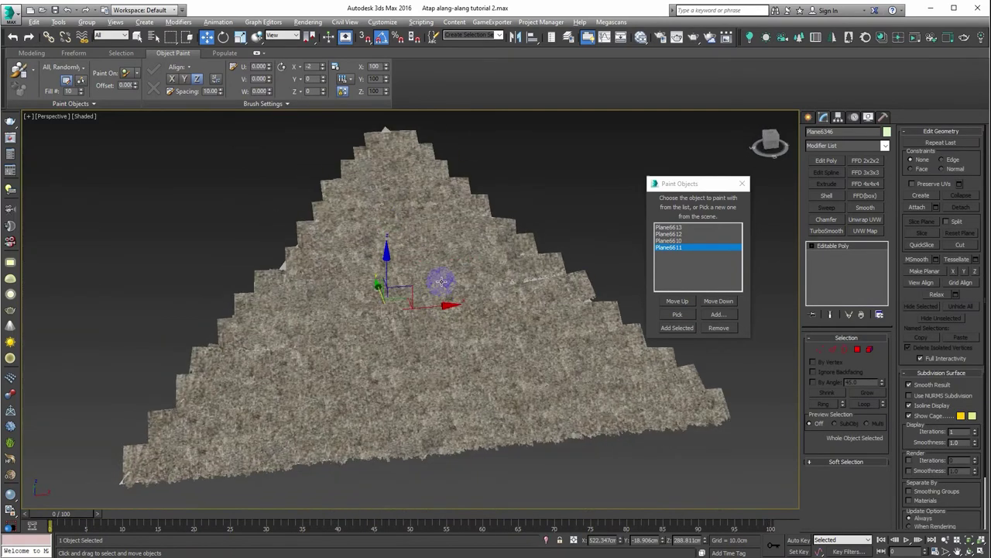
{"action": "scroll", "coordinate": [438, 290], "scroll_direction": "down", "scroll_amount": 1}
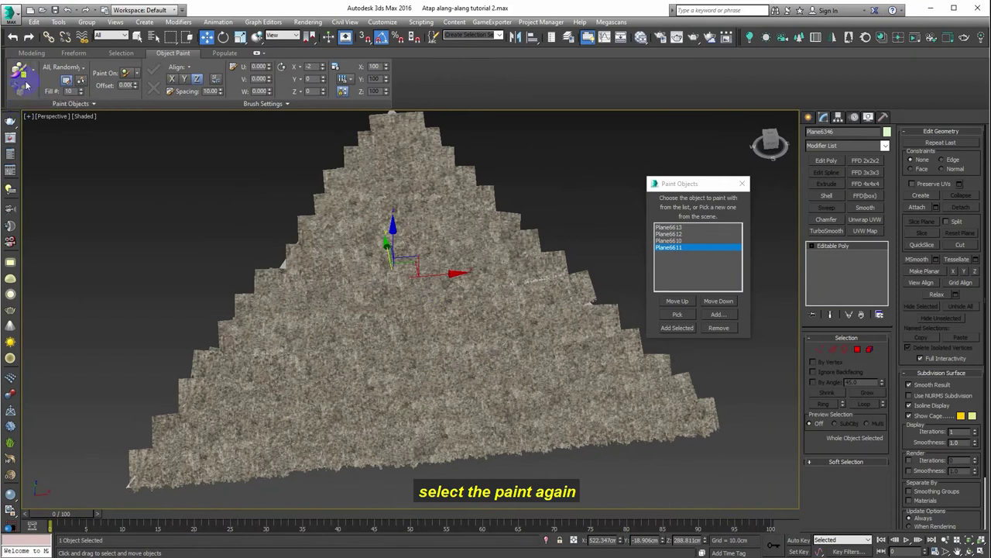
Paint the bent strips along the roof hips as ridge caps, undoing strays past the edge.
{"action": "left_click", "coordinate": [20, 71]}
{"action": "middle_click_drag", "start_coordinate": [459, 342], "coordinate": [426, 277]}
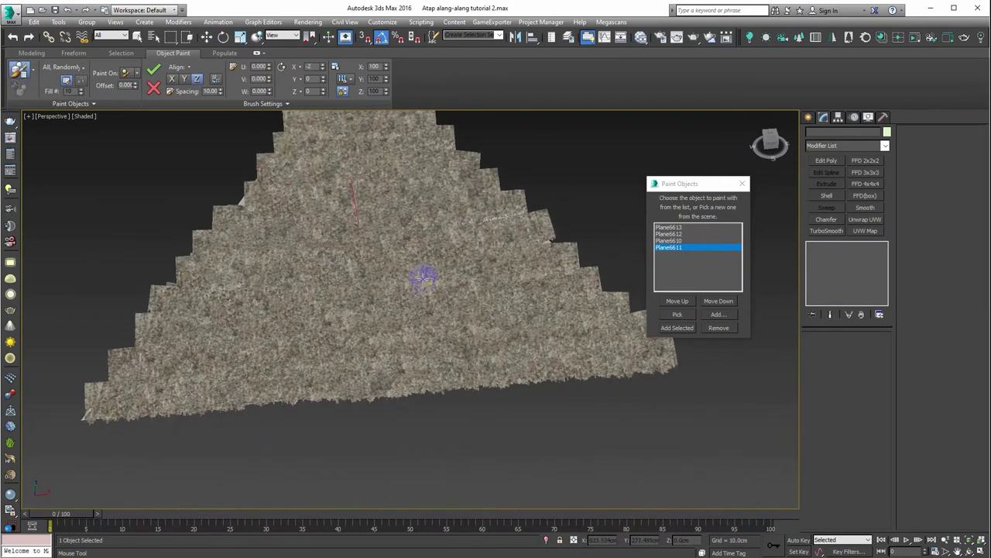
{"action": "key", "text": "t"}
{"action": "key", "text": "F3"}
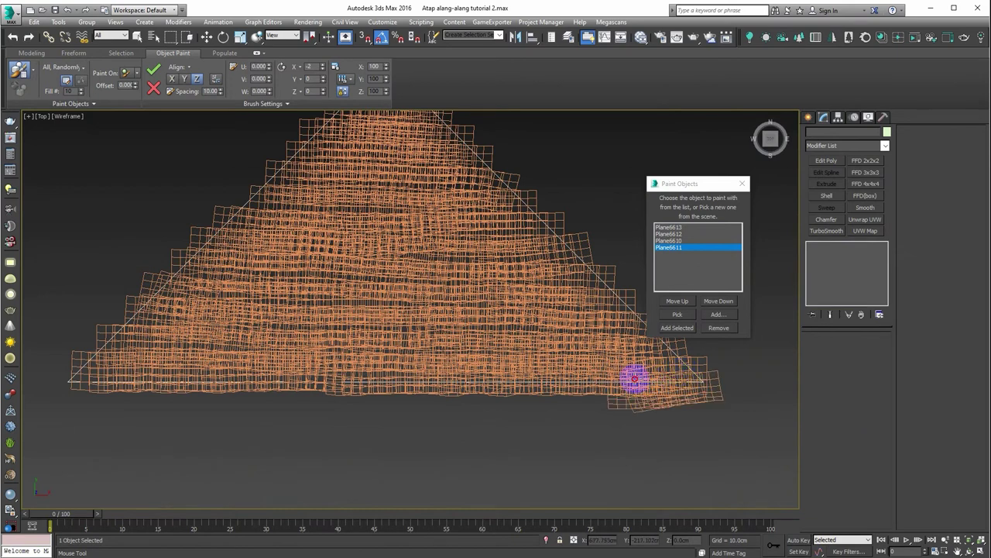
{"action": "key", "text": "ctrl+z"}
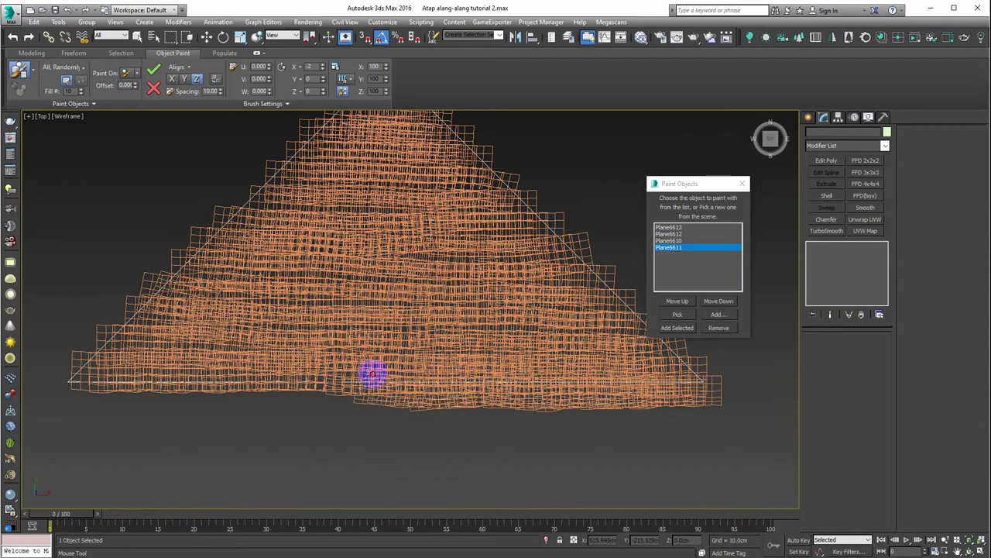
{"action": "mouse_move", "coordinate": [78, 371]}
{"action": "middle_mouse_down", "text": "alt"}
{"action": "mouse_move", "coordinate": [299, 287]}
{"action": "mouse_move", "coordinate": [331, 300]}
{"action": "middle_mouse_up", "text": "alt"}
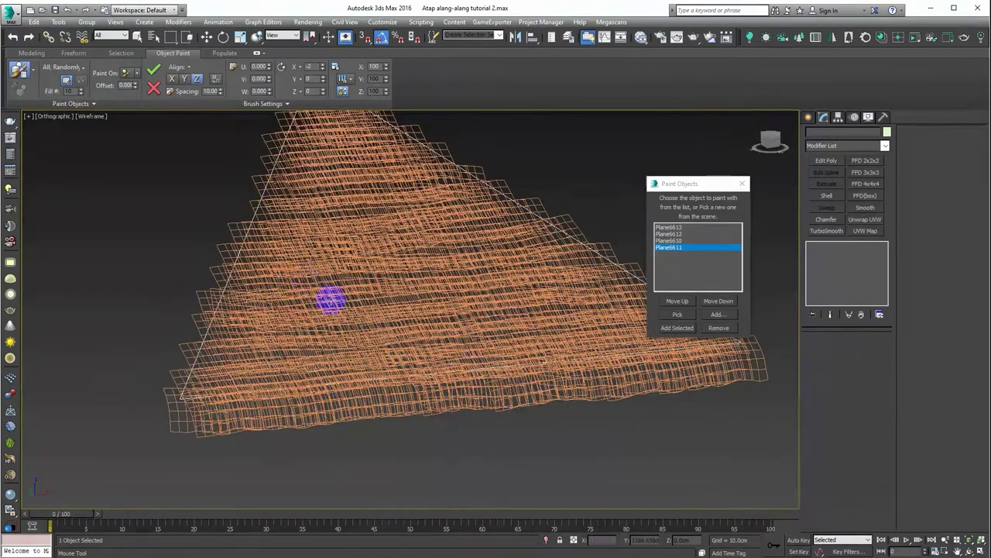
{"action": "key", "text": "F3"}
{"action": "scroll", "coordinate": [471, 361], "scroll_direction": "up", "scroll_amount": 2}
{"action": "scroll", "coordinate": [523, 376], "scroll_direction": "up", "scroll_amount": 5}
{"action": "scroll", "coordinate": [421, 358], "scroll_direction": "up", "scroll_amount": 3}
{"action": "middle_click_drag", "start_coordinate": [402, 365], "coordinate": [71, 354], "text": "alt"}
{"action": "scroll", "coordinate": [199, 323], "scroll_direction": "up", "scroll_amount": 3}
{"action": "scroll", "coordinate": [369, 322], "scroll_direction": "up", "scroll_amount": 3}
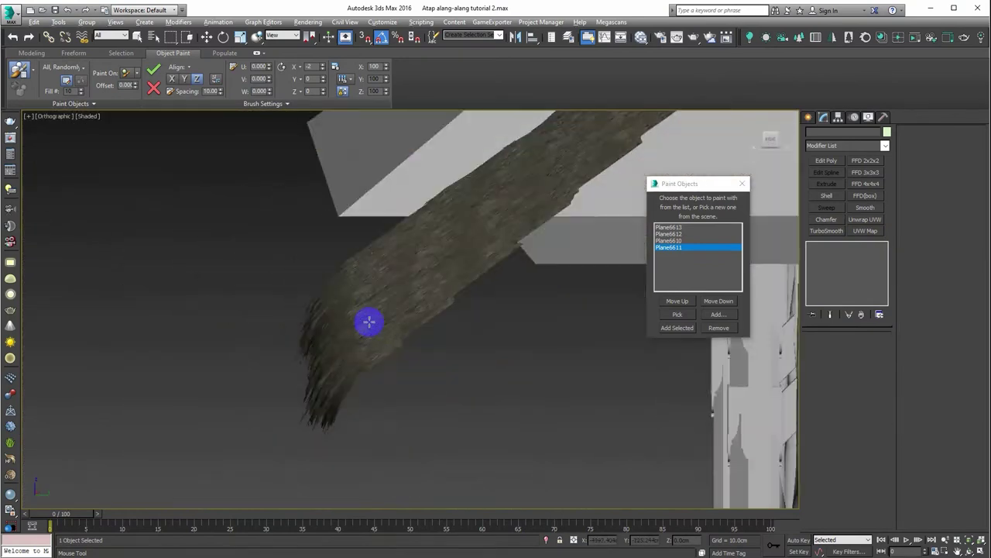
{"action": "scroll", "coordinate": [369, 322], "scroll_direction": "down", "scroll_amount": 2}
{"action": "scroll", "coordinate": [369, 323], "scroll_direction": "down", "scroll_amount": 2}
{"action": "scroll", "coordinate": [369, 322], "scroll_direction": "up", "scroll_amount": 2}
{"action": "key", "text": "p"}
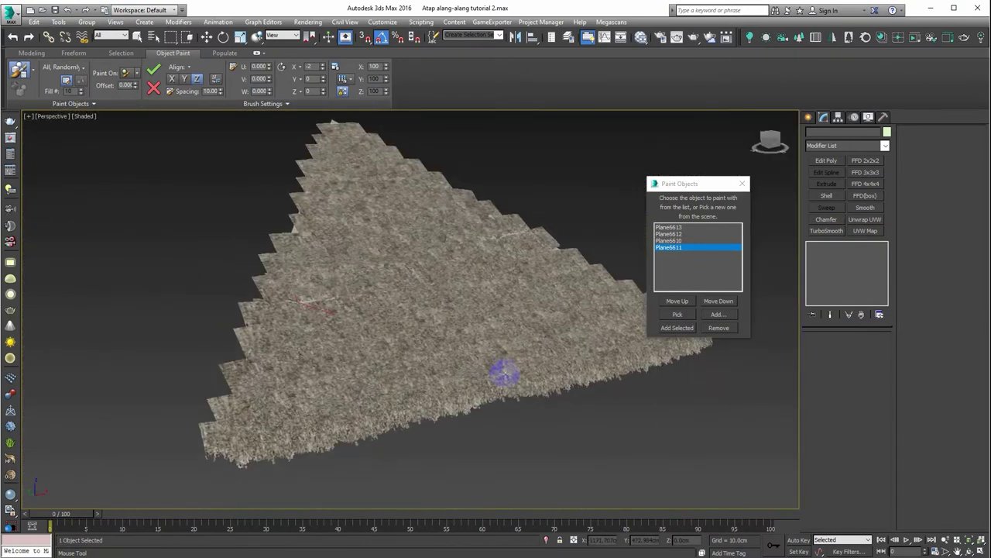
{"action": "middle_click_drag", "start_coordinate": [505, 374], "coordinate": [478, 332], "text": "alt"}
{"action": "scroll", "coordinate": [474, 329], "scroll_direction": "up", "scroll_amount": 3}
{"action": "scroll", "coordinate": [468, 318], "scroll_direction": "down", "scroll_amount": 3}
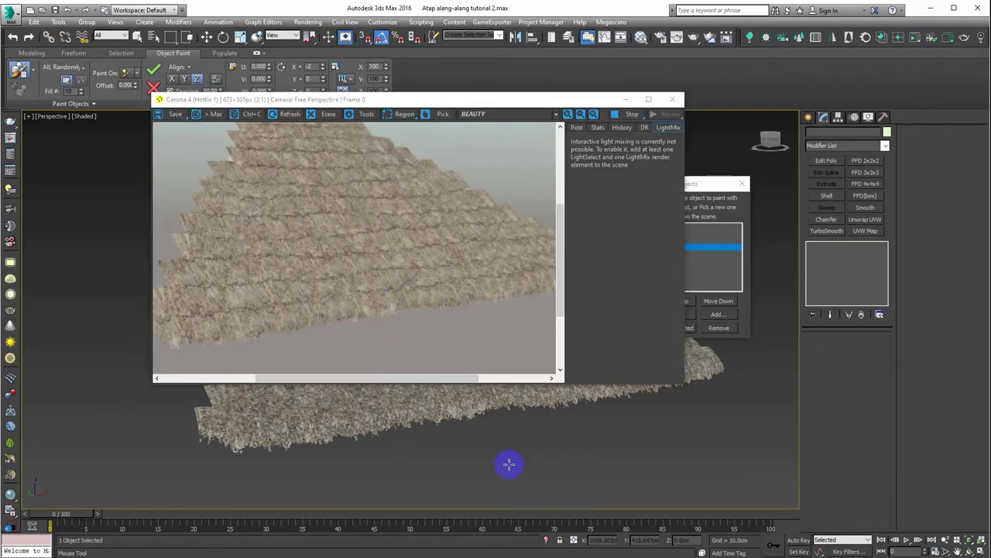
Zoom in and out on the interactive Corona render to inspect the thatch grass detail.
{"action": "scroll", "coordinate": [457, 417], "scroll_direction": "up", "scroll_amount": 5}
{"action": "scroll", "coordinate": [453, 418], "scroll_direction": "up", "scroll_amount": 3}
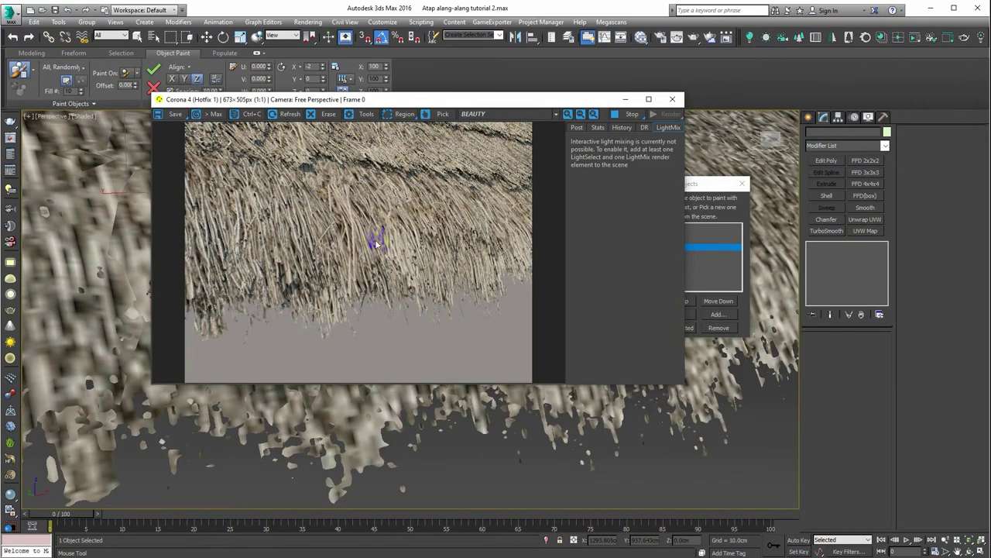
{"action": "scroll", "coordinate": [409, 414], "scroll_direction": "down", "scroll_amount": 5}
{"action": "scroll", "coordinate": [338, 238], "scroll_direction": "up", "scroll_amount": 2}
{"action": "scroll", "coordinate": [339, 238], "scroll_direction": "down", "scroll_amount": 2}
{"action": "scroll", "coordinate": [328, 160], "scroll_direction": "up", "scroll_amount": 1}
{"action": "scroll", "coordinate": [321, 144], "scroll_direction": "up", "scroll_amount": 1}
{"action": "scroll", "coordinate": [321, 155], "scroll_direction": "down", "scroll_amount": 1}
{"action": "scroll", "coordinate": [281, 265], "scroll_direction": "down", "scroll_amount": 1}
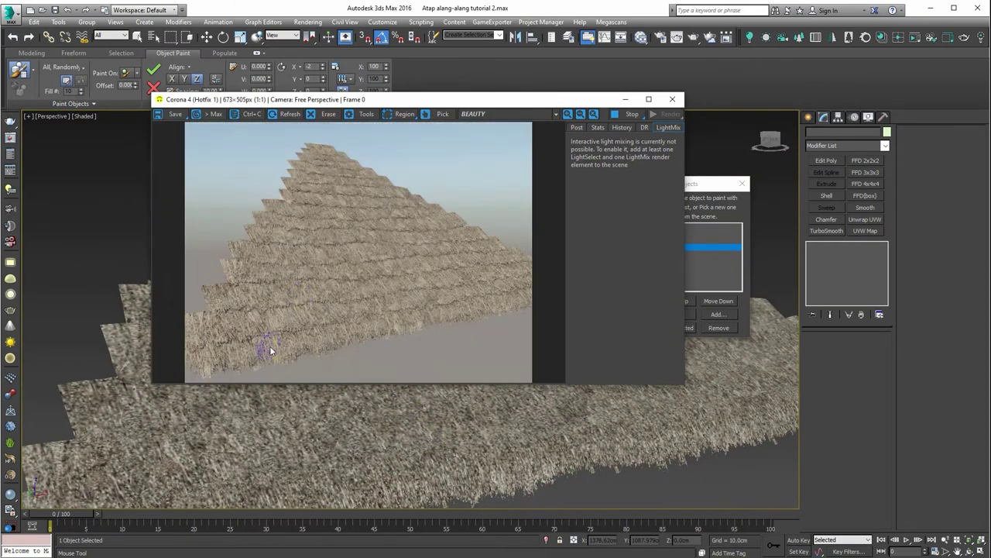
{"action": "scroll", "coordinate": [287, 303], "scroll_direction": "up", "scroll_amount": 2}
{"action": "scroll", "coordinate": [299, 287], "scroll_direction": "up", "scroll_amount": 1}
{"action": "scroll", "coordinate": [298, 292], "scroll_direction": "down", "scroll_amount": 3}
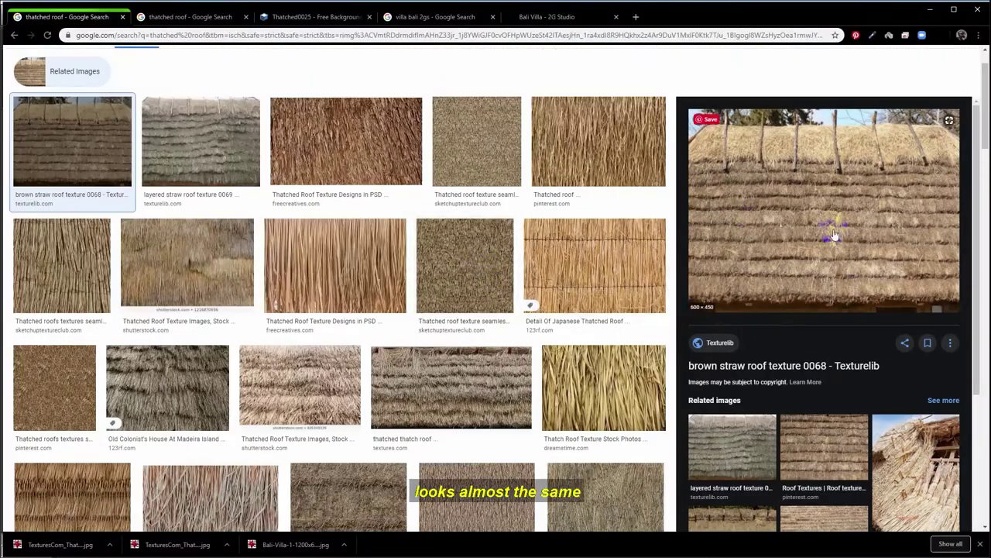
Preview the straw roof textures 0069 and 0068 in Google Images as thatch reference.
{"action": "scroll", "coordinate": [834, 233], "scroll_direction": "down", "scroll_amount": 3}
{"action": "scroll", "coordinate": [829, 202], "scroll_direction": "up", "scroll_amount": 3}
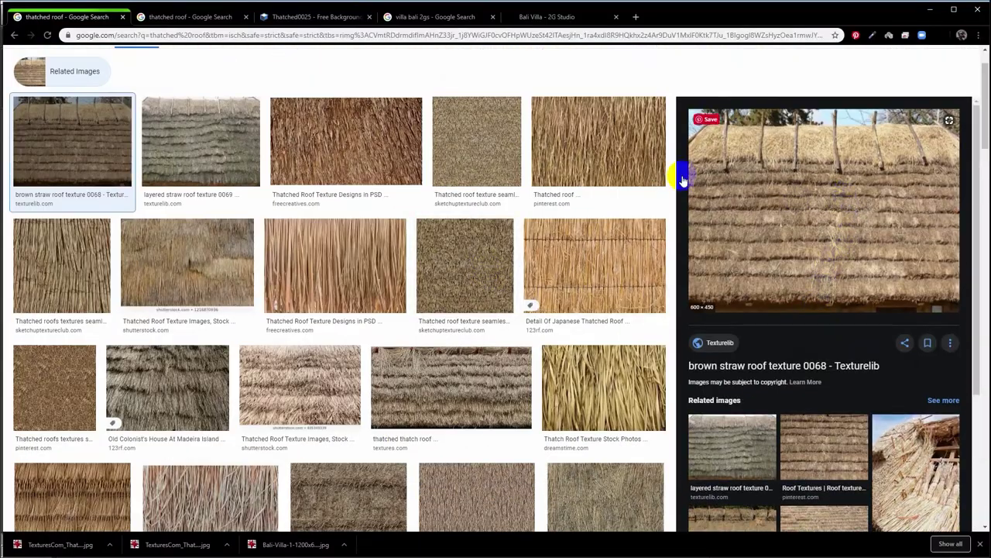
{"action": "left_click", "coordinate": [174, 153]}
{"action": "left_click", "coordinate": [199, 157]}
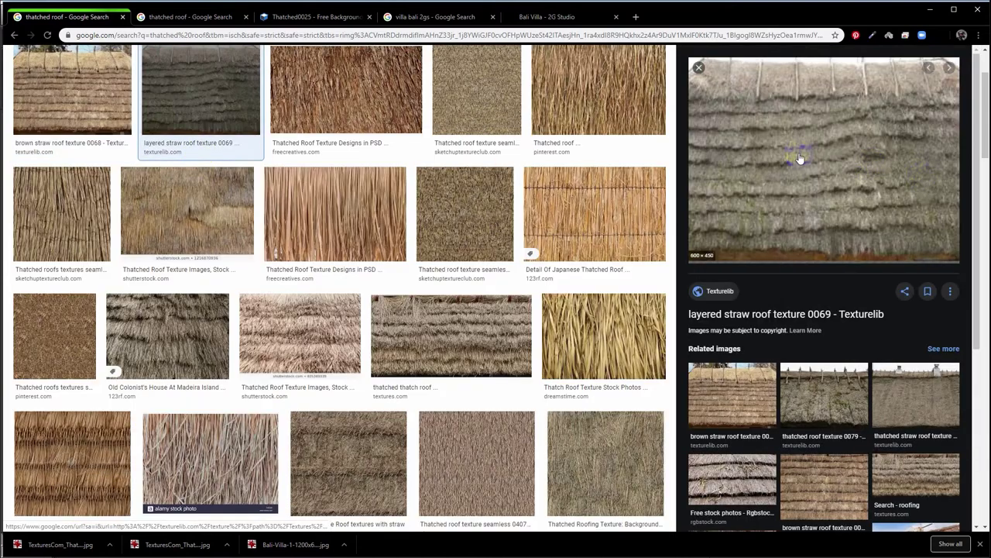
{"action": "scroll", "coordinate": [328, 119], "scroll_direction": "up", "scroll_amount": 5}
{"action": "left_click", "coordinate": [67, 194]}
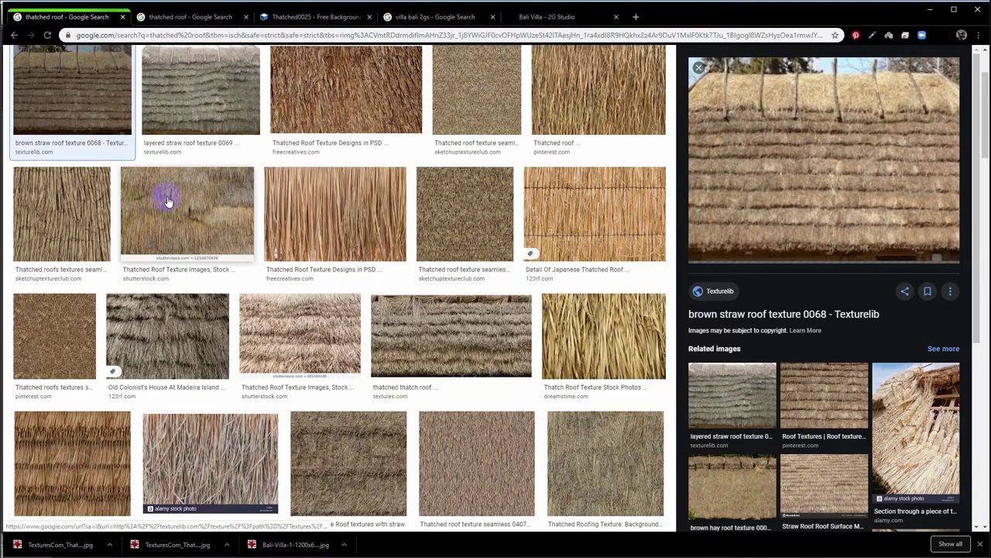
Return to 3ds Max, close the Corona frame buffer, and draw a new plane in Top view.
{"action": "left_click", "coordinate": [932, 11]}
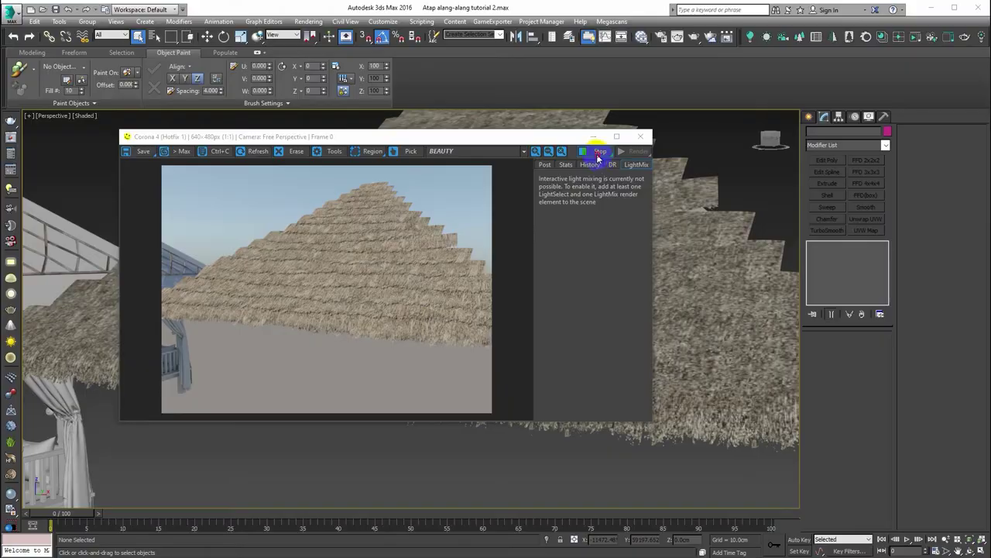
{"action": "left_click", "coordinate": [638, 142]}
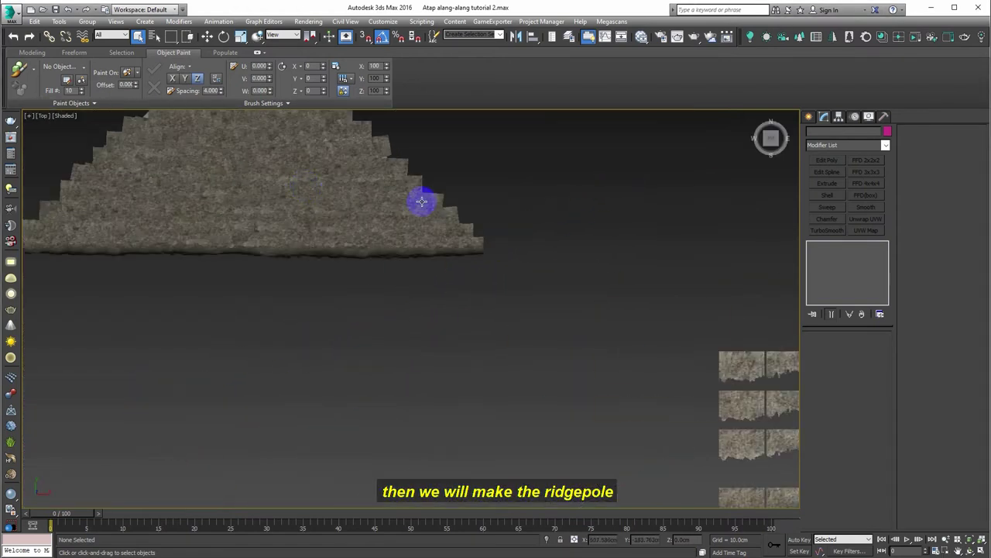
{"action": "left_click", "coordinate": [810, 117]}
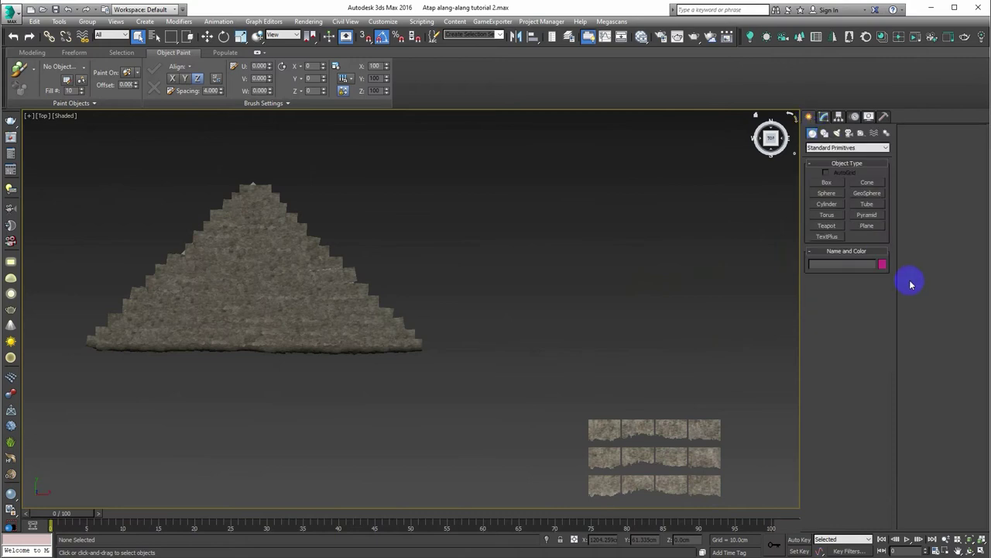
{"action": "left_click", "coordinate": [866, 226]}
{"action": "middle_click_drag", "start_coordinate": [491, 250], "coordinate": [423, 265]}
{"action": "left_click_drag", "start_coordinate": [431, 171], "coordinate": [512, 390]}
Size the plane to 323 × 64 cm and frame it beside the roof.
{"action": "double_click", "coordinate": [862, 329]}
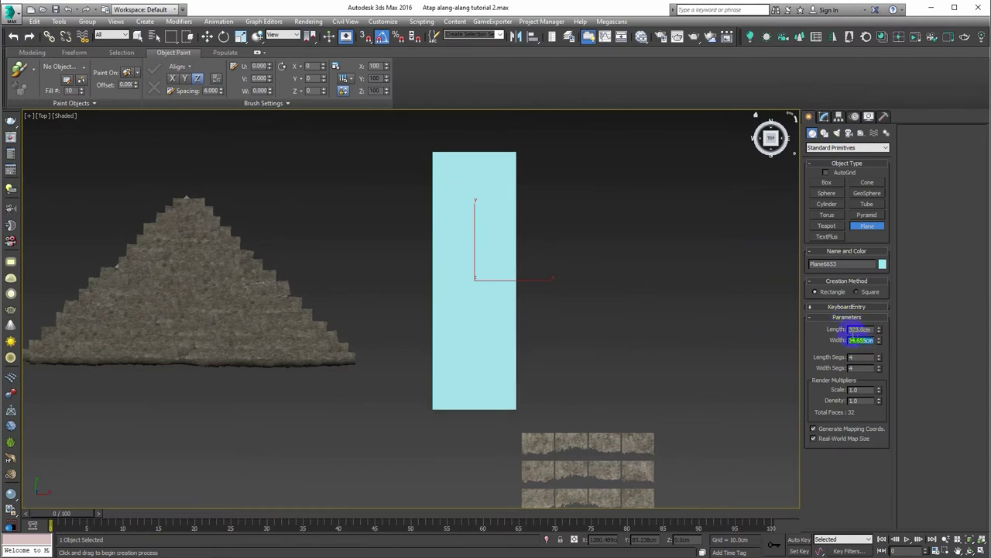
{"action": "scroll", "coordinate": [504, 310], "scroll_direction": "up", "scroll_amount": 1}
{"action": "scroll", "coordinate": [478, 256], "scroll_direction": "up", "scroll_amount": 2}
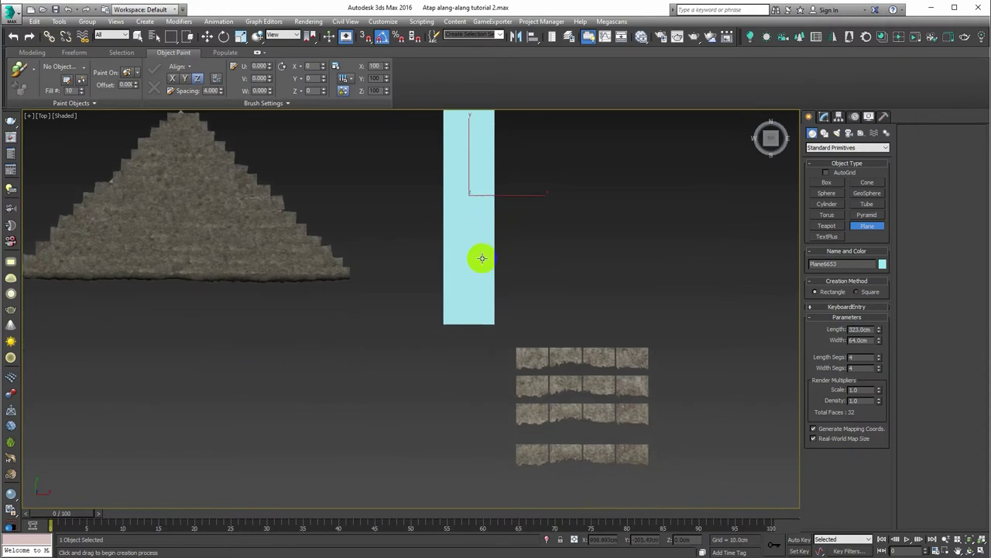
{"action": "scroll", "coordinate": [478, 270], "scroll_direction": "up", "scroll_amount": 2}
{"action": "scroll", "coordinate": [478, 271], "scroll_direction": "up", "scroll_amount": 1}
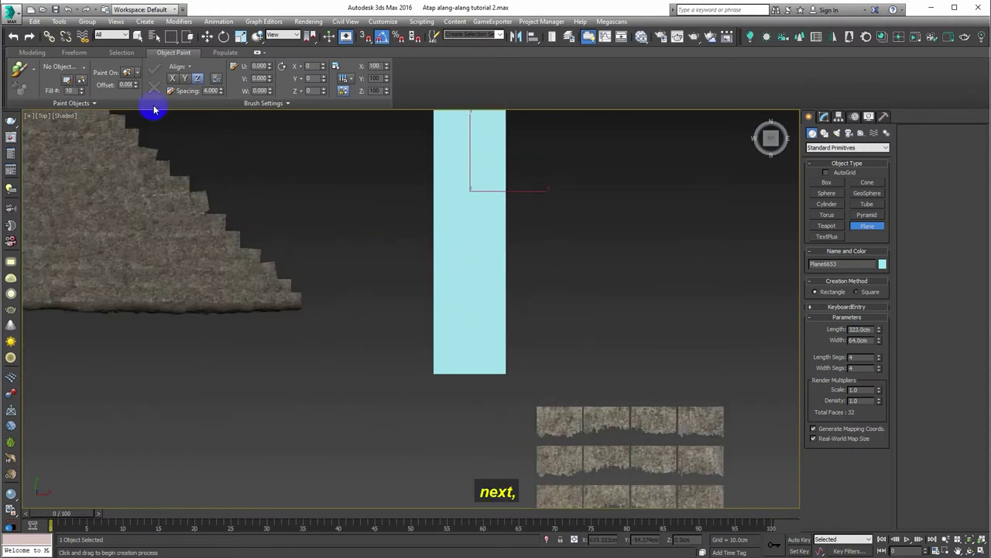
{"action": "left_click", "coordinate": [207, 37]}
{"action": "middle_click_drag", "start_coordinate": [437, 207], "coordinate": [439, 226]}
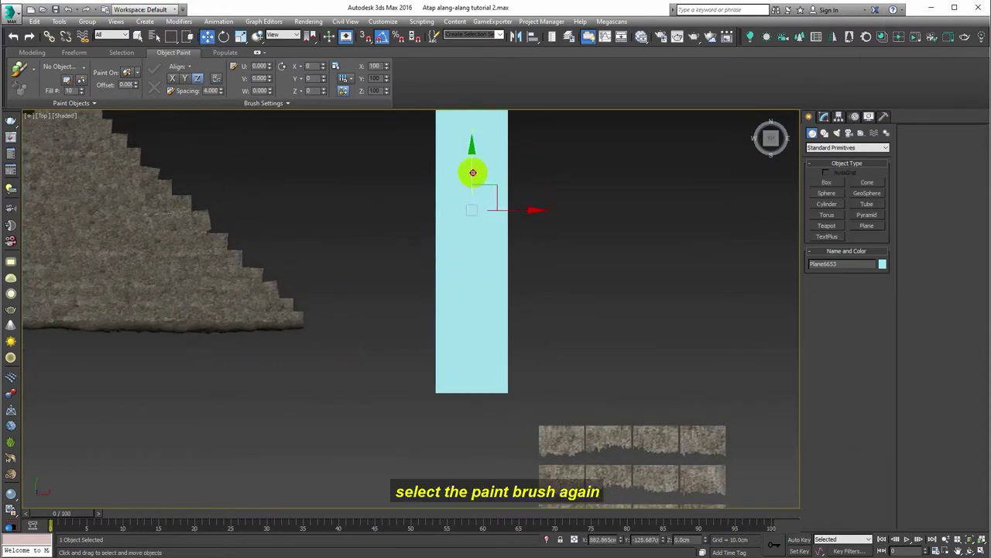
{"action": "middle_click_drag", "start_coordinate": [473, 172], "coordinate": [431, 241]}
{"action": "mouse_move", "coordinate": [153, 157]}
{"action": "middle_mouse_down"}
{"action": "mouse_move", "coordinate": [177, 170]}
{"action": "mouse_move", "coordinate": [98, 133]}
{"action": "middle_mouse_up"}
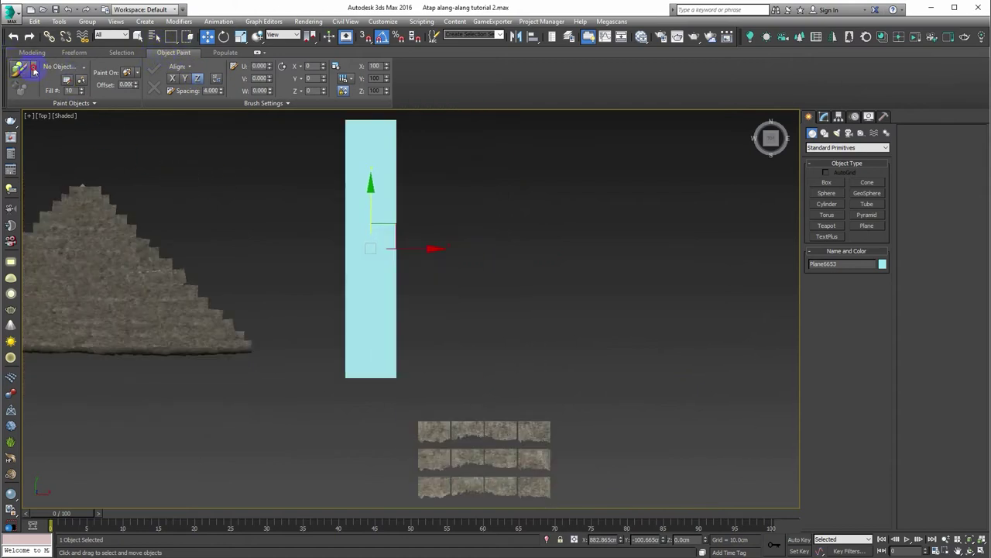
Add the four bent grass tiles to the Object Paint objects list.
{"action": "left_click", "coordinate": [37, 97]}
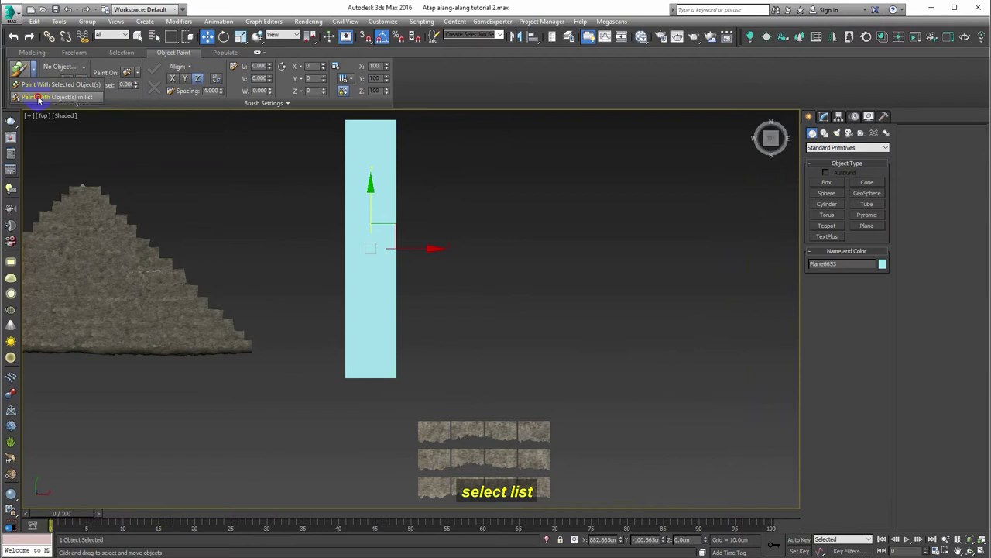
{"action": "left_click_drag", "start_coordinate": [489, 209], "coordinate": [610, 176]}
{"action": "middle_click_drag", "start_coordinate": [610, 177], "coordinate": [491, 155]}
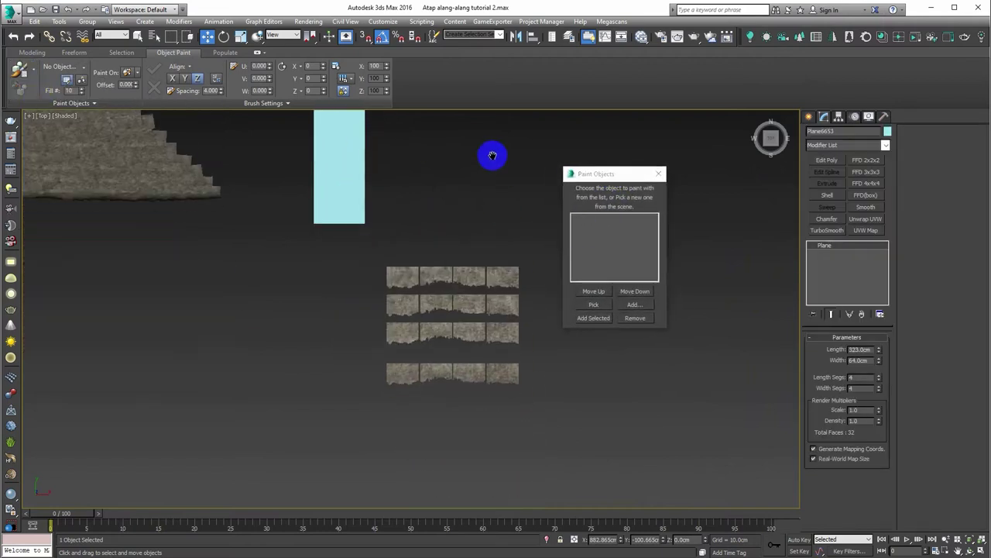
{"action": "scroll", "coordinate": [524, 398], "scroll_direction": "up", "scroll_amount": 2}
{"action": "mouse_move", "coordinate": [467, 359]}
{"action": "middle_mouse_down", "text": "alt"}
{"action": "mouse_move", "coordinate": [466, 324]}
{"action": "mouse_move", "coordinate": [485, 354]}
{"action": "middle_mouse_up", "text": "alt"}
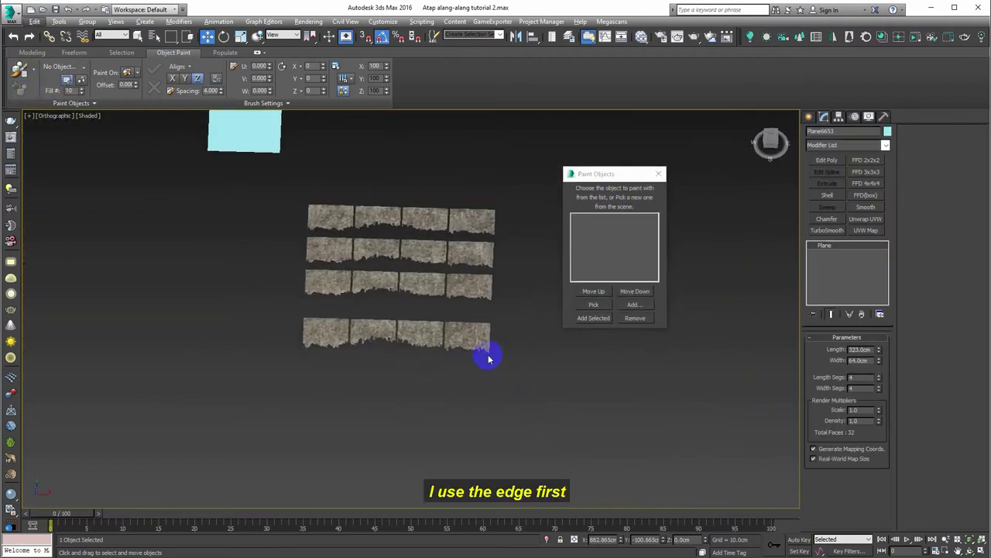
{"action": "scroll", "coordinate": [485, 354], "scroll_direction": "up", "scroll_amount": 3}
{"action": "left_click_drag", "start_coordinate": [557, 399], "coordinate": [151, 325]}
{"action": "middle_click_drag", "start_coordinate": [348, 326], "coordinate": [449, 321]}
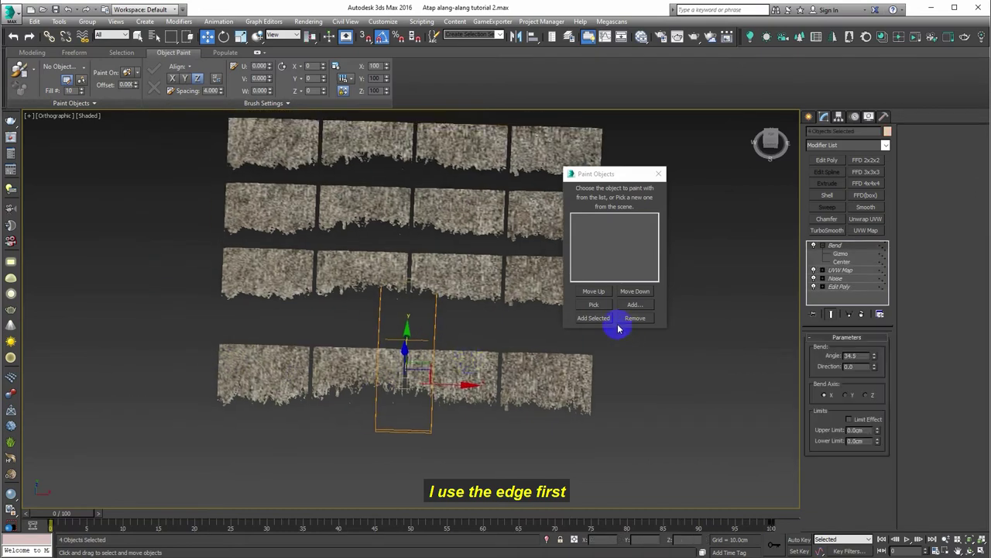
{"action": "left_click", "coordinate": [595, 318]}
Select the cyan base plane in Top view and set Paint On Selected, Spacing 10, All Randomly.
{"action": "middle_click_drag", "start_coordinate": [459, 259], "coordinate": [482, 347]}
{"action": "scroll", "coordinate": [449, 295], "scroll_direction": "down", "scroll_amount": 3}
{"action": "mouse_move", "coordinate": [416, 241]}
{"action": "middle_mouse_down", "text": "alt"}
{"action": "mouse_move", "coordinate": [460, 328]}
{"action": "mouse_move", "coordinate": [467, 277]}
{"action": "mouse_move", "coordinate": [486, 305]}
{"action": "mouse_move", "coordinate": [354, 277]}
{"action": "middle_mouse_up", "text": "alt"}
{"action": "left_click", "coordinate": [299, 221]}
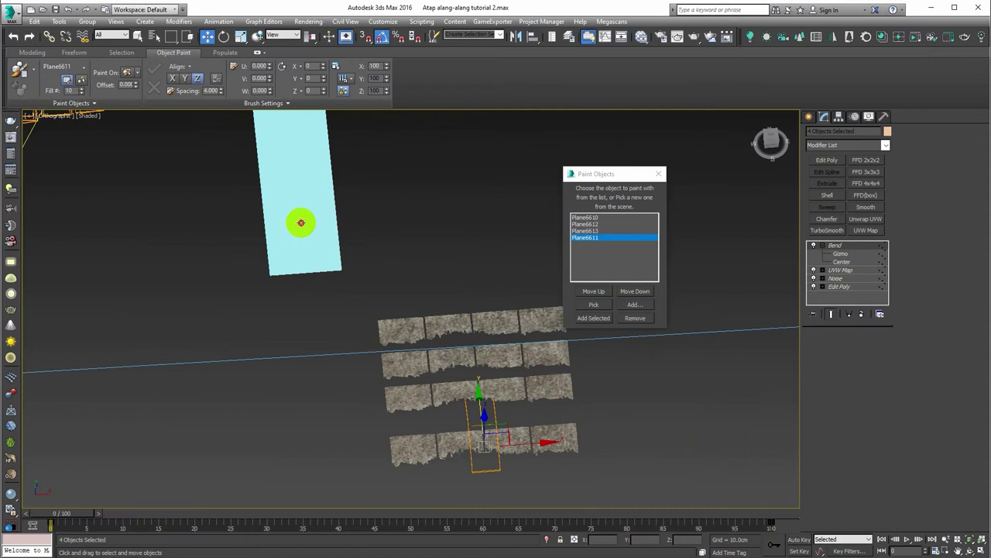
{"action": "key", "text": "t"}
{"action": "key", "text": "z"}
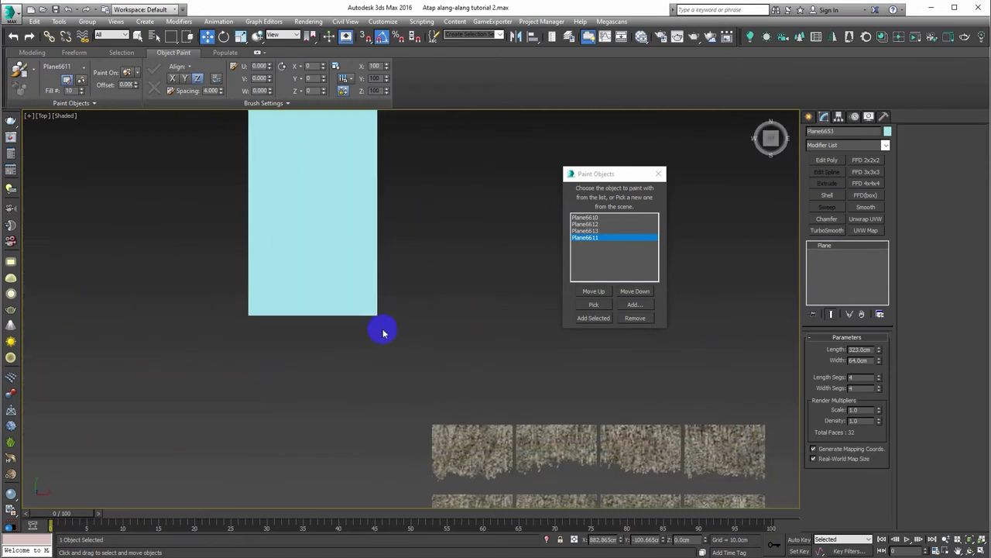
{"action": "scroll", "coordinate": [380, 333], "scroll_direction": "up", "scroll_amount": 4}
{"action": "left_click", "coordinate": [19, 70]}
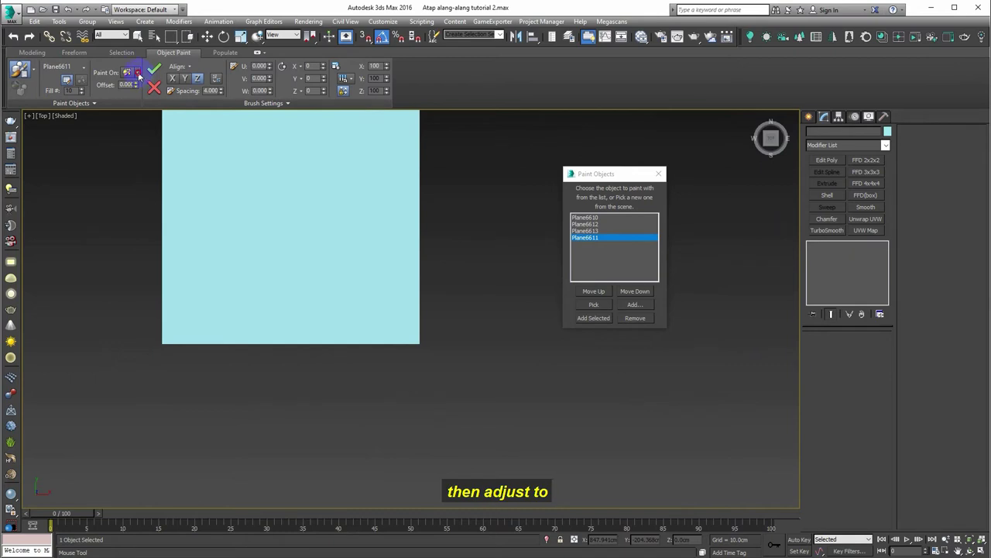
{"action": "left_click", "coordinate": [144, 98]}
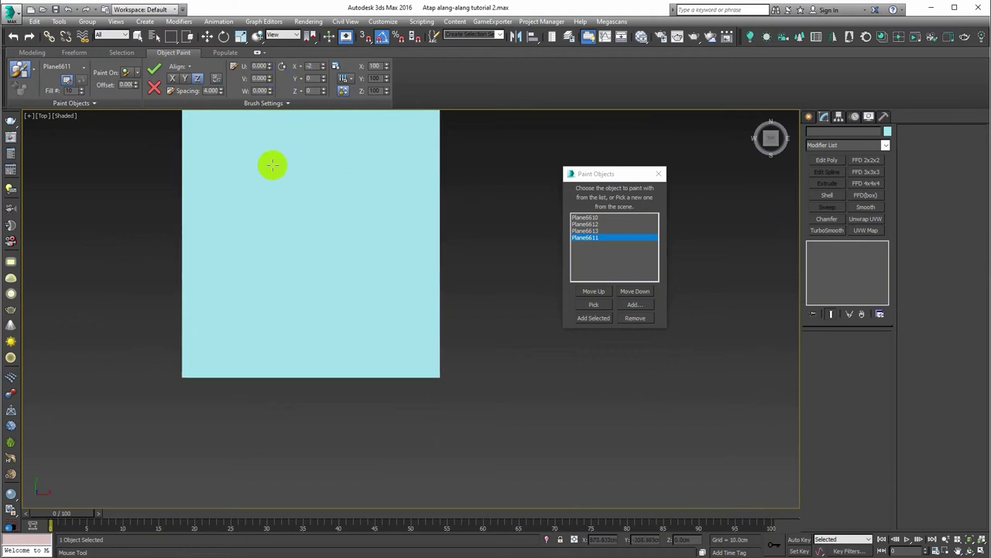
{"action": "type", "text": "10"}
{"action": "left_click", "coordinate": [147, 133]}
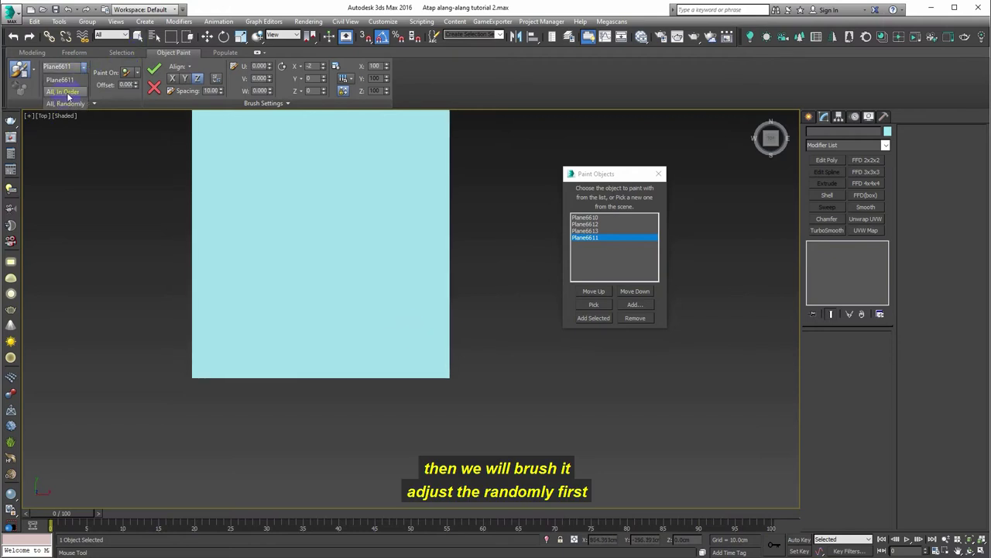
{"action": "left_click", "coordinate": [66, 103]}
Paint a curved band of grass tiles around the plane's bottom end.
{"action": "left_click_drag", "start_coordinate": [416, 333], "coordinate": [272, 359]}
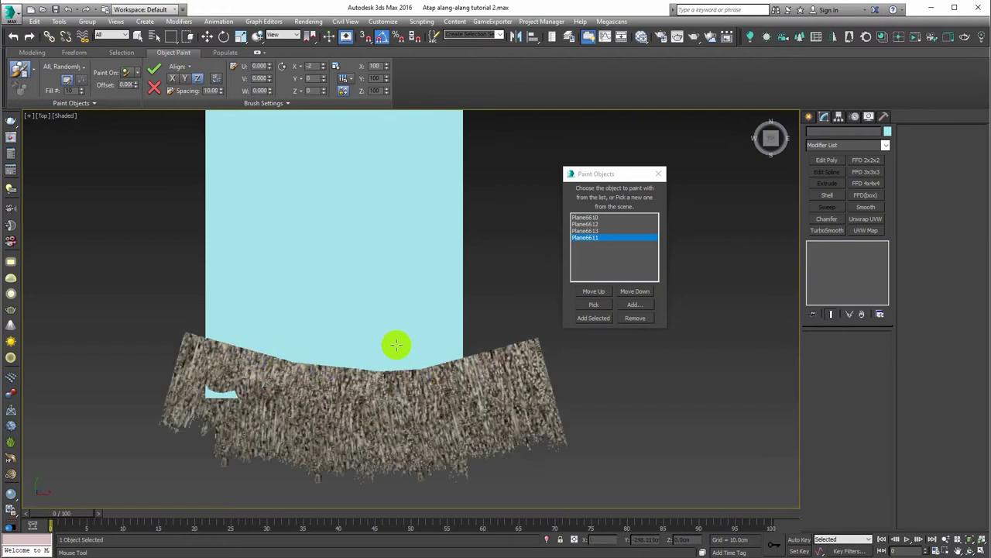
{"action": "key", "text": "ctrl+z"}
{"action": "mouse_move", "coordinate": [452, 325]}
{"action": "left_mouse_down"}
{"action": "mouse_move", "coordinate": [376, 374]}
{"action": "mouse_move", "coordinate": [230, 284]}
{"action": "left_mouse_up"}
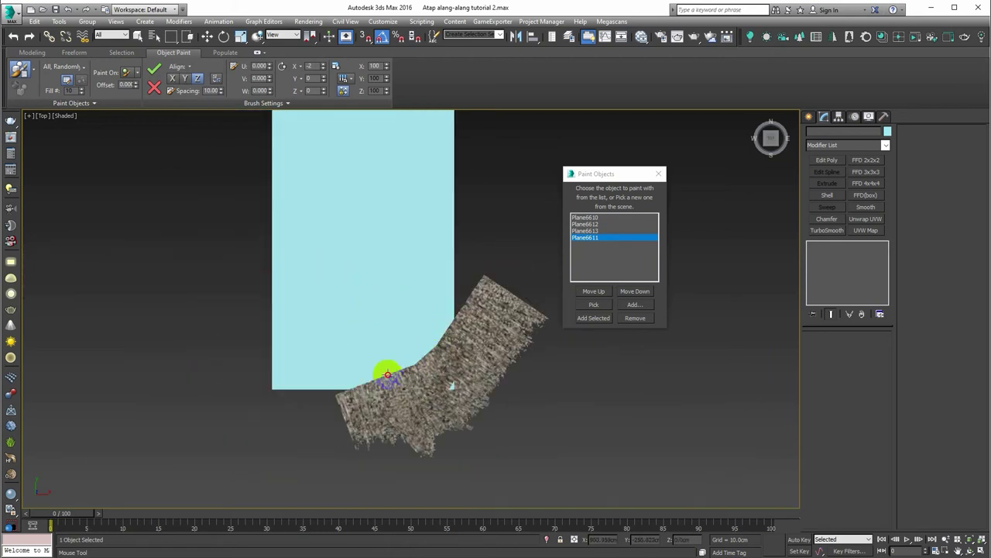
{"action": "left_click_drag", "start_coordinate": [388, 376], "coordinate": [266, 317]}
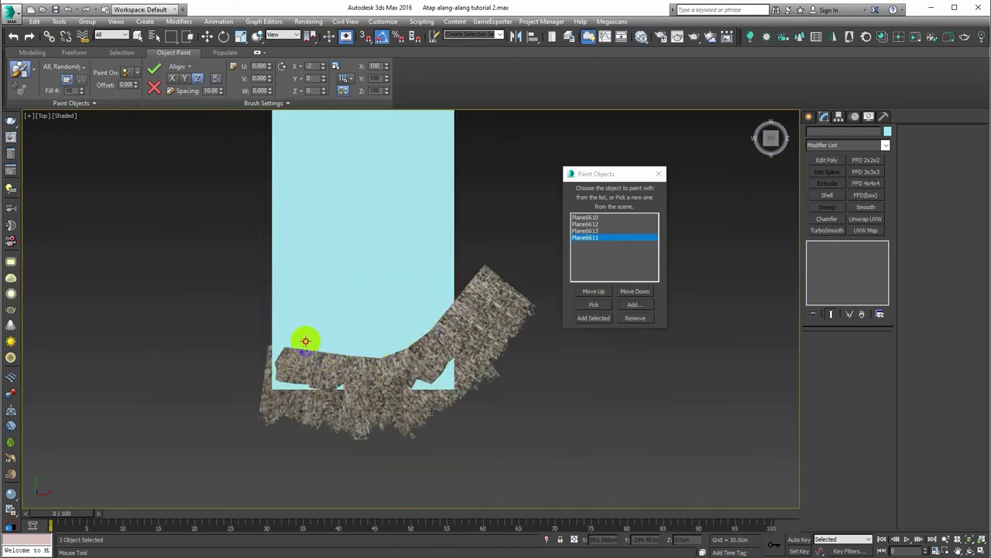
{"action": "left_click_drag", "start_coordinate": [447, 226], "coordinate": [409, 299]}
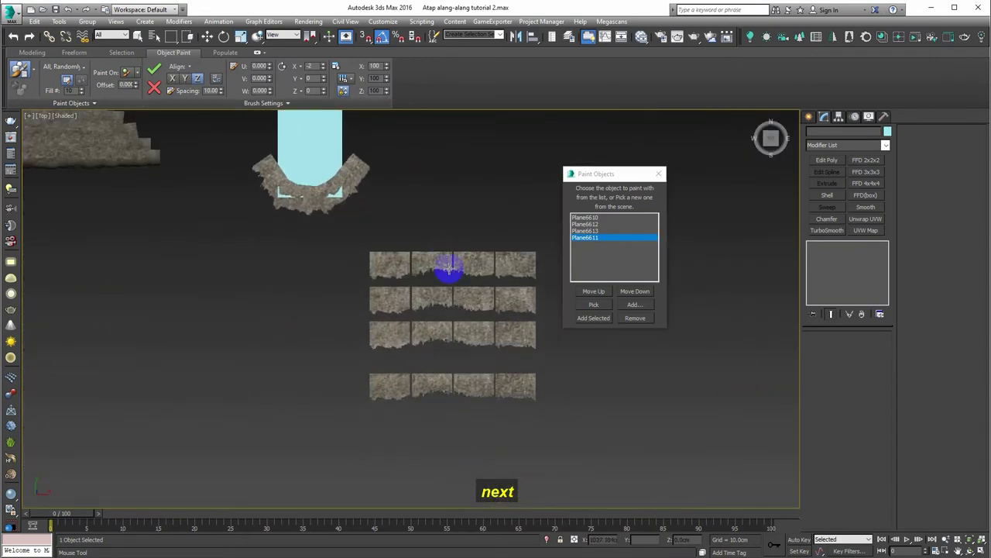
Replace the paint list contents with the twelve roof-side grass tiles.
{"action": "scroll", "coordinate": [434, 318], "scroll_direction": "up", "scroll_amount": 3}
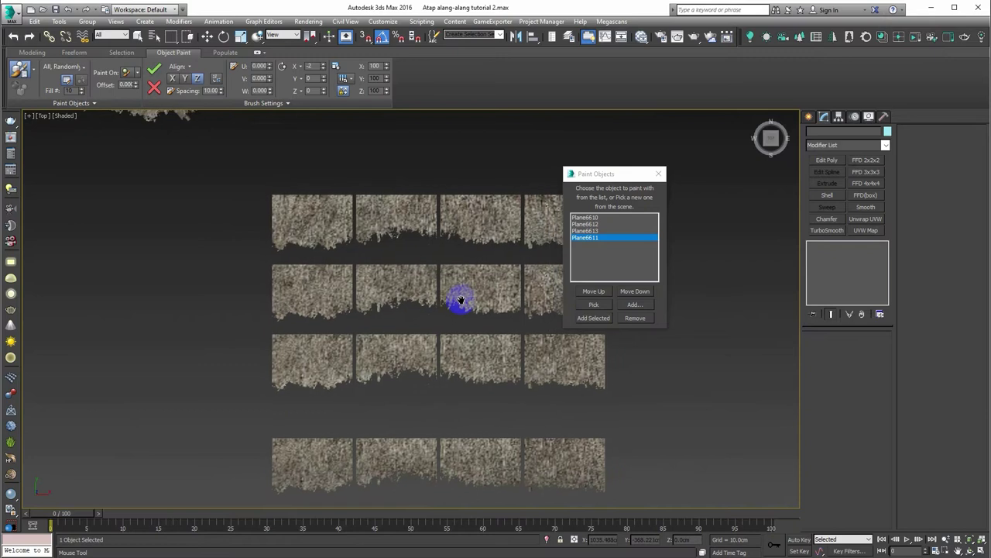
{"action": "left_click_drag", "start_coordinate": [581, 175], "coordinate": [646, 170]}
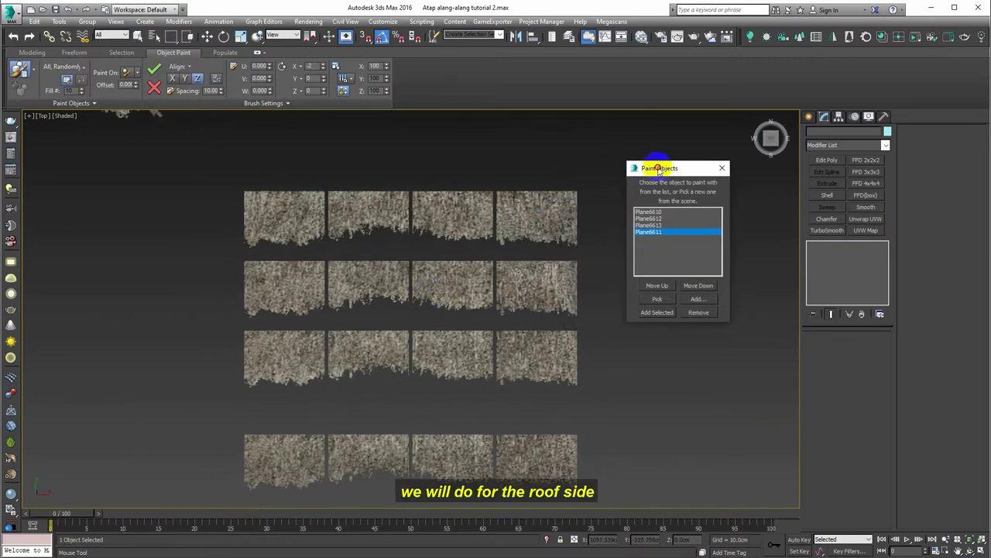
{"action": "left_click", "coordinate": [702, 313]}
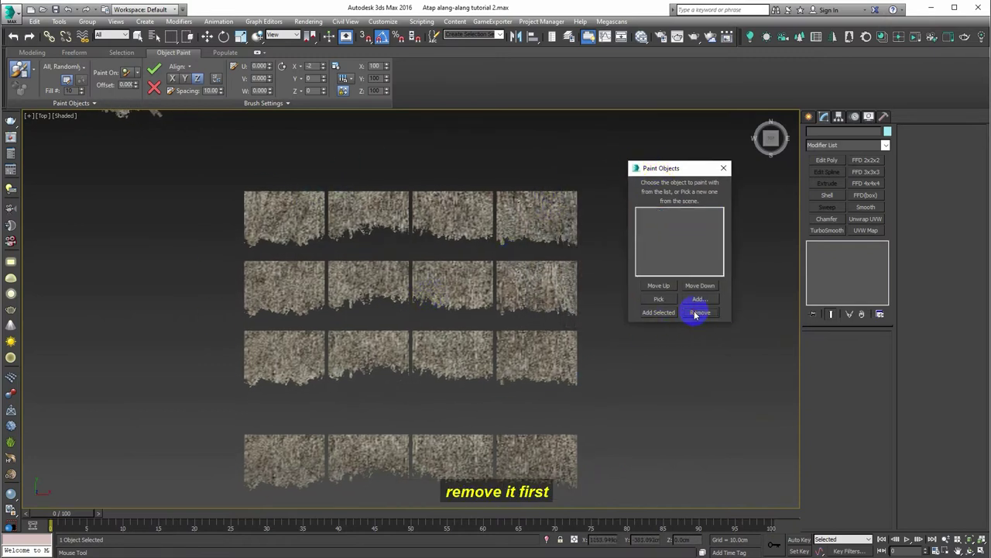
{"action": "left_click", "coordinate": [155, 72]}
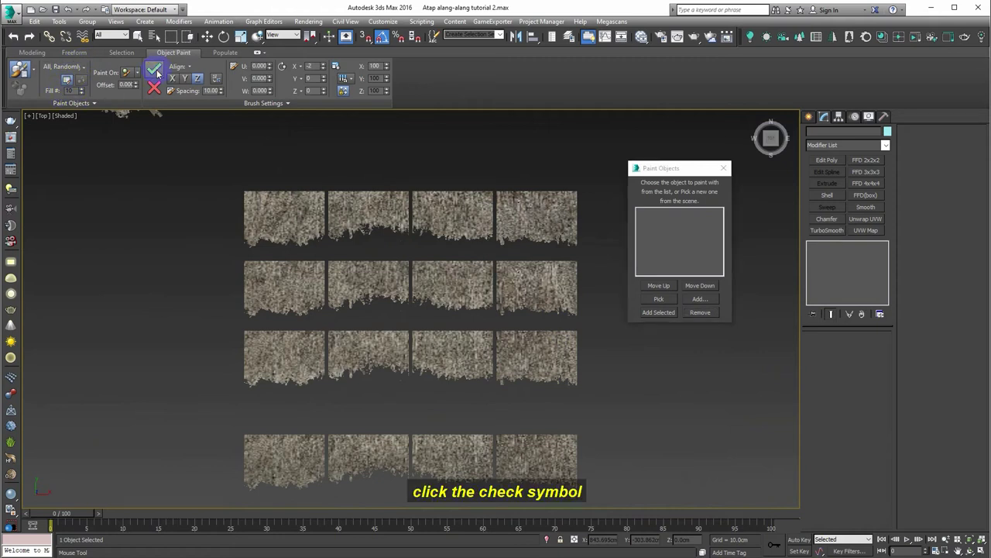
{"action": "left_click", "coordinate": [206, 193]}
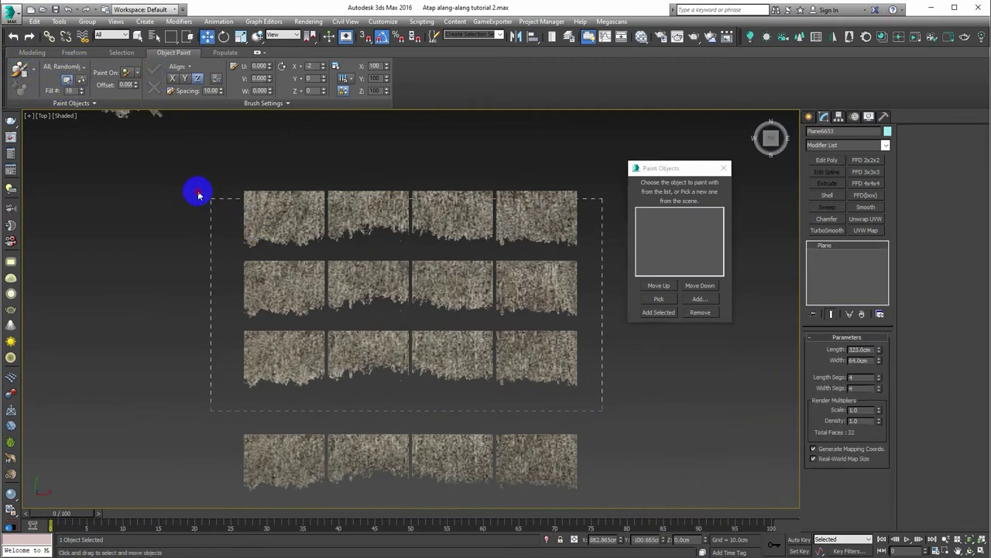
{"action": "left_click_drag", "start_coordinate": [198, 195], "coordinate": [223, 191]}
{"action": "left_click", "coordinate": [659, 312]}
Reselect the cyan base plane and paint grass rows along its remaining length.
{"action": "middle_click_drag", "start_coordinate": [465, 172], "coordinate": [595, 367]}
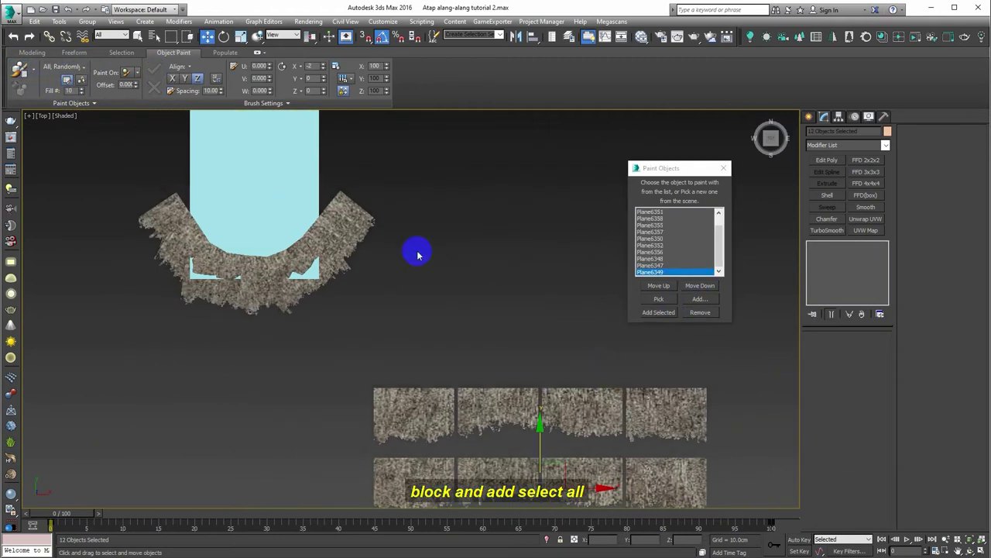
{"action": "middle_click_drag", "start_coordinate": [417, 254], "coordinate": [405, 286]}
{"action": "scroll", "coordinate": [405, 286], "scroll_direction": "up", "scroll_amount": 3}
{"action": "left_click", "coordinate": [363, 221]}
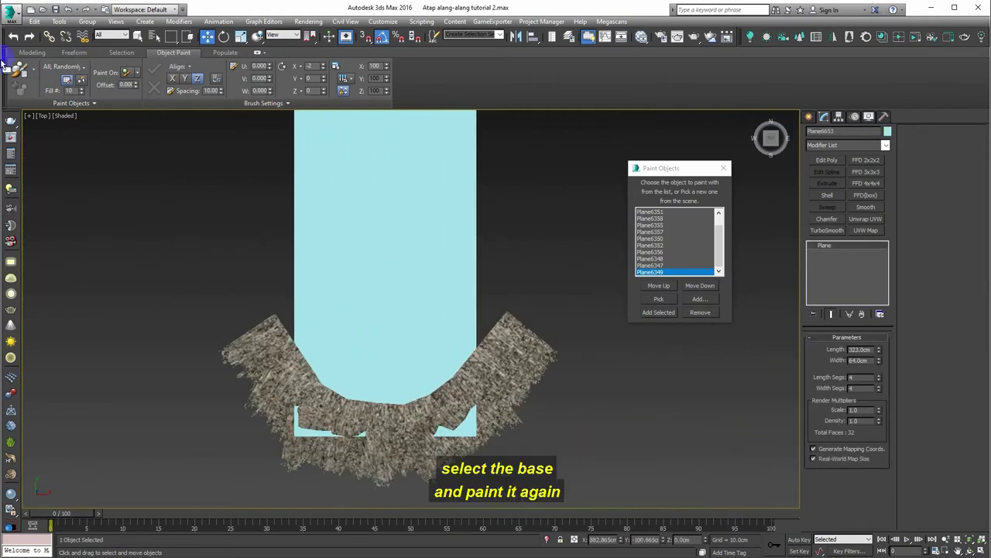
{"action": "left_click", "coordinate": [19, 72]}
{"action": "mouse_move", "coordinate": [449, 299]}
{"action": "left_mouse_down"}
{"action": "mouse_move", "coordinate": [460, 295]}
{"action": "mouse_move", "coordinate": [347, 326]}
{"action": "mouse_move", "coordinate": [310, 274]}
{"action": "mouse_move", "coordinate": [461, 246]}
{"action": "mouse_move", "coordinate": [323, 250]}
{"action": "mouse_move", "coordinate": [434, 267]}
{"action": "mouse_move", "coordinate": [452, 231]}
{"action": "mouse_move", "coordinate": [320, 210]}
{"action": "mouse_move", "coordinate": [371, 284]}
{"action": "mouse_move", "coordinate": [479, 238]}
{"action": "mouse_move", "coordinate": [336, 255]}
{"action": "mouse_move", "coordinate": [481, 243]}
{"action": "mouse_move", "coordinate": [328, 258]}
{"action": "mouse_move", "coordinate": [481, 295]}
{"action": "mouse_move", "coordinate": [348, 317]}
{"action": "mouse_move", "coordinate": [472, 279]}
{"action": "mouse_move", "coordinate": [354, 299]}
{"action": "mouse_move", "coordinate": [478, 278]}
{"action": "mouse_move", "coordinate": [367, 276]}
{"action": "mouse_move", "coordinate": [472, 296]}
{"action": "mouse_move", "coordinate": [361, 290]}
{"action": "mouse_move", "coordinate": [494, 238]}
{"action": "mouse_move", "coordinate": [292, 222]}
{"action": "mouse_move", "coordinate": [416, 188]}
{"action": "mouse_move", "coordinate": [437, 237]}
{"action": "mouse_move", "coordinate": [420, 291]}
{"action": "mouse_move", "coordinate": [489, 333]}
{"action": "mouse_move", "coordinate": [489, 234]}
{"action": "mouse_move", "coordinate": [515, 191]}
{"action": "mouse_move", "coordinate": [329, 180]}
{"action": "mouse_move", "coordinate": [547, 147]}
{"action": "mouse_move", "coordinate": [496, 124]}
{"action": "mouse_move", "coordinate": [343, 128]}
{"action": "left_mouse_up"}
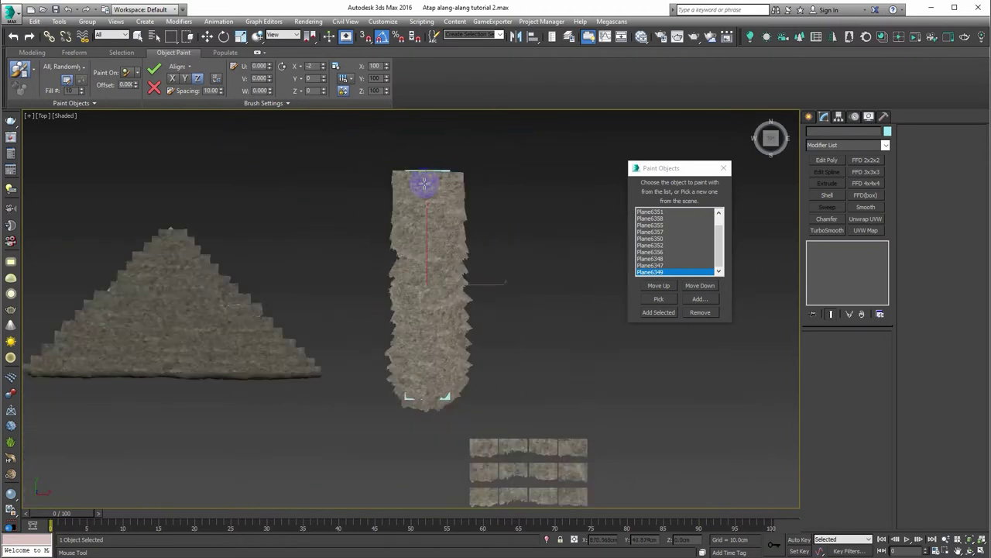
{"action": "scroll", "coordinate": [454, 372], "scroll_direction": "down", "scroll_amount": 2}
{"action": "scroll", "coordinate": [420, 299], "scroll_direction": "up", "scroll_amount": 4}
{"action": "scroll", "coordinate": [454, 377], "scroll_direction": "down", "scroll_amount": 4}
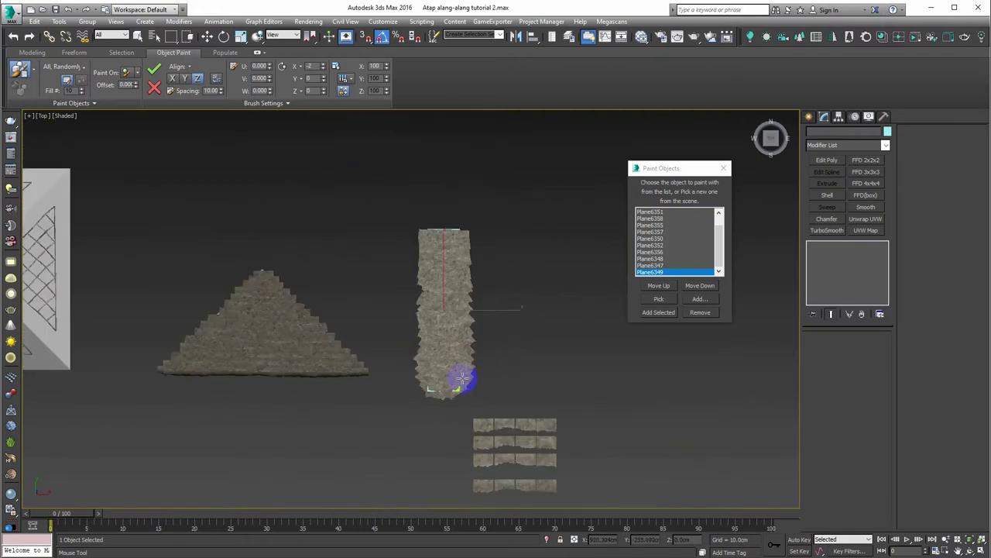
{"action": "scroll", "coordinate": [462, 362], "scroll_direction": "up", "scroll_amount": 4}
{"action": "middle_click_drag", "start_coordinate": [461, 362], "coordinate": [415, 365]}
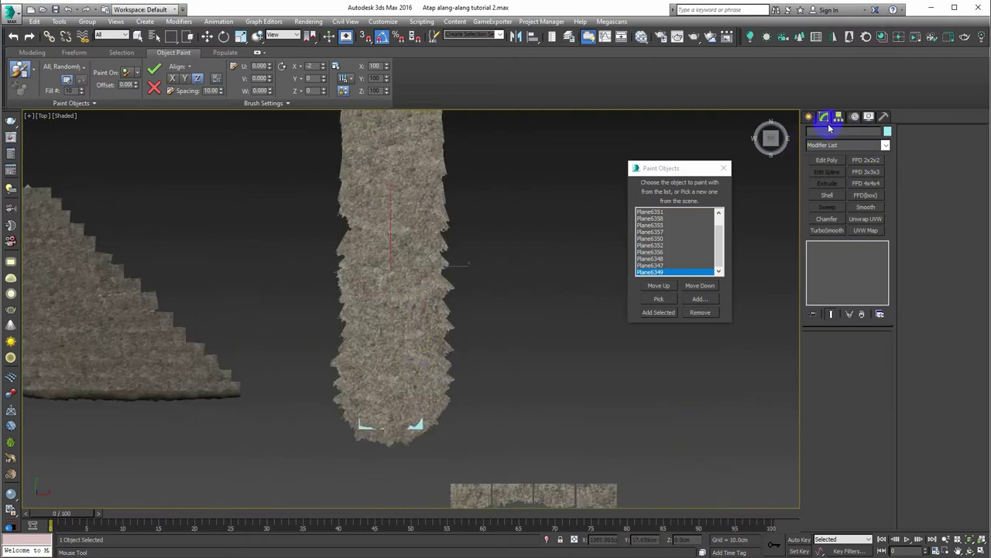
End Object Paint, region-select all painted grass planes, and isolate them.
{"action": "middle_click_drag", "start_coordinate": [364, 164], "coordinate": [361, 179]}
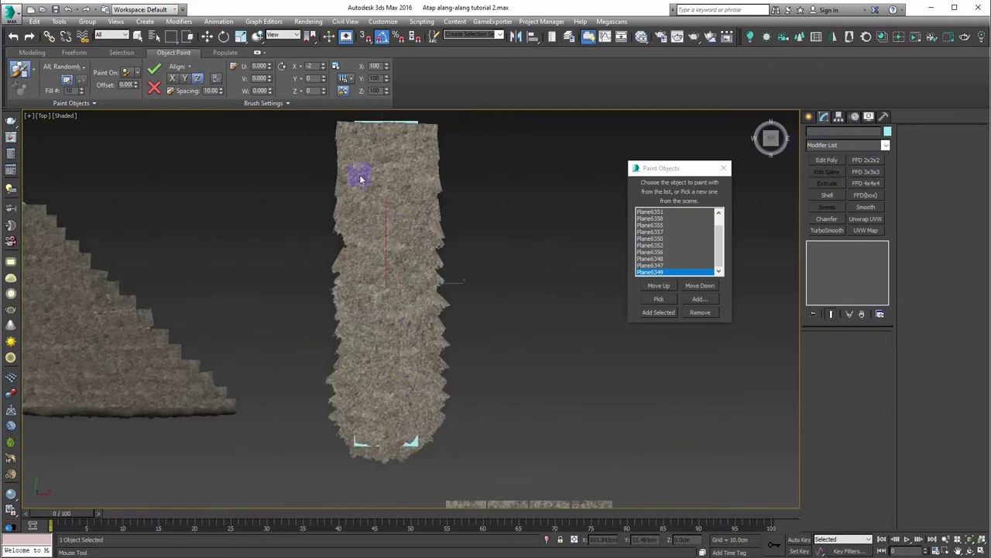
{"action": "left_click", "coordinate": [19, 70]}
{"action": "scroll", "coordinate": [348, 230], "scroll_direction": "down", "scroll_amount": 3}
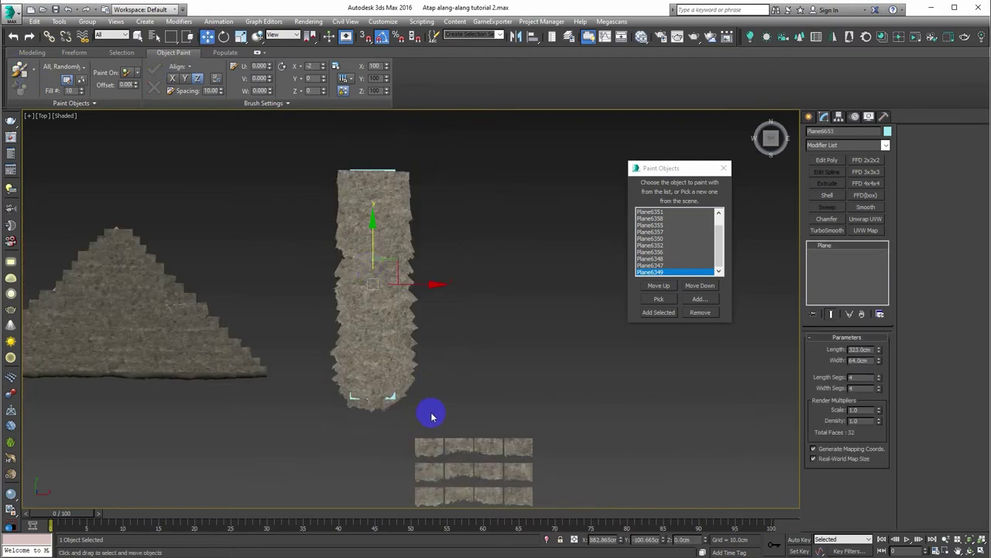
{"action": "left_click_drag", "start_coordinate": [298, 230], "coordinate": [286, 150]}
{"action": "key", "text": "alt+q"}
{"action": "middle_click_drag", "start_coordinate": [395, 237], "coordinate": [409, 261]}
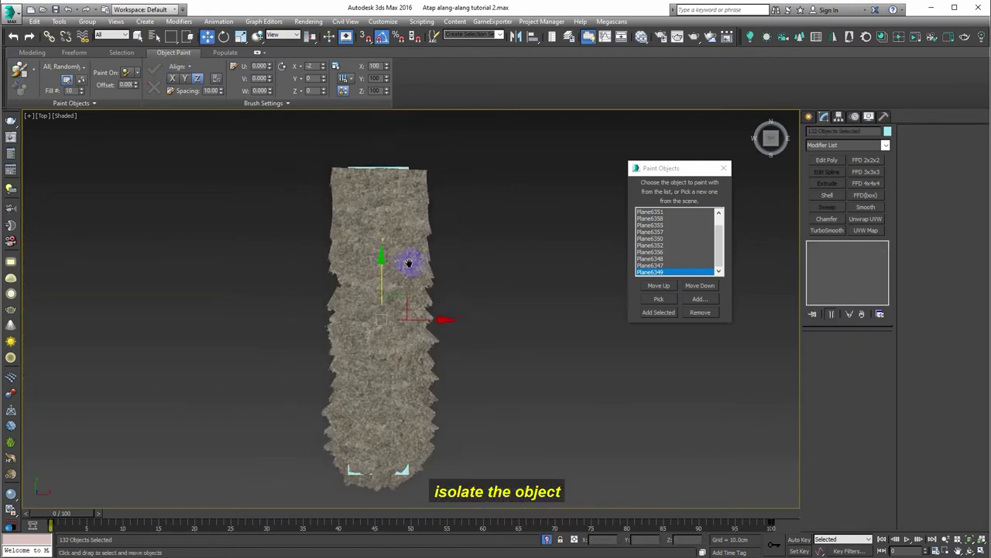
{"action": "scroll", "coordinate": [378, 225], "scroll_direction": "up", "scroll_amount": 5}
{"action": "scroll", "coordinate": [386, 236], "scroll_direction": "down", "scroll_amount": 4}
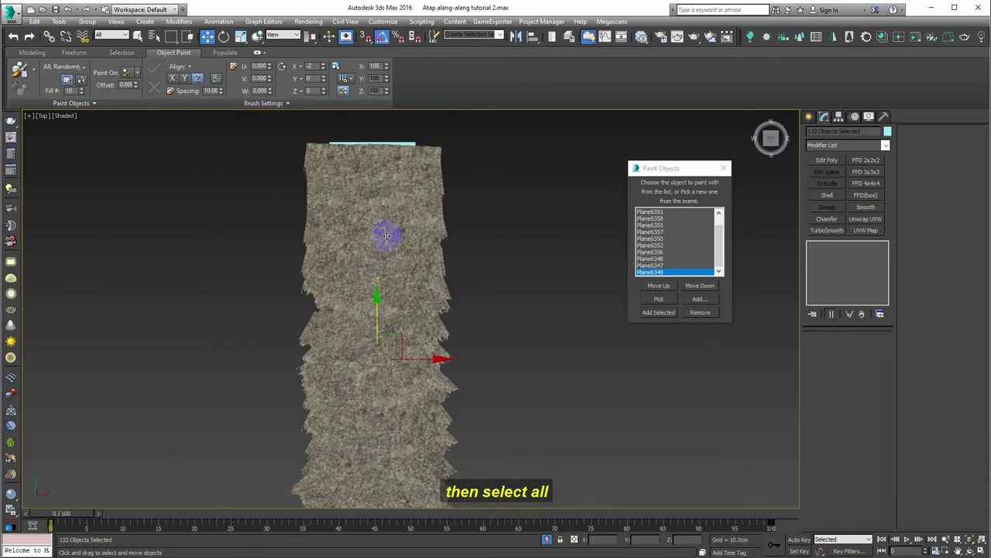
{"action": "scroll", "coordinate": [381, 224], "scroll_direction": "down", "scroll_amount": 3}
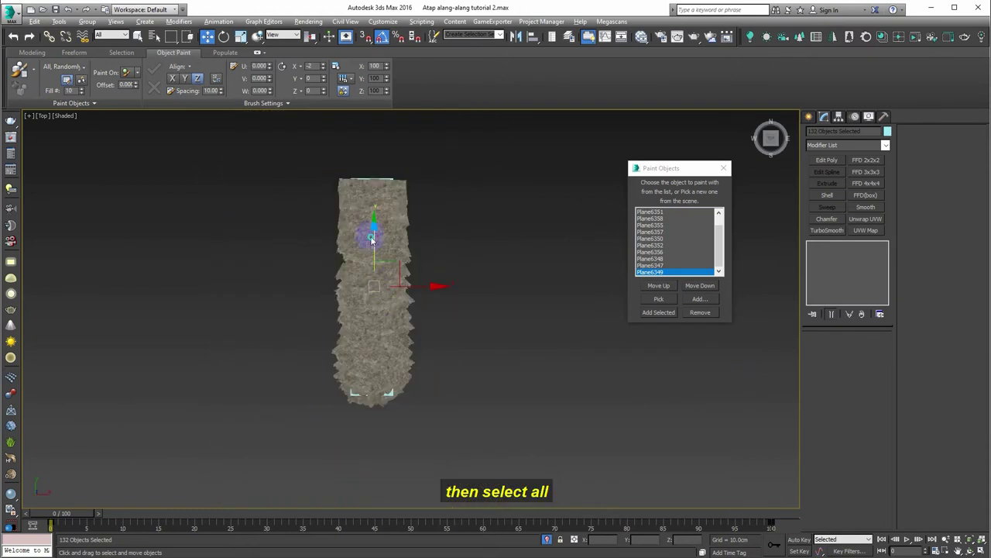
Convert the selected grass planes to Editable Poly.
{"action": "right_click", "coordinate": [375, 271]}
{"action": "left_click", "coordinate": [519, 350]}
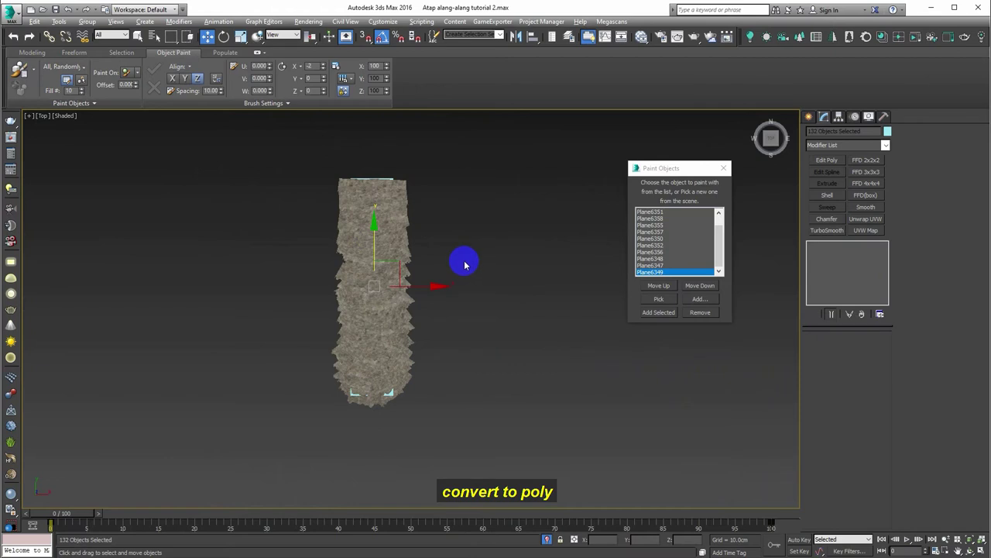
{"action": "left_click", "coordinate": [409, 199]}
{"action": "scroll", "coordinate": [383, 181], "scroll_direction": "up", "scroll_amount": 2}
{"action": "scroll", "coordinate": [397, 165], "scroll_direction": "up", "scroll_amount": 3}
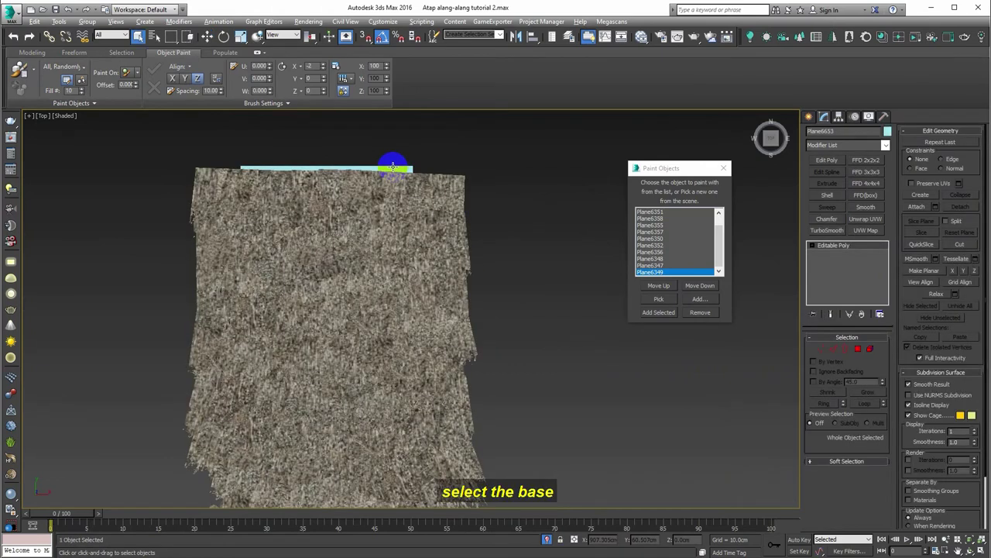
End isolation to show all objects and select the column's base plane.
{"action": "key", "text": "alt+q"}
{"action": "key", "text": "alt+q"}
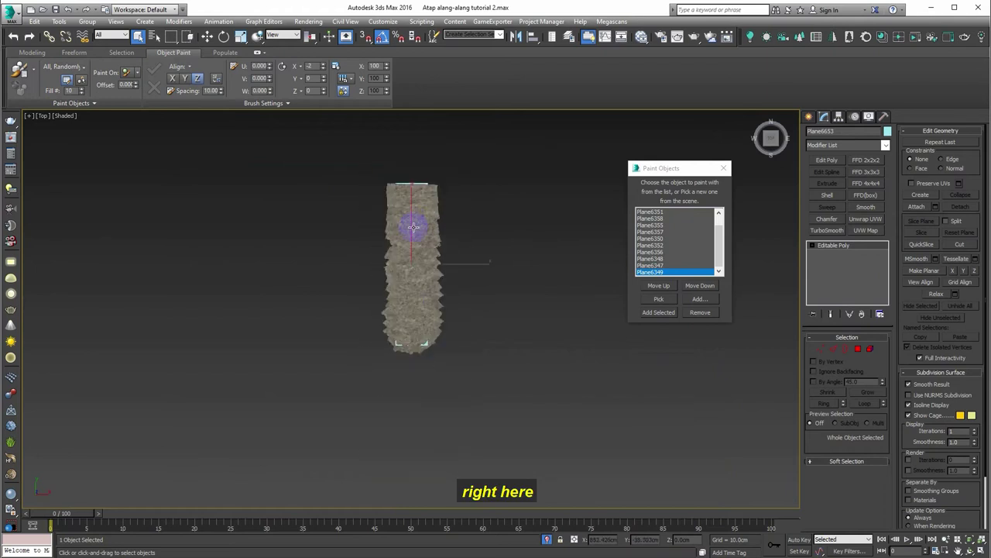
{"action": "key", "text": "ctrl+a"}
{"action": "key", "text": "z"}
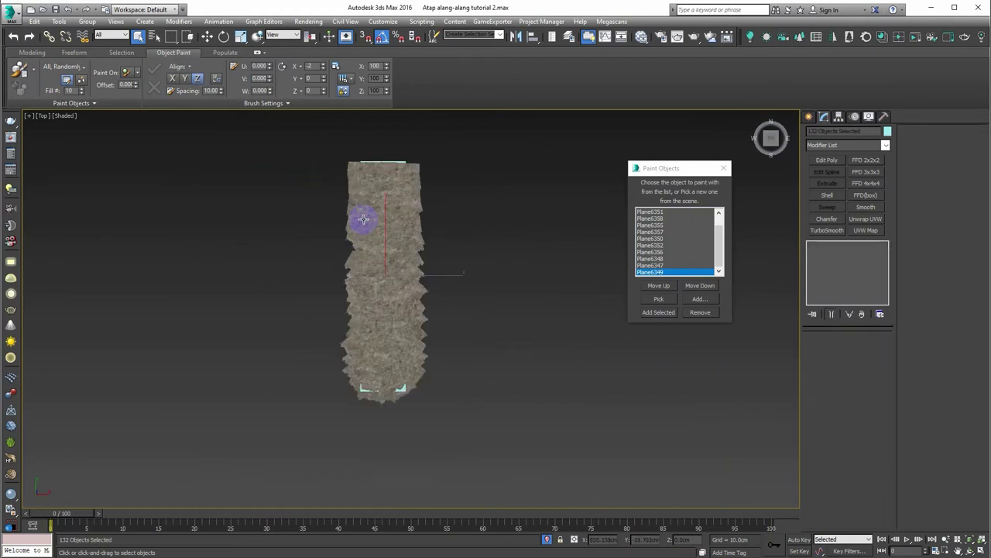
{"action": "right_click", "coordinate": [367, 214]}
{"action": "left_click", "coordinate": [391, 135]}
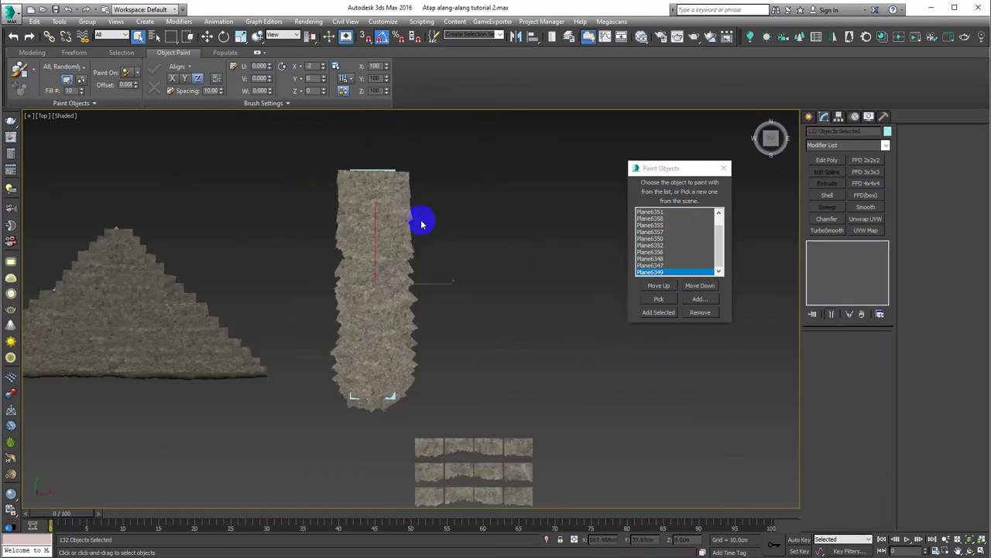
{"action": "scroll", "coordinate": [372, 174], "scroll_direction": "up", "scroll_amount": 5}
{"action": "scroll", "coordinate": [442, 173], "scroll_direction": "up", "scroll_amount": 2}
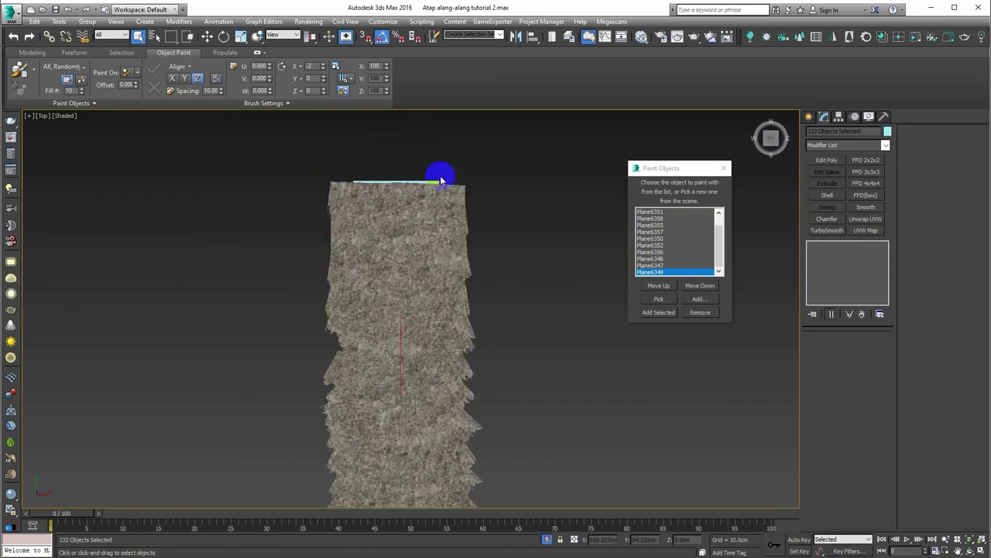
{"action": "scroll", "coordinate": [427, 184], "scroll_direction": "up", "scroll_amount": 2}
{"action": "left_click", "coordinate": [509, 199]}
Attach every listed grass plane to the base plane via Attach List, then check the merged mesh.
{"action": "scroll", "coordinate": [573, 341], "scroll_direction": "down", "scroll_amount": 5}
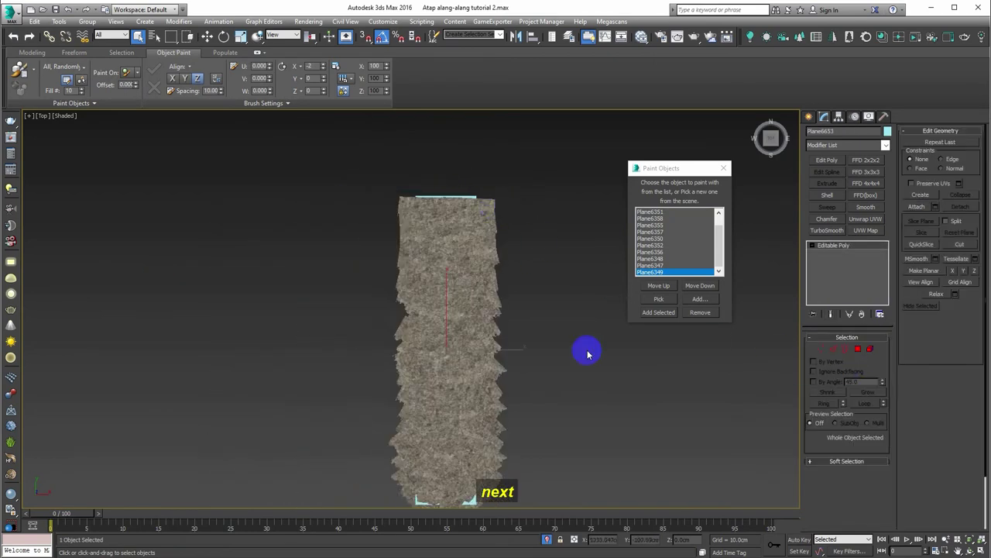
{"action": "scroll", "coordinate": [587, 354], "scroll_direction": "up", "scroll_amount": 2}
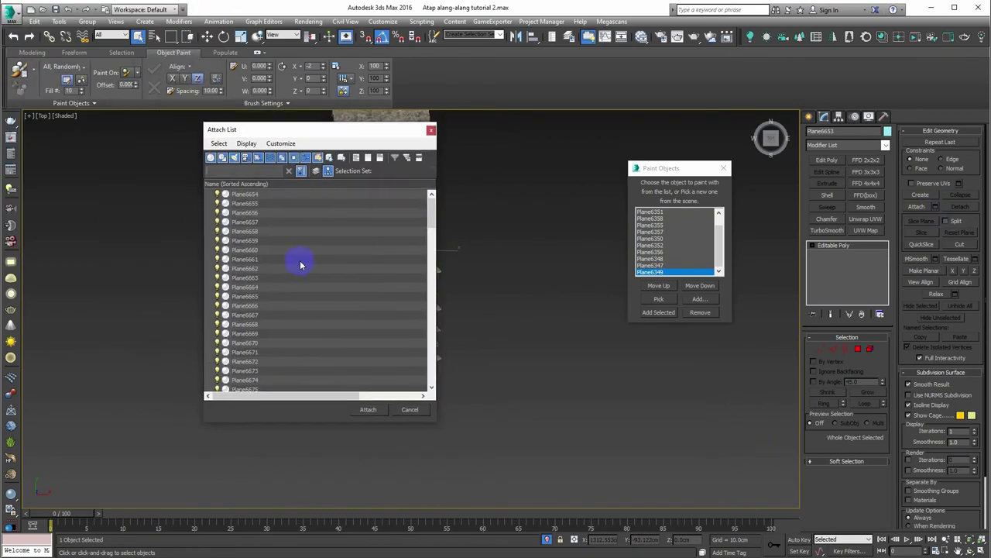
{"action": "key", "text": "ctrl+a"}
{"action": "left_click", "coordinate": [378, 411]}
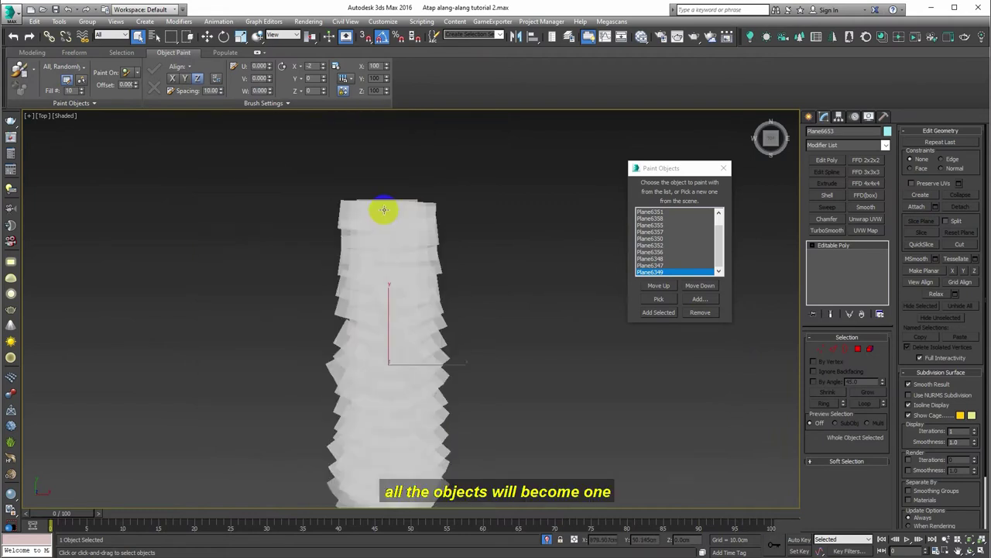
{"action": "left_click", "coordinate": [868, 350]}
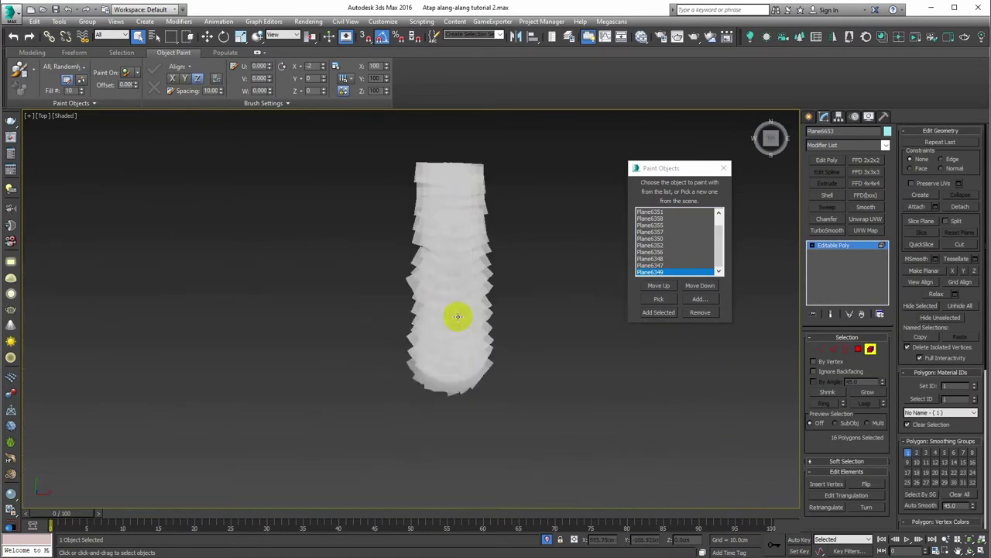
{"action": "left_click", "coordinate": [871, 350]}
{"action": "key", "text": "F4"}
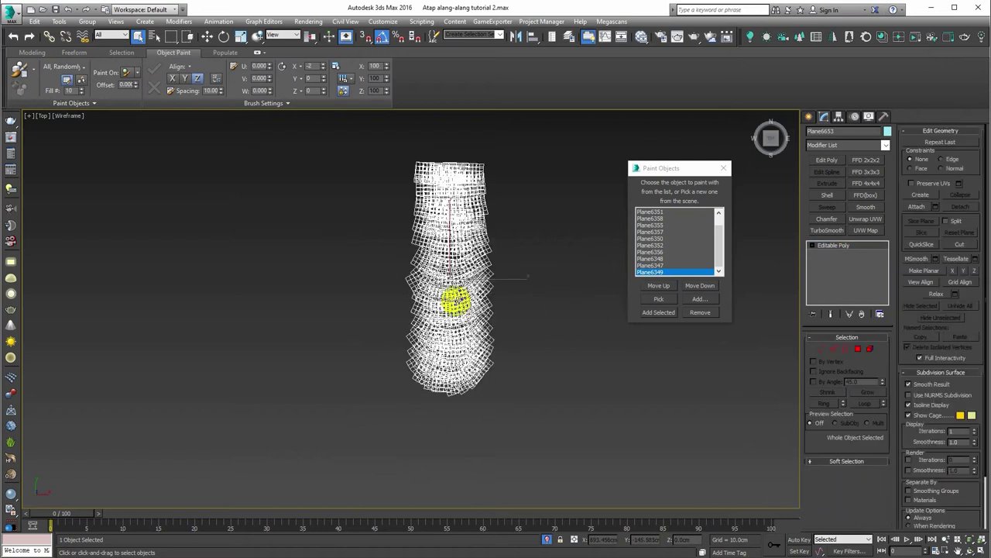
{"action": "key", "text": "F4"}
{"action": "scroll", "coordinate": [459, 289], "scroll_direction": "up", "scroll_amount": 2}
{"action": "mouse_move", "coordinate": [438, 281]}
{"action": "middle_mouse_down"}
{"action": "mouse_move", "coordinate": [449, 354]}
{"action": "mouse_move", "coordinate": [445, 320]}
{"action": "middle_mouse_up"}
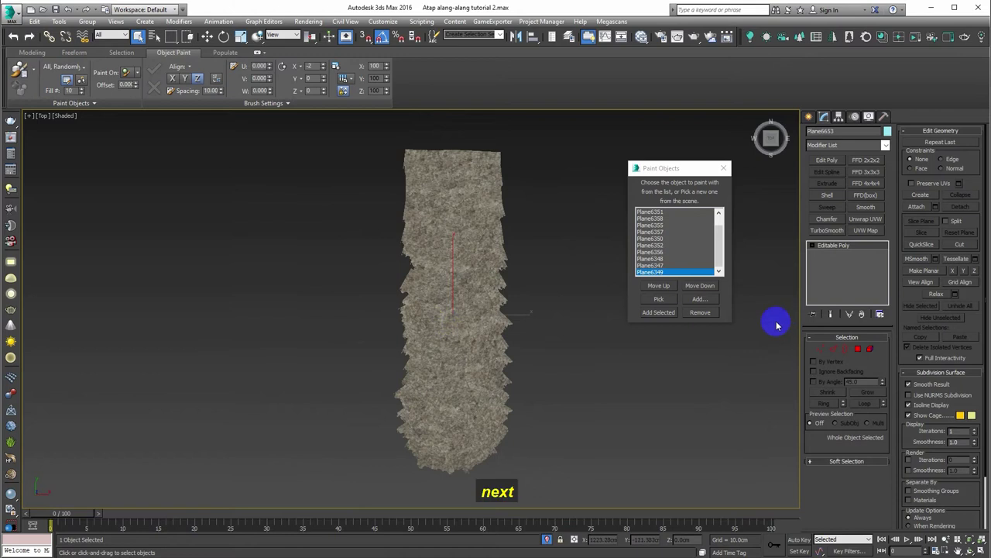
Apply FFD 3x3x3 and raise the middle control points into a tent shape.
{"action": "left_click", "coordinate": [862, 176]}
{"action": "middle_click_drag", "start_coordinate": [476, 264], "coordinate": [456, 237]}
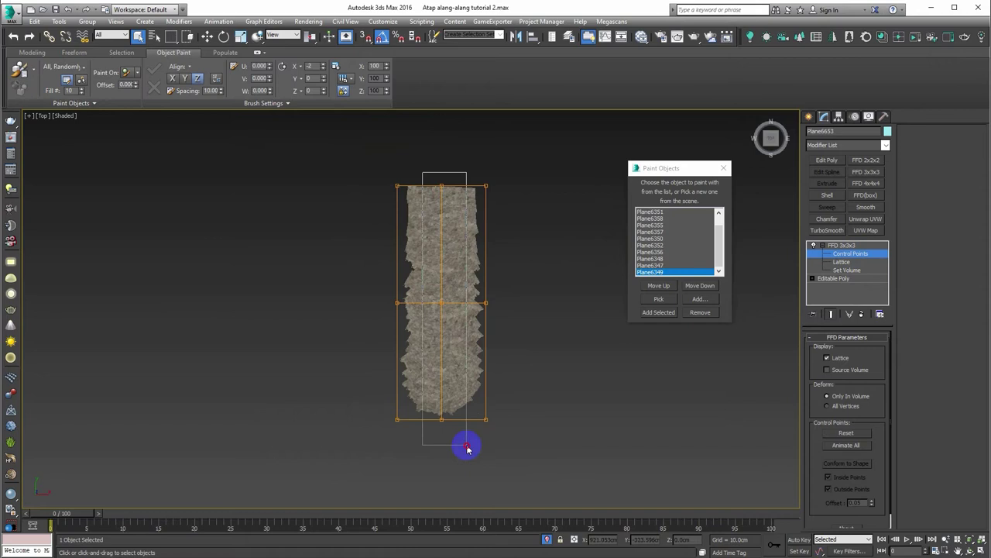
{"action": "middle_click_drag", "start_coordinate": [469, 450], "coordinate": [43, 81], "text": "alt"}
{"action": "left_click_drag", "start_coordinate": [445, 259], "coordinate": [440, 209]}
{"action": "key", "text": "t"}
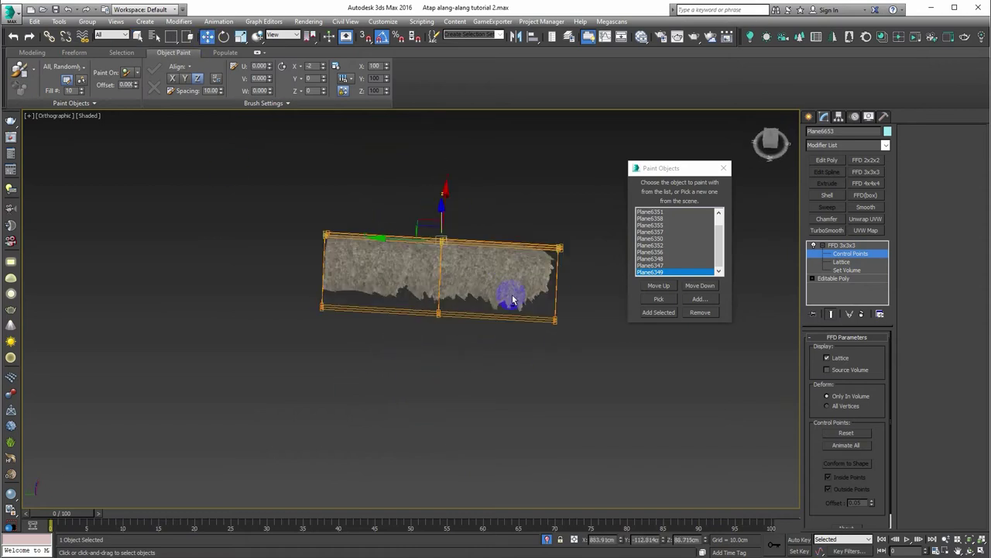
{"action": "middle_click_drag", "start_coordinate": [439, 291], "coordinate": [332, 204]}
{"action": "scroll", "coordinate": [421, 231], "scroll_direction": "up", "scroll_amount": 2}
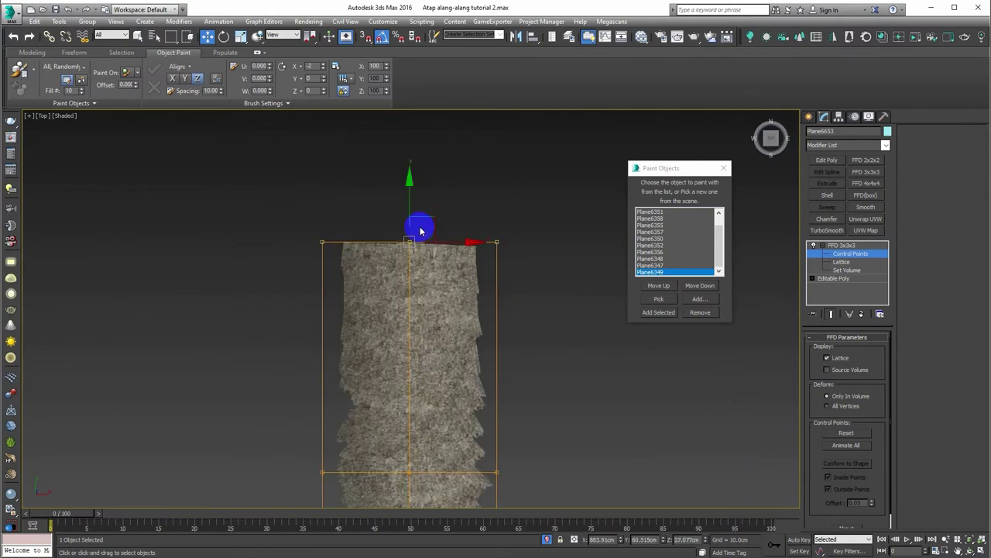
Taper the strip's top and narrow its middle so one end flares wider.
{"action": "left_click_drag", "start_coordinate": [479, 243], "coordinate": [406, 238]}
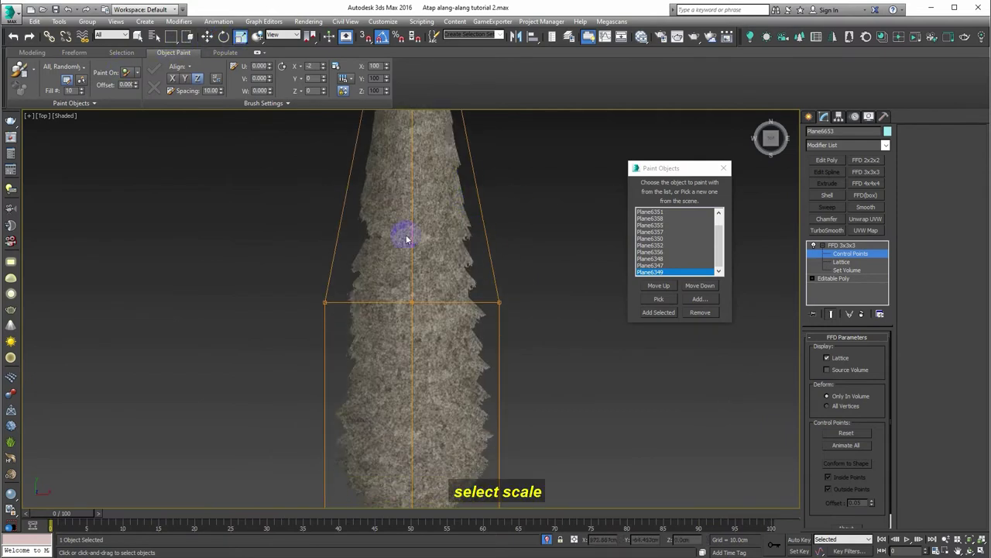
{"action": "left_click_drag", "start_coordinate": [485, 301], "coordinate": [444, 310]}
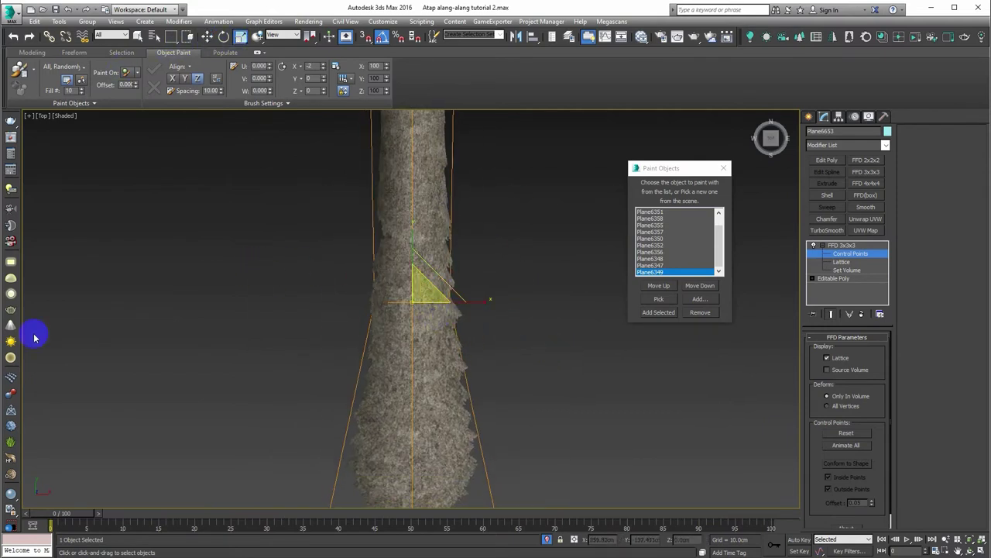
{"action": "middle_click_drag", "start_coordinate": [460, 153], "coordinate": [460, 246]}
{"action": "left_click_drag", "start_coordinate": [341, 143], "coordinate": [480, 176]}
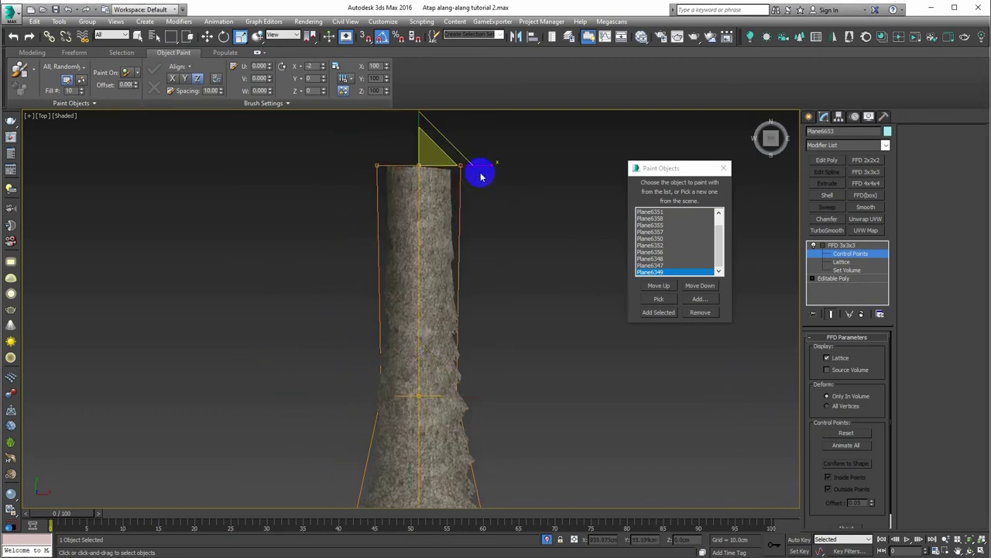
{"action": "scroll", "coordinate": [421, 294], "scroll_direction": "down", "scroll_amount": 3}
{"action": "middle_click_drag", "start_coordinate": [421, 294], "coordinate": [313, 153], "text": "alt"}
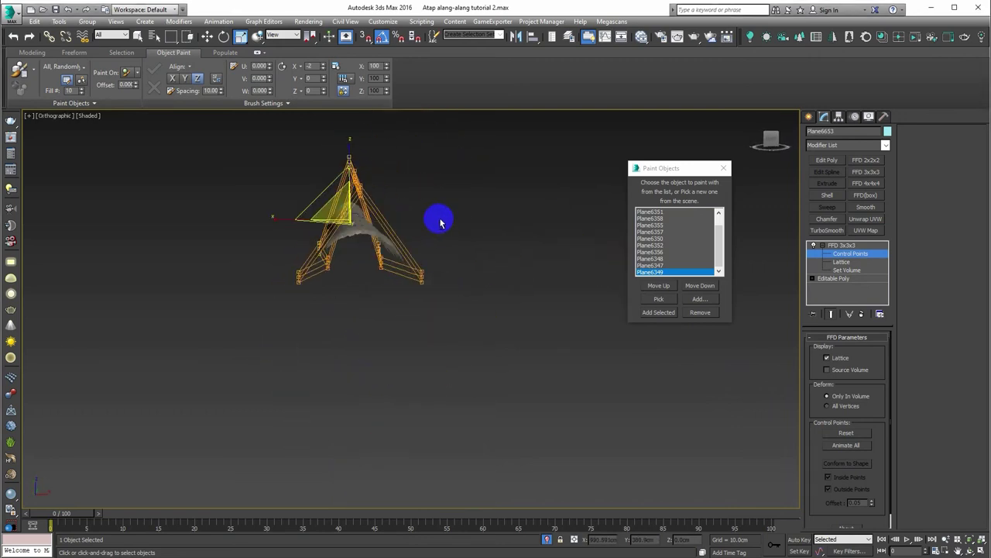
{"action": "left_click", "coordinate": [208, 34]}
{"action": "mouse_move", "coordinate": [410, 166]}
{"action": "middle_mouse_down", "text": "alt"}
{"action": "mouse_move", "coordinate": [427, 264]}
{"action": "mouse_move", "coordinate": [456, 252]}
{"action": "middle_mouse_up", "text": "alt"}
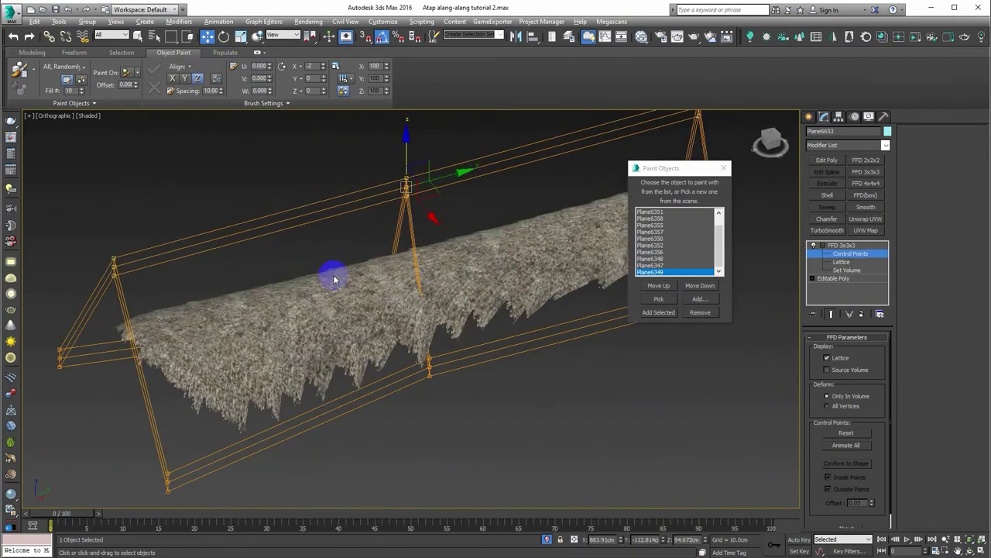
{"action": "key", "text": "t"}
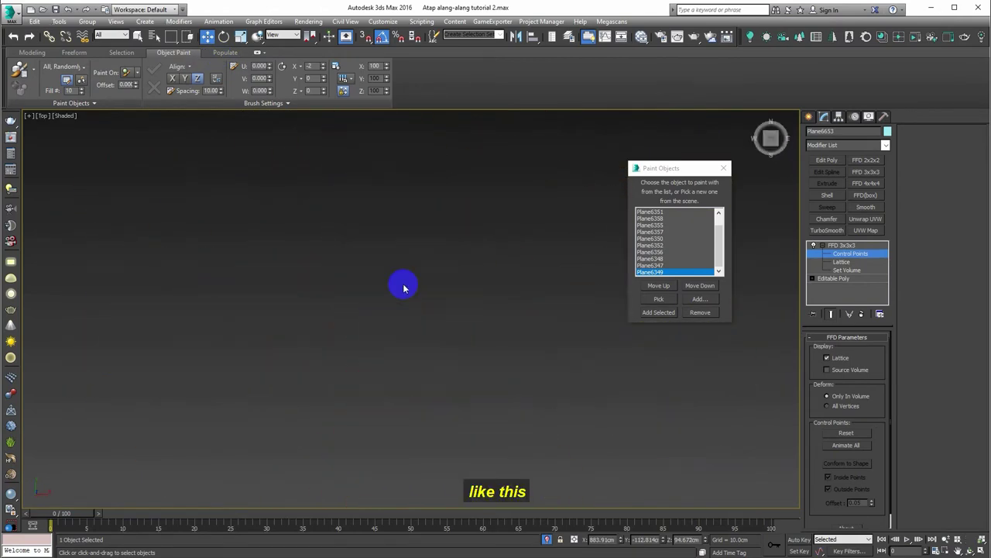
Add an FFD(box) modifier with an 8x4x4 lattice to the ridge-cap thatch.
{"action": "left_click", "coordinate": [868, 196]}
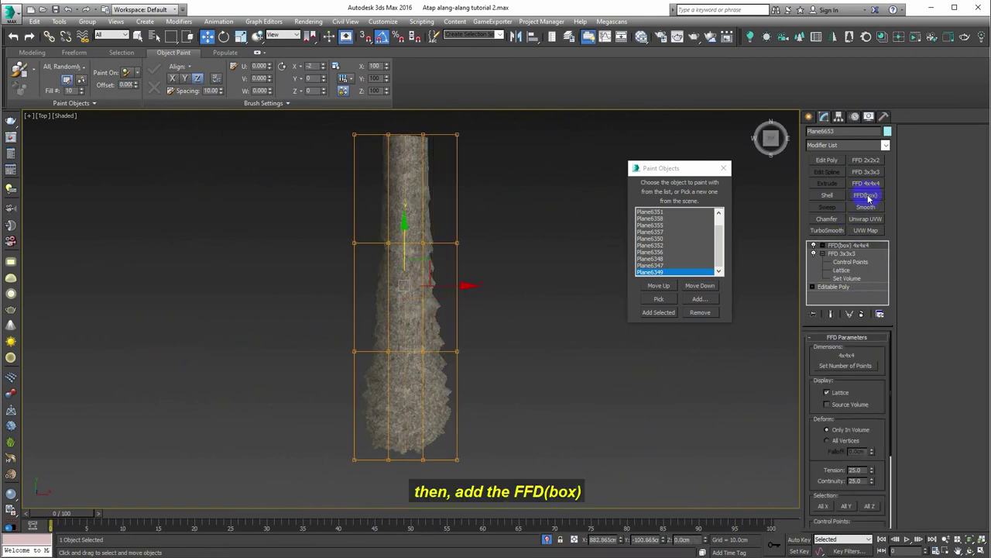
{"action": "left_click", "coordinate": [833, 367]}
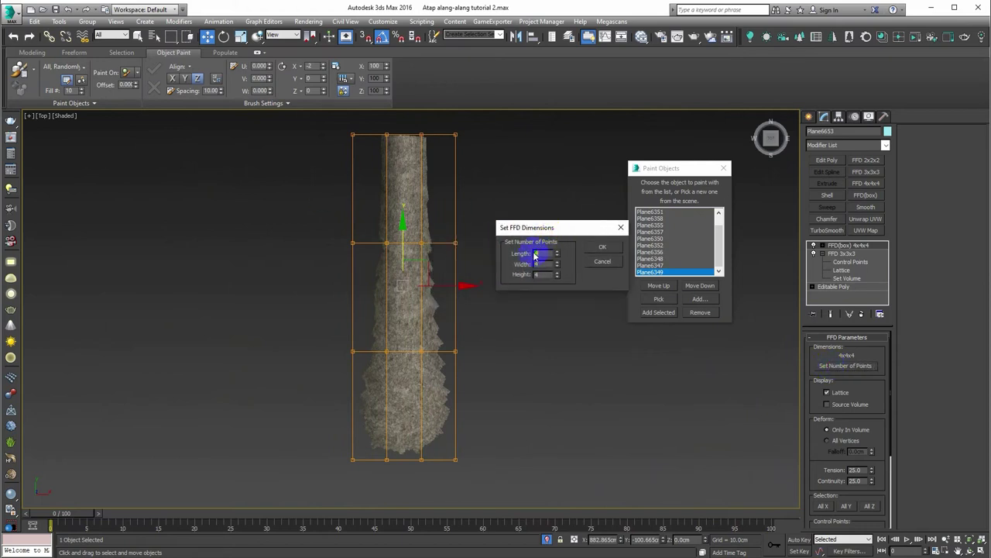
{"action": "left_click", "coordinate": [601, 252]}
{"action": "mouse_move", "coordinate": [110, 325]}
{"action": "middle_mouse_down", "text": "alt"}
{"action": "mouse_move", "coordinate": [435, 357]}
{"action": "mouse_move", "coordinate": [313, 422]}
{"action": "middle_mouse_up", "text": "alt"}
Enter Control Points and drag the top lattice points to reshape the thatch strip.
{"action": "left_click", "coordinate": [828, 247]}
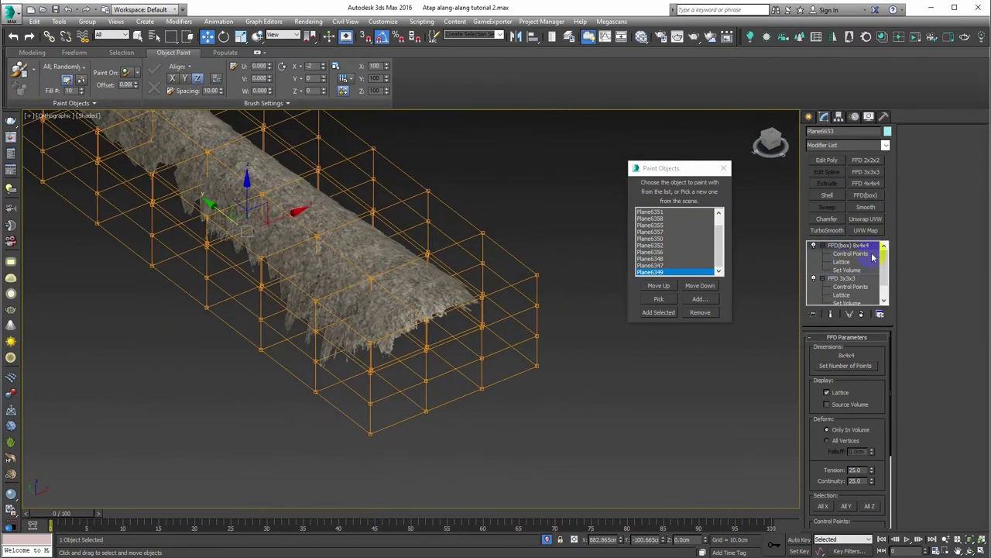
{"action": "left_click", "coordinate": [851, 253]}
{"action": "middle_click_drag", "start_coordinate": [486, 174], "coordinate": [389, 244], "text": "alt"}
{"action": "scroll", "coordinate": [389, 244], "scroll_direction": "up", "scroll_amount": 2}
{"action": "key", "text": "q"}
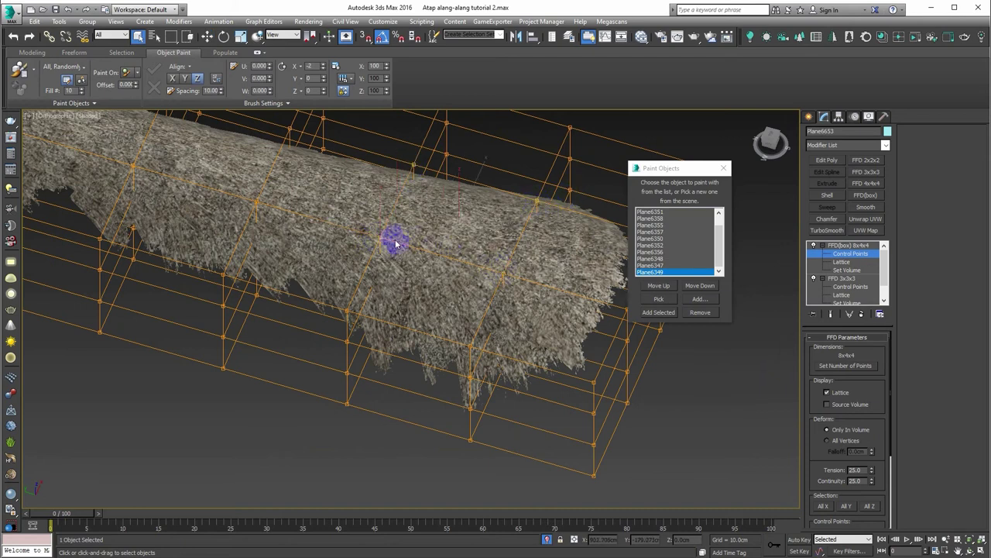
{"action": "middle_click_drag", "start_coordinate": [396, 244], "coordinate": [390, 223], "text": "alt"}
{"action": "left_click_drag", "start_coordinate": [467, 188], "coordinate": [467, 161]}
{"action": "mouse_move", "coordinate": [467, 161]}
{"action": "middle_mouse_down", "text": "alt"}
{"action": "mouse_move", "coordinate": [475, 203]}
{"action": "mouse_move", "coordinate": [320, 193]}
{"action": "middle_mouse_up", "text": "alt"}
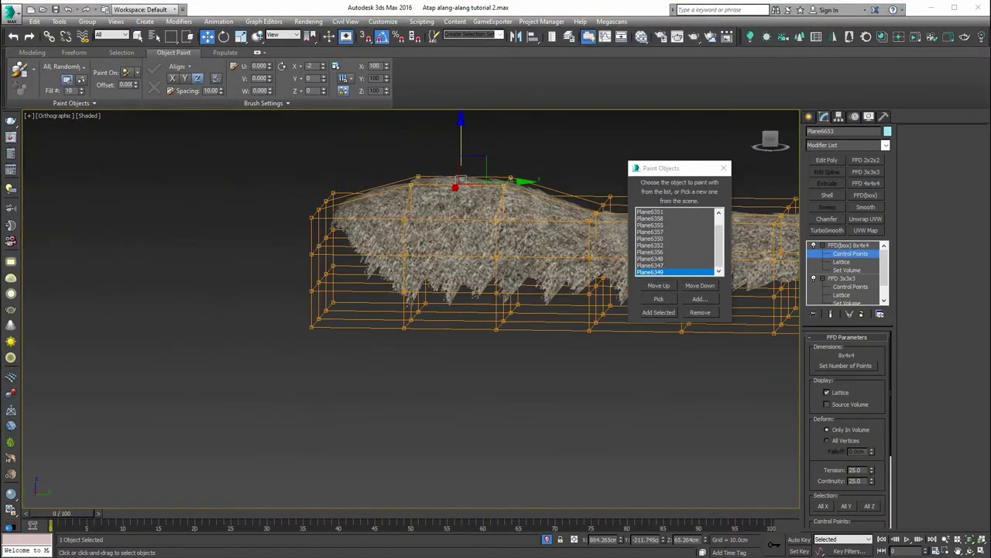
Lower the top lattice points so the ridge top curves smoothly down along its length.
{"action": "mouse_move", "coordinate": [387, 329]}
{"action": "middle_mouse_down", "text": "alt"}
{"action": "mouse_move", "coordinate": [376, 305]}
{"action": "mouse_move", "coordinate": [456, 178]}
{"action": "middle_mouse_up", "text": "alt"}
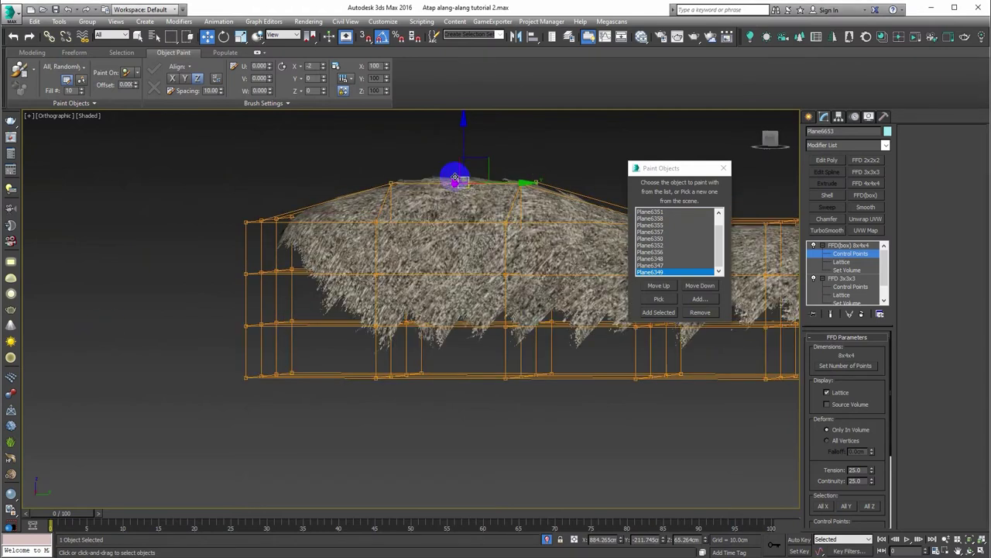
{"action": "left_click_drag", "start_coordinate": [531, 140], "coordinate": [414, 158]}
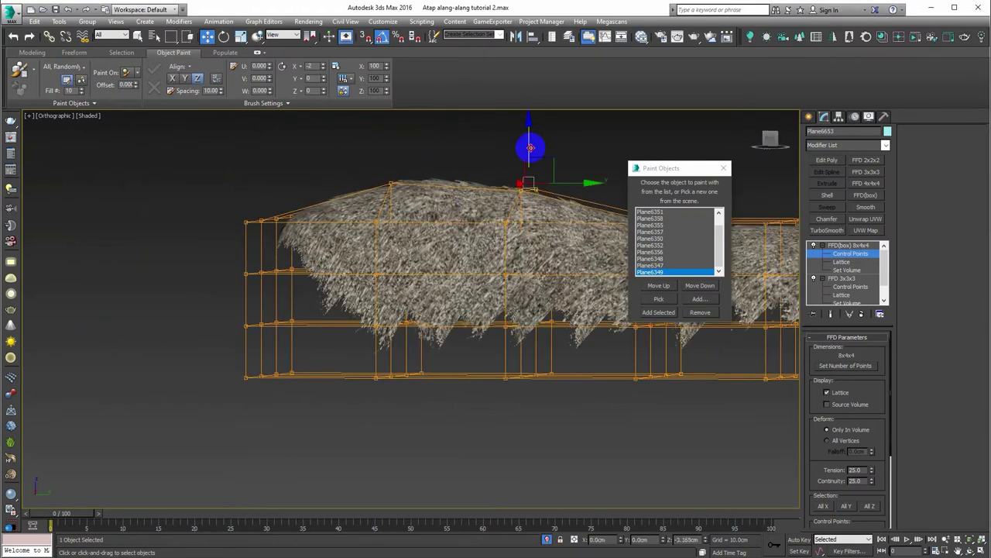
{"action": "mouse_move", "coordinate": [446, 208]}
{"action": "middle_mouse_down", "text": "alt"}
{"action": "mouse_move", "coordinate": [401, 135]}
{"action": "mouse_move", "coordinate": [465, 182]}
{"action": "mouse_move", "coordinate": [473, 167]}
{"action": "middle_mouse_up", "text": "alt"}
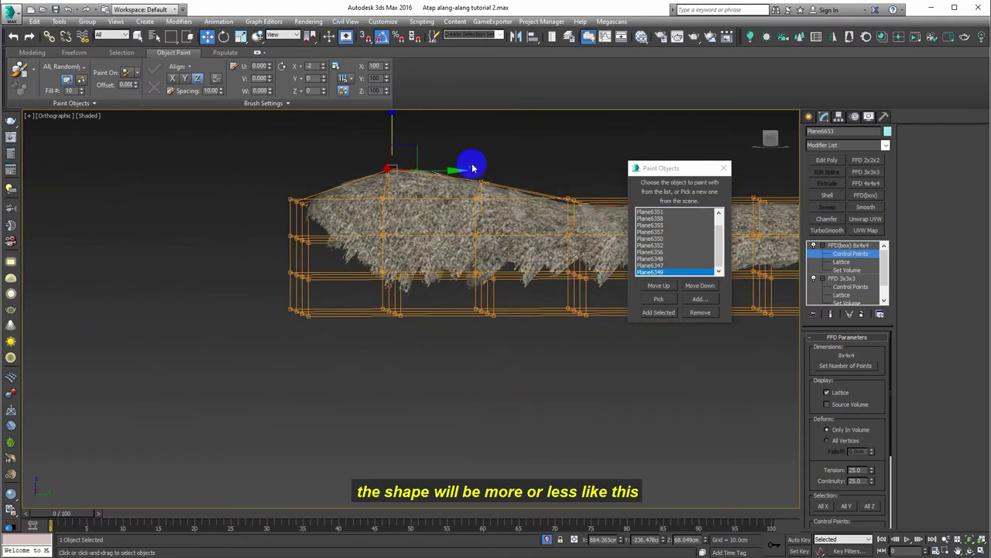
{"action": "left_click_drag", "start_coordinate": [485, 146], "coordinate": [484, 141]}
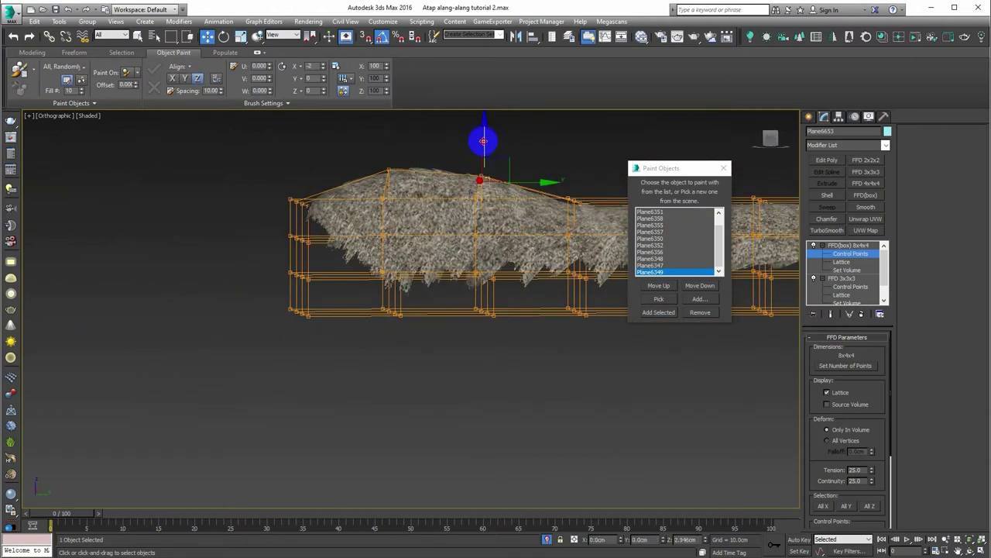
{"action": "mouse_move", "coordinate": [445, 189]}
{"action": "middle_mouse_down", "text": "alt"}
{"action": "mouse_move", "coordinate": [633, 197]}
{"action": "mouse_move", "coordinate": [596, 264]}
{"action": "mouse_move", "coordinate": [622, 268]}
{"action": "middle_mouse_up", "text": "alt"}
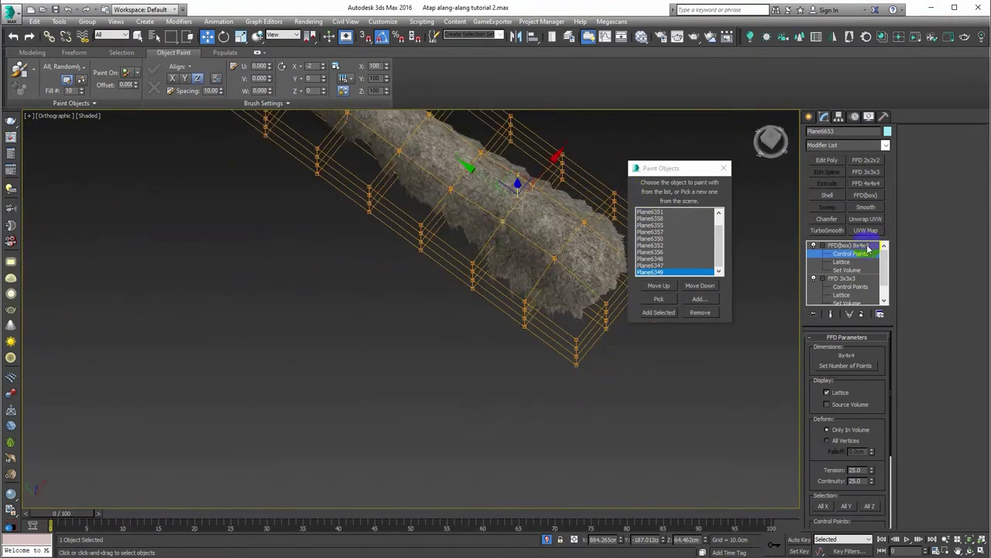
Switch to Top view and clear the ridge-cap selection.
{"action": "key", "text": "t"}
{"action": "left_click", "coordinate": [536, 299]}
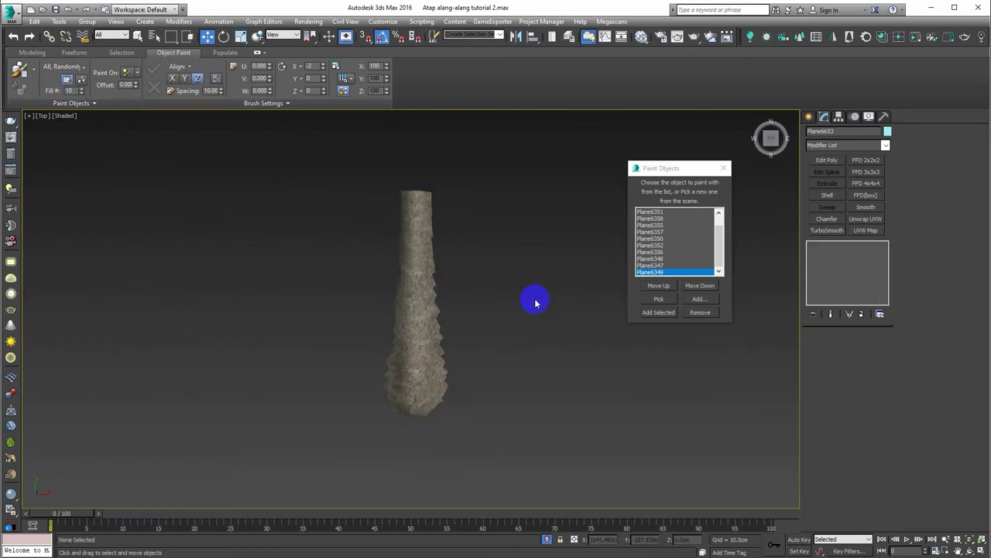
{"action": "mouse_move", "coordinate": [403, 330]}
{"action": "middle_mouse_down", "text": "alt"}
{"action": "mouse_move", "coordinate": [467, 246]}
{"action": "mouse_move", "coordinate": [334, 259]}
{"action": "mouse_move", "coordinate": [376, 299]}
{"action": "mouse_move", "coordinate": [363, 248]}
{"action": "mouse_move", "coordinate": [432, 247]}
{"action": "mouse_move", "coordinate": [482, 266]}
{"action": "mouse_move", "coordinate": [405, 275]}
{"action": "middle_mouse_up", "text": "alt"}
End Isolate from the quad menu and inspect the revealed pyramid thatch roof.
{"action": "right_click", "coordinate": [492, 268]}
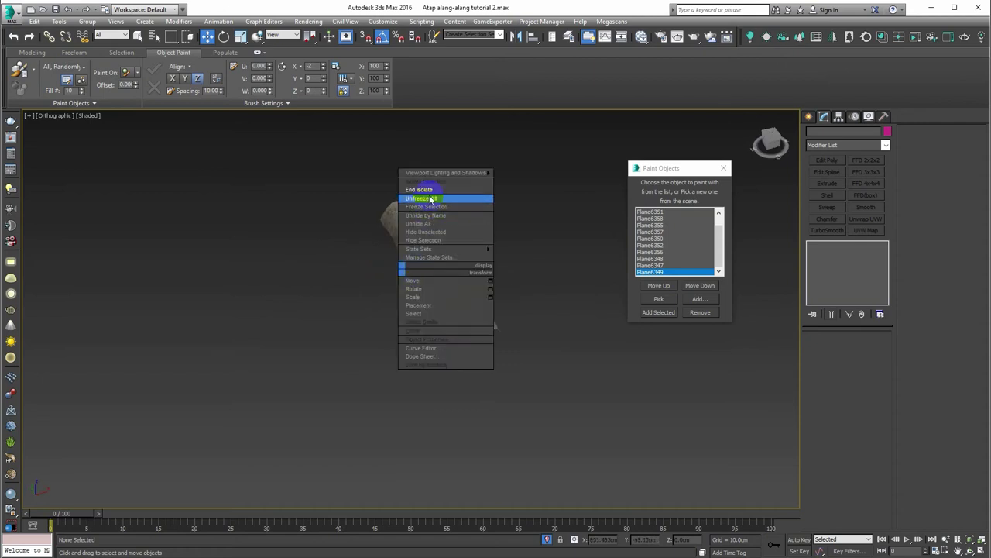
{"action": "left_click", "coordinate": [426, 190]}
{"action": "mouse_move", "coordinate": [434, 195]}
{"action": "middle_mouse_down", "text": "alt"}
{"action": "mouse_move", "coordinate": [407, 281]}
{"action": "mouse_move", "coordinate": [416, 291]}
{"action": "middle_mouse_up", "text": "alt"}
{"action": "mouse_move", "coordinate": [280, 328]}
{"action": "middle_mouse_down", "text": "alt"}
{"action": "mouse_move", "coordinate": [449, 287]}
{"action": "mouse_move", "coordinate": [265, 250]}
{"action": "mouse_move", "coordinate": [338, 320]}
{"action": "mouse_move", "coordinate": [277, 243]}
{"action": "mouse_move", "coordinate": [248, 240]}
{"action": "mouse_move", "coordinate": [339, 288]}
{"action": "middle_mouse_up", "text": "alt"}
{"action": "left_click", "coordinate": [266, 250]}
{"action": "left_click", "coordinate": [337, 320]}
{"action": "scroll", "coordinate": [308, 206], "scroll_direction": "up", "scroll_amount": 5}
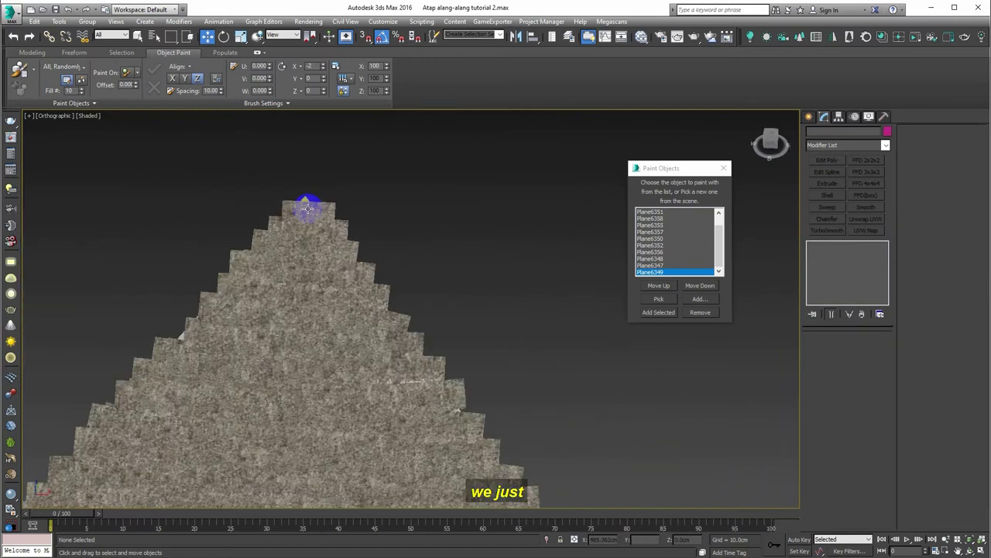
{"action": "scroll", "coordinate": [313, 182], "scroll_direction": "down", "scroll_amount": 5}
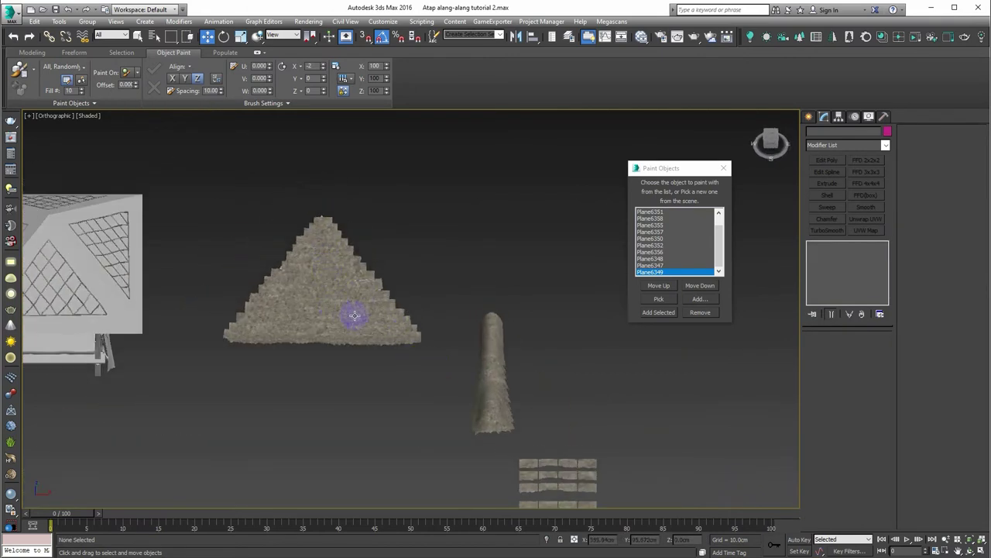
Box-select the pyramid roof, frame it in Top view and show it as wireframe.
{"action": "left_click_drag", "start_coordinate": [444, 364], "coordinate": [207, 190]}
{"action": "key", "text": "z"}
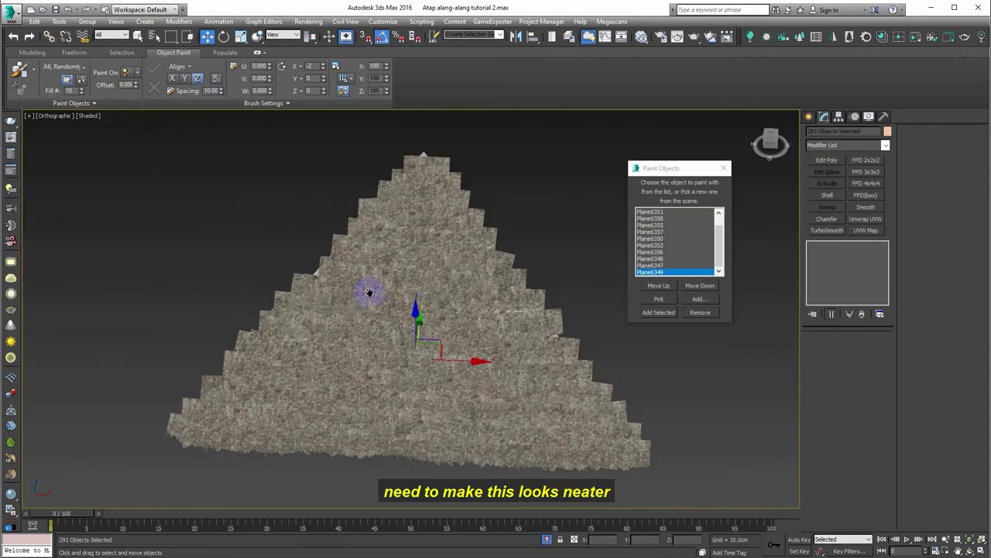
{"action": "key", "text": "t"}
{"action": "key", "text": "z"}
{"action": "scroll", "coordinate": [405, 206], "scroll_direction": "down", "scroll_amount": 2}
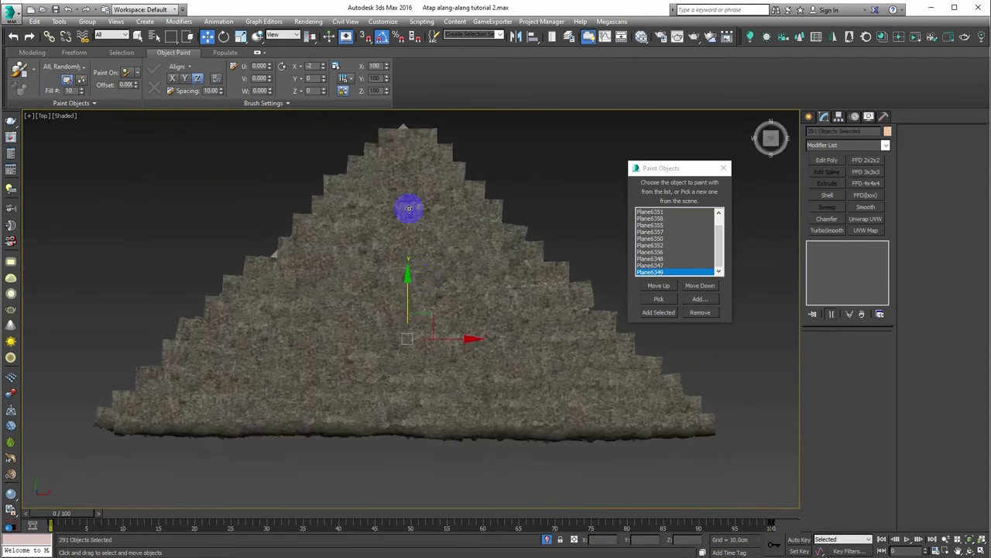
{"action": "scroll", "coordinate": [405, 206], "scroll_direction": "down", "scroll_amount": 2}
{"action": "scroll", "coordinate": [402, 167], "scroll_direction": "down", "scroll_amount": 2}
{"action": "scroll", "coordinate": [402, 168], "scroll_direction": "up", "scroll_amount": 6}
{"action": "scroll", "coordinate": [419, 209], "scroll_direction": "down", "scroll_amount": 3}
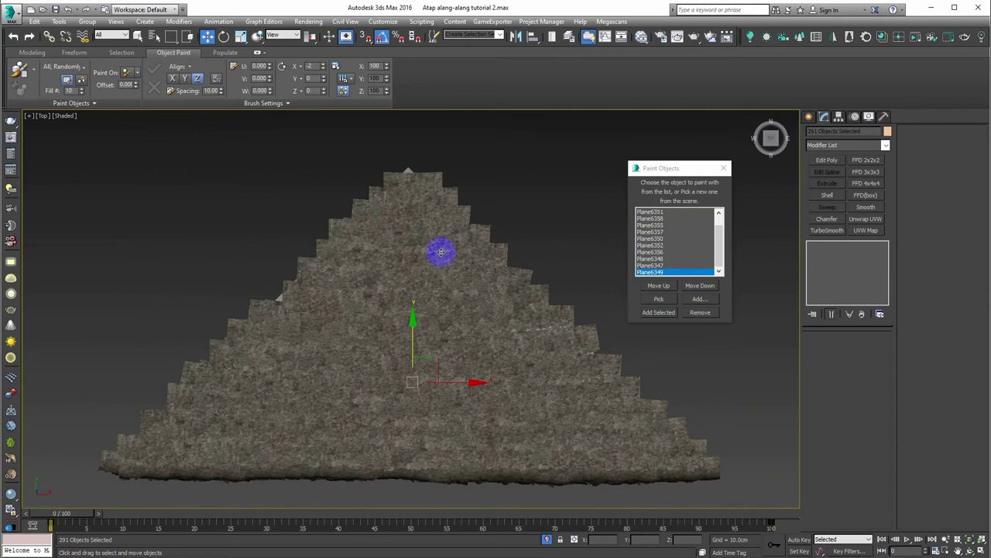
{"action": "key", "text": "F3"}
{"action": "scroll", "coordinate": [457, 256], "scroll_direction": "down", "scroll_amount": 1}
{"action": "scroll", "coordinate": [419, 232], "scroll_direction": "down", "scroll_amount": 2}
{"action": "scroll", "coordinate": [411, 178], "scroll_direction": "up", "scroll_amount": 2}
{"action": "scroll", "coordinate": [416, 217], "scroll_direction": "up", "scroll_amount": 2}
{"action": "scroll", "coordinate": [310, 205], "scroll_direction": "down", "scroll_amount": 5}
Box-select all the roof's thatch planes and convert them to Editable Poly.
{"action": "left_click_drag", "start_coordinate": [203, 165], "coordinate": [609, 394]}
{"action": "scroll", "coordinate": [377, 214], "scroll_direction": "up", "scroll_amount": 3}
{"action": "right_click", "coordinate": [377, 211]}
{"action": "mouse_move", "coordinate": [397, 315]}
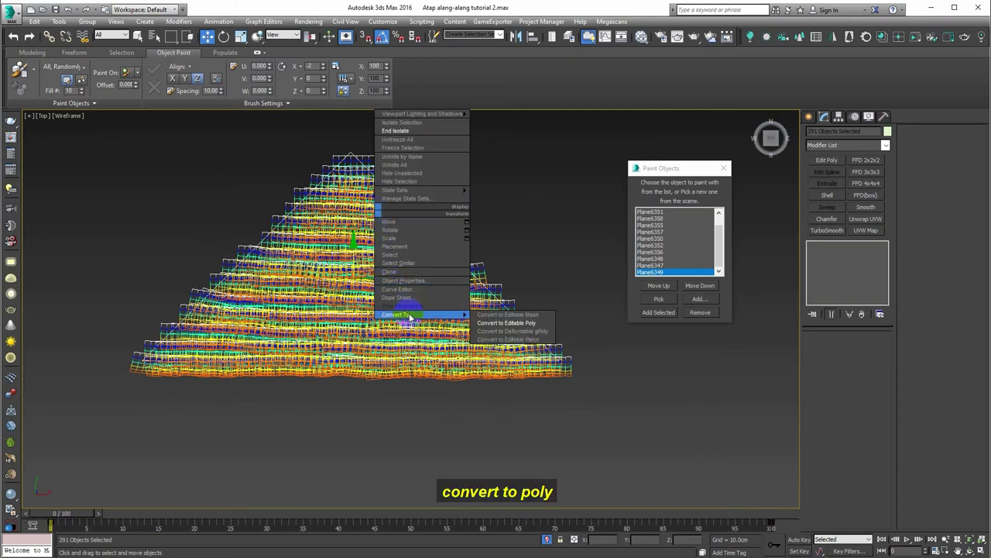
{"action": "left_click", "coordinate": [511, 325]}
{"action": "scroll", "coordinate": [358, 220], "scroll_direction": "up", "scroll_amount": 2}
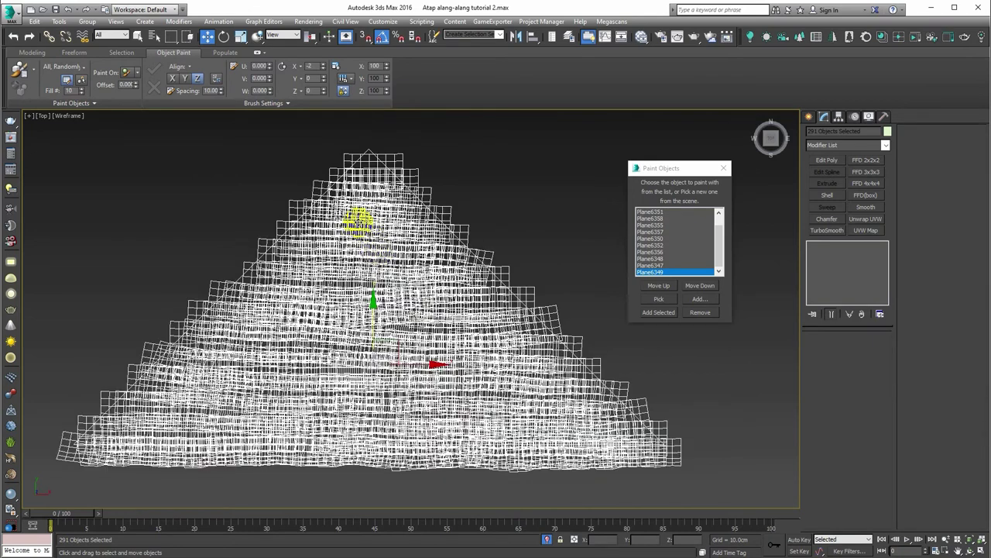
{"action": "middle_click_drag", "start_coordinate": [487, 194], "coordinate": [491, 210]}
{"action": "scroll", "coordinate": [392, 178], "scroll_direction": "down", "scroll_amount": 1}
{"action": "scroll", "coordinate": [366, 218], "scroll_direction": "up", "scroll_amount": 1}
{"action": "middle_click_drag", "start_coordinate": [365, 218], "coordinate": [308, 198]}
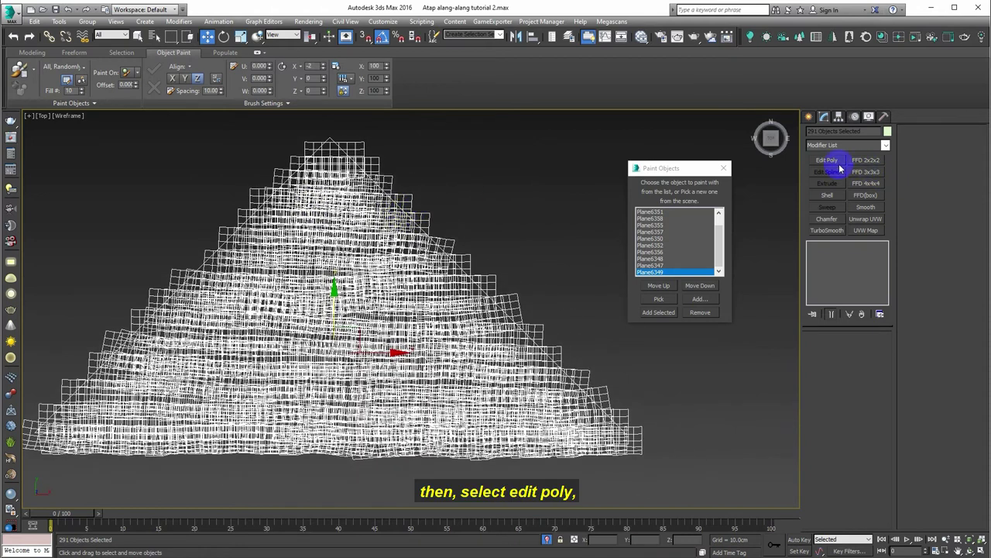
{"action": "middle_click_drag", "start_coordinate": [312, 276], "coordinate": [340, 303]}
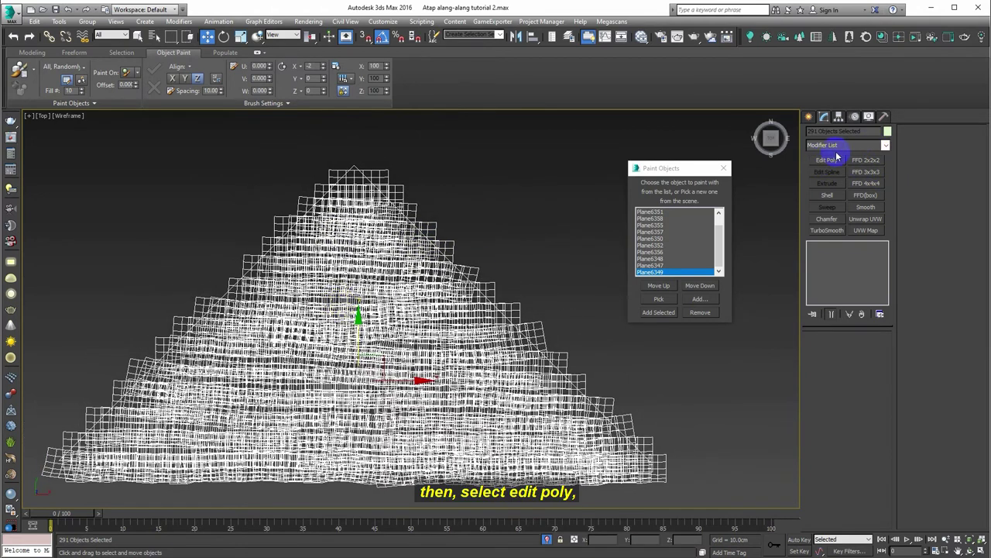
{"action": "scroll", "coordinate": [365, 150], "scroll_direction": "up", "scroll_amount": 3}
{"action": "scroll", "coordinate": [334, 184], "scroll_direction": "up", "scroll_amount": 3}
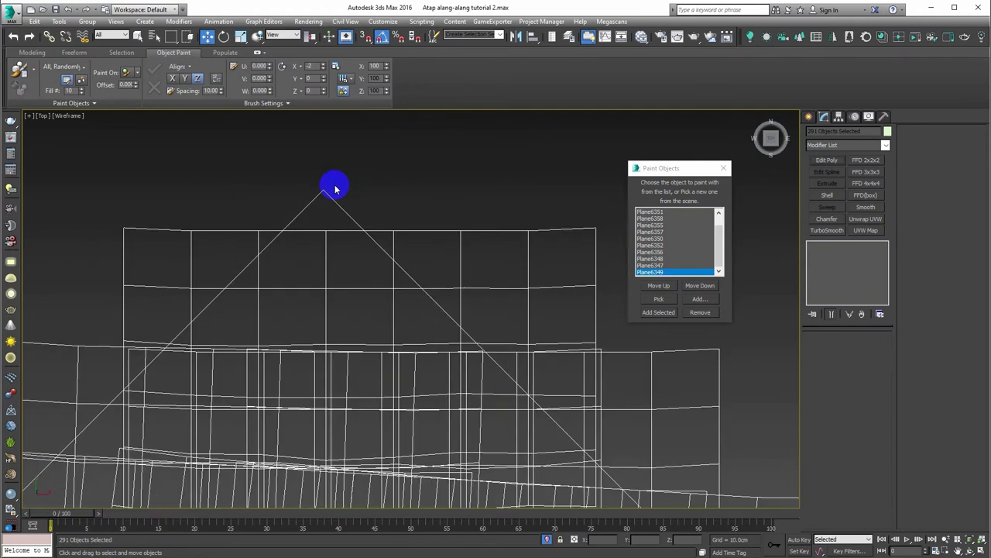
Return to shaded Top view and add an Edit Poly modifier to the 290 roof pieces.
{"action": "key", "text": "F3"}
{"action": "scroll", "coordinate": [335, 191], "scroll_direction": "up", "scroll_amount": 2}
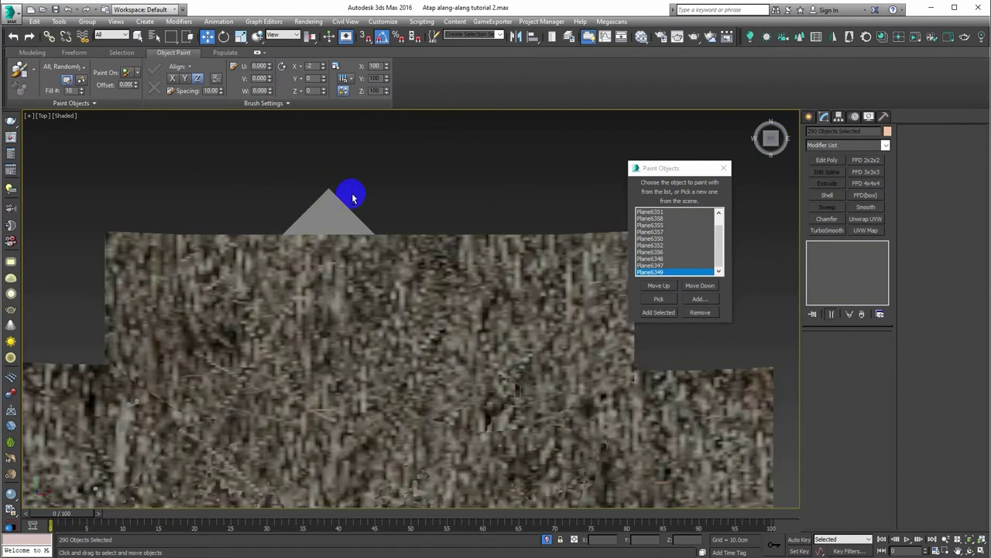
{"action": "middle_click_drag", "start_coordinate": [348, 194], "coordinate": [390, 239], "text": "alt"}
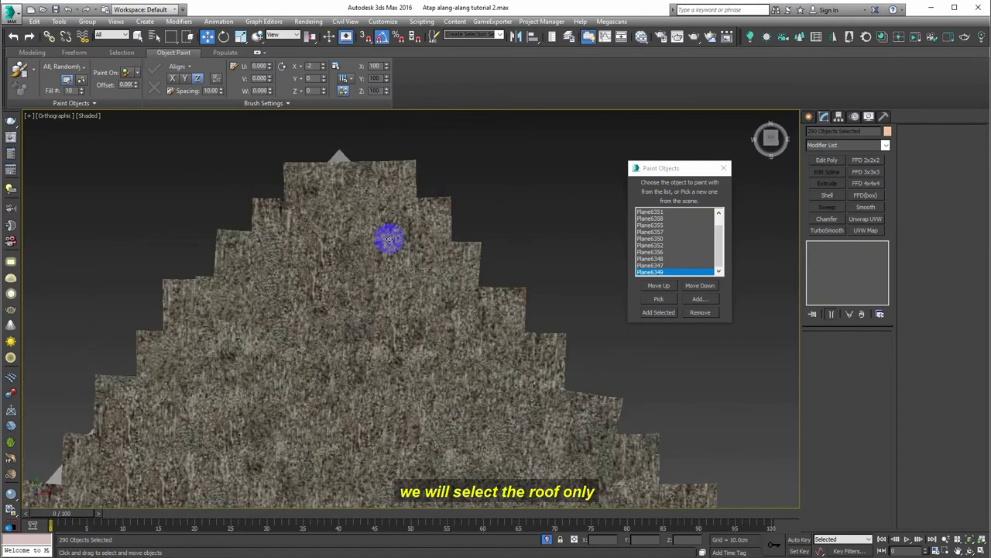
{"action": "key", "text": "t"}
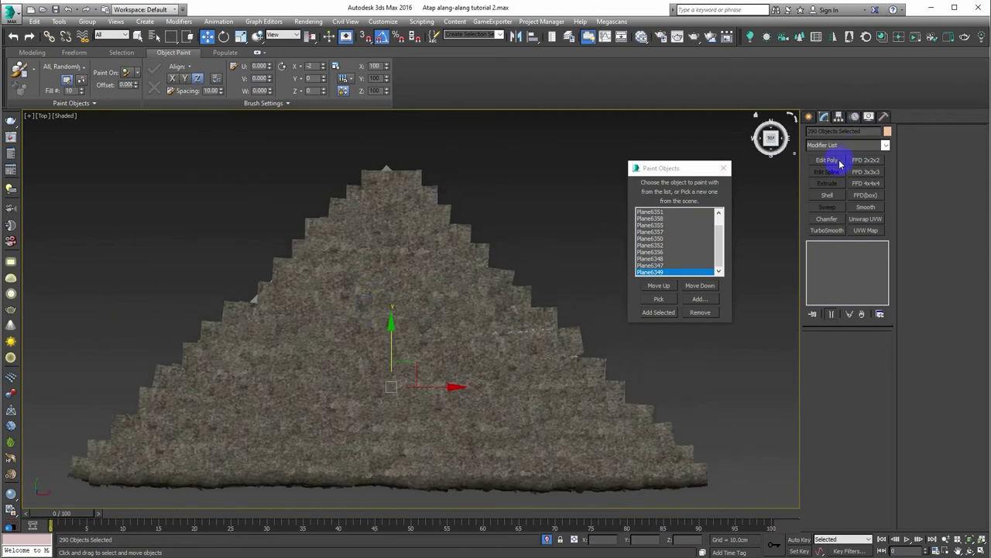
{"action": "left_click", "coordinate": [840, 162]}
{"action": "middle_click_drag", "start_coordinate": [560, 209], "coordinate": [540, 211]}
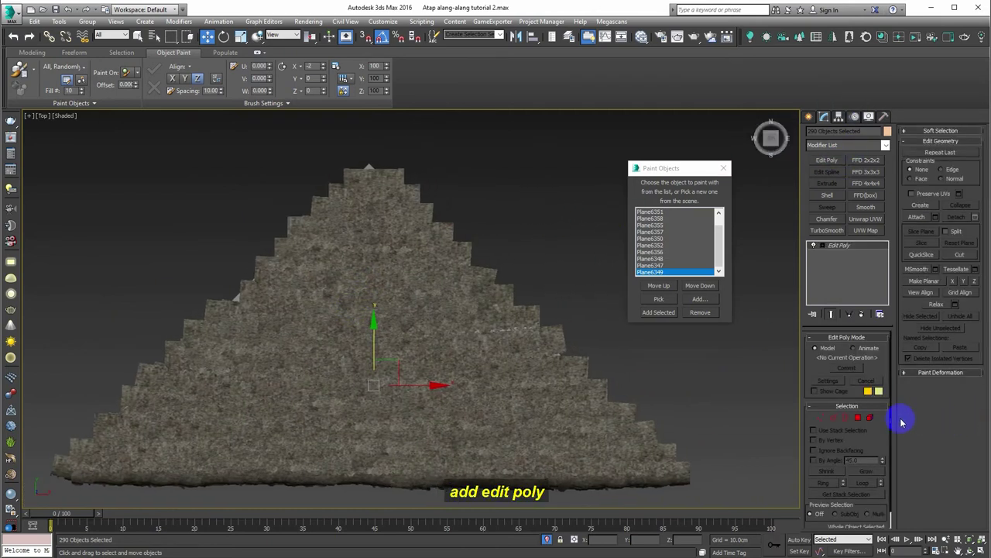
In Element mode, select every roof element with Ctrl+A, shown shaded red.
{"action": "left_click", "coordinate": [872, 419]}
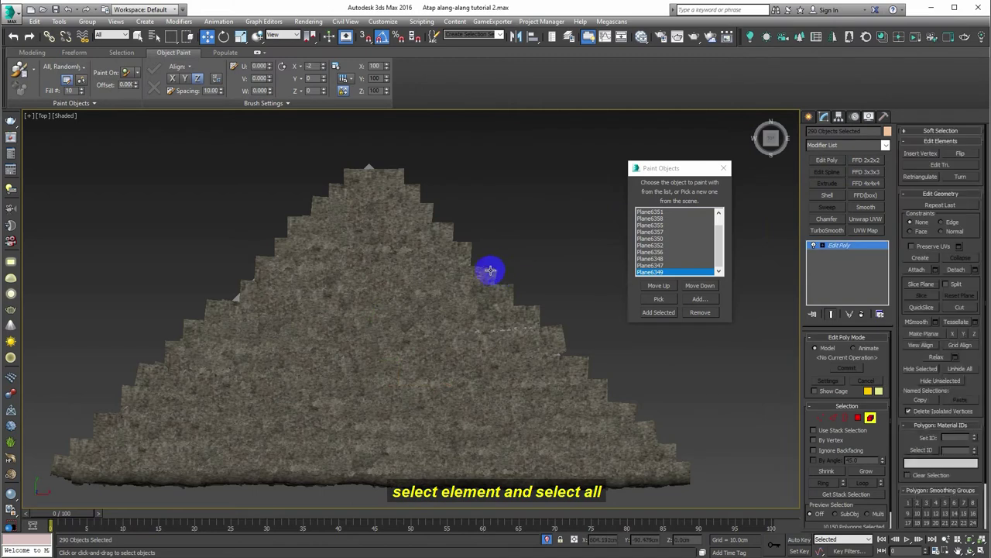
{"action": "key", "text": "ctrl+a"}
{"action": "middle_click_drag", "start_coordinate": [454, 282], "coordinate": [442, 266]}
{"action": "key", "text": "F2"}
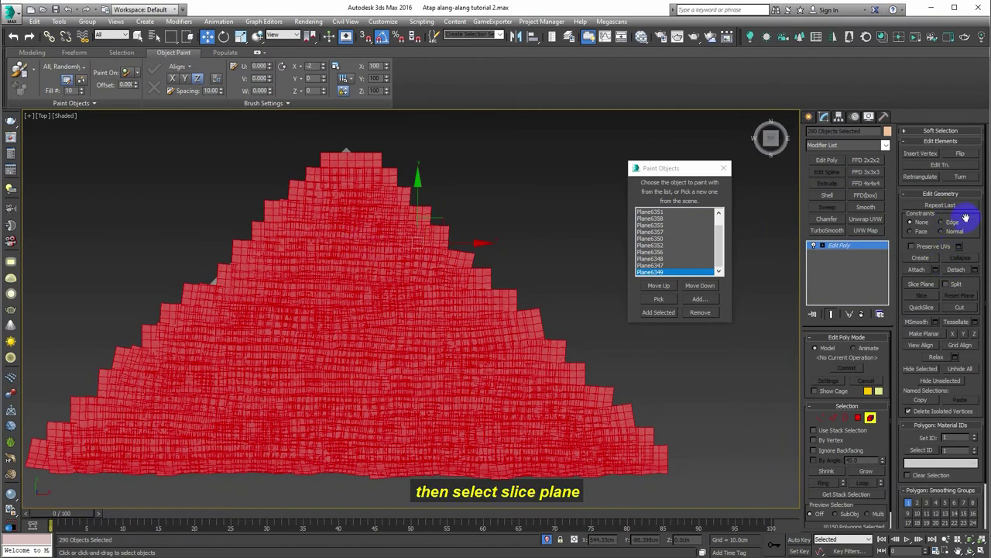
Turn on Slice Plane in Edit Geometry with Split enabled.
{"action": "left_click_drag", "start_coordinate": [972, 225], "coordinate": [973, 184]}
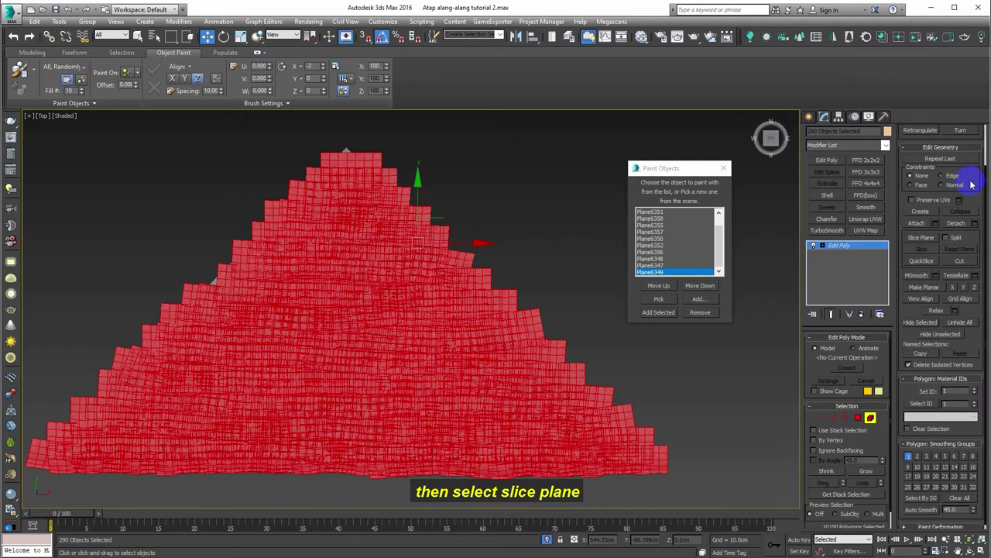
{"action": "left_click", "coordinate": [921, 238]}
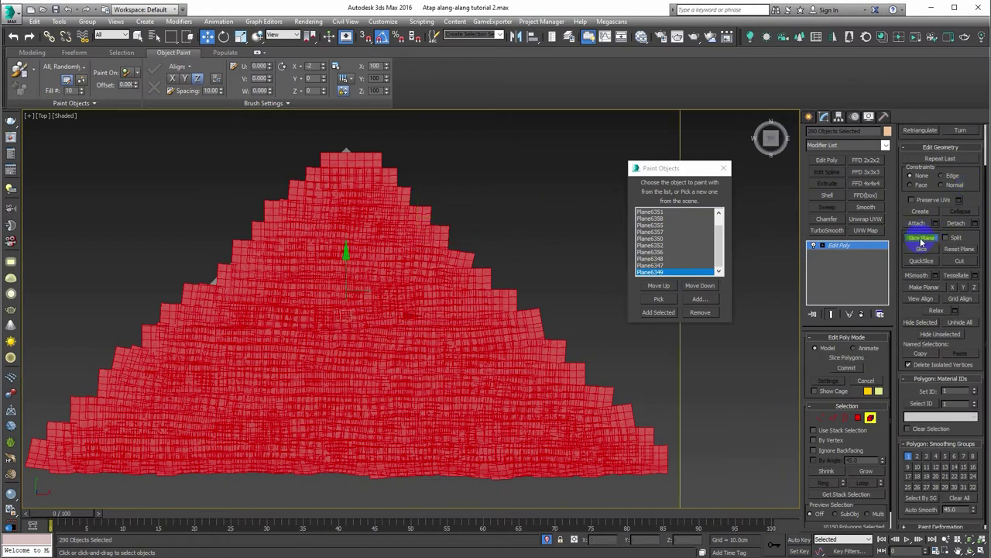
{"action": "left_click", "coordinate": [947, 241]}
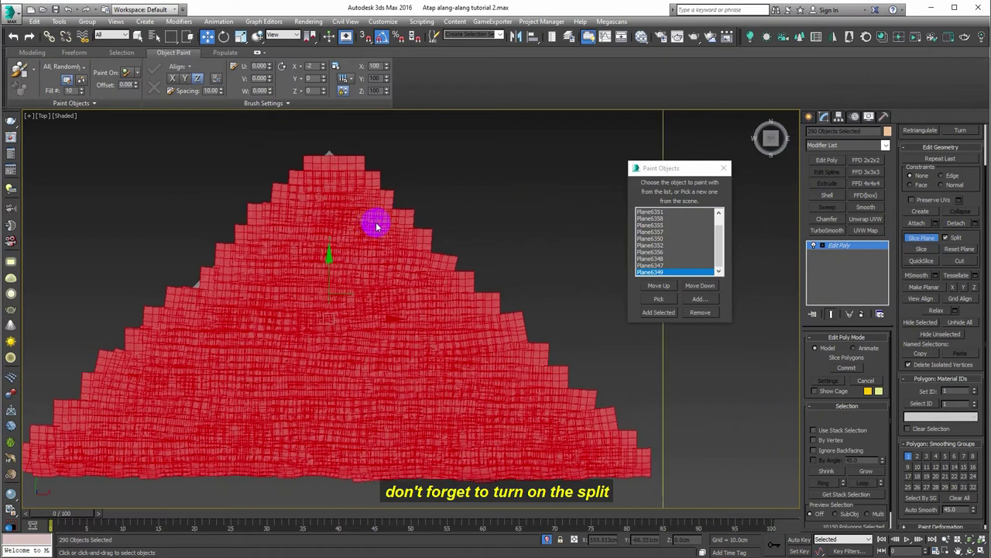
{"action": "scroll", "coordinate": [354, 227], "scroll_direction": "down", "scroll_amount": 3}
{"action": "scroll", "coordinate": [559, 351], "scroll_direction": "up", "scroll_amount": 3}
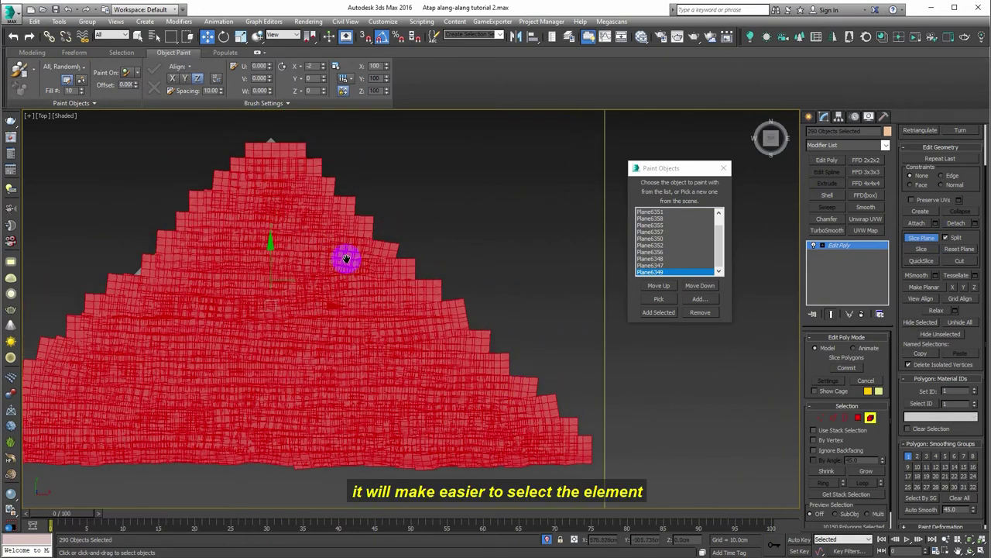
{"action": "scroll", "coordinate": [294, 184], "scroll_direction": "up", "scroll_amount": 3}
{"action": "scroll", "coordinate": [295, 145], "scroll_direction": "down", "scroll_amount": 3}
{"action": "scroll", "coordinate": [233, 159], "scroll_direction": "down", "scroll_amount": 2}
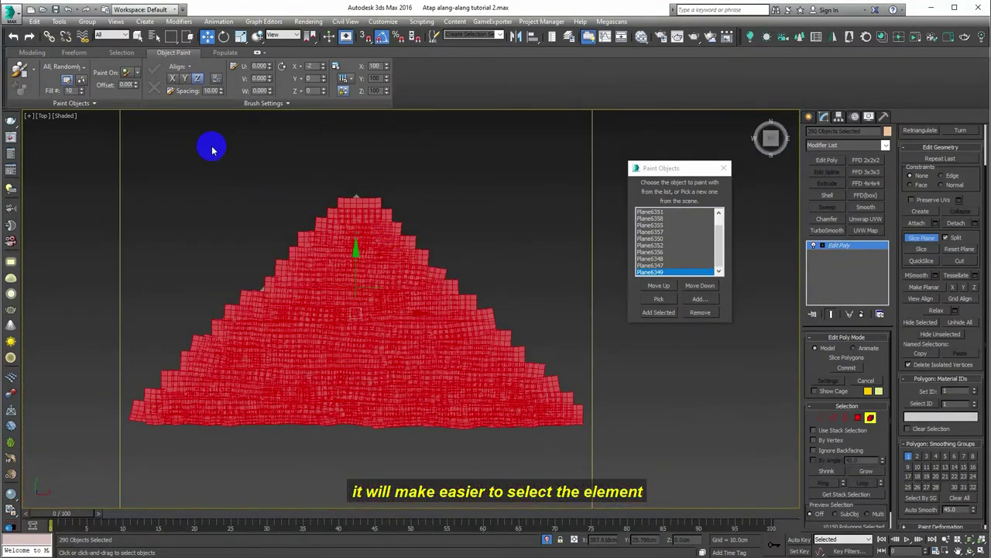
{"action": "scroll", "coordinate": [212, 147], "scroll_direction": "down", "scroll_amount": 2}
{"action": "middle_click_drag", "start_coordinate": [370, 210], "coordinate": [400, 252]}
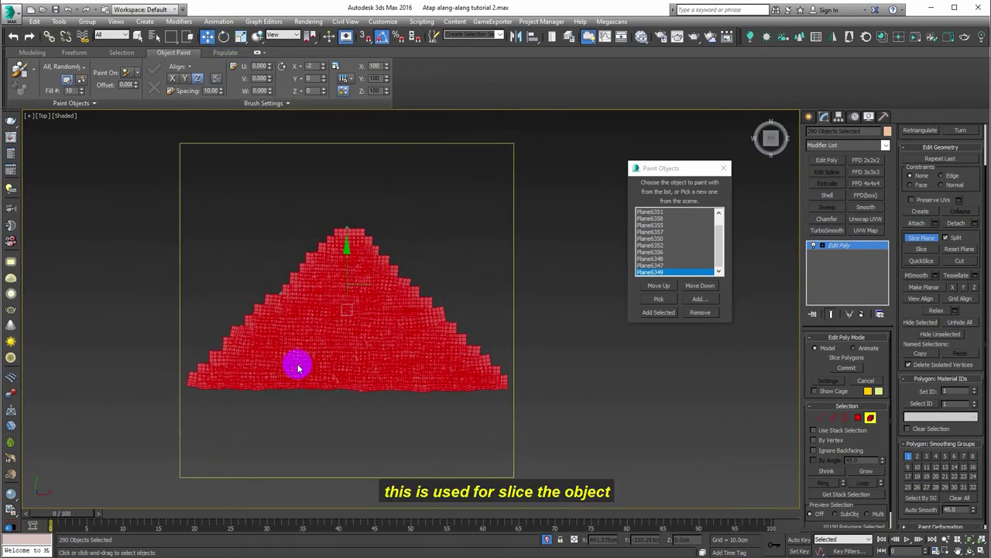
{"action": "scroll", "coordinate": [341, 279], "scroll_direction": "up", "scroll_amount": 2}
{"action": "scroll", "coordinate": [345, 224], "scroll_direction": "up", "scroll_amount": 1}
{"action": "scroll", "coordinate": [343, 195], "scroll_direction": "down", "scroll_amount": 3}
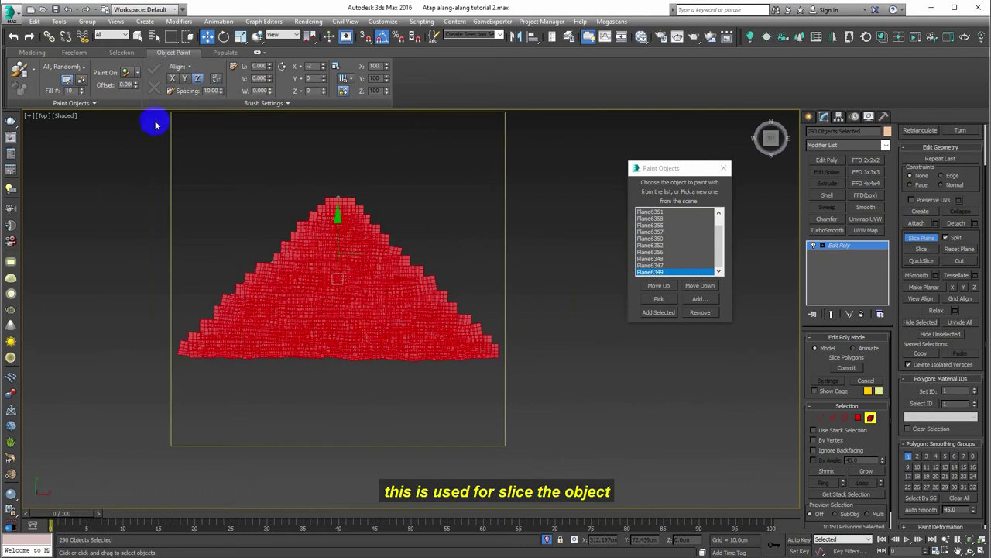
Rotate the slice plane gizmo to 30° about Z to match the roof's hip slope.
{"action": "left_click", "coordinate": [224, 37]}
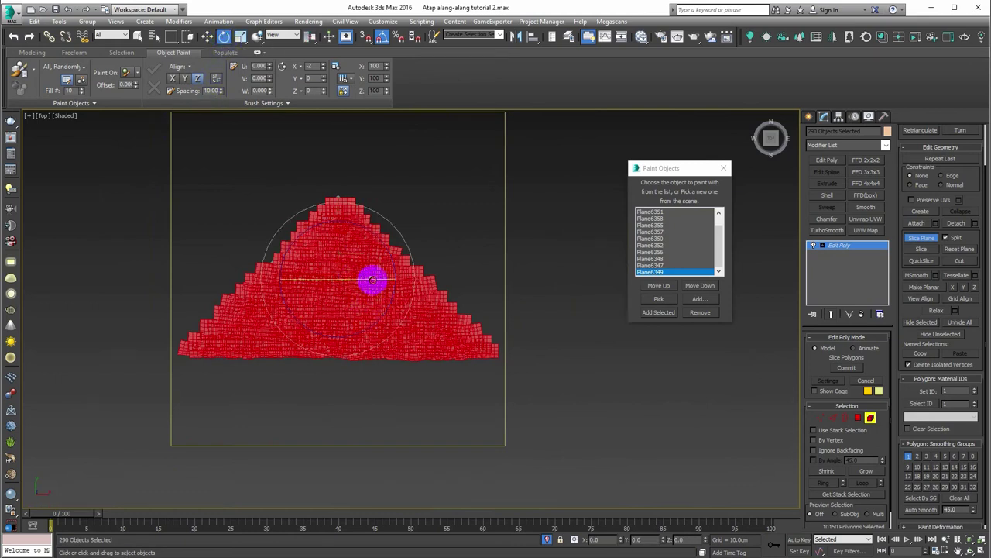
{"action": "left_click_drag", "start_coordinate": [323, 283], "coordinate": [327, 282]}
{"action": "scroll", "coordinate": [381, 229], "scroll_direction": "up", "scroll_amount": 2}
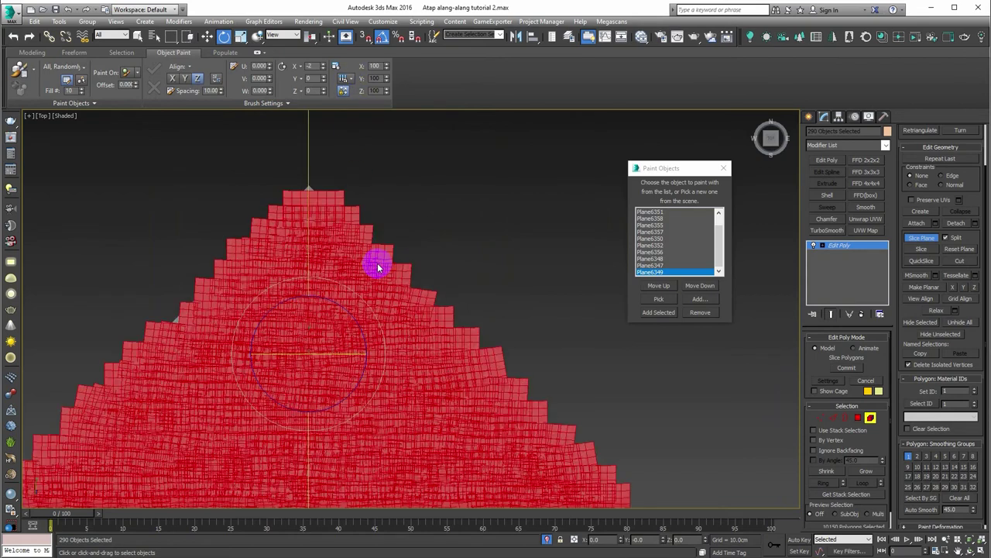
{"action": "scroll", "coordinate": [332, 337], "scroll_direction": "up", "scroll_amount": 2}
{"action": "scroll", "coordinate": [395, 266], "scroll_direction": "up", "scroll_amount": 2}
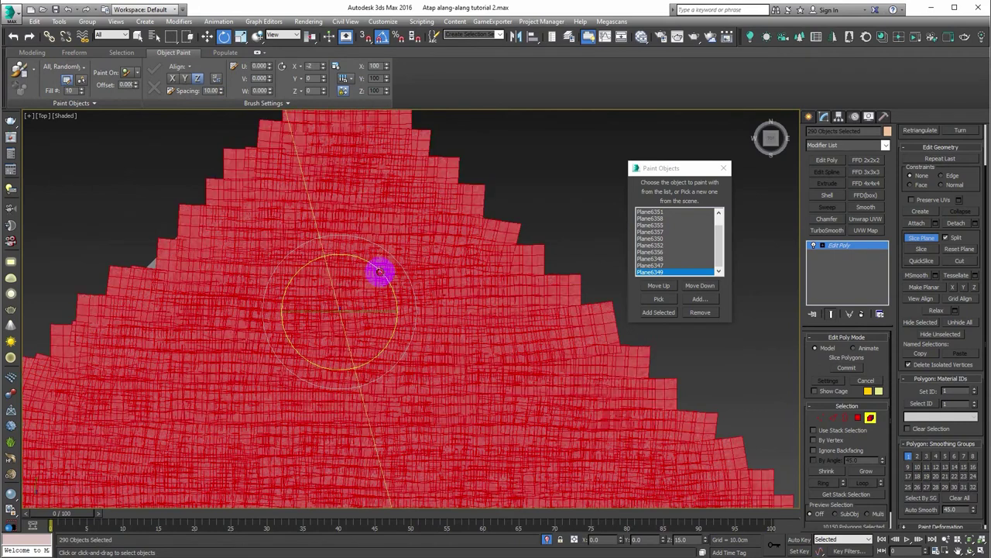
{"action": "left_click_drag", "start_coordinate": [376, 268], "coordinate": [368, 262]}
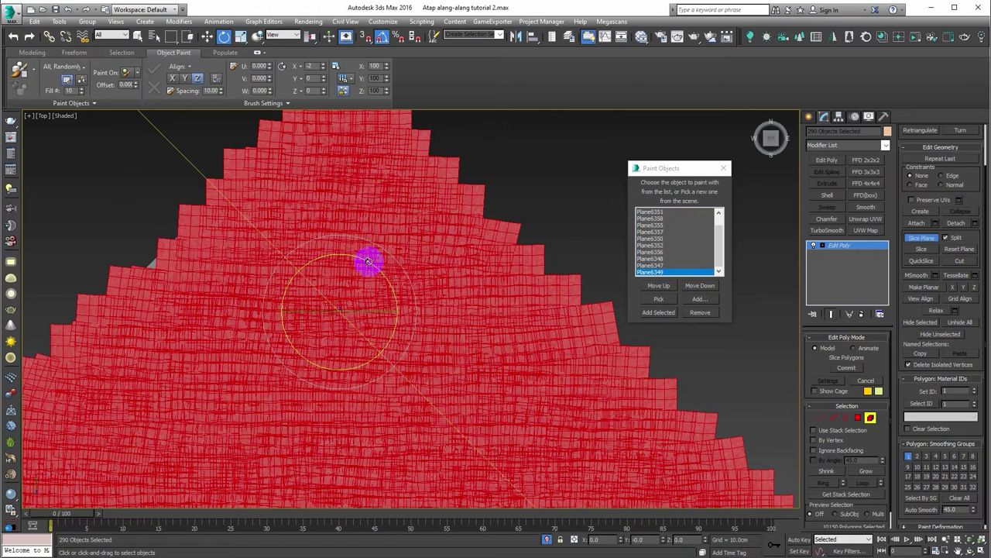
{"action": "scroll", "coordinate": [368, 261], "scroll_direction": "down", "scroll_amount": 5}
Move the slice plane onto the right diagonal hip edge to cut the thatch tiles.
{"action": "key", "text": "w"}
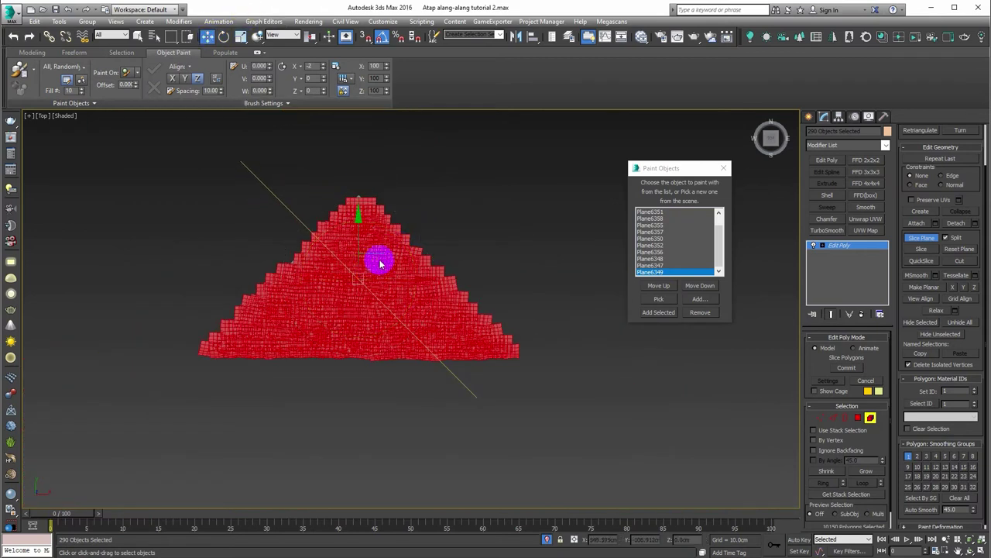
{"action": "left_click_drag", "start_coordinate": [387, 261], "coordinate": [362, 180]}
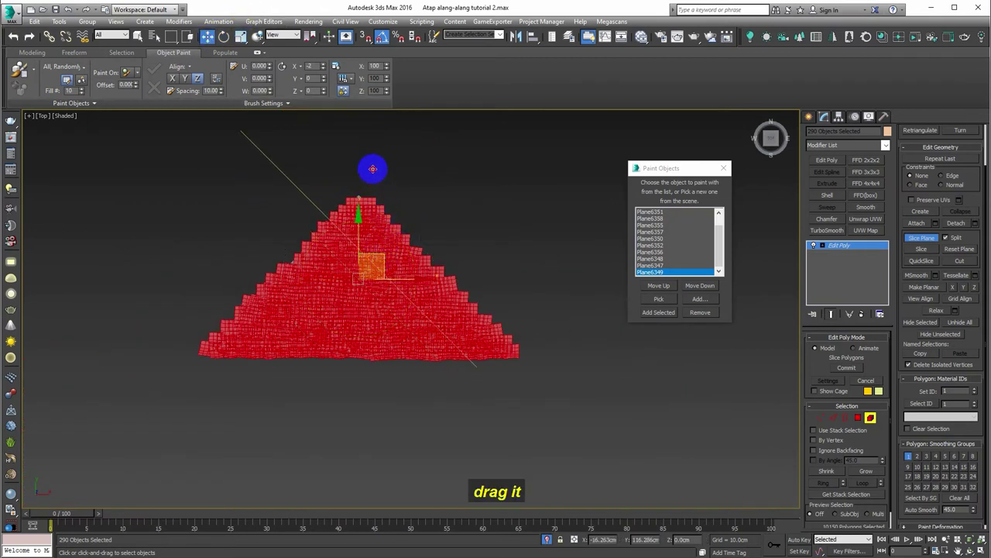
{"action": "scroll", "coordinate": [361, 180], "scroll_direction": "up", "scroll_amount": 3}
{"action": "scroll", "coordinate": [341, 183], "scroll_direction": "up", "scroll_amount": 3}
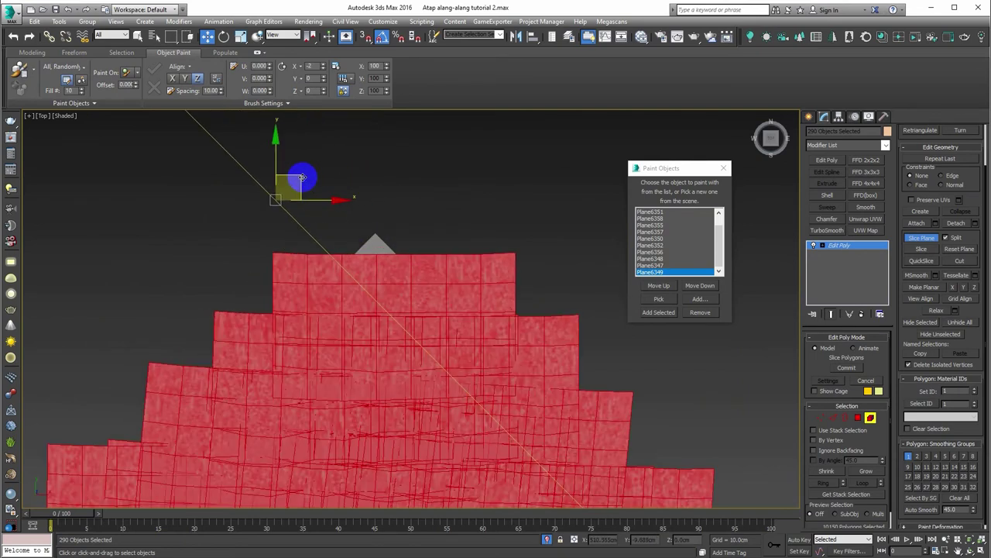
{"action": "mouse_move", "coordinate": [313, 177]}
{"action": "left_mouse_down"}
{"action": "mouse_move", "coordinate": [376, 228]}
{"action": "mouse_move", "coordinate": [346, 185]}
{"action": "left_mouse_up"}
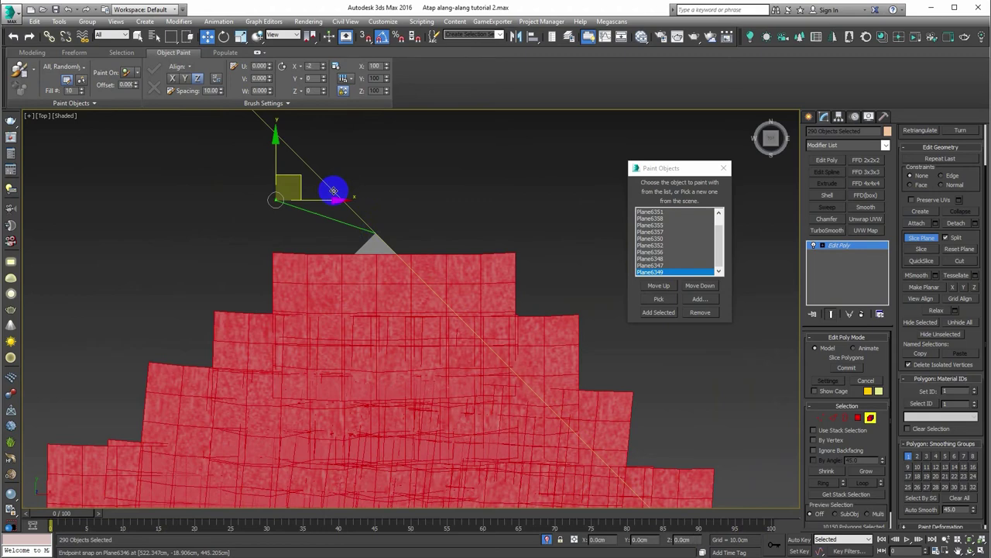
{"action": "scroll", "coordinate": [333, 190], "scroll_direction": "down", "scroll_amount": 2}
{"action": "scroll", "coordinate": [336, 186], "scroll_direction": "down", "scroll_amount": 1}
{"action": "scroll", "coordinate": [292, 150], "scroll_direction": "down", "scroll_amount": 2}
{"action": "scroll", "coordinate": [287, 160], "scroll_direction": "down", "scroll_amount": 2}
{"action": "scroll", "coordinate": [377, 228], "scroll_direction": "up", "scroll_amount": 1}
{"action": "scroll", "coordinate": [474, 321], "scroll_direction": "up", "scroll_amount": 2}
{"action": "scroll", "coordinate": [416, 323], "scroll_direction": "up", "scroll_amount": 2}
{"action": "scroll", "coordinate": [424, 302], "scroll_direction": "up", "scroll_amount": 2}
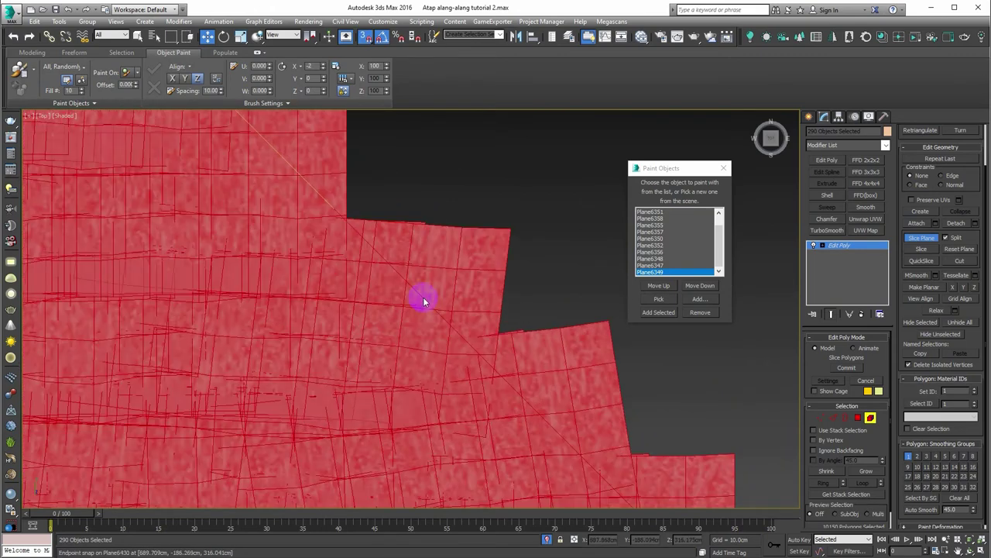
{"action": "scroll", "coordinate": [424, 302], "scroll_direction": "up", "scroll_amount": 1}
{"action": "scroll", "coordinate": [436, 299], "scroll_direction": "up", "scroll_amount": 1}
{"action": "scroll", "coordinate": [440, 312], "scroll_direction": "up", "scroll_amount": 1}
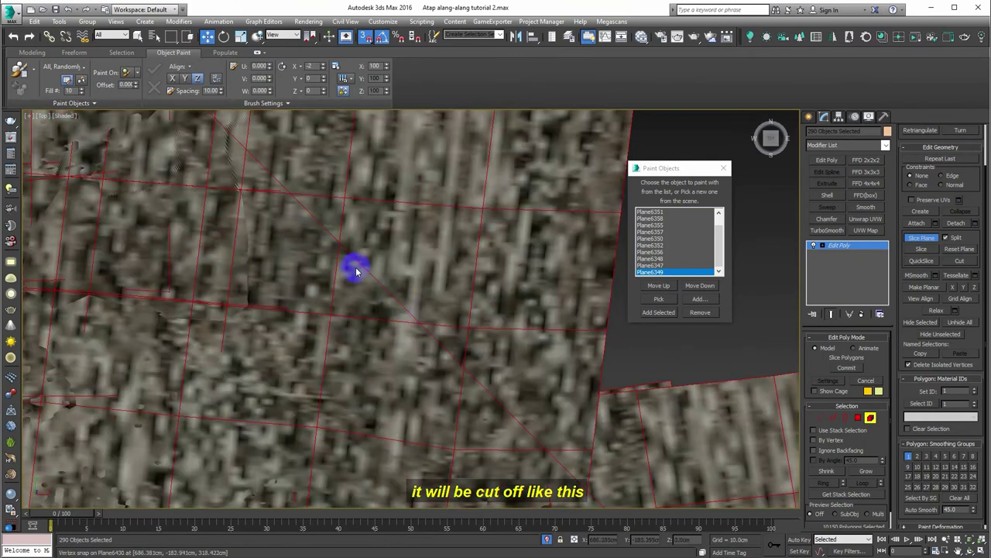
{"action": "scroll", "coordinate": [364, 275], "scroll_direction": "down", "scroll_amount": 1}
{"action": "scroll", "coordinate": [407, 263], "scroll_direction": "down", "scroll_amount": 1}
{"action": "scroll", "coordinate": [412, 265], "scroll_direction": "down", "scroll_amount": 2}
{"action": "scroll", "coordinate": [411, 266], "scroll_direction": "down", "scroll_amount": 1}
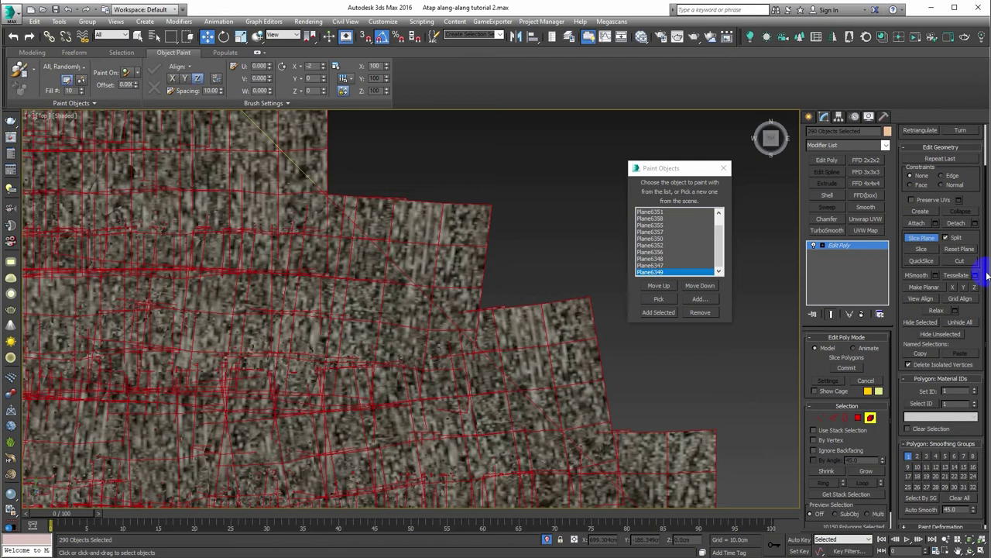
{"action": "middle_click_drag", "start_coordinate": [526, 244], "coordinate": [500, 325]}
{"action": "scroll", "coordinate": [515, 293], "scroll_direction": "down", "scroll_amount": 2}
Turn off Slice Plane and switch to the Fence selection region.
{"action": "left_click", "coordinate": [922, 238]}
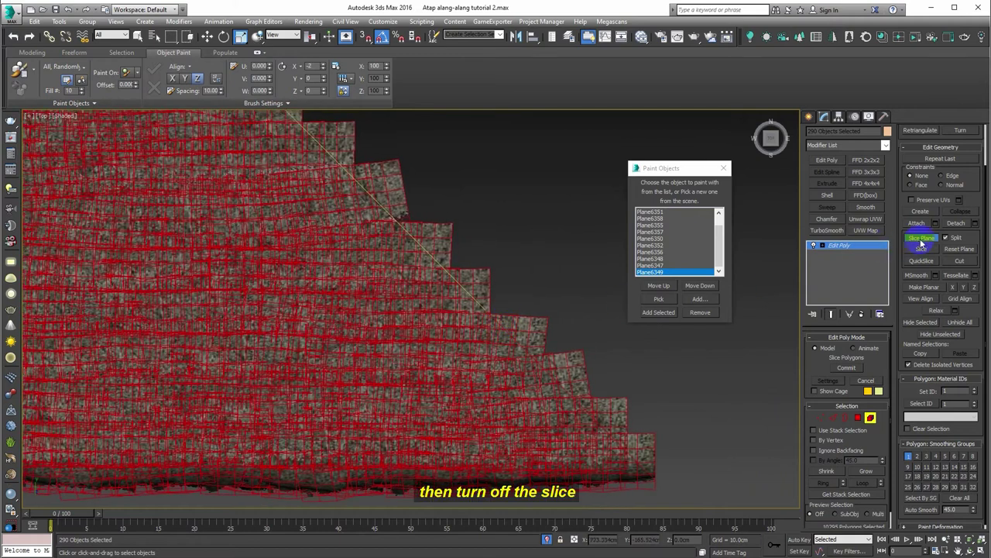
{"action": "middle_click_drag", "start_coordinate": [506, 256], "coordinate": [529, 334]}
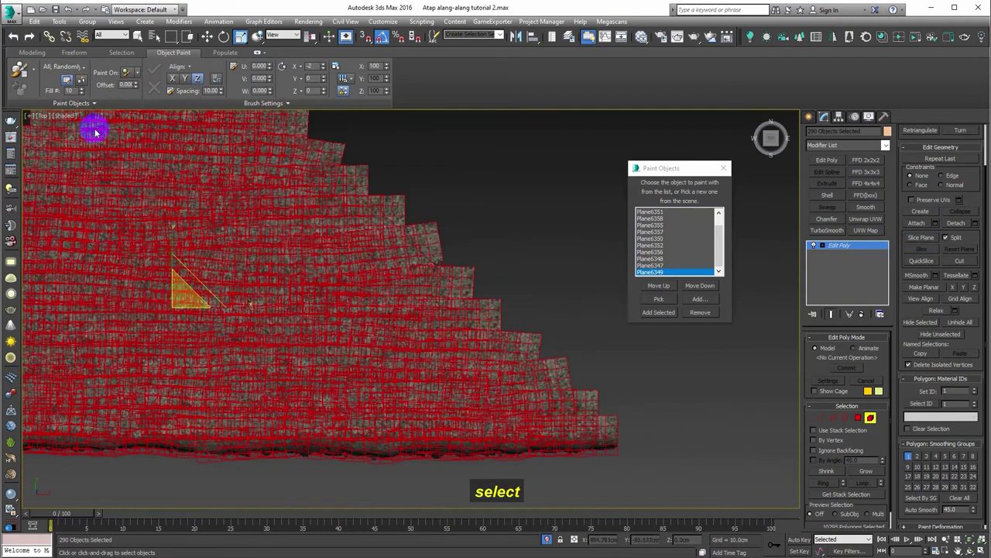
{"action": "left_click", "coordinate": [137, 37]}
{"action": "left_click", "coordinate": [169, 38]}
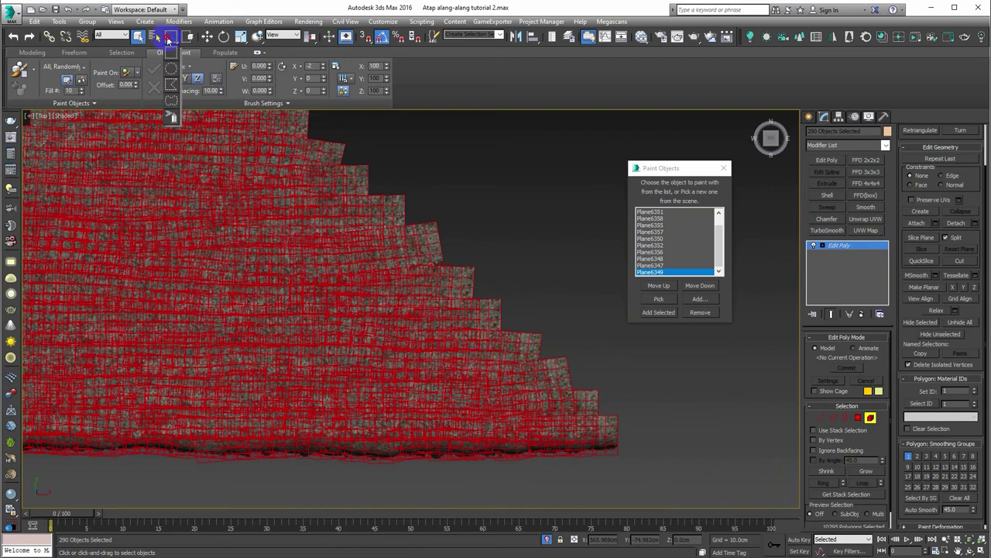
{"action": "left_click", "coordinate": [170, 84]}
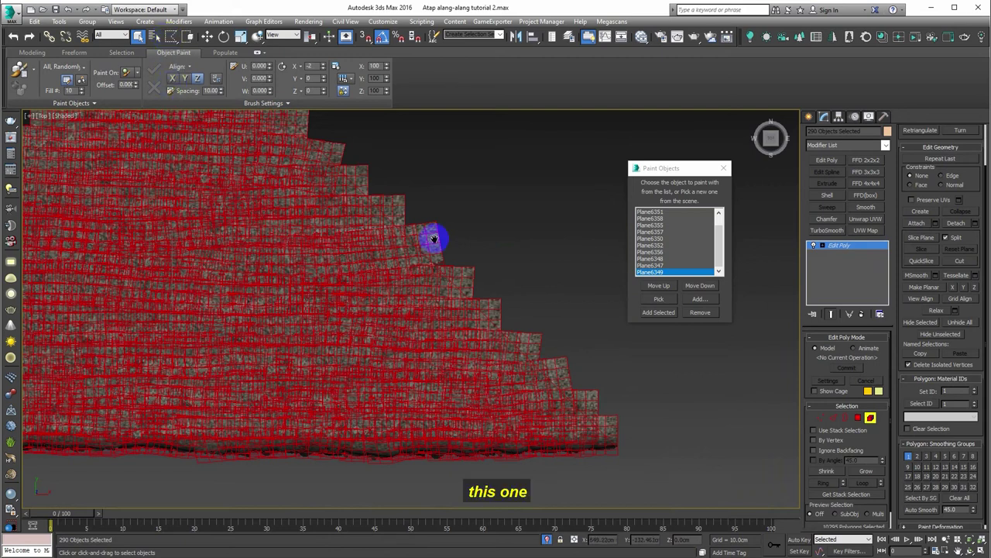
Fence-select the tiles sticking out past the right hip and delete them.
{"action": "left_click_drag", "start_coordinate": [434, 237], "coordinate": [676, 436]}
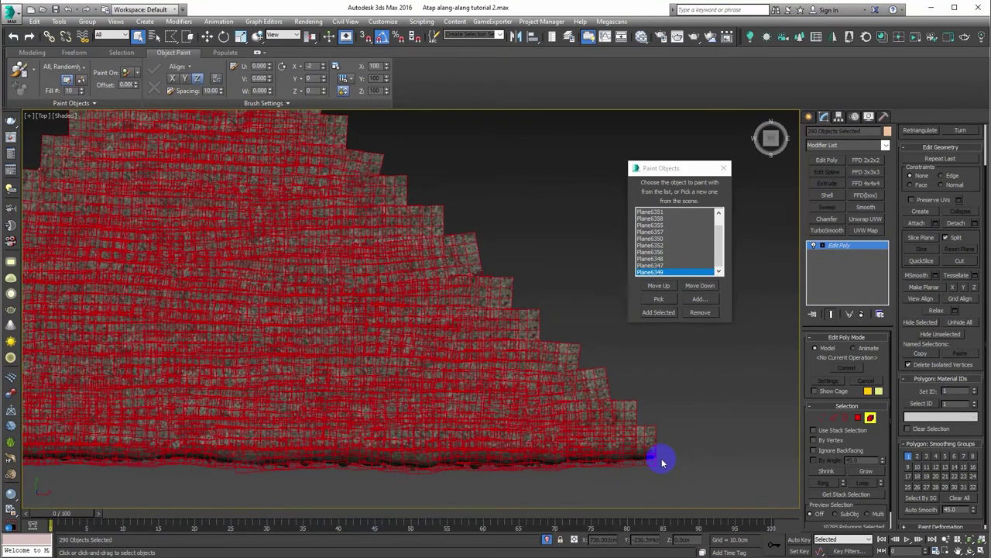
{"action": "left_click_drag", "start_coordinate": [410, 207], "coordinate": [426, 180]}
{"action": "left_click", "coordinate": [490, 162]}
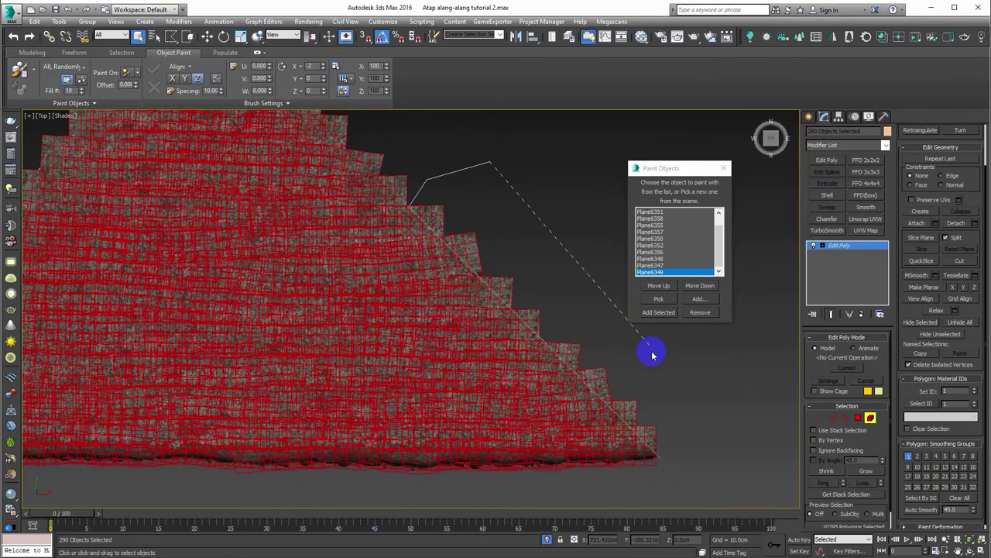
{"action": "double_click", "coordinate": [693, 457]}
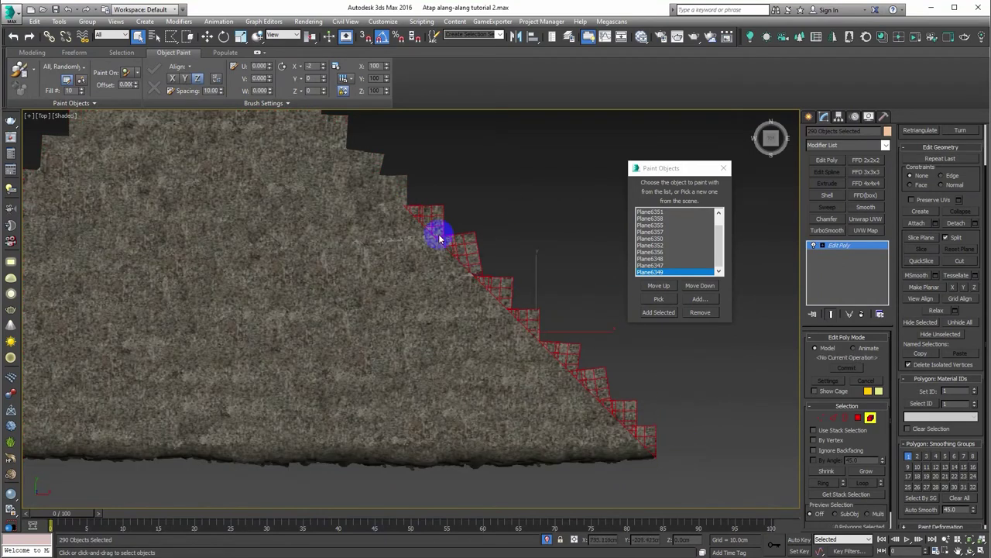
{"action": "key", "text": "Delete"}
Fence-select and delete the leftover overhanging tiles near the peak, then check the edge.
{"action": "middle_click_drag", "start_coordinate": [439, 238], "coordinate": [557, 396]}
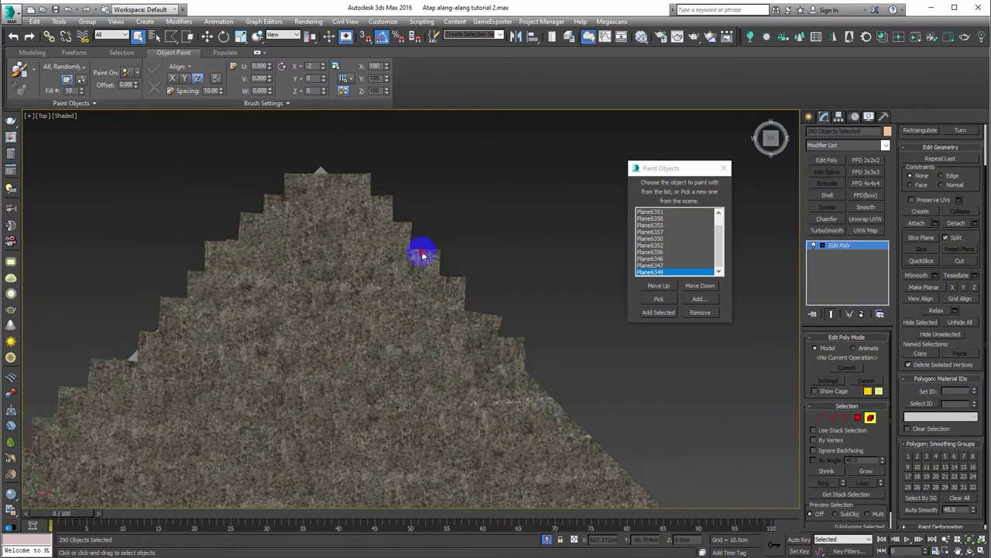
{"action": "left_click_drag", "start_coordinate": [322, 152], "coordinate": [447, 160]}
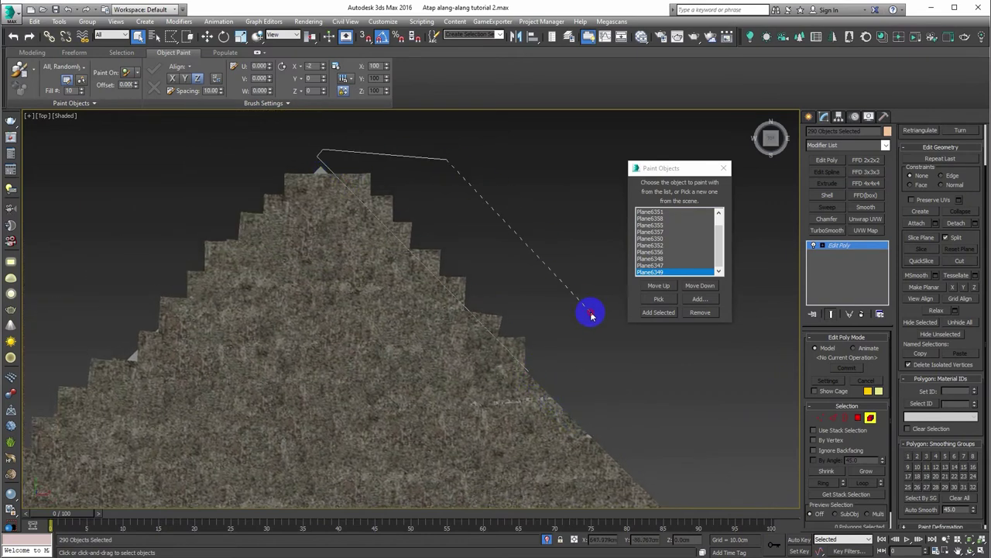
{"action": "double_click", "coordinate": [557, 367]}
{"action": "key", "text": "Delete"}
{"action": "mouse_move", "coordinate": [411, 303]}
{"action": "middle_mouse_down"}
{"action": "mouse_move", "coordinate": [405, 178]}
{"action": "mouse_move", "coordinate": [473, 153]}
{"action": "middle_mouse_up"}
{"action": "left_click", "coordinate": [440, 211]}
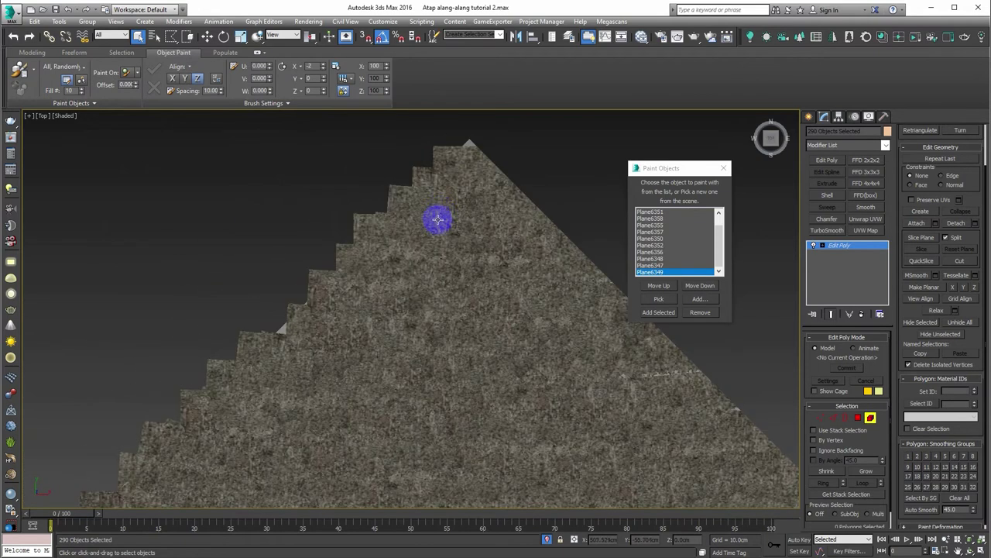
{"action": "middle_click_drag", "start_coordinate": [439, 210], "coordinate": [449, 237]}
{"action": "scroll", "coordinate": [450, 244], "scroll_direction": "up", "scroll_amount": 2}
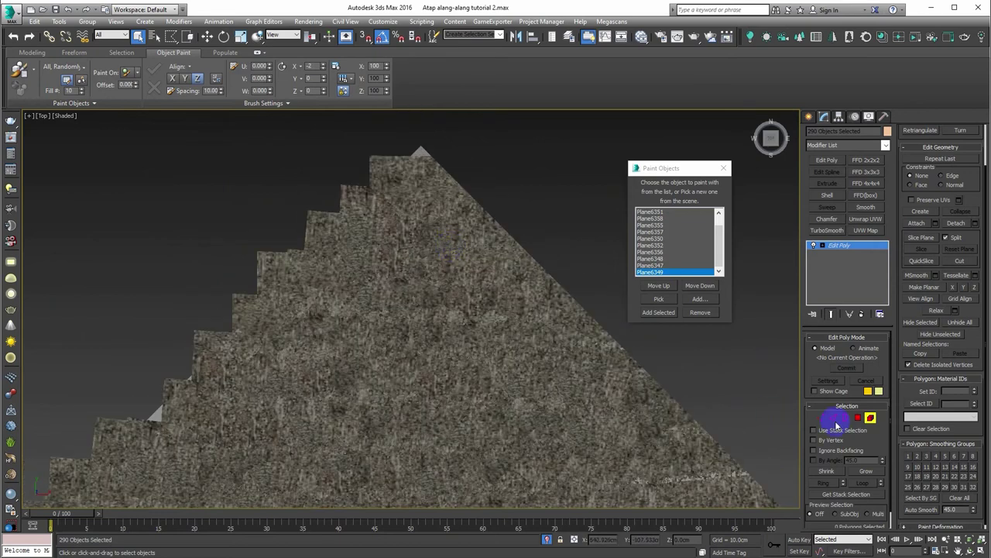
Exit sub-object mode and display the roof in wireframe with Edged Faces on.
{"action": "left_click", "coordinate": [870, 419]}
{"action": "scroll", "coordinate": [464, 248], "scroll_direction": "down", "scroll_amount": 2}
{"action": "scroll", "coordinate": [418, 239], "scroll_direction": "up", "scroll_amount": 2}
{"action": "key", "text": "F3"}
{"action": "key", "text": "F3"}
{"action": "middle_click_drag", "start_coordinate": [318, 155], "coordinate": [333, 184]}
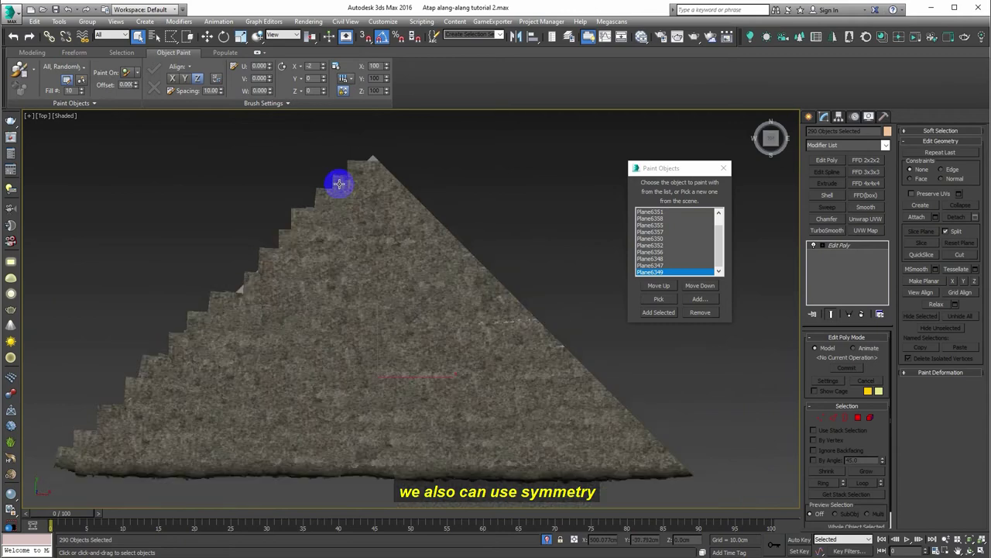
{"action": "key", "text": "F4"}
{"action": "key", "text": "F4"}
{"action": "key", "text": "F4"}
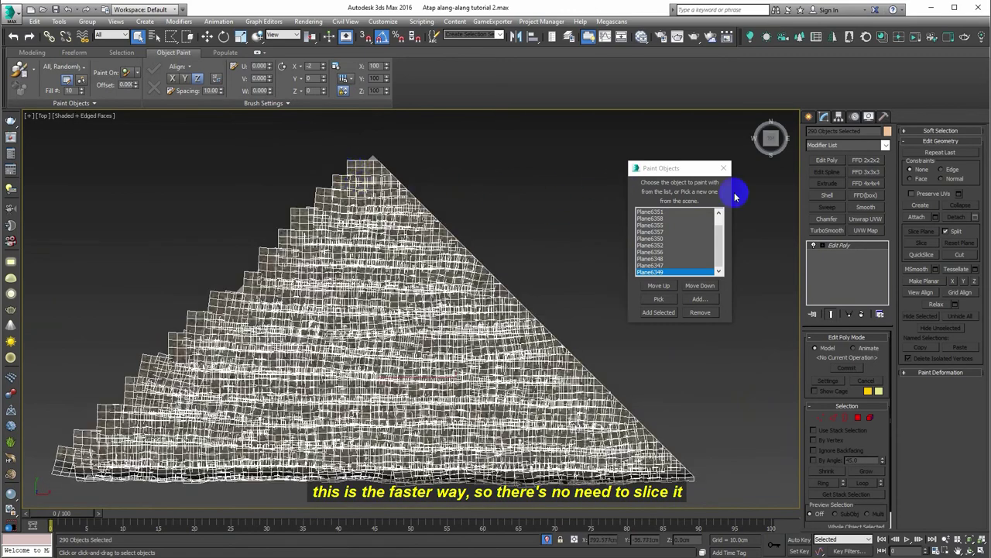
{"action": "middle_click_drag", "start_coordinate": [410, 173], "coordinate": [445, 214]}
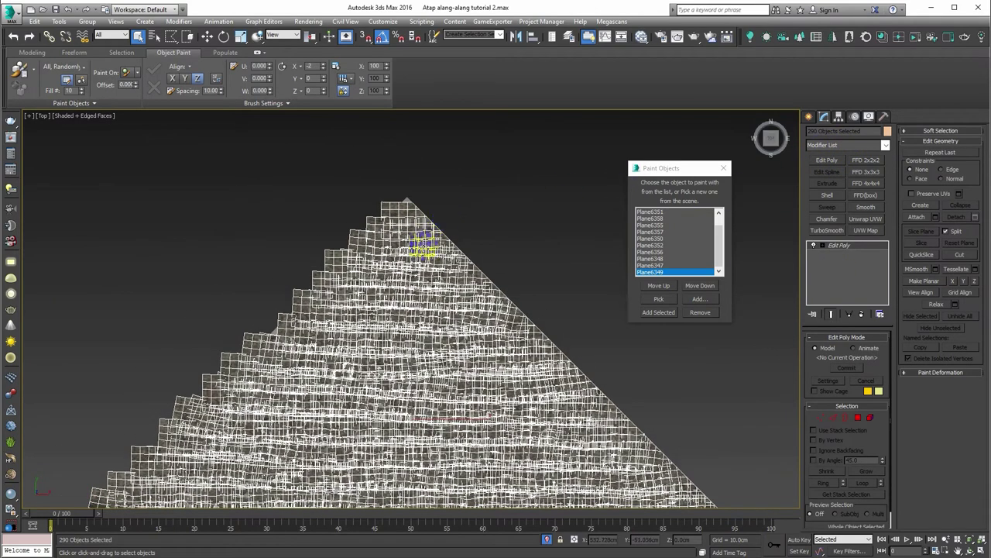
Add a Symmetry modifier by typing 'sym' in the Modifier List.
{"action": "left_click", "coordinate": [839, 148]}
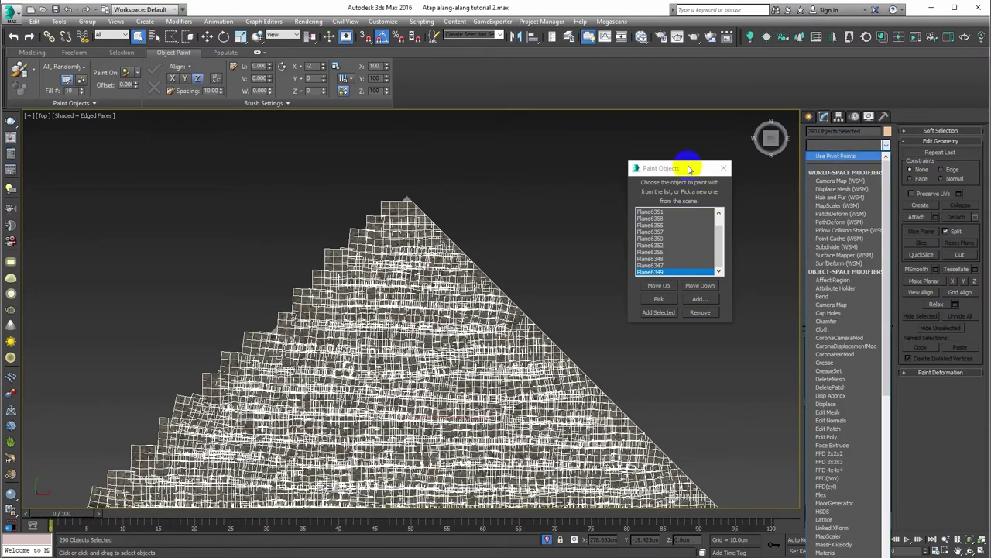
{"action": "type", "text": "sym"}
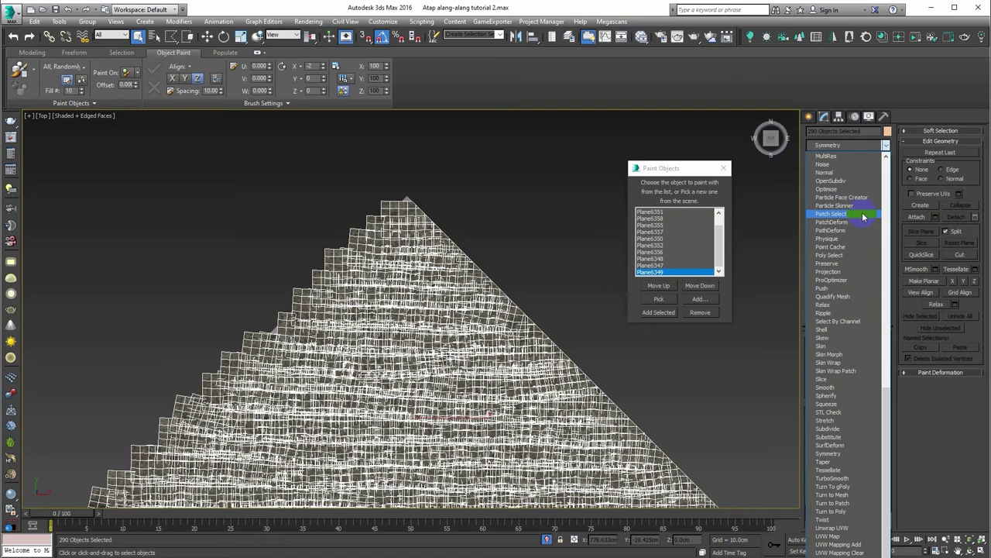
{"action": "left_click", "coordinate": [926, 418]}
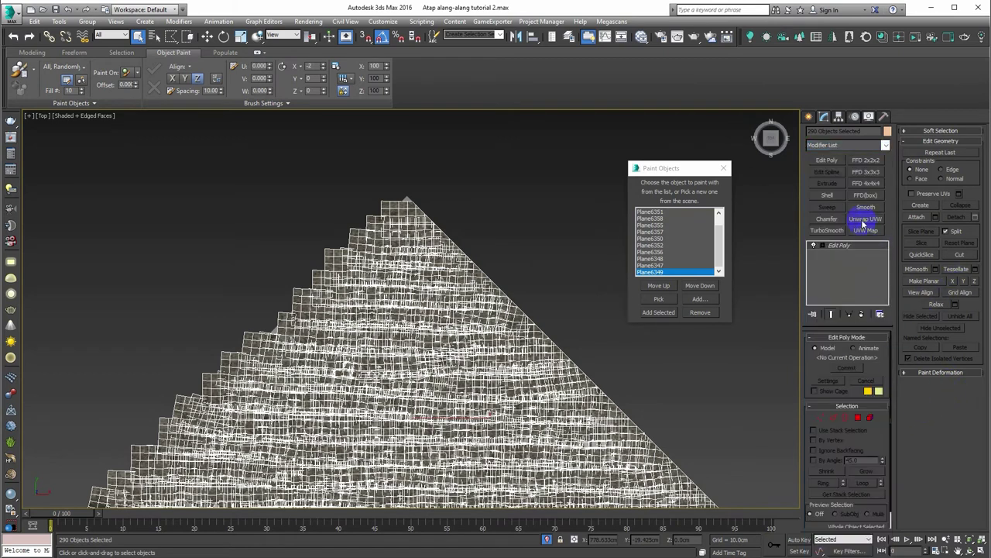
{"action": "left_click", "coordinate": [828, 146]}
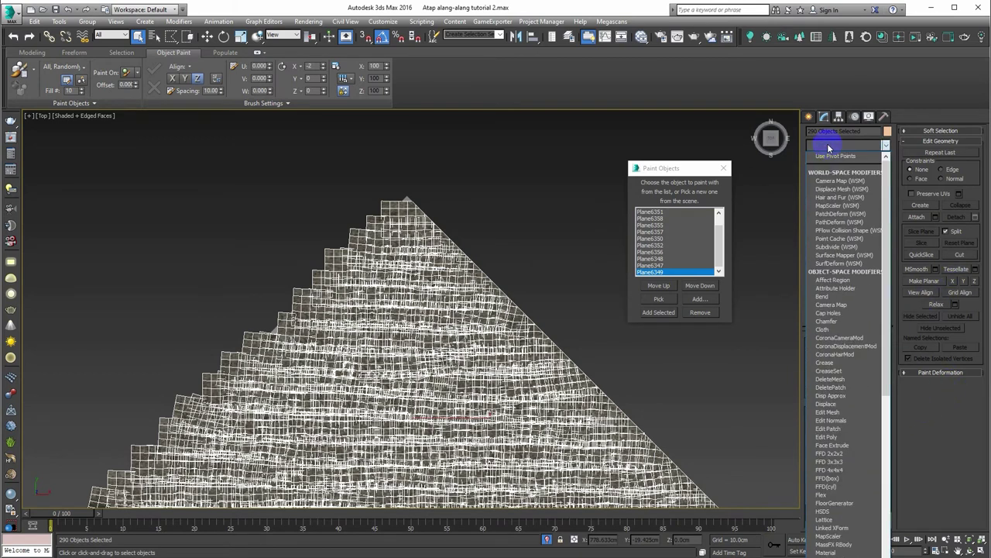
{"action": "type", "text": "sym"}
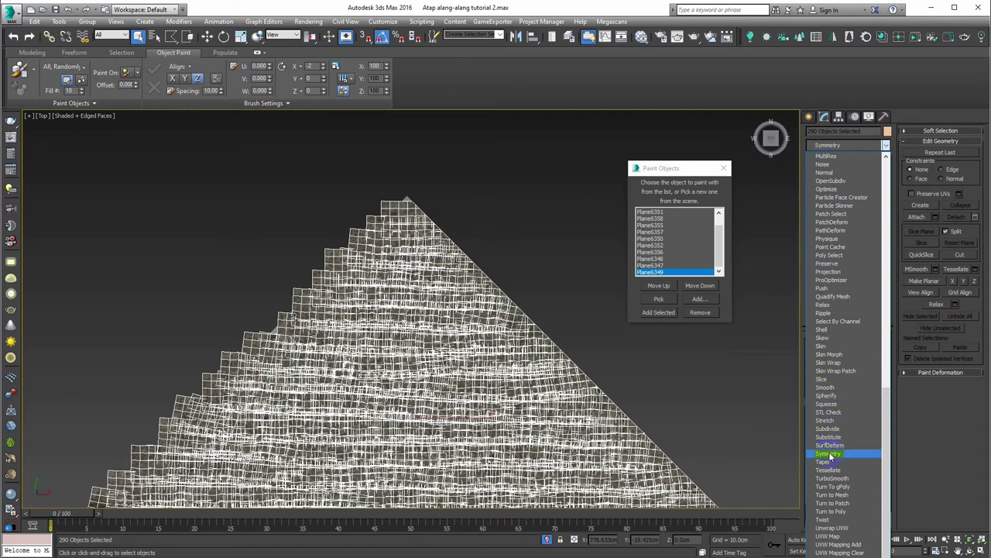
{"action": "key", "text": "Return"}
{"action": "mouse_move", "coordinate": [429, 206]}
{"action": "middle_mouse_down"}
{"action": "mouse_move", "coordinate": [442, 148]}
{"action": "mouse_move", "coordinate": [411, 164]}
{"action": "mouse_move", "coordinate": [440, 186]}
{"action": "middle_mouse_up"}
Move the Symmetry modifier's Mirror plane up onto the roof peak.
{"action": "left_click", "coordinate": [835, 245]}
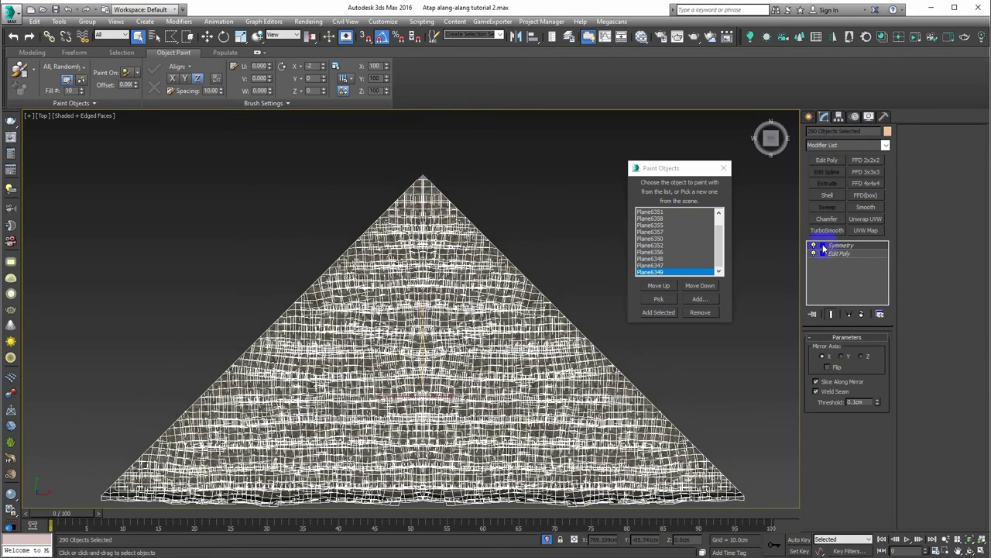
{"action": "left_click", "coordinate": [813, 245]}
{"action": "left_click", "coordinate": [842, 254]}
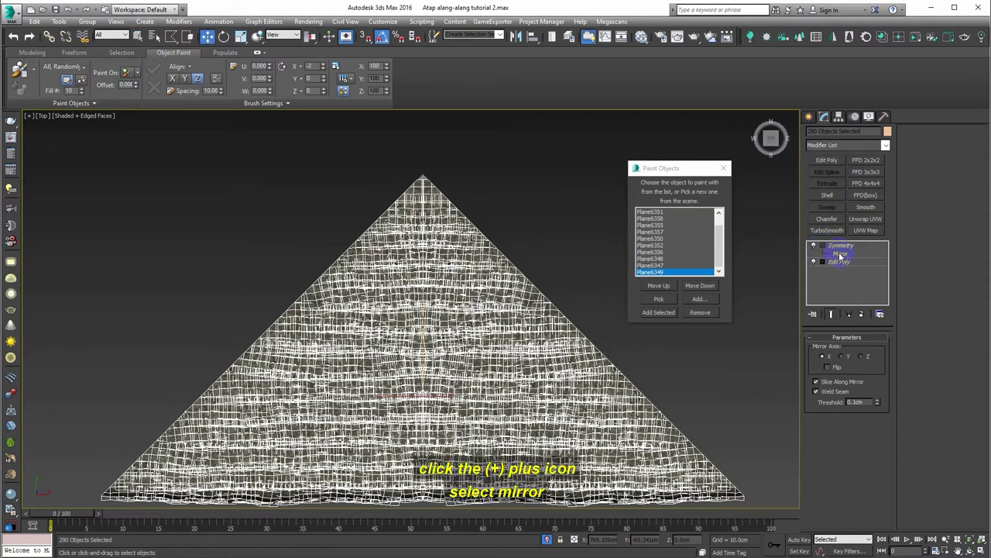
{"action": "middle_click_drag", "start_coordinate": [464, 230], "coordinate": [456, 211]}
{"action": "mouse_move", "coordinate": [439, 299]}
{"action": "left_mouse_down"}
{"action": "mouse_move", "coordinate": [311, 180]}
{"action": "mouse_move", "coordinate": [358, 149]}
{"action": "mouse_move", "coordinate": [402, 208]}
{"action": "mouse_move", "coordinate": [388, 188]}
{"action": "left_mouse_up"}
{"action": "left_click", "coordinate": [224, 41]}
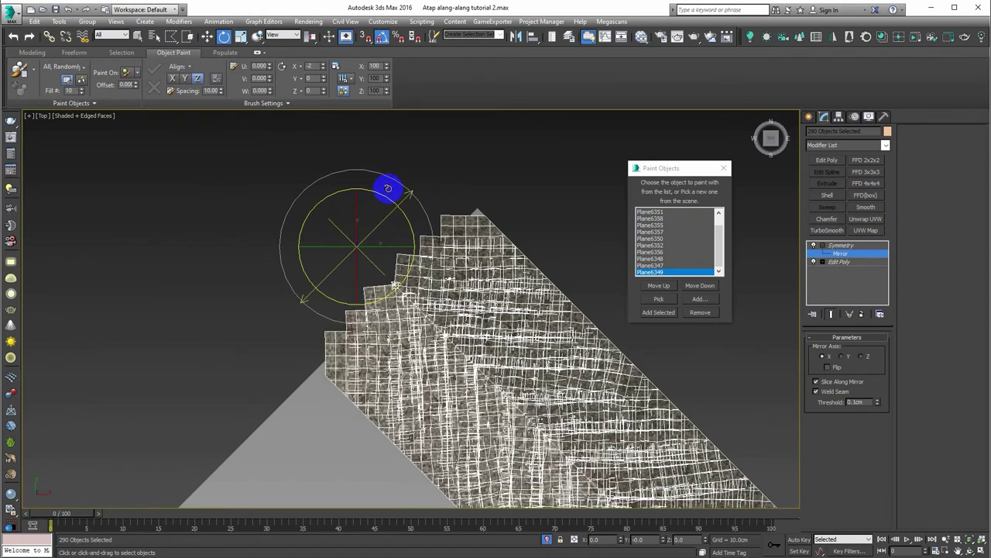
{"action": "left_click", "coordinate": [206, 40]}
{"action": "mouse_move", "coordinate": [380, 228]}
{"action": "left_mouse_down"}
{"action": "mouse_move", "coordinate": [498, 175]}
{"action": "mouse_move", "coordinate": [475, 208]}
{"action": "mouse_move", "coordinate": [436, 184]}
{"action": "left_mouse_up"}
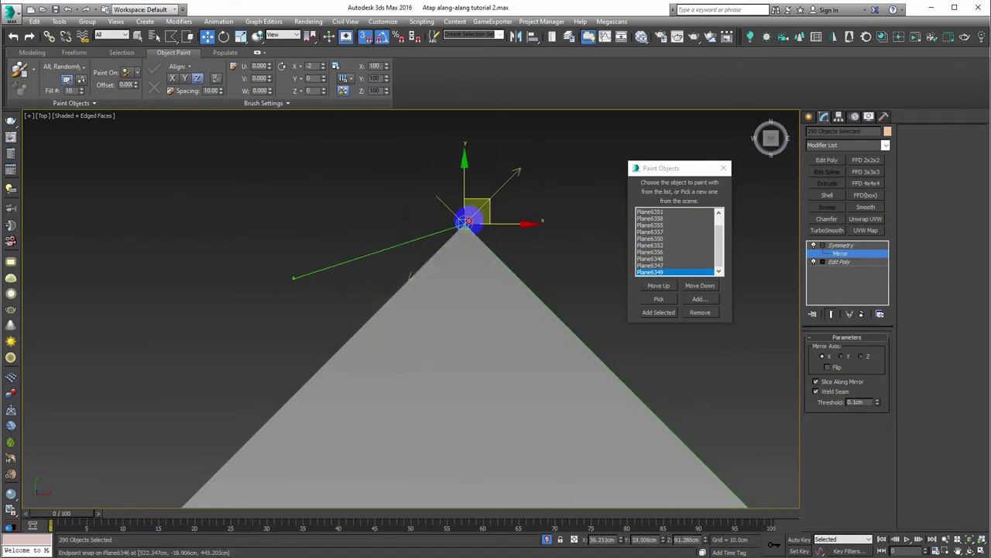
Enable Flip in the Symmetry Parameters so the grass halves mirror correctly.
{"action": "scroll", "coordinate": [436, 183], "scroll_direction": "down", "scroll_amount": 2}
{"action": "scroll", "coordinate": [434, 178], "scroll_direction": "down", "scroll_amount": 2}
{"action": "scroll", "coordinate": [465, 209], "scroll_direction": "up", "scroll_amount": 3}
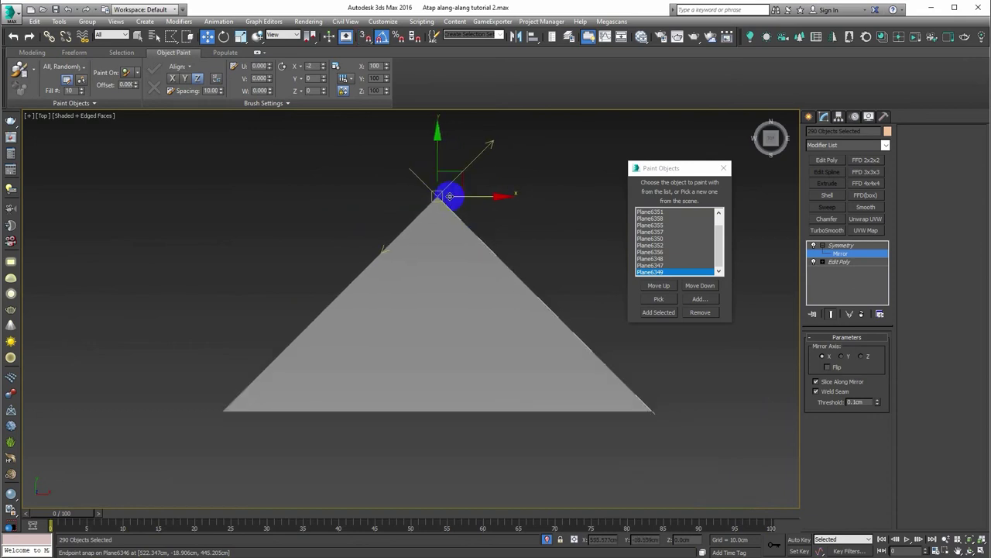
{"action": "left_click", "coordinate": [829, 368]}
{"action": "scroll", "coordinate": [434, 248], "scroll_direction": "up", "scroll_amount": 2}
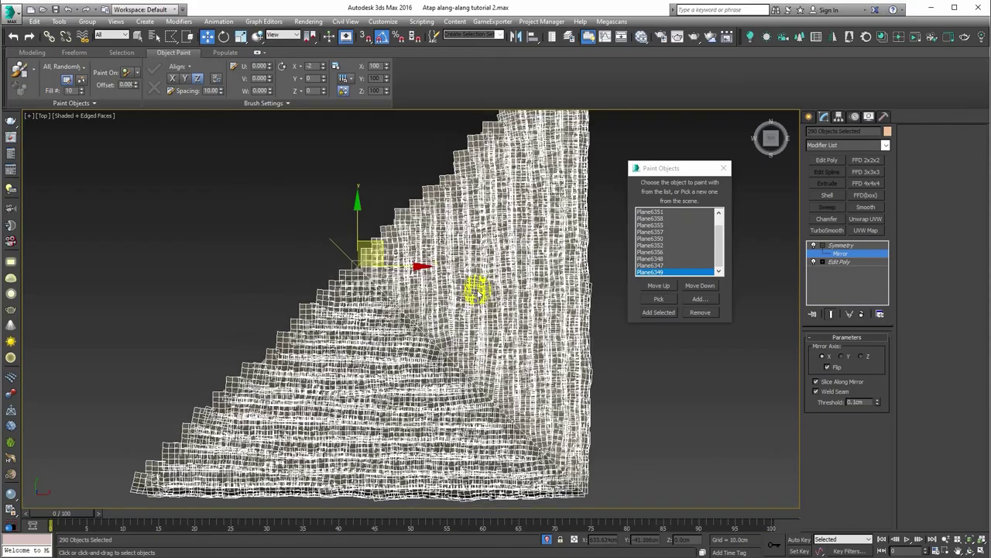
{"action": "scroll", "coordinate": [377, 245], "scroll_direction": "up", "scroll_amount": 2}
{"action": "scroll", "coordinate": [377, 245], "scroll_direction": "down", "scroll_amount": 1}
{"action": "scroll", "coordinate": [377, 245], "scroll_direction": "down", "scroll_amount": 2}
{"action": "scroll", "coordinate": [378, 244], "scroll_direction": "down", "scroll_amount": 2}
{"action": "scroll", "coordinate": [377, 245], "scroll_direction": "down", "scroll_amount": 2}
{"action": "scroll", "coordinate": [377, 245], "scroll_direction": "up", "scroll_amount": 2}
{"action": "scroll", "coordinate": [376, 256], "scroll_direction": "up", "scroll_amount": 2}
{"action": "scroll", "coordinate": [380, 271], "scroll_direction": "up", "scroll_amount": 2}
{"action": "scroll", "coordinate": [382, 287], "scroll_direction": "up", "scroll_amount": 2}
{"action": "scroll", "coordinate": [381, 288], "scroll_direction": "up", "scroll_amount": 2}
{"action": "scroll", "coordinate": [366, 265], "scroll_direction": "down", "scroll_amount": 5}
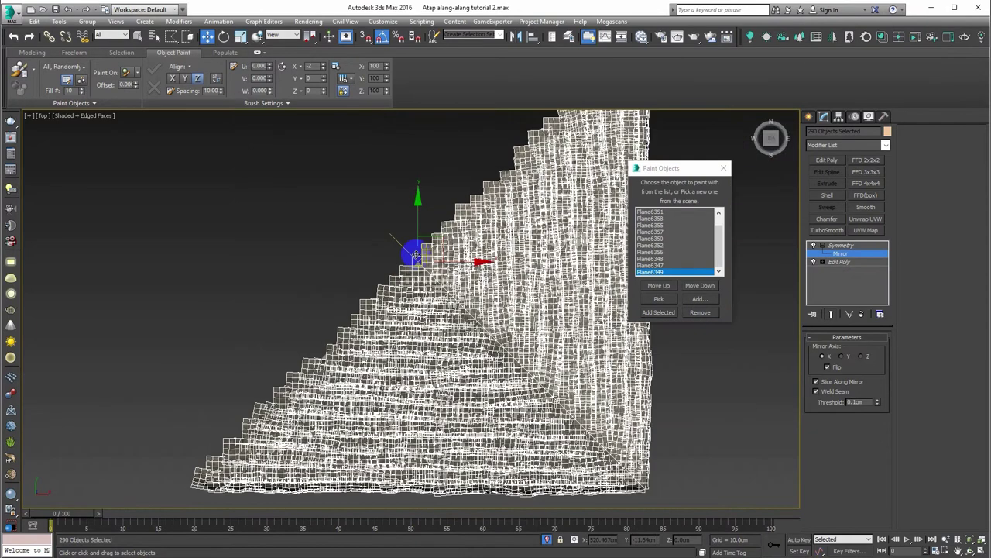
Add a second Symmetry modifier to the grass planes from the Modifier List.
{"action": "left_click", "coordinate": [833, 146]}
{"action": "key", "text": "s"}
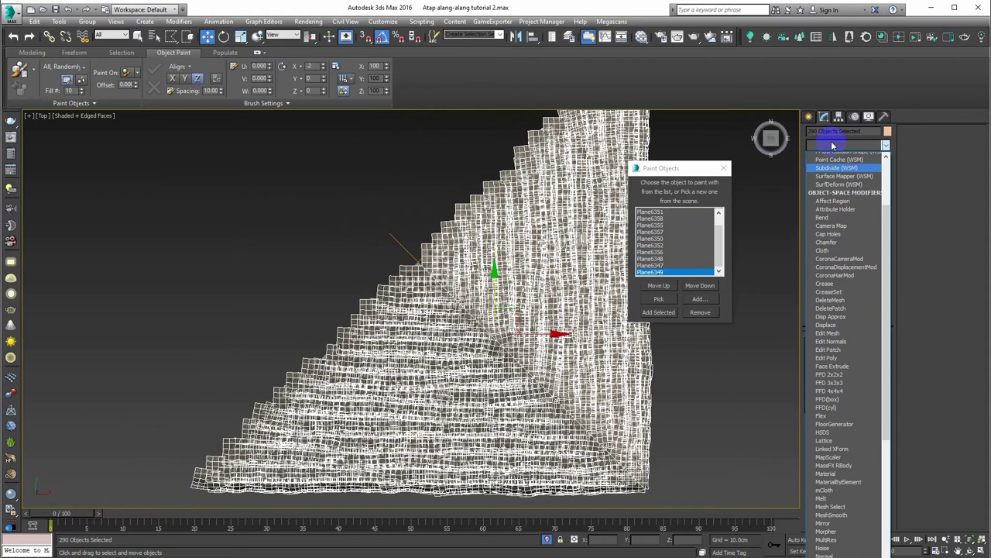
{"action": "scroll", "coordinate": [832, 146], "scroll_direction": "down", "scroll_amount": 15}
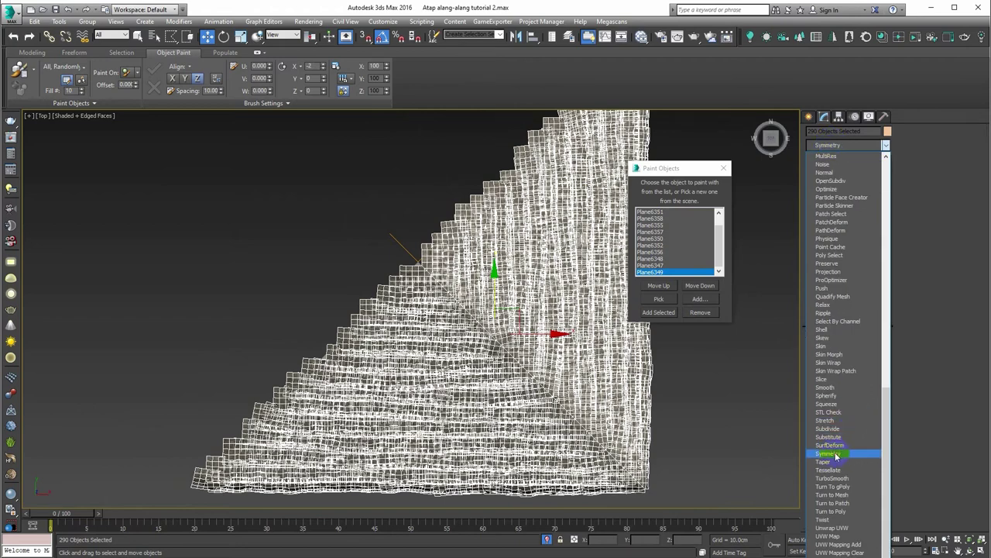
{"action": "left_click", "coordinate": [842, 453]}
{"action": "middle_click_drag", "start_coordinate": [437, 261], "coordinate": [430, 304]}
{"action": "scroll", "coordinate": [431, 304], "scroll_direction": "up", "scroll_amount": 3}
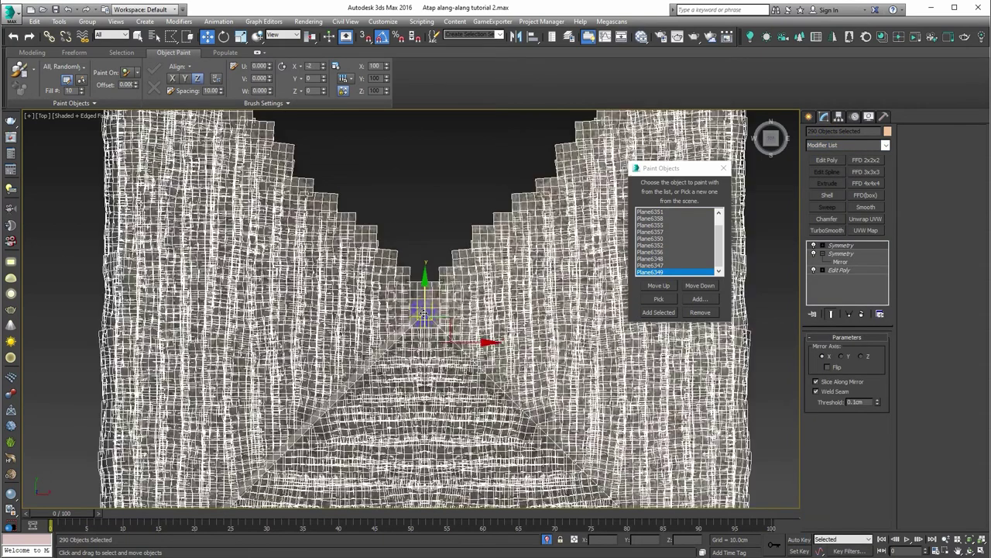
{"action": "scroll", "coordinate": [425, 310], "scroll_direction": "up", "scroll_amount": 2}
Rotate the new Symmetry Mirror plane -45° on Z.
{"action": "left_click", "coordinate": [822, 244]}
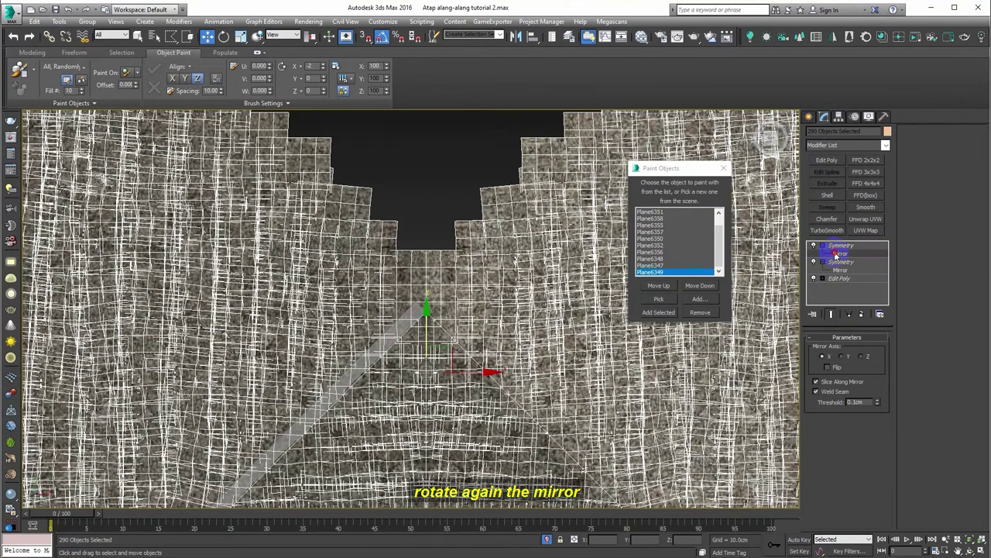
{"action": "left_click", "coordinate": [841, 253]}
{"action": "left_click", "coordinate": [225, 38]}
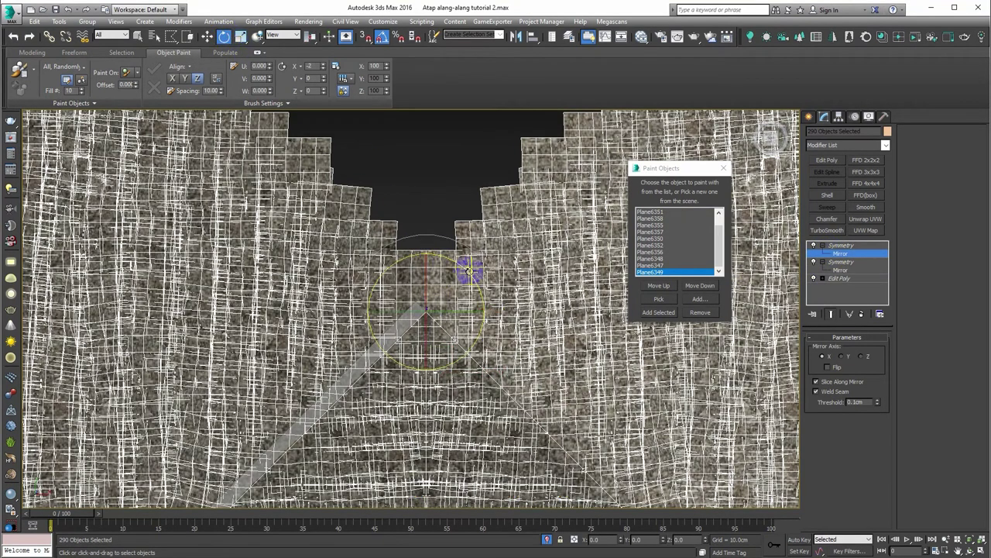
{"action": "left_click_drag", "start_coordinate": [482, 284], "coordinate": [487, 288]}
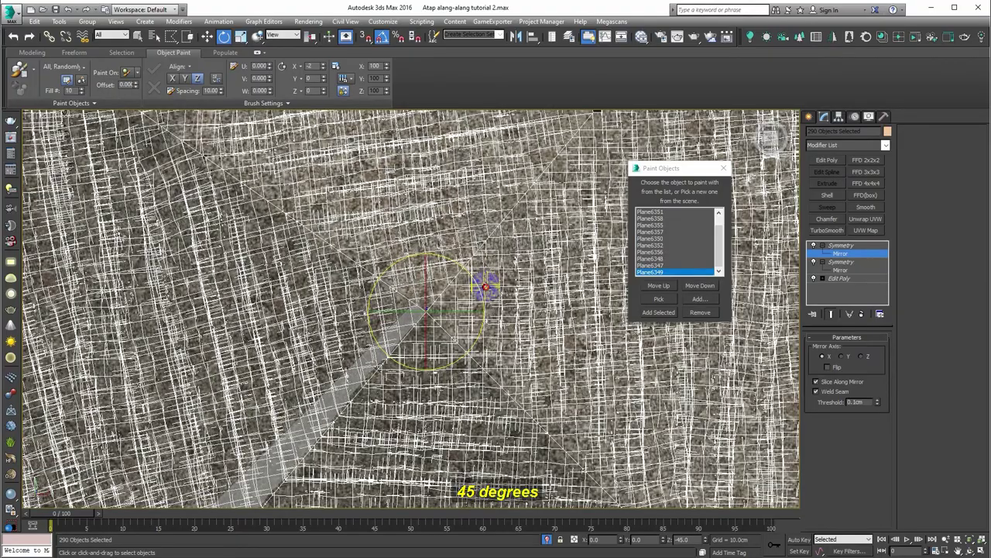
{"action": "scroll", "coordinate": [272, 343], "scroll_direction": "up", "scroll_amount": 3}
{"action": "scroll", "coordinate": [99, 432], "scroll_direction": "up", "scroll_amount": 3}
{"action": "scroll", "coordinate": [230, 381], "scroll_direction": "down", "scroll_amount": 3}
{"action": "scroll", "coordinate": [230, 380], "scroll_direction": "down", "scroll_amount": 3}
{"action": "scroll", "coordinate": [230, 380], "scroll_direction": "down", "scroll_amount": 2}
{"action": "scroll", "coordinate": [537, 227], "scroll_direction": "up", "scroll_amount": 5}
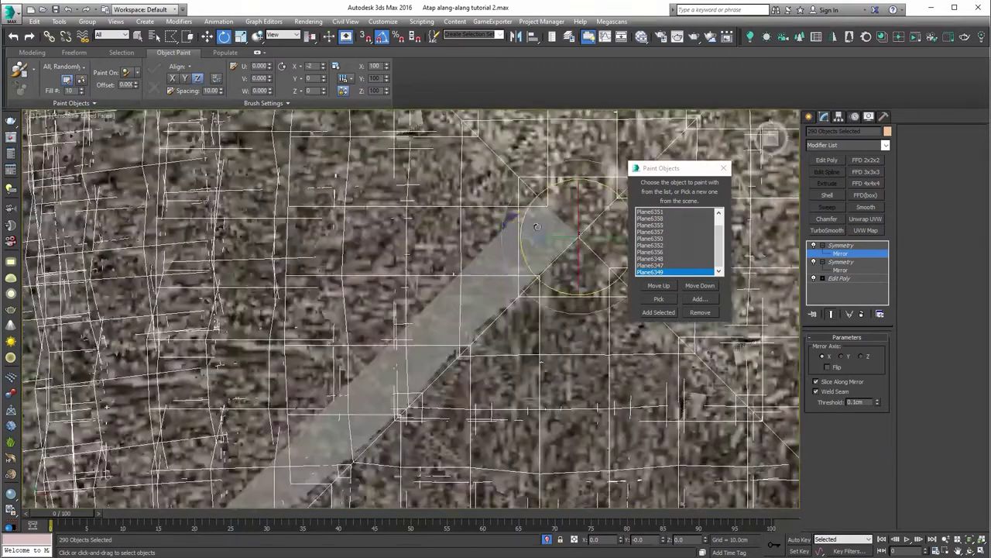
{"action": "scroll", "coordinate": [411, 207], "scroll_direction": "up", "scroll_amount": 2}
Move the second Mirror plane to the roof apex and exit mirror editing.
{"action": "left_click", "coordinate": [207, 37]}
{"action": "mouse_move", "coordinate": [526, 239]}
{"action": "left_mouse_down"}
{"action": "mouse_move", "coordinate": [421, 137]}
{"action": "mouse_move", "coordinate": [416, 162]}
{"action": "left_mouse_up"}
{"action": "scroll", "coordinate": [419, 255], "scroll_direction": "down", "scroll_amount": 5}
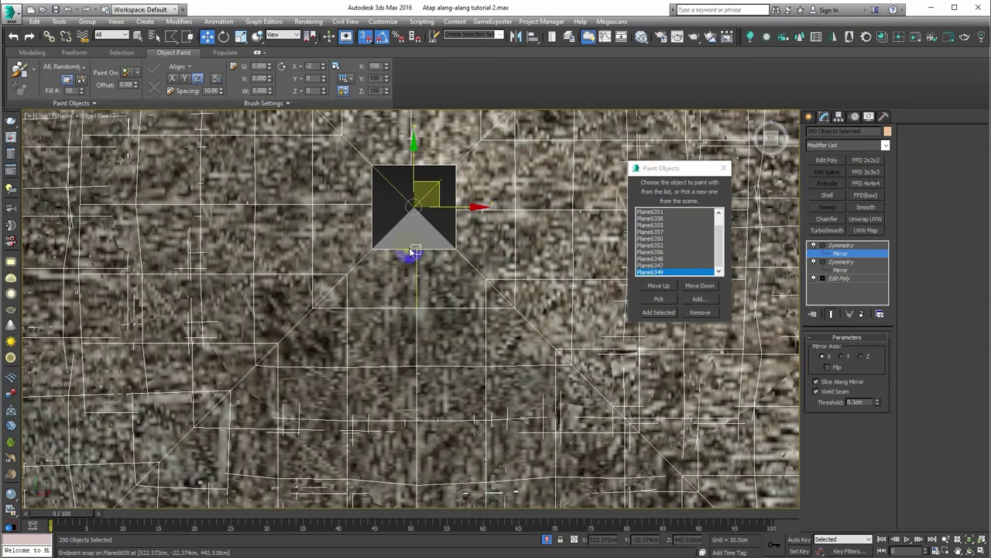
{"action": "left_click", "coordinate": [841, 246]}
{"action": "scroll", "coordinate": [473, 281], "scroll_direction": "down", "scroll_amount": 3}
{"action": "scroll", "coordinate": [458, 294], "scroll_direction": "down", "scroll_amount": 3}
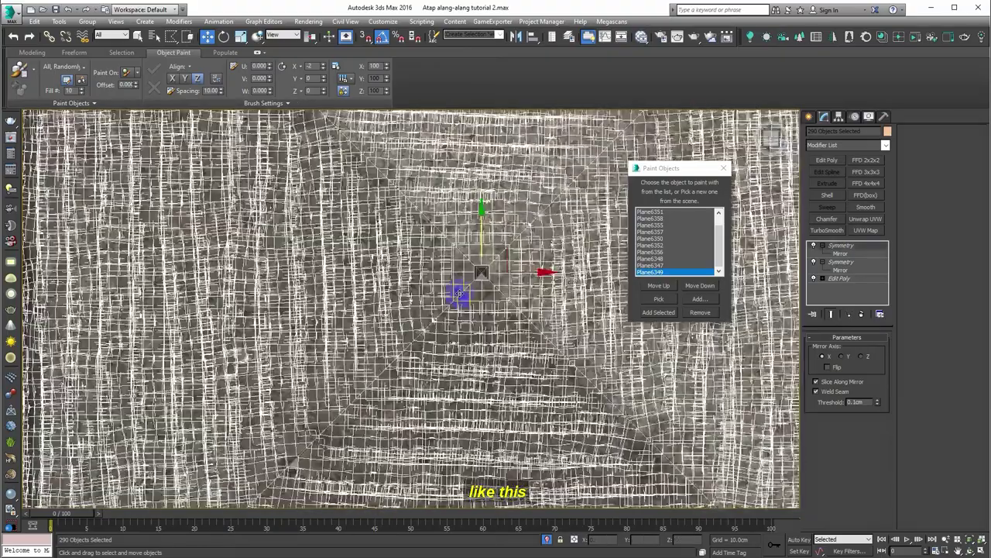
{"action": "scroll", "coordinate": [460, 290], "scroll_direction": "down", "scroll_amount": 4}
{"action": "scroll", "coordinate": [461, 289], "scroll_direction": "down", "scroll_amount": 3}
End Isolate from the viewport menu so all scene objects show again.
{"action": "mouse_move", "coordinate": [490, 291]}
{"action": "middle_mouse_down", "text": "alt"}
{"action": "mouse_move", "coordinate": [479, 287]}
{"action": "mouse_move", "coordinate": [500, 271]}
{"action": "middle_mouse_up", "text": "alt"}
{"action": "key", "text": "p"}
{"action": "scroll", "coordinate": [480, 310], "scroll_direction": "up", "scroll_amount": 3}
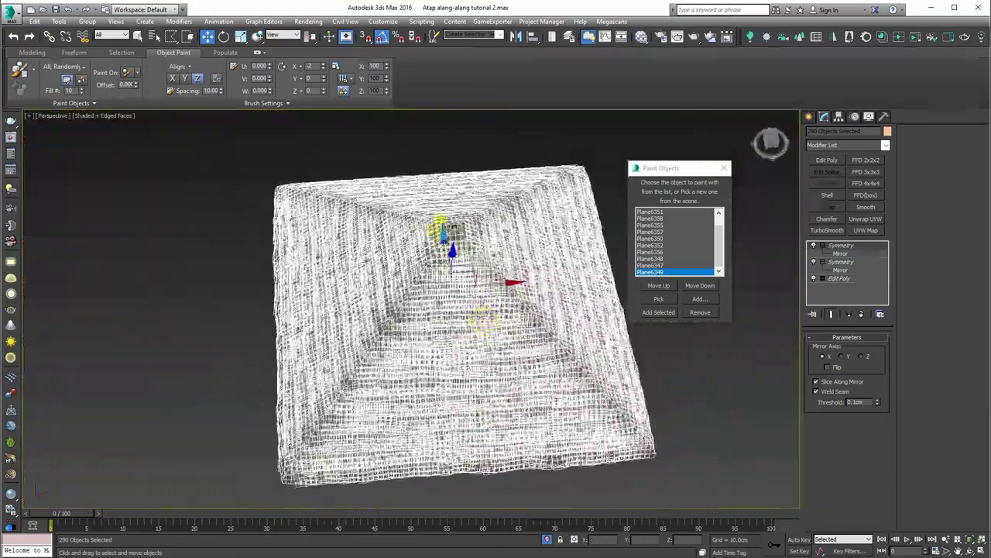
{"action": "scroll", "coordinate": [474, 310], "scroll_direction": "up", "scroll_amount": 4}
{"action": "middle_click_drag", "start_coordinate": [474, 309], "coordinate": [480, 294], "text": "alt"}
{"action": "key", "text": "q"}
{"action": "scroll", "coordinate": [480, 310], "scroll_direction": "up", "scroll_amount": 2}
{"action": "key", "text": "t"}
{"action": "scroll", "coordinate": [481, 310], "scroll_direction": "up", "scroll_amount": 4}
{"action": "scroll", "coordinate": [480, 310], "scroll_direction": "down", "scroll_amount": 4}
{"action": "right_click", "coordinate": [467, 304]}
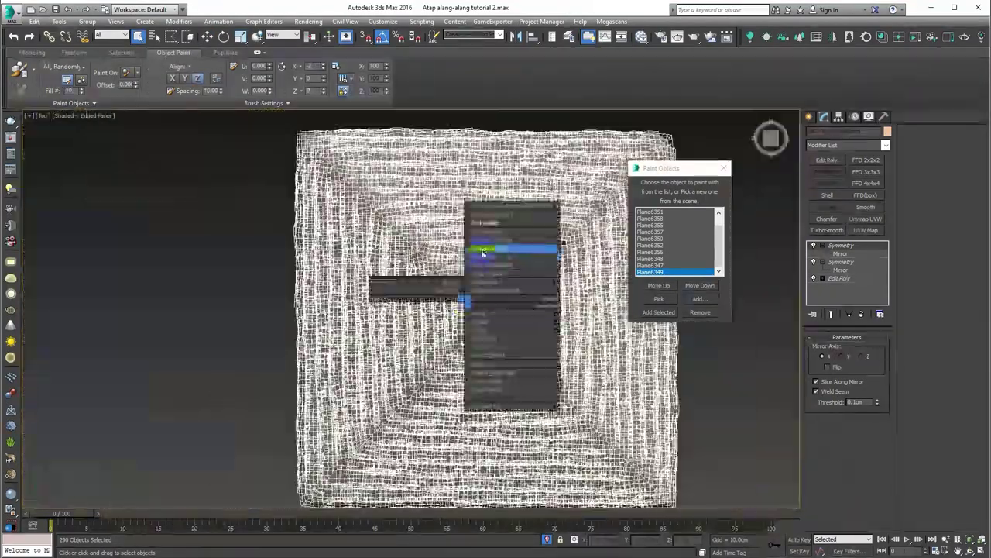
{"action": "left_click", "coordinate": [488, 226]}
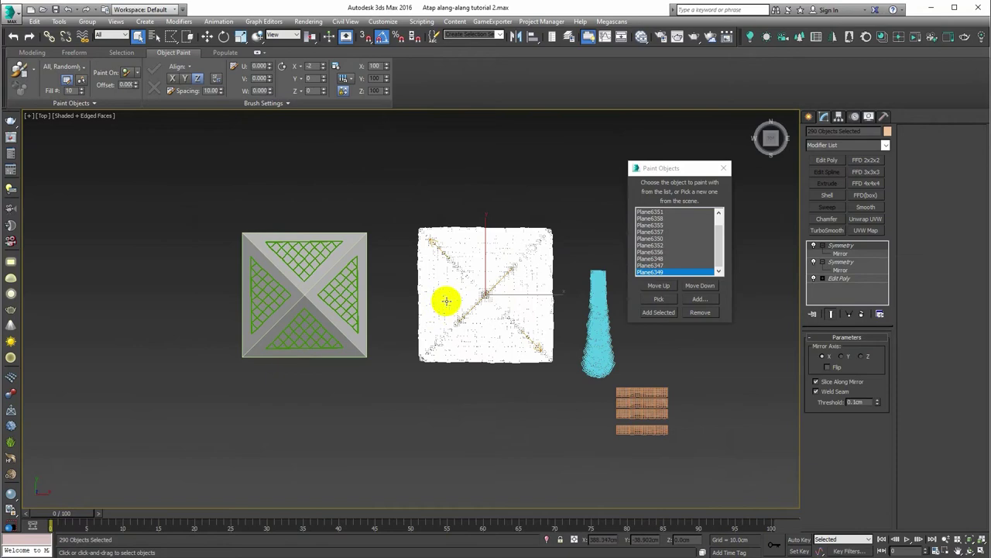
Move the grass thatch square over the grey pyramid roof with snaps on.
{"action": "scroll", "coordinate": [464, 299], "scroll_direction": "up", "scroll_amount": 4}
{"action": "left_click", "coordinate": [206, 36]}
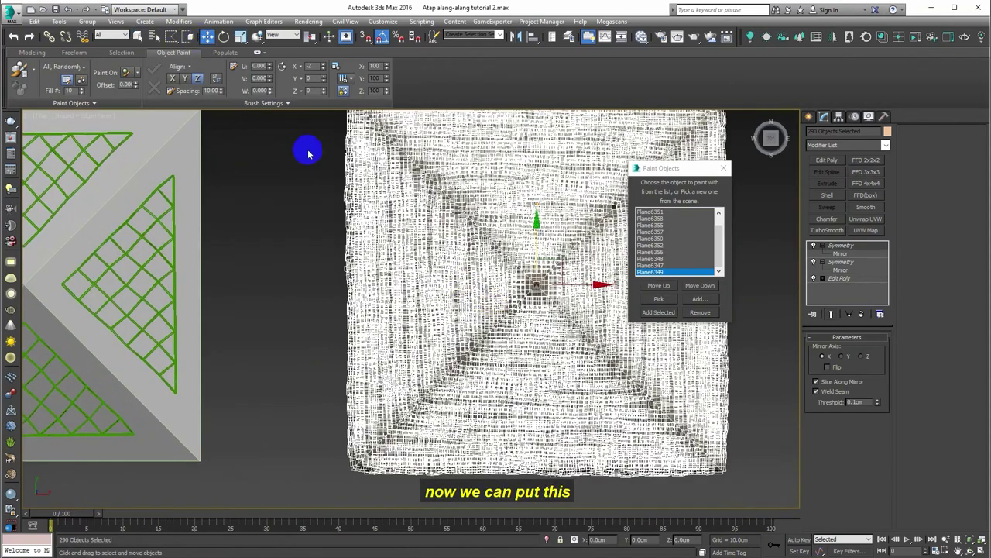
{"action": "mouse_move", "coordinate": [584, 287]}
{"action": "left_mouse_down"}
{"action": "mouse_move", "coordinate": [540, 305]}
{"action": "mouse_move", "coordinate": [326, 287]}
{"action": "left_mouse_up"}
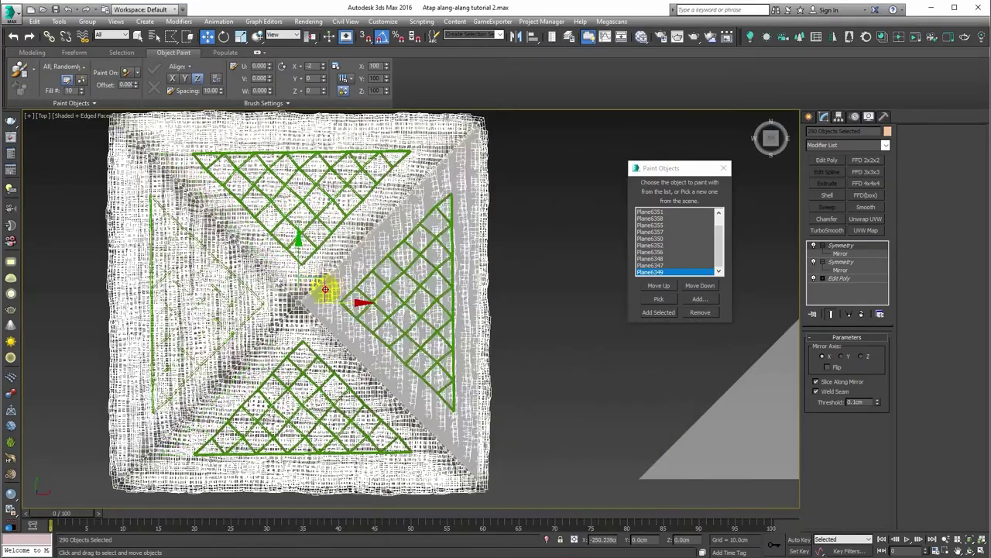
{"action": "scroll", "coordinate": [312, 305], "scroll_direction": "up", "scroll_amount": 3}
{"action": "scroll", "coordinate": [287, 310], "scroll_direction": "up", "scroll_amount": 2}
{"action": "key", "text": "s"}
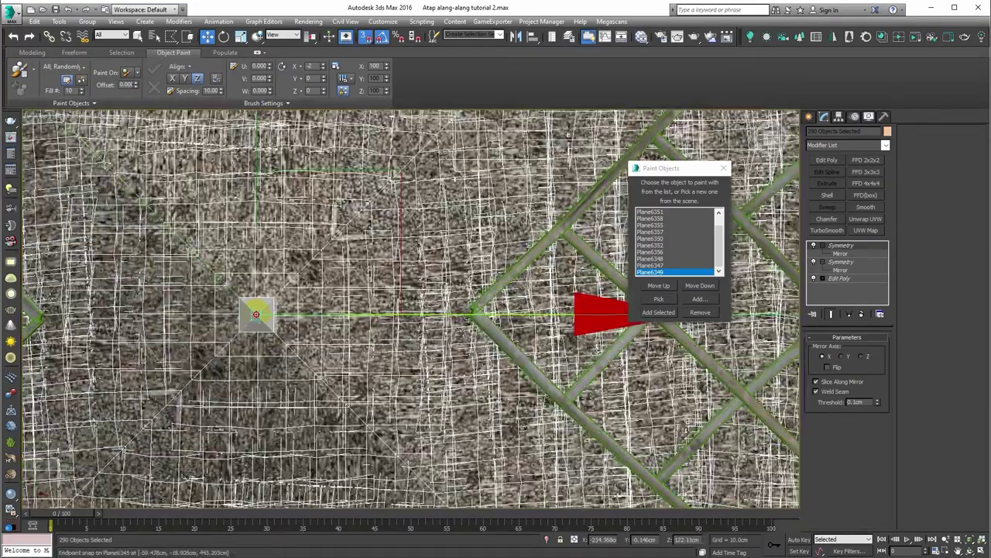
{"action": "scroll", "coordinate": [328, 309], "scroll_direction": "down", "scroll_amount": 5}
{"action": "scroll", "coordinate": [345, 341], "scroll_direction": "down", "scroll_amount": 3}
Deselect everything and hide edged faces with F4 to view the thatched roof.
{"action": "middle_click_drag", "start_coordinate": [361, 372], "coordinate": [379, 224], "text": "alt"}
{"action": "key", "text": "p"}
{"action": "scroll", "coordinate": [379, 224], "scroll_direction": "up", "scroll_amount": 5}
{"action": "scroll", "coordinate": [365, 319], "scroll_direction": "up", "scroll_amount": 3}
{"action": "middle_click_drag", "start_coordinate": [404, 348], "coordinate": [431, 273], "text": "alt"}
{"action": "key", "text": "ctrl+d"}
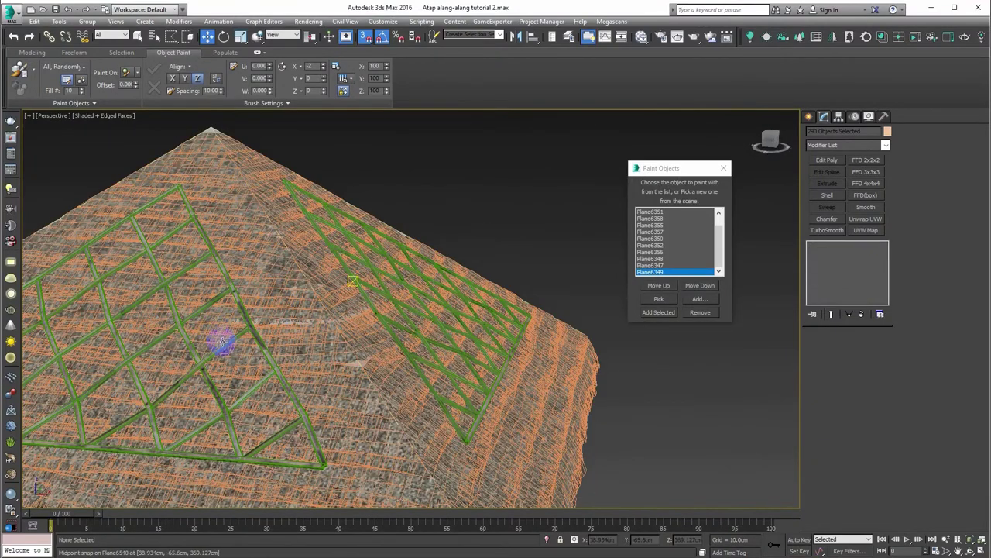
{"action": "key", "text": "F4"}
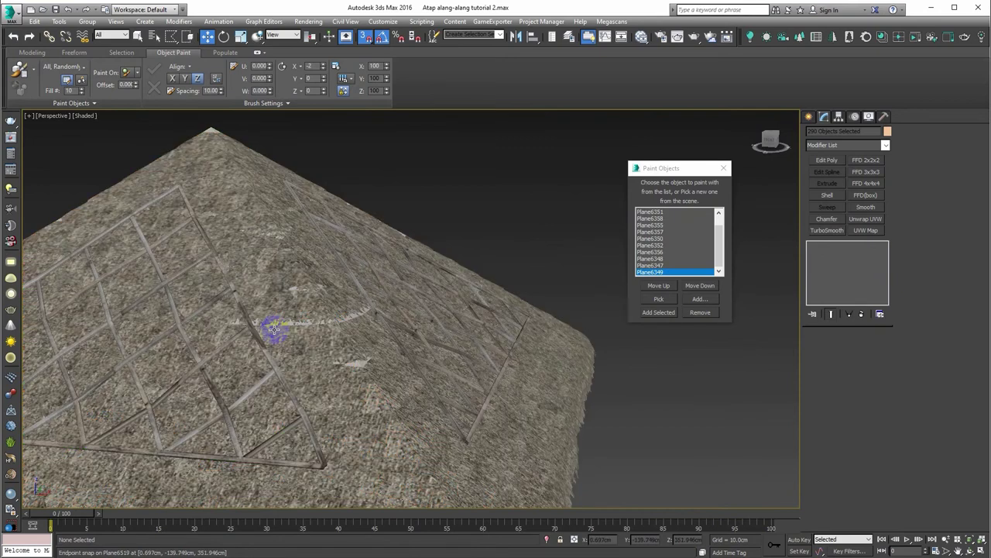
{"action": "scroll", "coordinate": [336, 312], "scroll_direction": "down", "scroll_amount": 6}
{"action": "scroll", "coordinate": [373, 314], "scroll_direction": "down", "scroll_amount": 3}
Select the grass ridge cap and rotate it 45° in the Top view.
{"action": "middle_click_drag", "start_coordinate": [565, 376], "coordinate": [536, 408]}
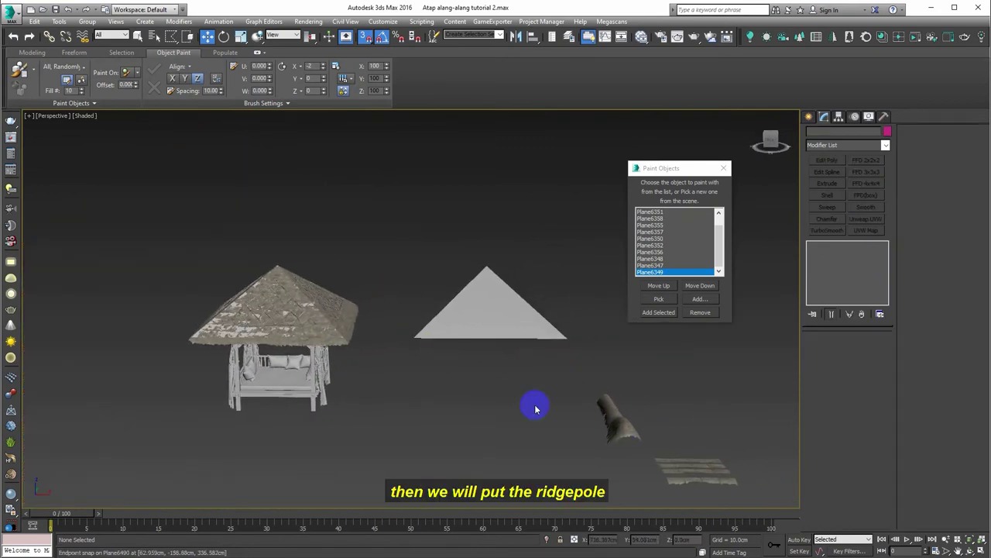
{"action": "left_click", "coordinate": [616, 426]}
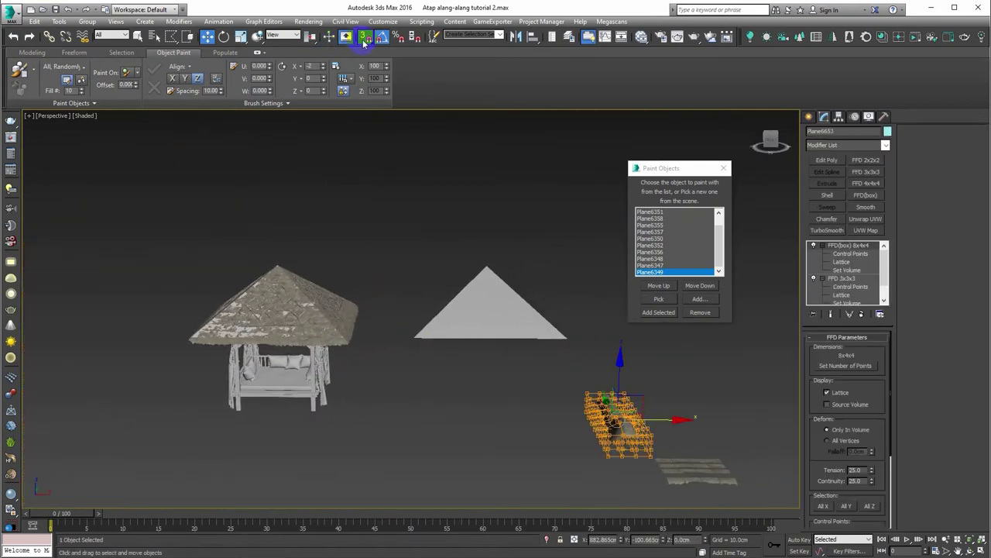
{"action": "key", "text": "t"}
{"action": "scroll", "coordinate": [409, 283], "scroll_direction": "down", "scroll_amount": 3}
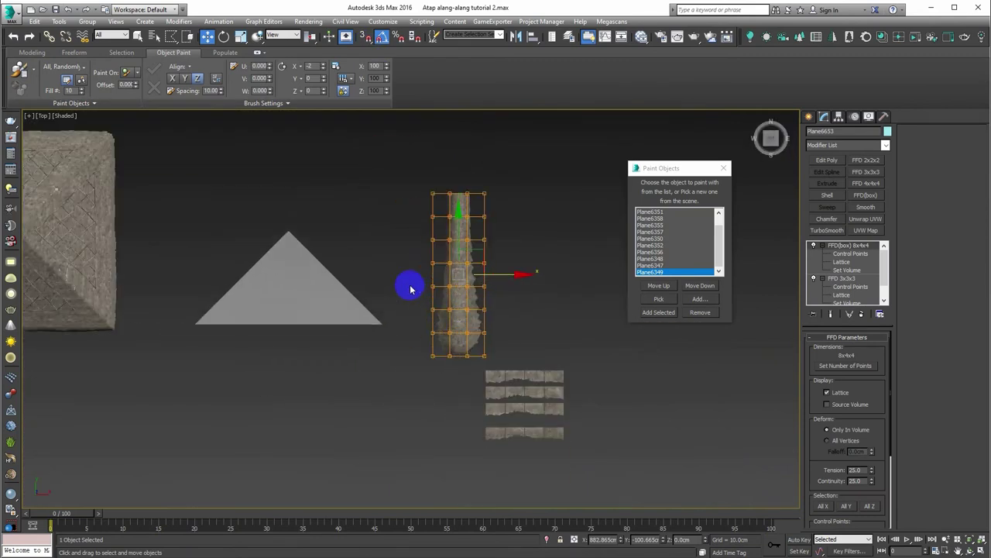
{"action": "left_click_drag", "start_coordinate": [530, 246], "coordinate": [510, 226]}
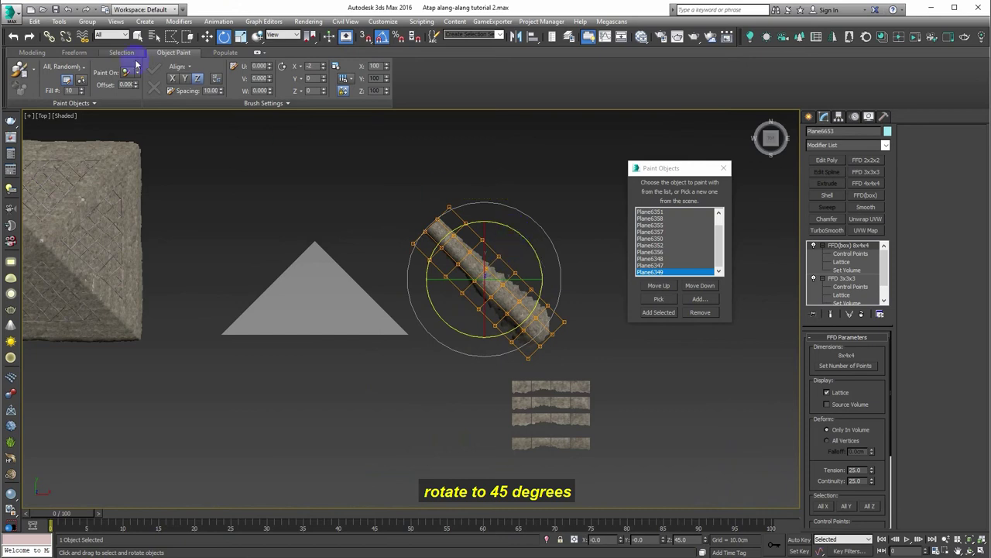
Snap-move the ridge cap onto the grey pyramid's apex.
{"action": "left_click_drag", "start_coordinate": [505, 261], "coordinate": [316, 236]}
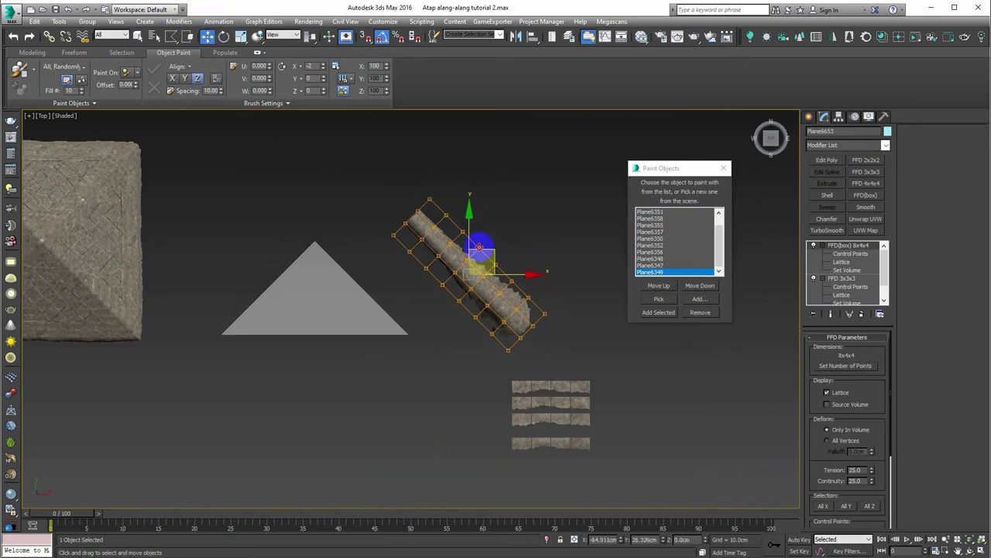
{"action": "mouse_move", "coordinate": [321, 284]}
{"action": "middle_mouse_down", "text": "alt"}
{"action": "mouse_move", "coordinate": [350, 317]}
{"action": "mouse_move", "coordinate": [338, 293]}
{"action": "middle_mouse_up", "text": "alt"}
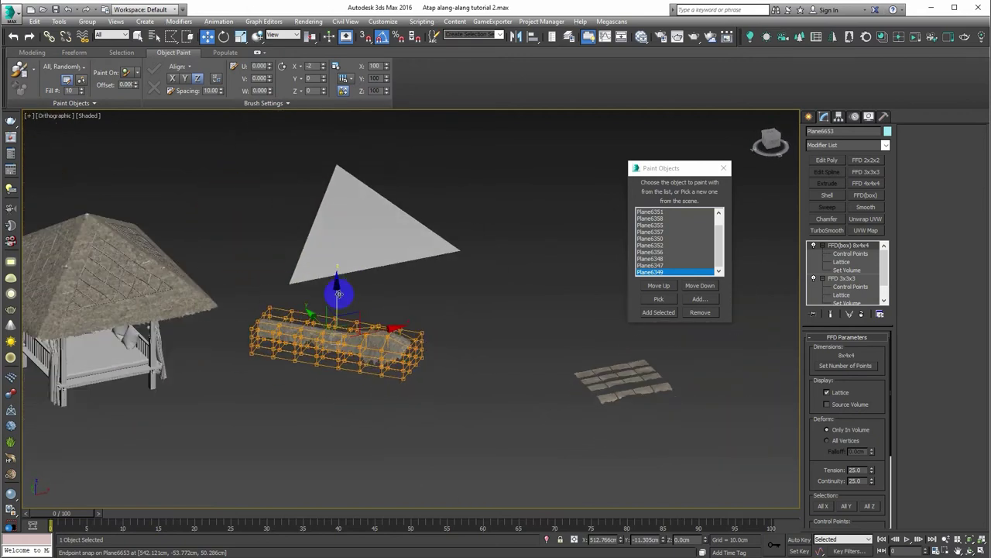
{"action": "mouse_move", "coordinate": [335, 295]}
{"action": "left_mouse_down"}
{"action": "mouse_move", "coordinate": [336, 148]}
{"action": "mouse_move", "coordinate": [338, 166]}
{"action": "left_mouse_up"}
{"action": "key", "text": "s"}
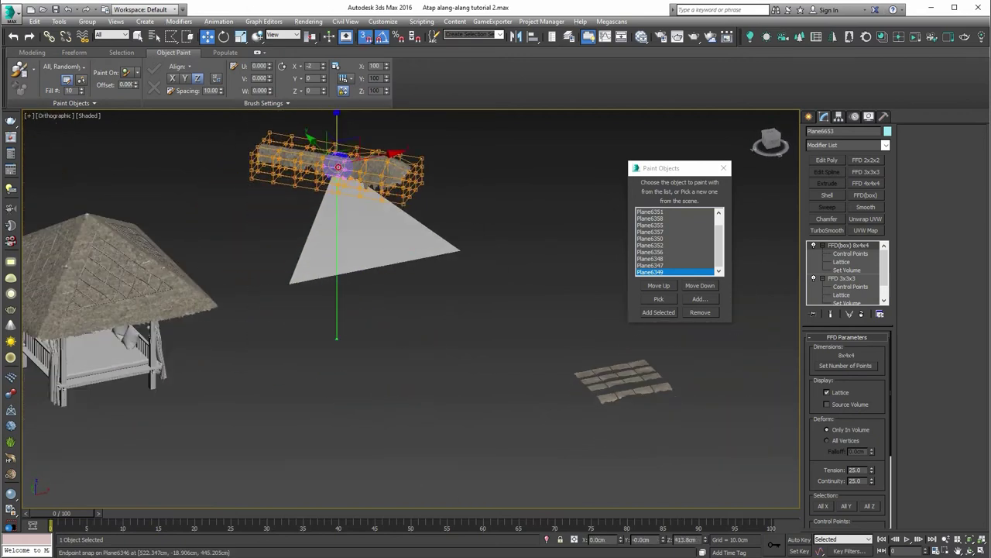
{"action": "scroll", "coordinate": [386, 164], "scroll_direction": "up", "scroll_amount": 2}
Tilt the ridge cap 25° on its local X axis down the hip.
{"action": "middle_click_drag", "start_coordinate": [381, 194], "coordinate": [273, 161], "text": "alt"}
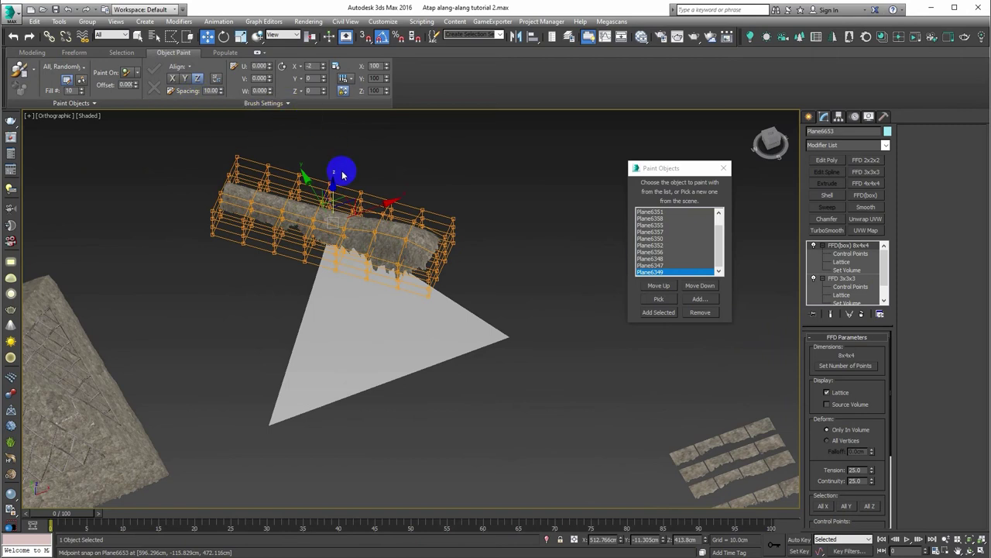
{"action": "middle_click_drag", "start_coordinate": [342, 175], "coordinate": [342, 178]}
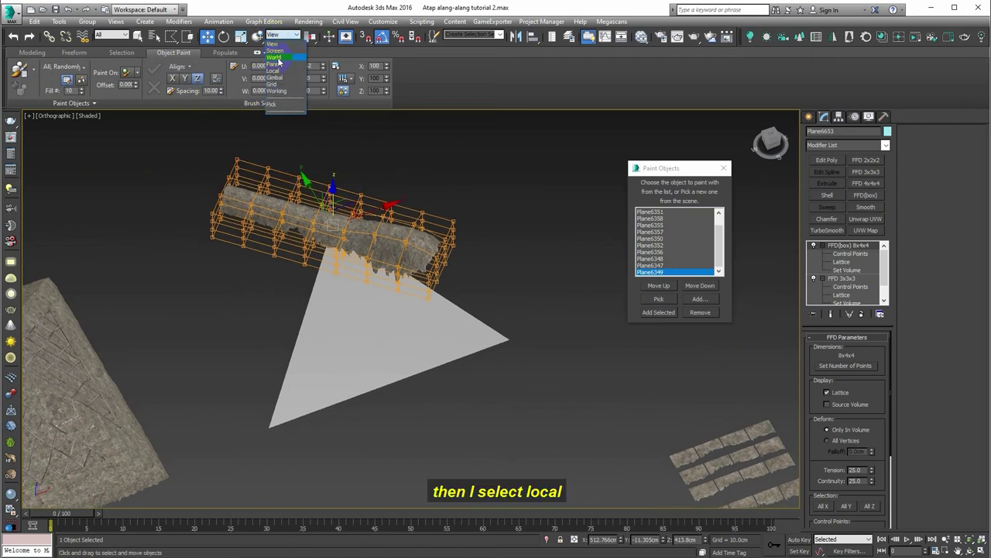
{"action": "mouse_move", "coordinate": [305, 143]}
{"action": "middle_mouse_down", "text": "alt"}
{"action": "mouse_move", "coordinate": [338, 256]}
{"action": "mouse_move", "coordinate": [340, 240]}
{"action": "mouse_move", "coordinate": [382, 250]}
{"action": "mouse_move", "coordinate": [106, 74]}
{"action": "middle_mouse_up", "text": "alt"}
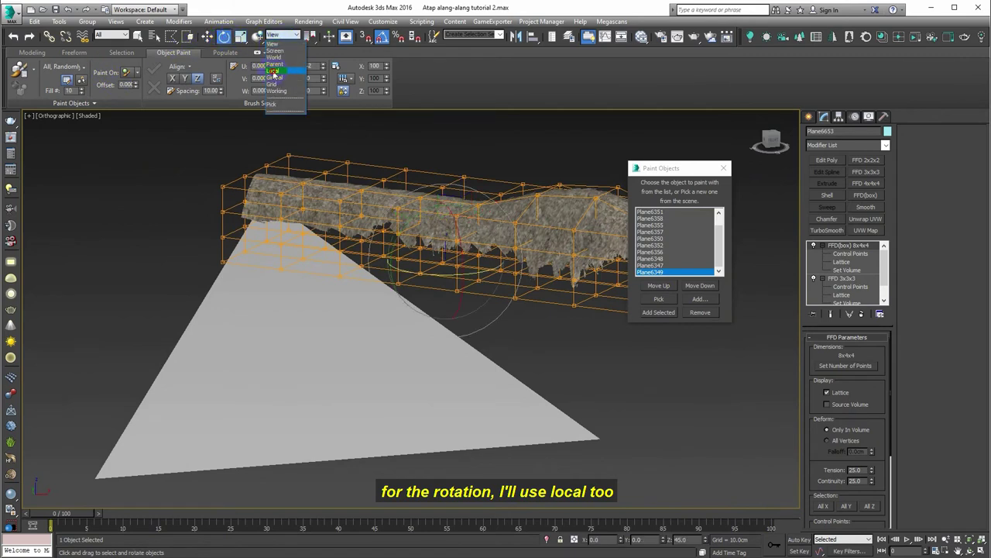
{"action": "left_click_drag", "start_coordinate": [485, 234], "coordinate": [491, 245]}
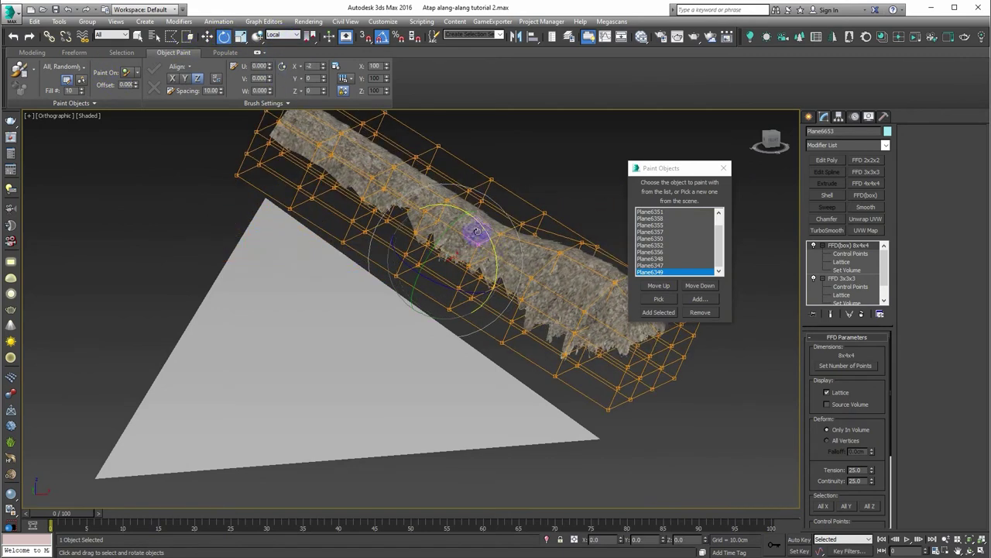
Rotate the ridge cap slightly to follow the hip slope, then check it in Top view.
{"action": "mouse_move", "coordinate": [469, 204]}
{"action": "middle_mouse_down", "text": "alt"}
{"action": "mouse_move", "coordinate": [426, 271]}
{"action": "mouse_move", "coordinate": [246, 62]}
{"action": "middle_mouse_up", "text": "alt"}
{"action": "mouse_move", "coordinate": [449, 320]}
{"action": "middle_mouse_down", "text": "alt"}
{"action": "mouse_move", "coordinate": [398, 221]}
{"action": "mouse_move", "coordinate": [387, 283]}
{"action": "mouse_move", "coordinate": [394, 294]}
{"action": "mouse_move", "coordinate": [426, 211]}
{"action": "mouse_move", "coordinate": [333, 217]}
{"action": "middle_mouse_up", "text": "alt"}
{"action": "mouse_move", "coordinate": [429, 277]}
{"action": "middle_mouse_down", "text": "alt"}
{"action": "mouse_move", "coordinate": [379, 247]}
{"action": "mouse_move", "coordinate": [388, 278]}
{"action": "mouse_move", "coordinate": [418, 233]}
{"action": "middle_mouse_up", "text": "alt"}
{"action": "mouse_move", "coordinate": [242, 53]}
{"action": "middle_mouse_down", "text": "alt"}
{"action": "mouse_move", "coordinate": [348, 148]}
{"action": "mouse_move", "coordinate": [385, 148]}
{"action": "middle_mouse_up", "text": "alt"}
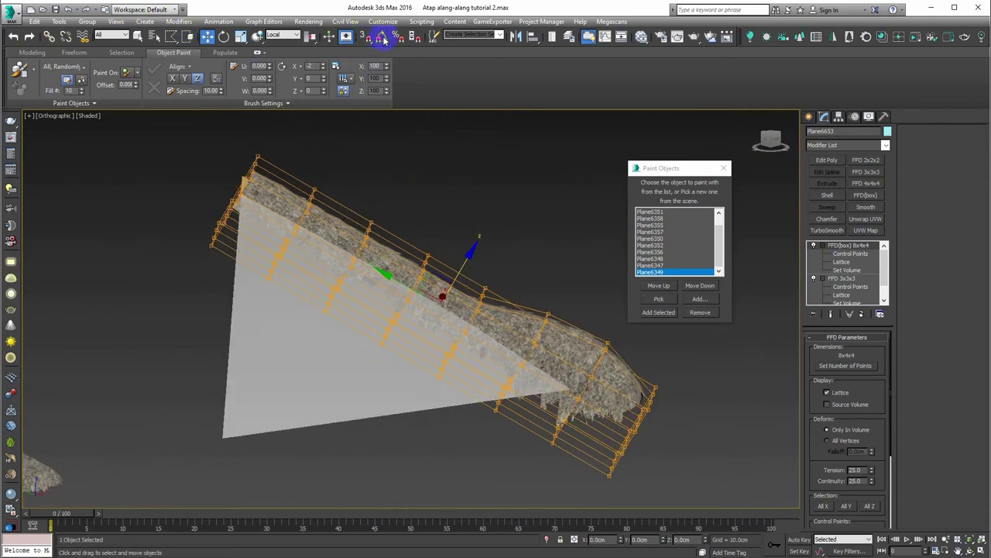
{"action": "scroll", "coordinate": [428, 293], "scroll_direction": "up", "scroll_amount": 2}
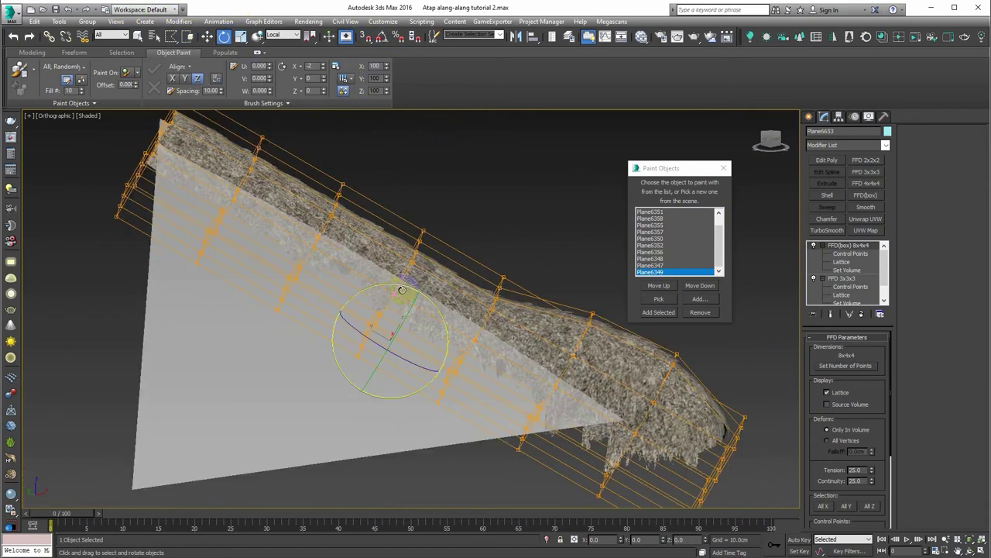
{"action": "left_click_drag", "start_coordinate": [402, 285], "coordinate": [455, 266]}
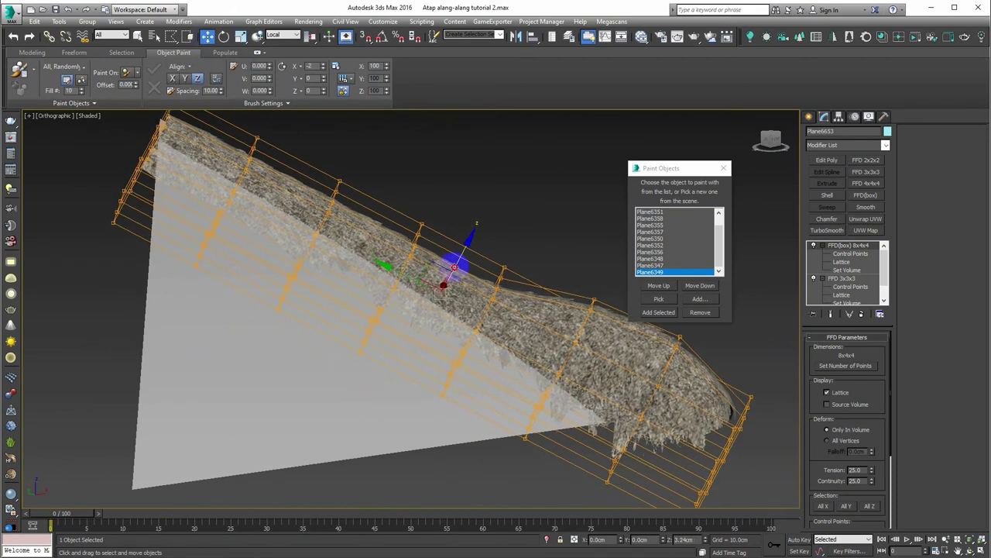
{"action": "mouse_move", "coordinate": [457, 264]}
{"action": "middle_mouse_down", "text": "alt"}
{"action": "mouse_move", "coordinate": [365, 242]}
{"action": "mouse_move", "coordinate": [410, 332]}
{"action": "mouse_move", "coordinate": [409, 299]}
{"action": "middle_mouse_up", "text": "alt"}
{"action": "key", "text": "t"}
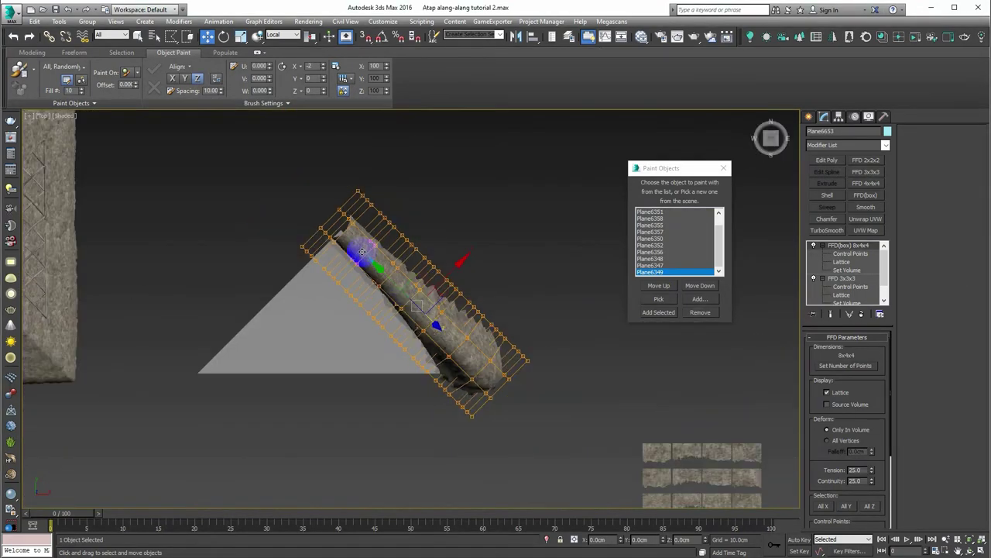
{"action": "scroll", "coordinate": [362, 252], "scroll_direction": "up", "scroll_amount": 2}
{"action": "scroll", "coordinate": [361, 252], "scroll_direction": "up", "scroll_amount": 3}
{"action": "scroll", "coordinate": [299, 210], "scroll_direction": "down", "scroll_amount": 1}
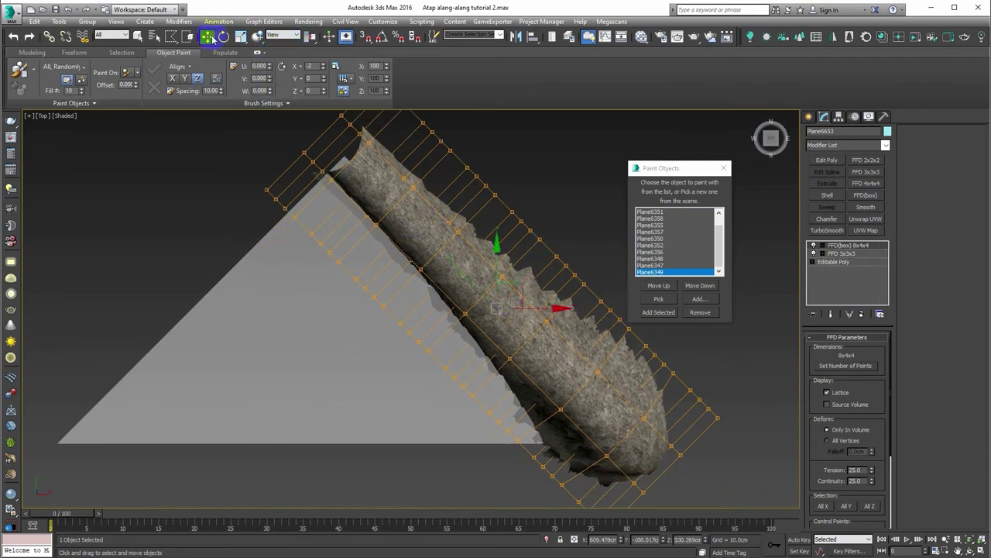
Clone the grass ridge cap and rotate the copy exactly 45° with Angle Snap.
{"action": "left_click_drag", "start_coordinate": [545, 311], "coordinate": [345, 310], "text": "shift"}
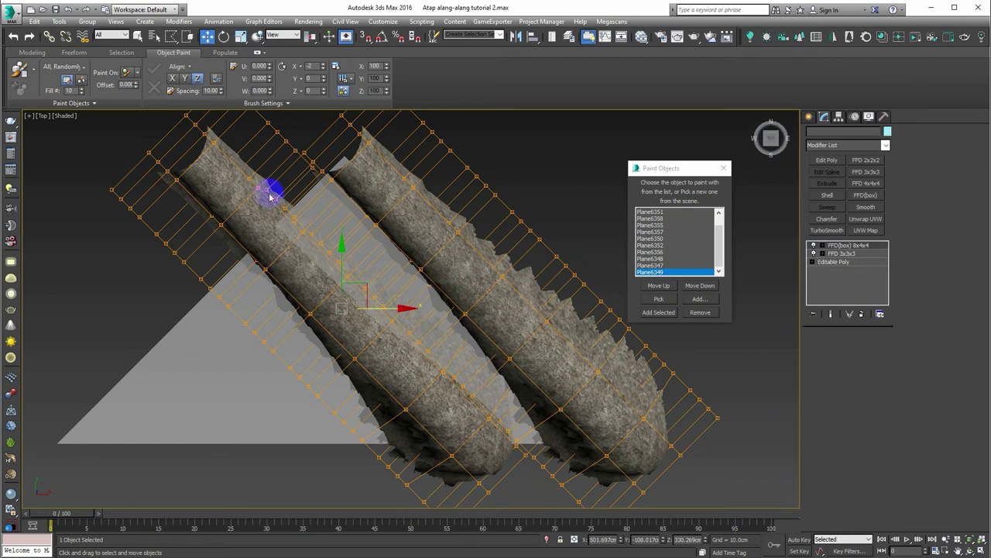
{"action": "left_click", "coordinate": [226, 36]}
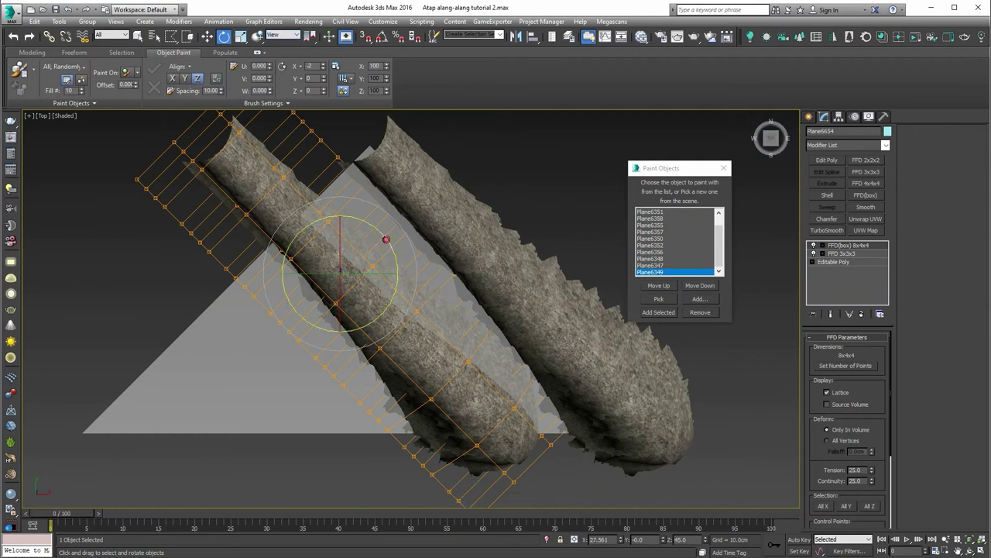
{"action": "left_click_drag", "start_coordinate": [385, 239], "coordinate": [417, 348]}
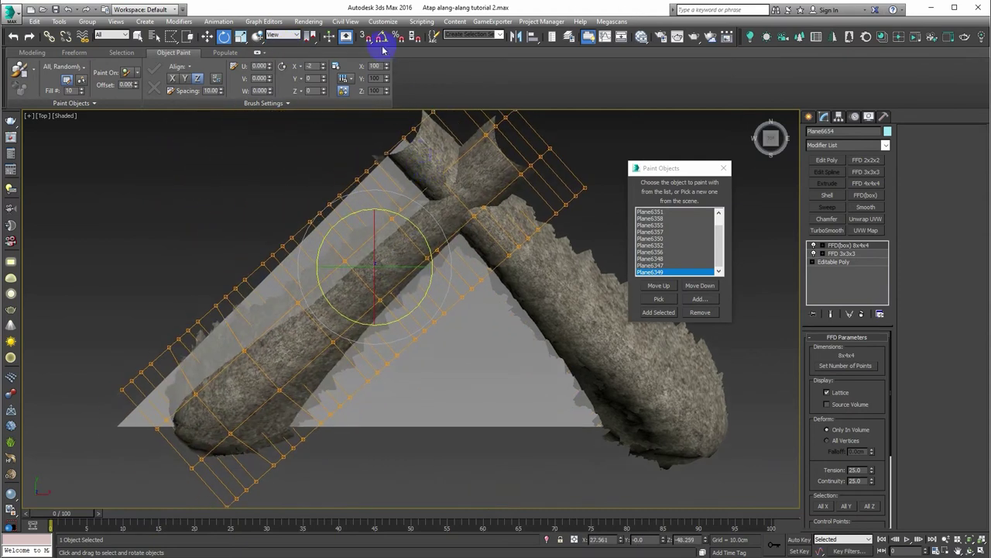
{"action": "left_click", "coordinate": [381, 37]}
{"action": "mouse_move", "coordinate": [402, 234]}
{"action": "left_mouse_down"}
{"action": "mouse_move", "coordinate": [423, 231]}
{"action": "mouse_move", "coordinate": [449, 273]}
{"action": "left_mouse_up"}
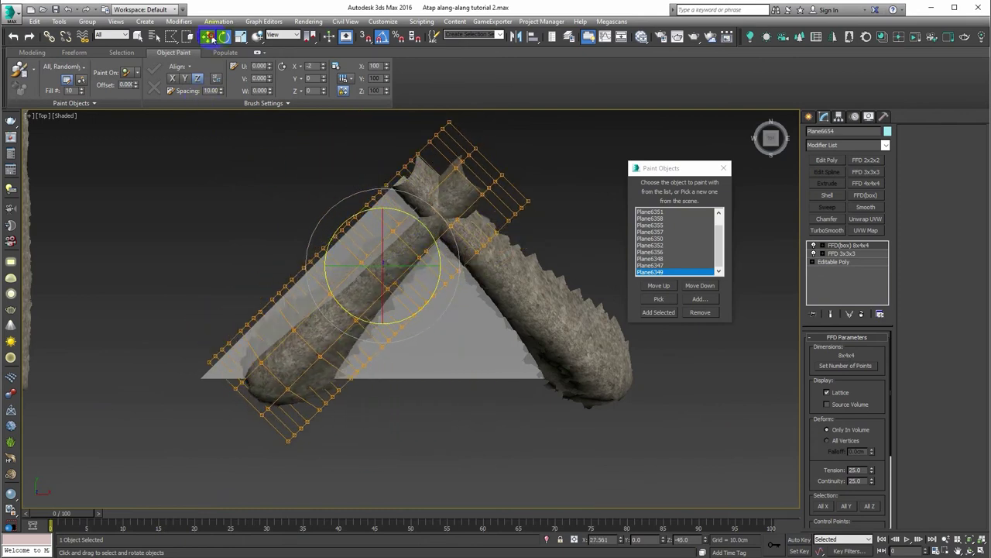
Join the copy to the first cap in a V and move both onto the roof.
{"action": "left_click_drag", "start_coordinate": [404, 288], "coordinate": [323, 285]}
{"action": "key", "text": "F3"}
{"action": "scroll", "coordinate": [322, 286], "scroll_direction": "up", "scroll_amount": 4}
{"action": "scroll", "coordinate": [314, 290], "scroll_direction": "up", "scroll_amount": 3}
{"action": "scroll", "coordinate": [315, 290], "scroll_direction": "up", "scroll_amount": 3}
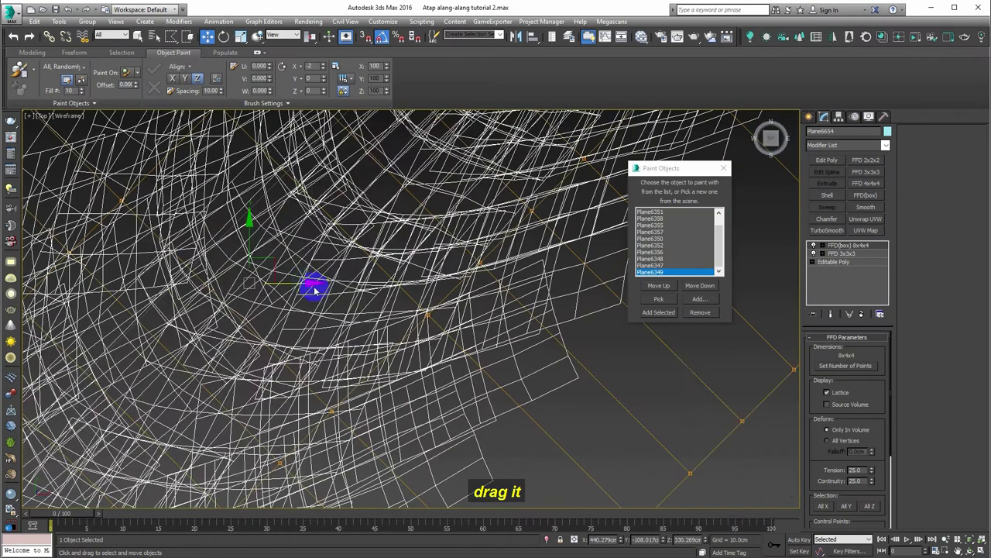
{"action": "scroll", "coordinate": [303, 285], "scroll_direction": "down", "scroll_amount": 8}
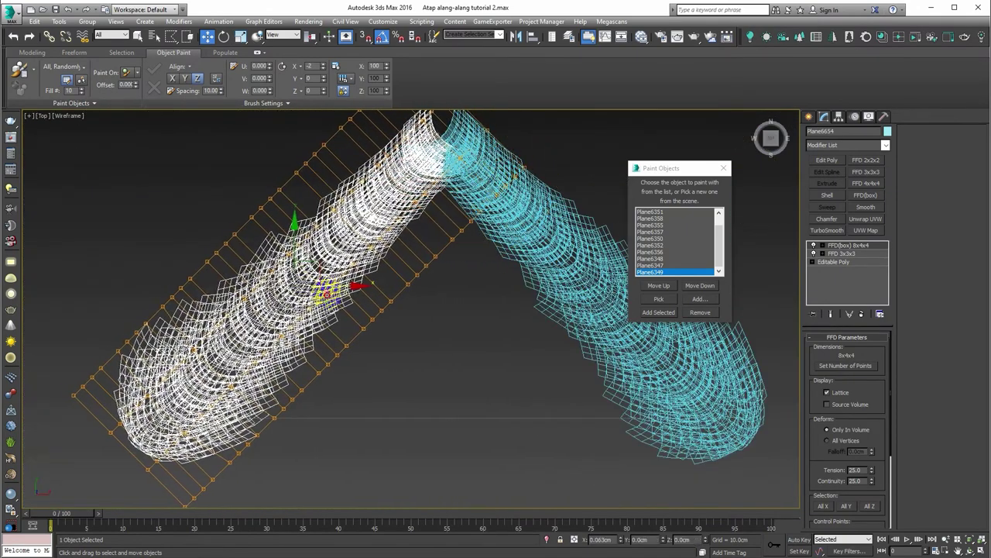
{"action": "scroll", "coordinate": [436, 151], "scroll_direction": "up", "scroll_amount": 6}
{"action": "mouse_move", "coordinate": [437, 151]}
{"action": "middle_mouse_down"}
{"action": "mouse_move", "coordinate": [421, 213]}
{"action": "mouse_move", "coordinate": [401, 215]}
{"action": "middle_mouse_up"}
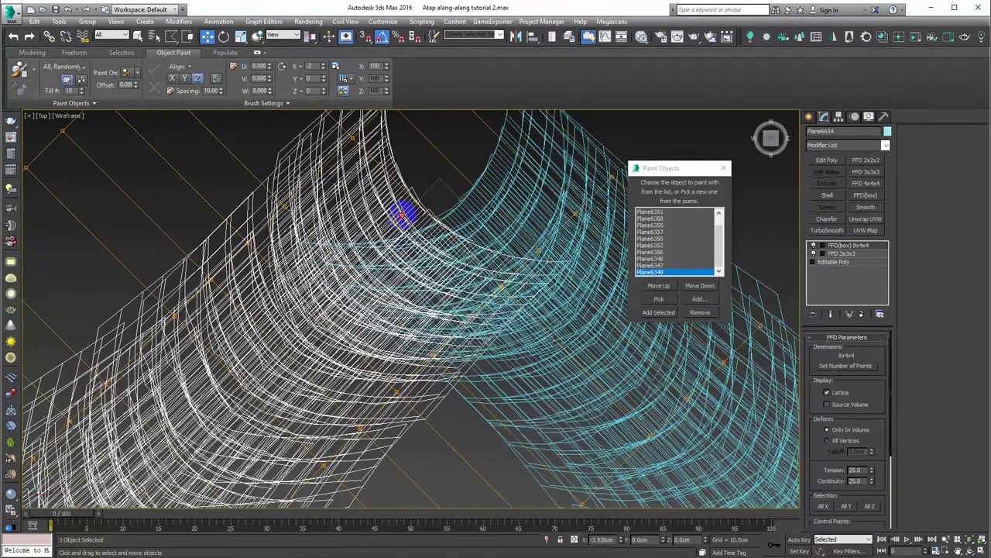
{"action": "scroll", "coordinate": [401, 214], "scroll_direction": "down", "scroll_amount": 3}
{"action": "scroll", "coordinate": [425, 232], "scroll_direction": "down", "scroll_amount": 2}
{"action": "scroll", "coordinate": [496, 263], "scroll_direction": "down", "scroll_amount": 5}
{"action": "left_click_drag", "start_coordinate": [533, 281], "coordinate": [343, 266]}
{"action": "scroll", "coordinate": [343, 266], "scroll_direction": "up", "scroll_amount": 5}
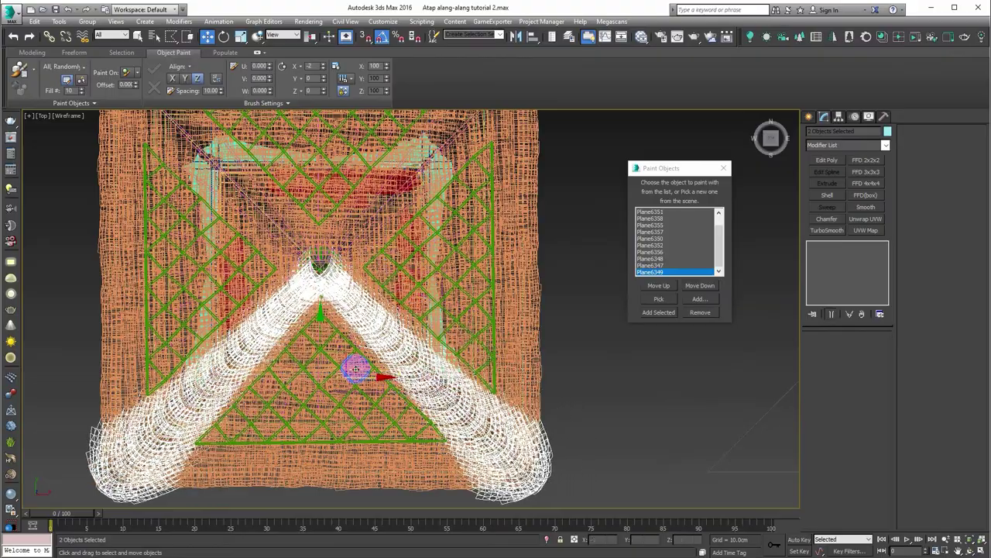
With edged faces on, select the ridge cap and enter its FFD lattice control points.
{"action": "scroll", "coordinate": [352, 375], "scroll_direction": "up", "scroll_amount": 2}
{"action": "scroll", "coordinate": [332, 385], "scroll_direction": "up", "scroll_amount": 1}
{"action": "scroll", "coordinate": [312, 224], "scroll_direction": "up", "scroll_amount": 3}
{"action": "scroll", "coordinate": [291, 231], "scroll_direction": "up", "scroll_amount": 2}
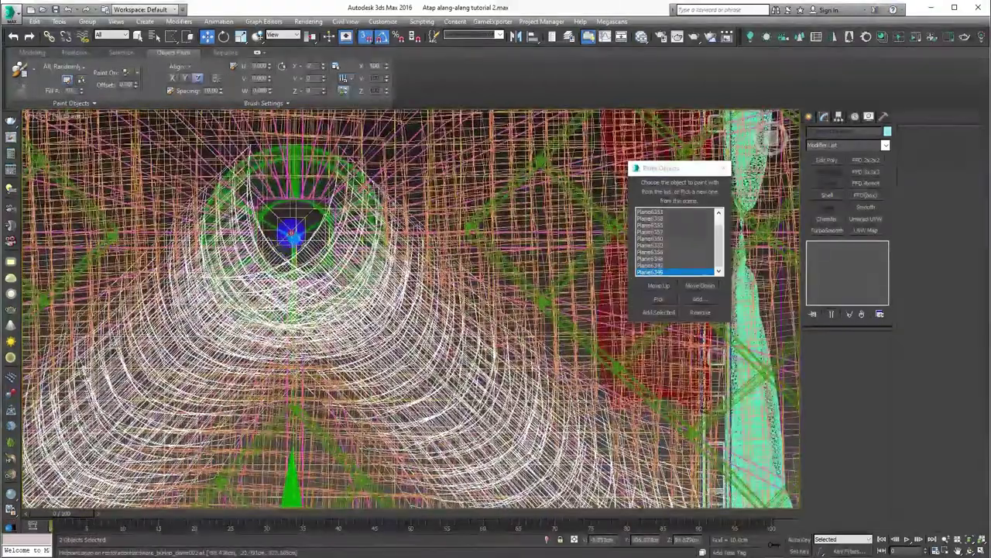
{"action": "scroll", "coordinate": [302, 232], "scroll_direction": "down", "scroll_amount": 3}
{"action": "key", "text": "F3"}
{"action": "scroll", "coordinate": [321, 243], "scroll_direction": "down", "scroll_amount": 3}
{"action": "scroll", "coordinate": [380, 310], "scroll_direction": "down", "scroll_amount": 3}
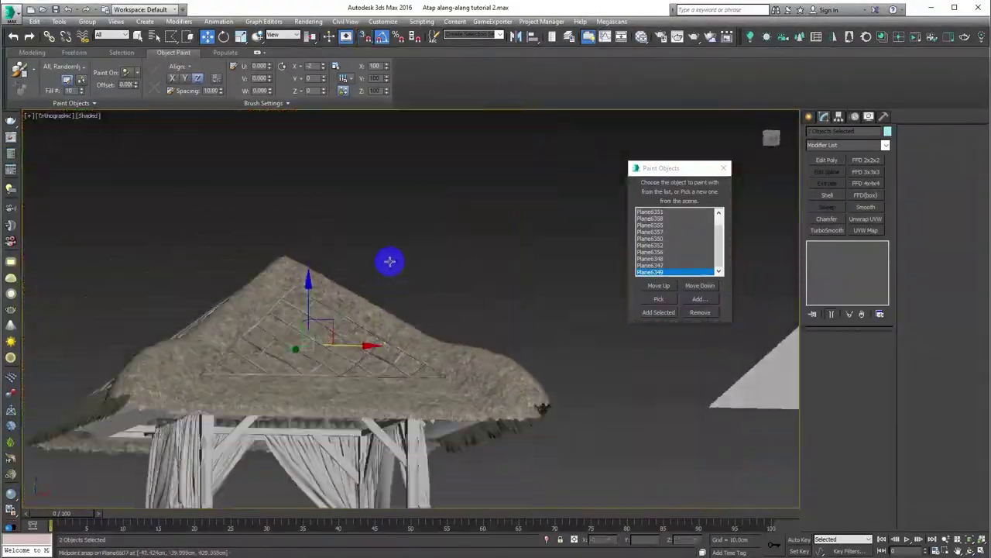
{"action": "scroll", "coordinate": [389, 261], "scroll_direction": "up", "scroll_amount": 2}
{"action": "scroll", "coordinate": [389, 261], "scroll_direction": "up", "scroll_amount": 3}
{"action": "scroll", "coordinate": [403, 240], "scroll_direction": "up", "scroll_amount": 5}
{"action": "key", "text": "F4"}
{"action": "left_click", "coordinate": [435, 221]}
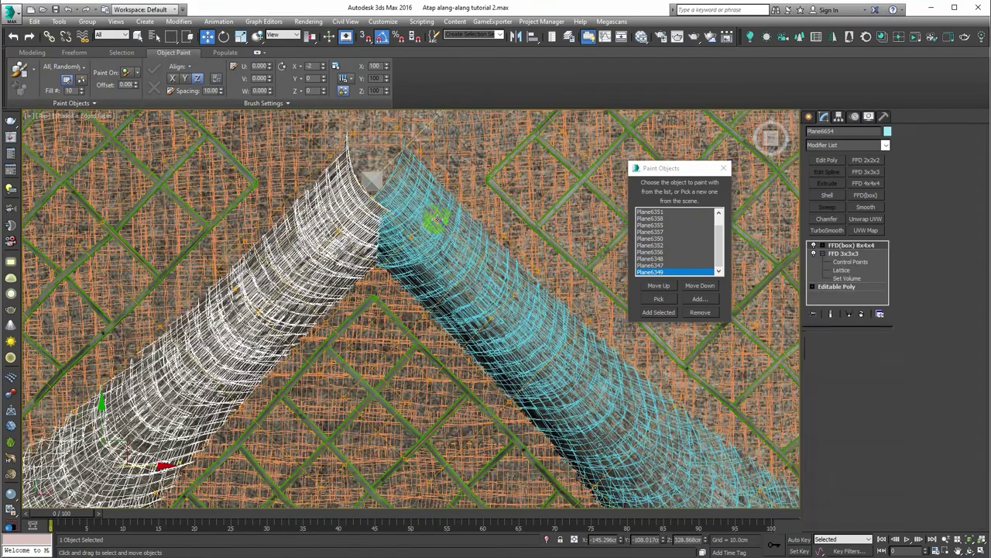
{"action": "middle_click_drag", "start_coordinate": [435, 221], "coordinate": [427, 199], "text": "alt"}
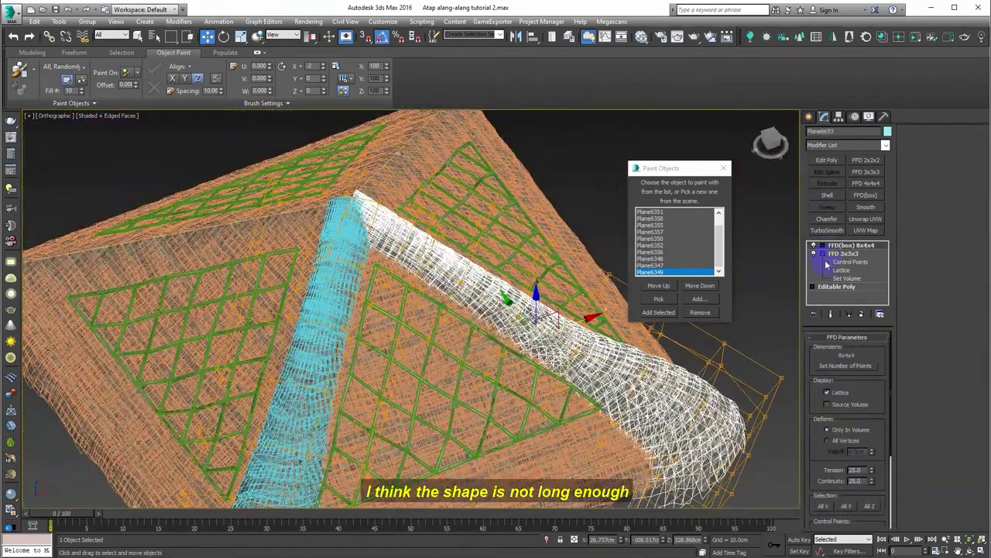
{"action": "left_click", "coordinate": [850, 262]}
Stretch the white cap's upper end to the roof apex and lower its peak onto it.
{"action": "left_click_drag", "start_coordinate": [328, 160], "coordinate": [259, 132]}
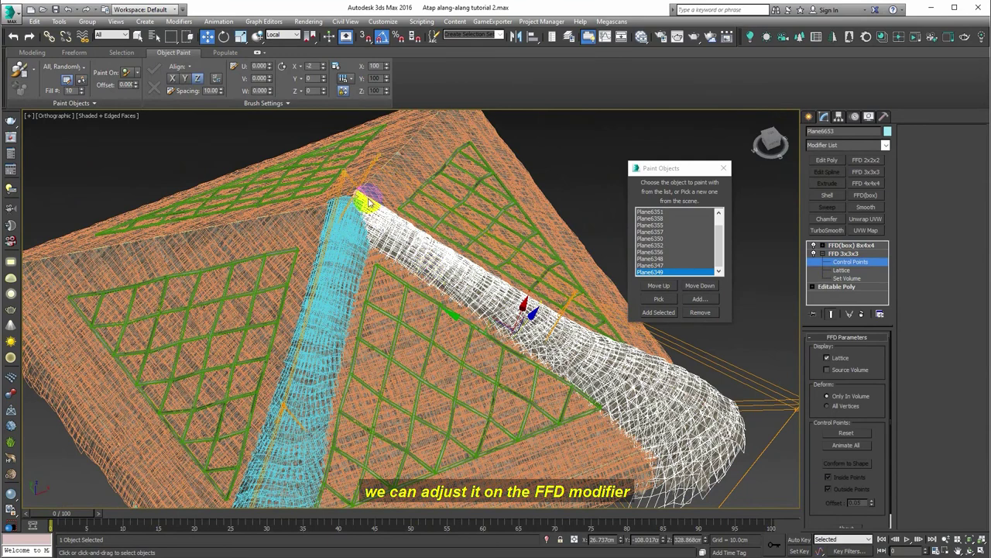
{"action": "scroll", "coordinate": [370, 203], "scroll_direction": "up", "scroll_amount": 3}
{"action": "middle_click_drag", "start_coordinate": [347, 194], "coordinate": [524, 323], "text": "alt"}
{"action": "left_click_drag", "start_coordinate": [547, 391], "coordinate": [534, 411]}
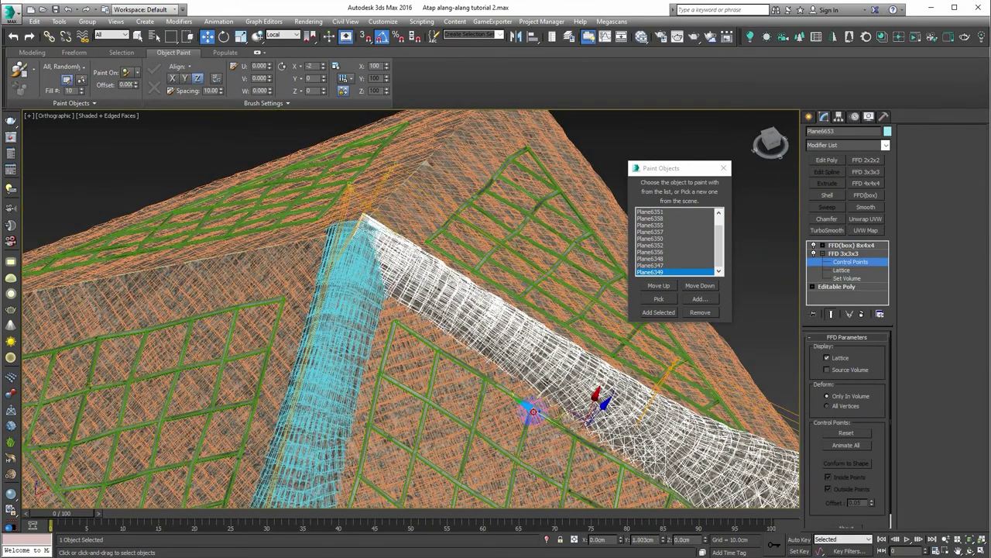
{"action": "middle_click_drag", "start_coordinate": [454, 316], "coordinate": [410, 270], "text": "alt"}
{"action": "scroll", "coordinate": [411, 268], "scroll_direction": "down", "scroll_amount": 3}
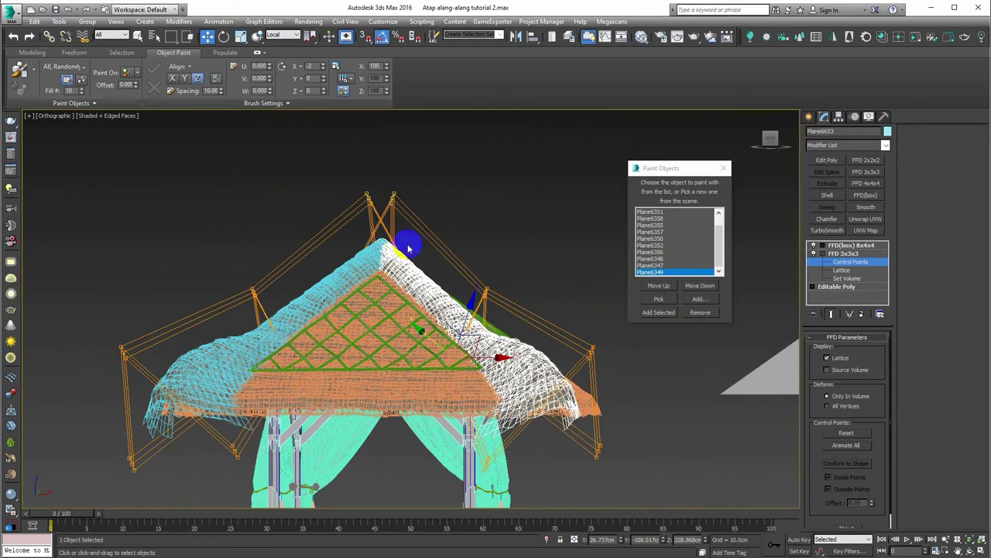
{"action": "left_click_drag", "start_coordinate": [463, 318], "coordinate": [465, 329]}
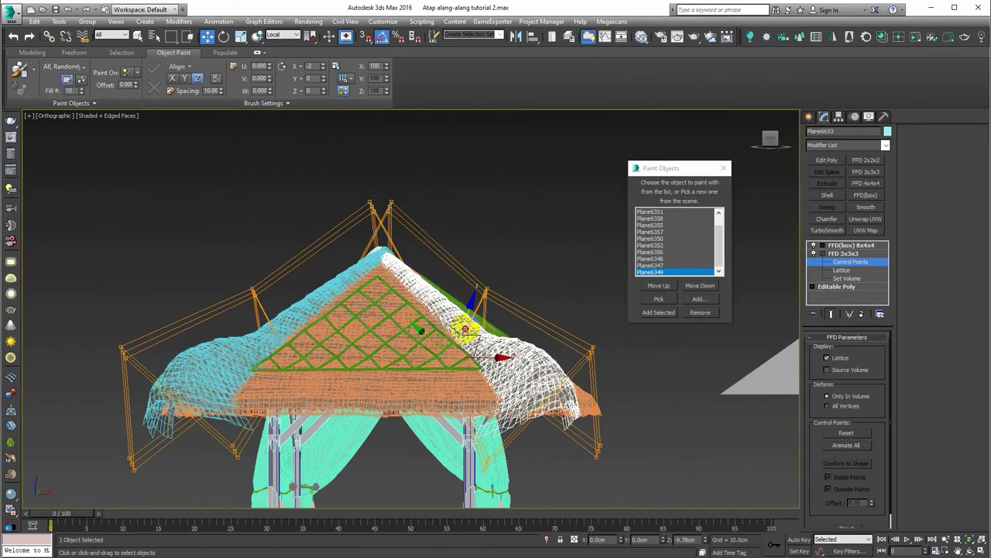
Pull the cap's lower end and tip down along the hip toward the eaves.
{"action": "middle_click_drag", "start_coordinate": [439, 313], "coordinate": [393, 224], "text": "alt"}
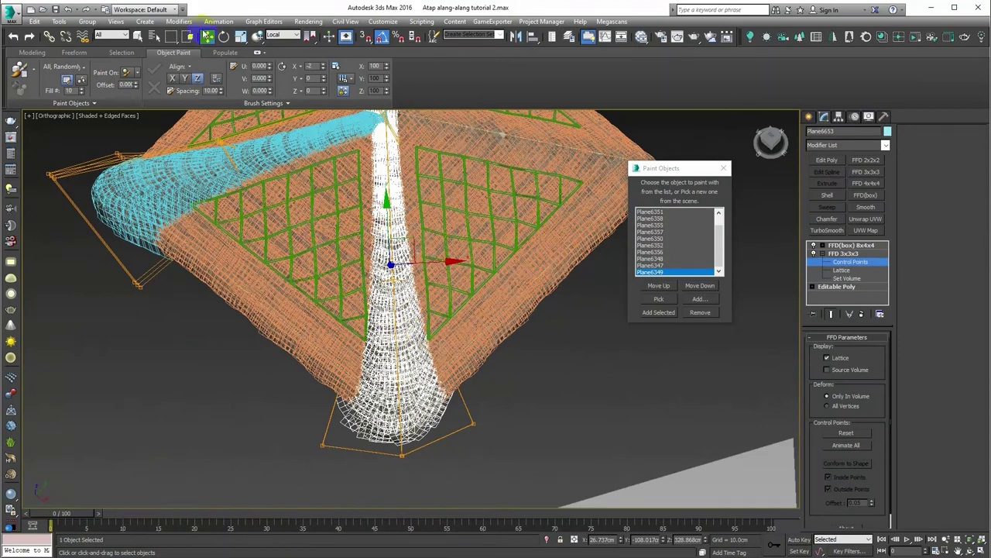
{"action": "left_click_drag", "start_coordinate": [402, 288], "coordinate": [393, 297]}
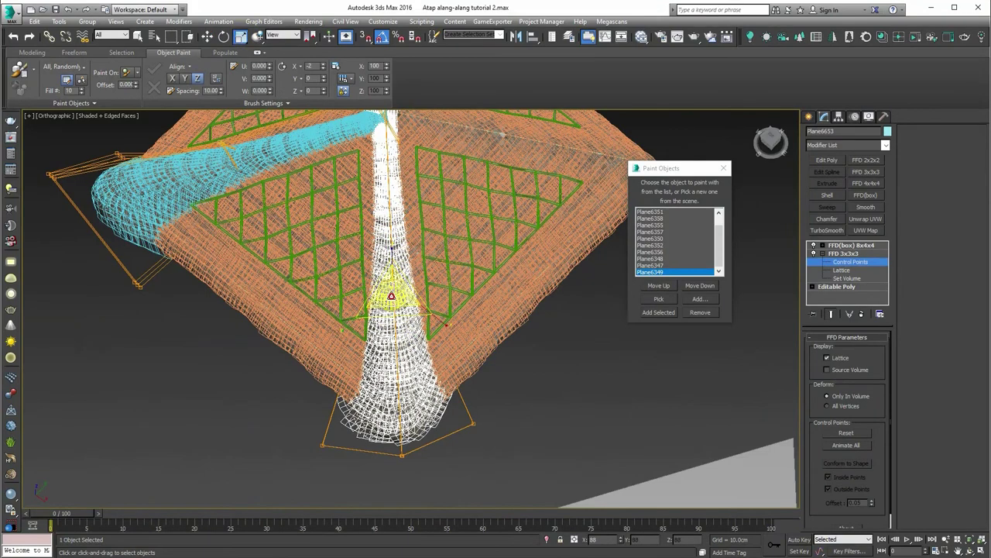
{"action": "left_click_drag", "start_coordinate": [387, 229], "coordinate": [390, 248]}
{"action": "mouse_move", "coordinate": [342, 239]}
{"action": "middle_mouse_down", "text": "alt"}
{"action": "mouse_move", "coordinate": [380, 159]}
{"action": "mouse_move", "coordinate": [370, 157]}
{"action": "mouse_move", "coordinate": [385, 179]}
{"action": "mouse_move", "coordinate": [419, 155]}
{"action": "middle_mouse_up", "text": "alt"}
Switch to the FFD(box) 8x4x4 deformer and return to plain shaded display.
{"action": "left_click", "coordinate": [852, 245]}
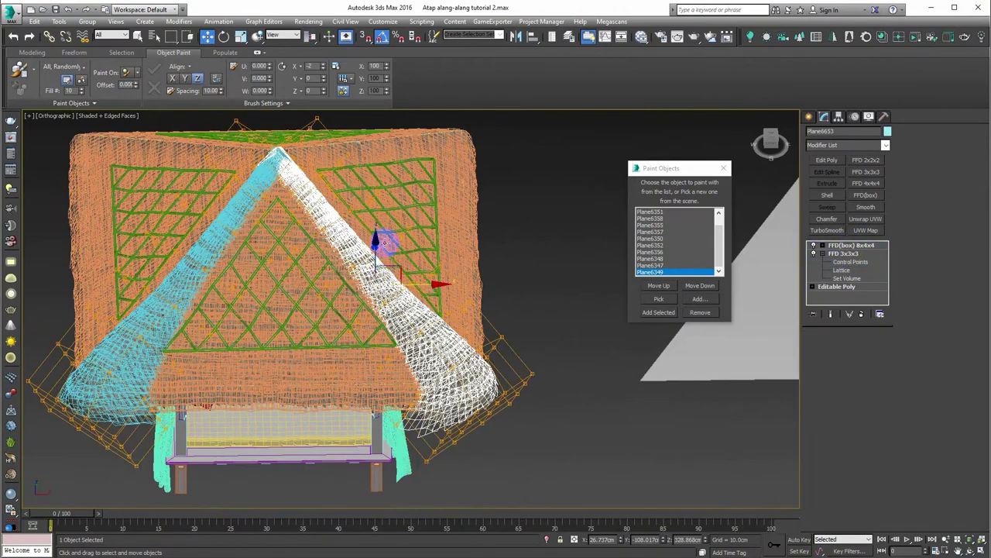
{"action": "key", "text": "F4"}
{"action": "mouse_move", "coordinate": [312, 255]}
{"action": "middle_mouse_down", "text": "alt"}
{"action": "mouse_move", "coordinate": [307, 199]}
{"action": "mouse_move", "coordinate": [294, 214]}
{"action": "middle_mouse_up", "text": "alt"}
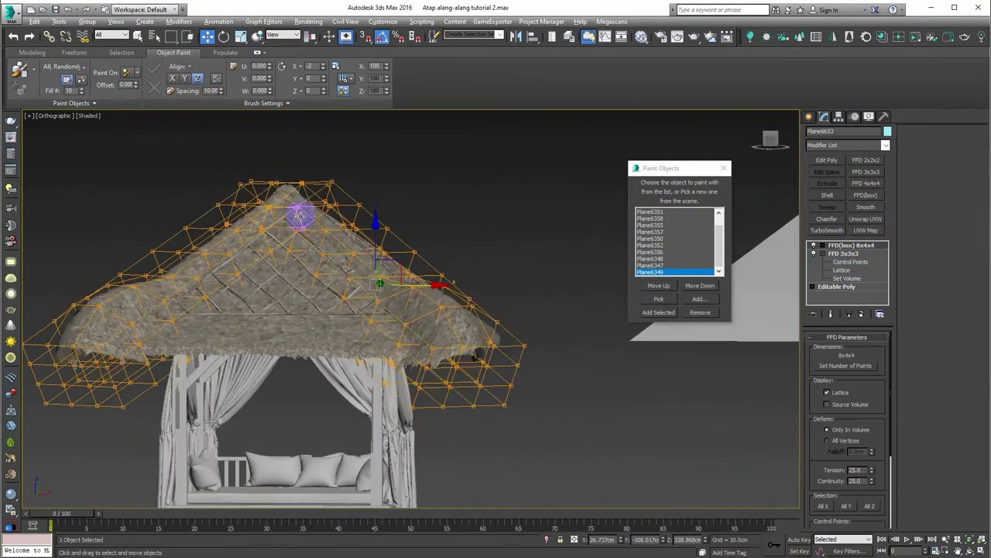
{"action": "scroll", "coordinate": [274, 178], "scroll_direction": "up", "scroll_amount": 3}
{"action": "scroll", "coordinate": [279, 155], "scroll_direction": "up", "scroll_amount": 3}
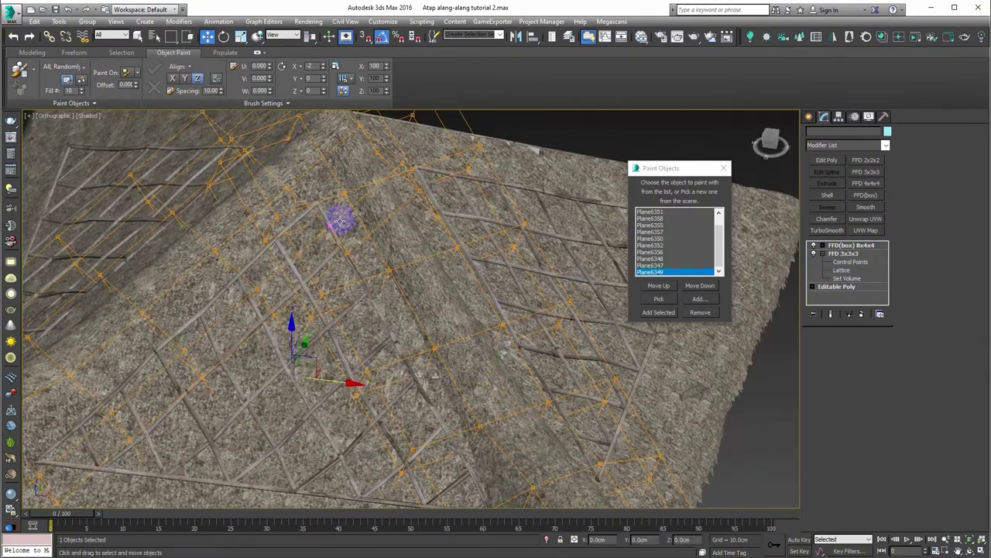
In top wireframe view, copy both caps rotated 180 degrees and move them onto the opposite hips.
{"action": "key", "text": "t"}
{"action": "key", "text": "F3"}
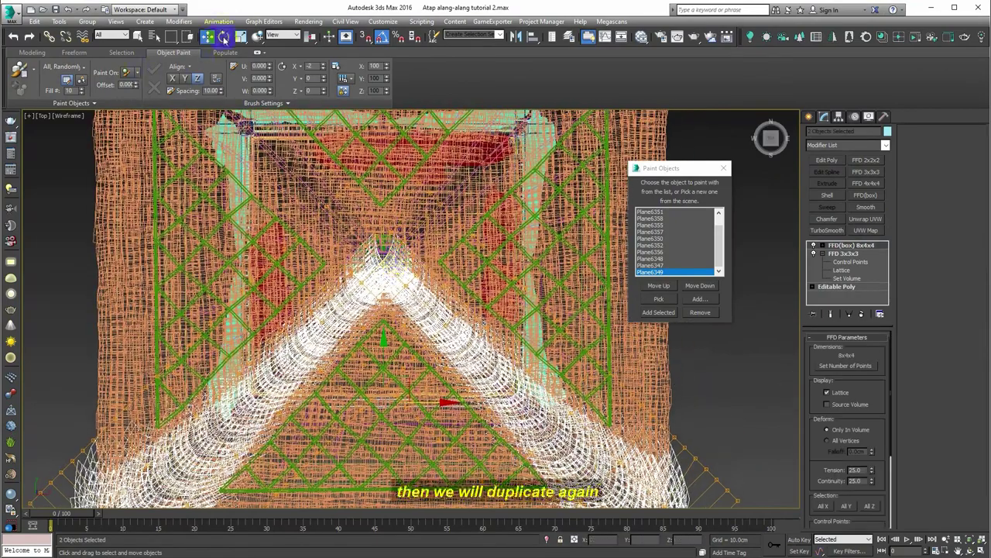
{"action": "middle_click_drag", "start_coordinate": [392, 235], "coordinate": [392, 199]}
{"action": "left_click_drag", "start_coordinate": [424, 330], "coordinate": [331, 280], "text": "shift"}
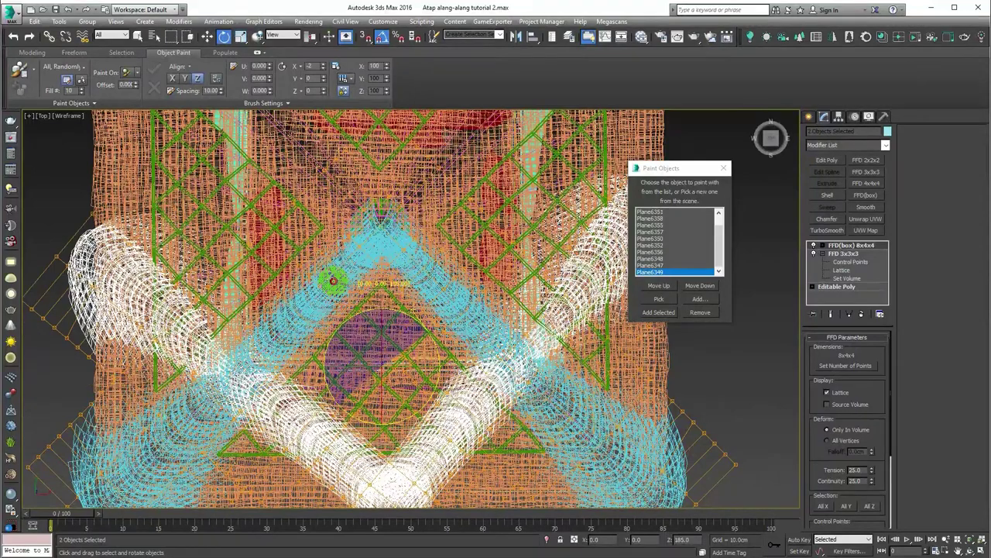
{"action": "left_click_drag", "start_coordinate": [331, 280], "coordinate": [332, 283], "text": "shift"}
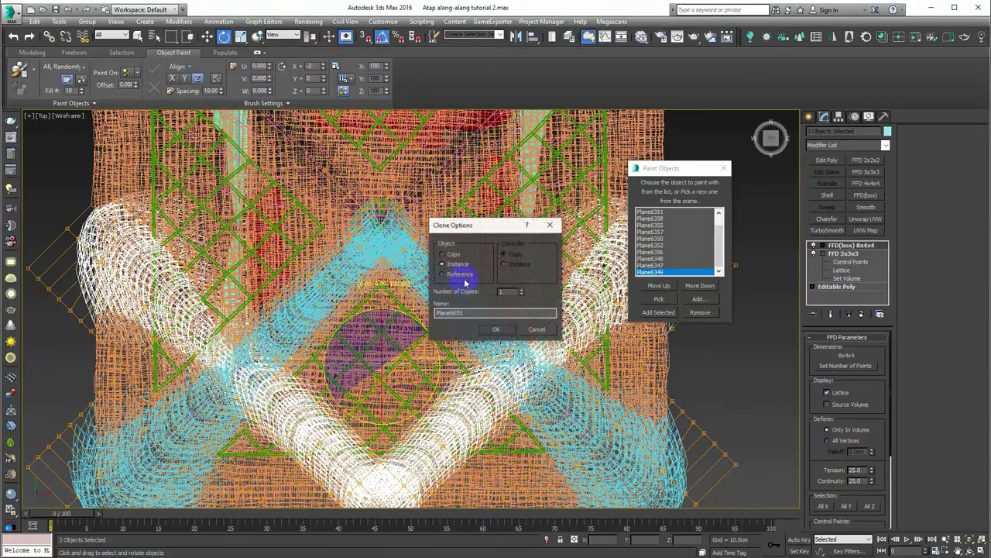
{"action": "left_click", "coordinate": [497, 330]}
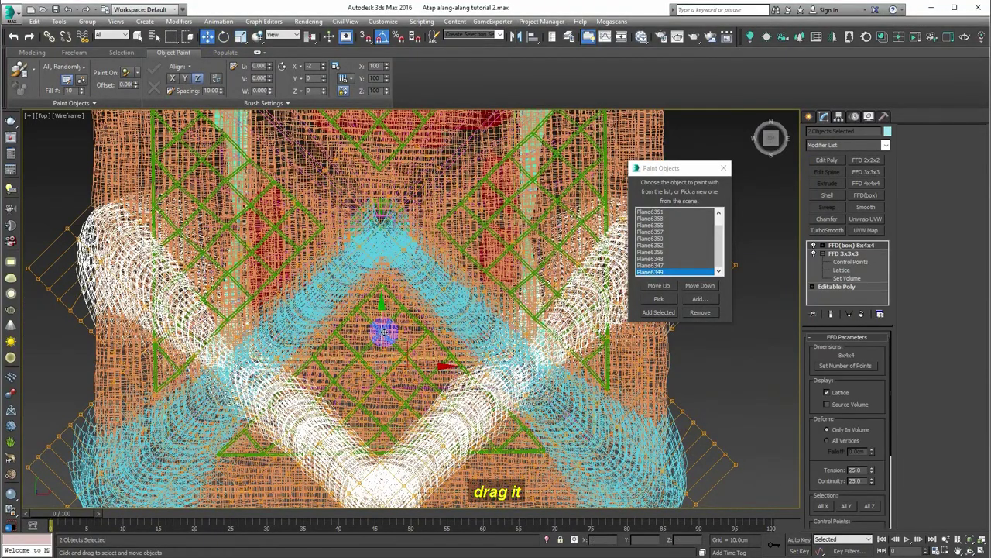
{"action": "left_click_drag", "start_coordinate": [382, 331], "coordinate": [395, 237]}
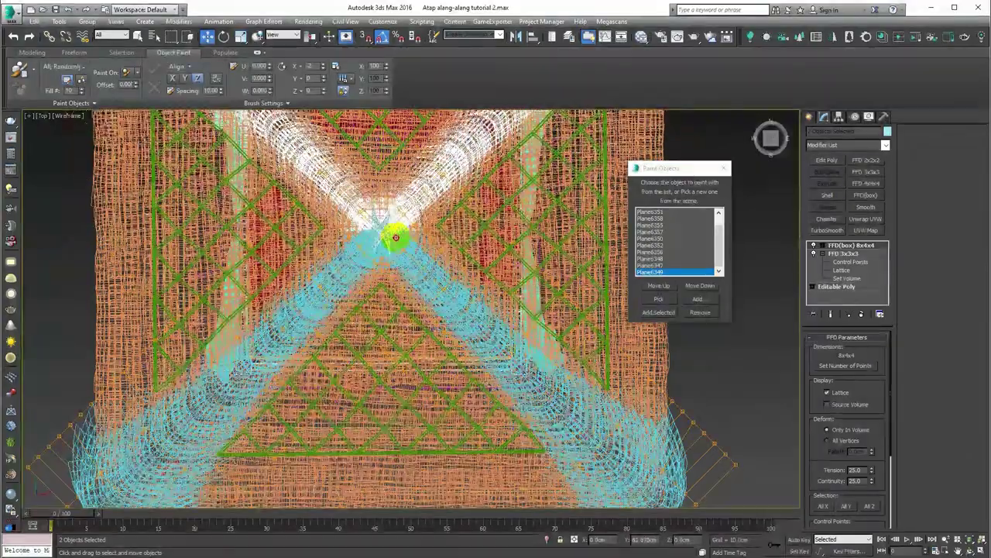
Orbit around the caps' crossing point and the roof to check the copied caps.
{"action": "middle_click_drag", "start_coordinate": [395, 237], "coordinate": [387, 279], "text": "alt"}
{"action": "middle_click_drag", "start_coordinate": [370, 152], "coordinate": [338, 181], "text": "alt"}
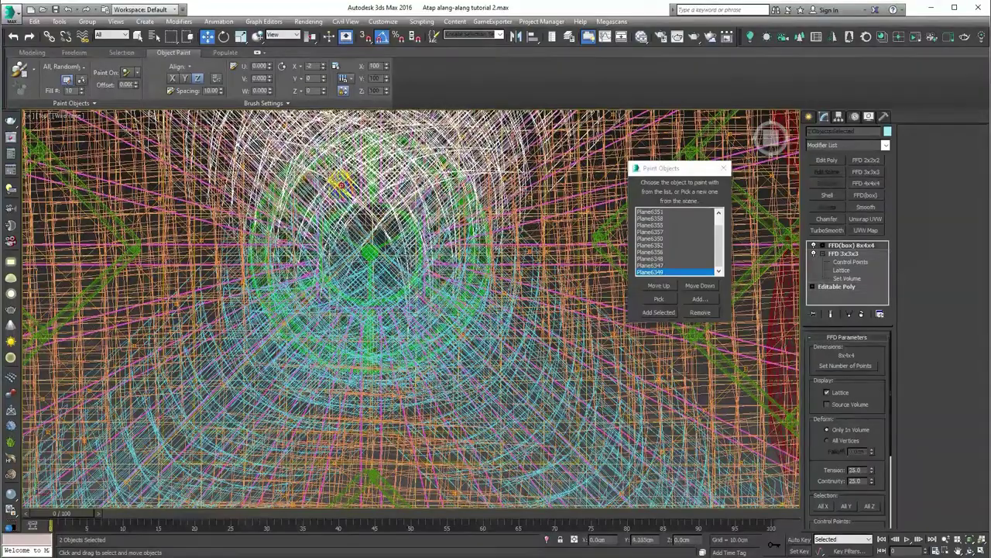
{"action": "mouse_move", "coordinate": [338, 183]}
{"action": "middle_mouse_down", "text": "alt"}
{"action": "mouse_move", "coordinate": [364, 180]}
{"action": "mouse_move", "coordinate": [367, 232]}
{"action": "middle_mouse_up", "text": "alt"}
{"action": "key", "text": "t"}
{"action": "scroll", "coordinate": [410, 266], "scroll_direction": "up", "scroll_amount": 2}
{"action": "scroll", "coordinate": [406, 271], "scroll_direction": "up", "scroll_amount": 5}
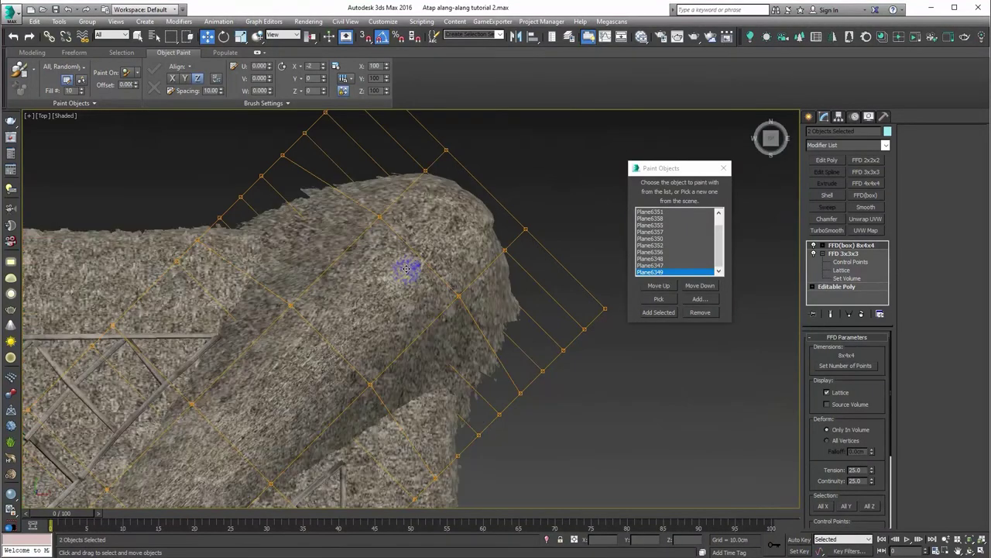
{"action": "middle_click_drag", "start_coordinate": [406, 268], "coordinate": [346, 279], "text": "alt"}
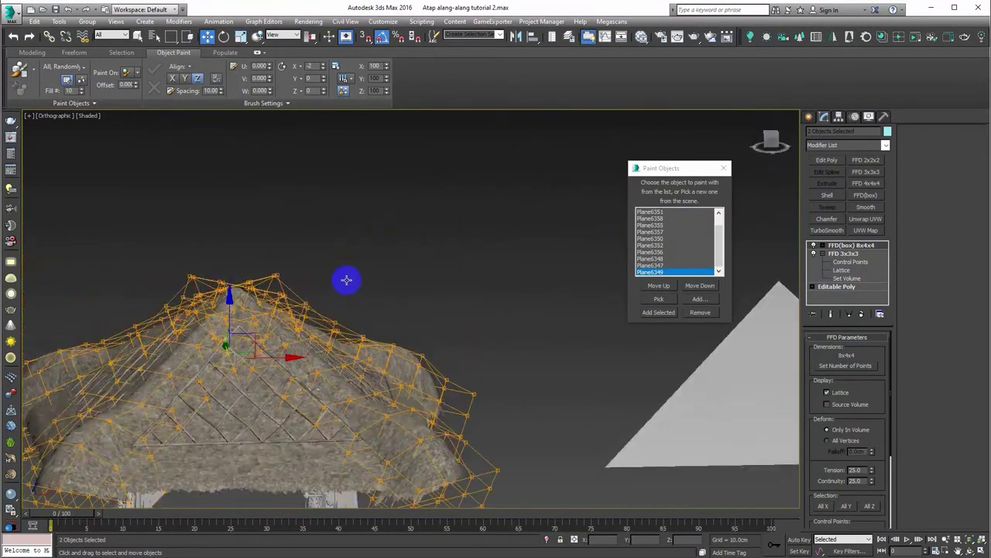
Exit lattice editing and switch to a perspective view of the whole gazebo.
{"action": "left_click", "coordinate": [810, 117]}
{"action": "mouse_move", "coordinate": [481, 194]}
{"action": "middle_mouse_down", "text": "alt"}
{"action": "mouse_move", "coordinate": [438, 210]}
{"action": "mouse_move", "coordinate": [410, 264]}
{"action": "middle_mouse_up", "text": "alt"}
{"action": "key", "text": "p"}
{"action": "scroll", "coordinate": [387, 283], "scroll_direction": "down", "scroll_amount": 3}
{"action": "mouse_move", "coordinate": [348, 301]}
{"action": "middle_mouse_down", "text": "alt"}
{"action": "mouse_move", "coordinate": [329, 276]}
{"action": "mouse_move", "coordinate": [314, 290]}
{"action": "mouse_move", "coordinate": [381, 288]}
{"action": "mouse_move", "coordinate": [343, 292]}
{"action": "middle_mouse_up", "text": "alt"}
{"action": "scroll", "coordinate": [313, 289], "scroll_direction": "down", "scroll_amount": 2}
Select the corner ridge cap and pick its FFD(box) 8x4x4 lattice deformer.
{"action": "scroll", "coordinate": [354, 295], "scroll_direction": "down", "scroll_amount": 3}
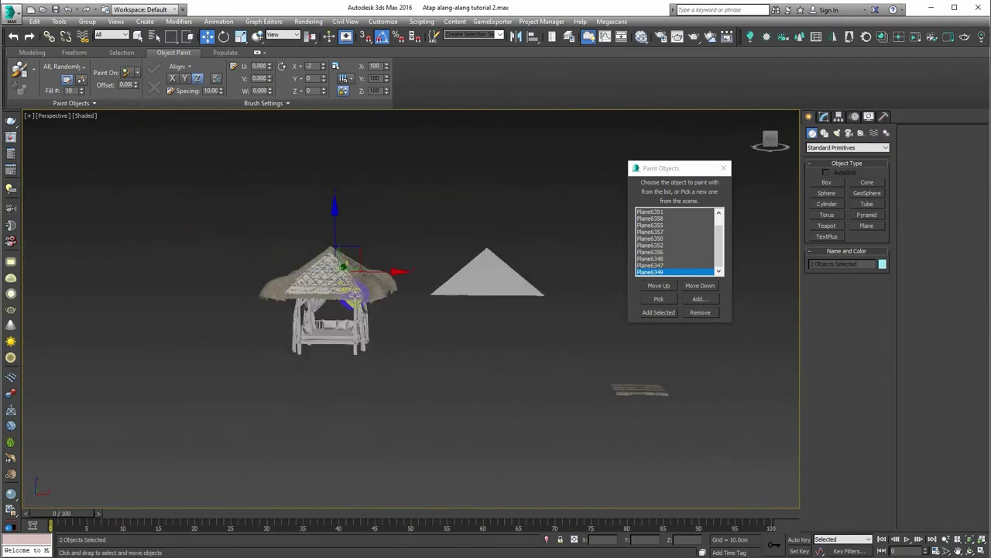
{"action": "scroll", "coordinate": [488, 279], "scroll_direction": "up", "scroll_amount": 3}
{"action": "scroll", "coordinate": [288, 294], "scroll_direction": "up", "scroll_amount": 5}
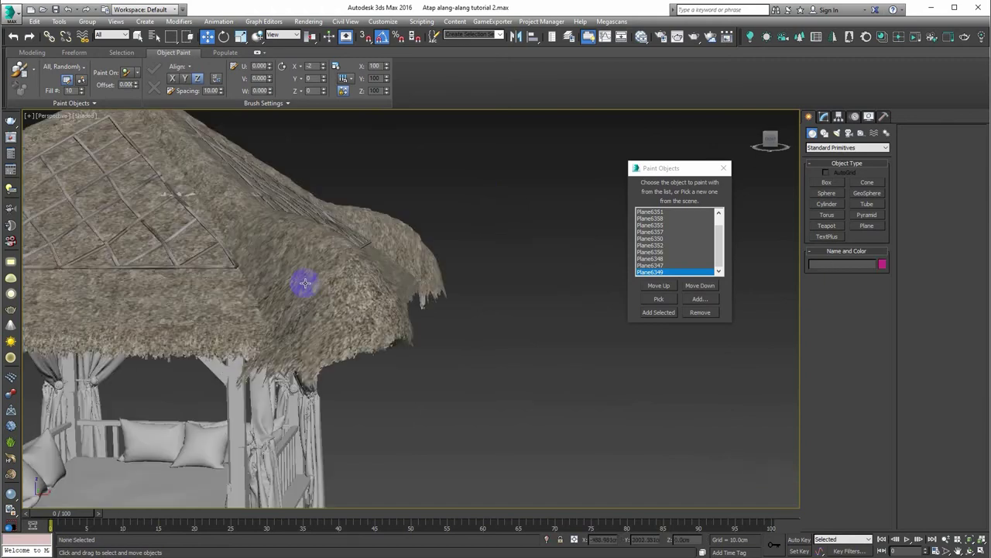
{"action": "scroll", "coordinate": [335, 286], "scroll_direction": "up", "scroll_amount": 2}
{"action": "middle_click_drag", "start_coordinate": [334, 286], "coordinate": [357, 286], "text": "alt"}
{"action": "left_click", "coordinate": [824, 116]}
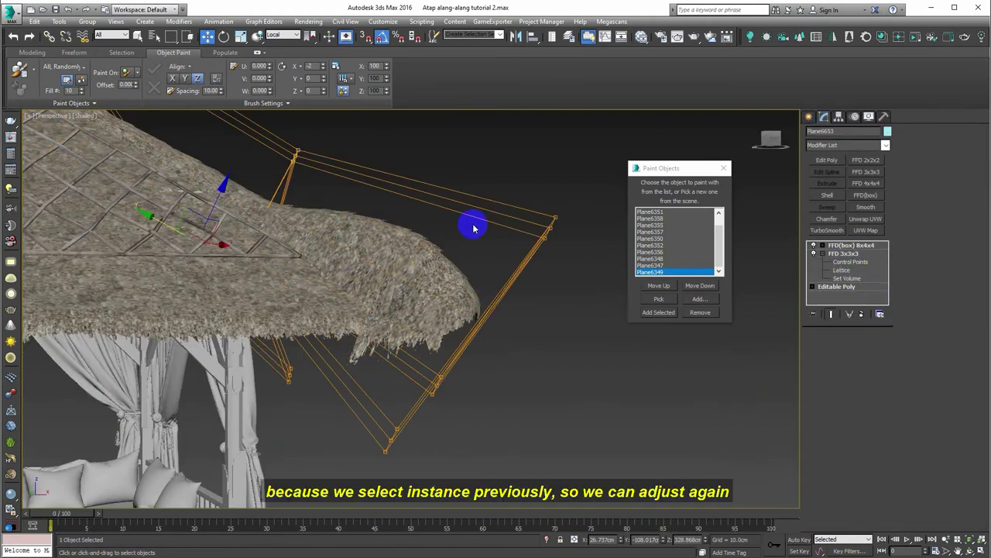
{"action": "middle_click_drag", "start_coordinate": [471, 224], "coordinate": [443, 240], "text": "alt"}
{"action": "left_click", "coordinate": [819, 250]}
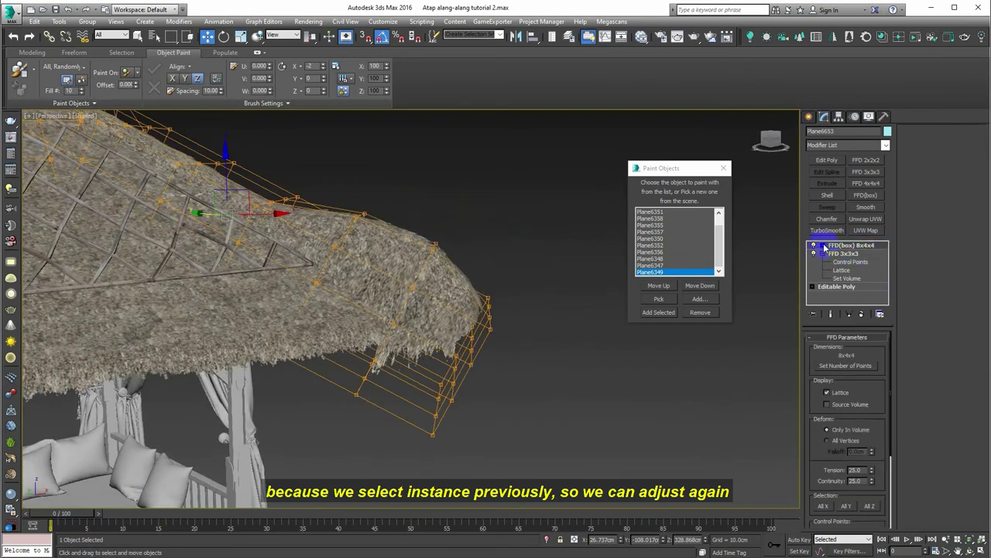
{"action": "left_click", "coordinate": [822, 247]}
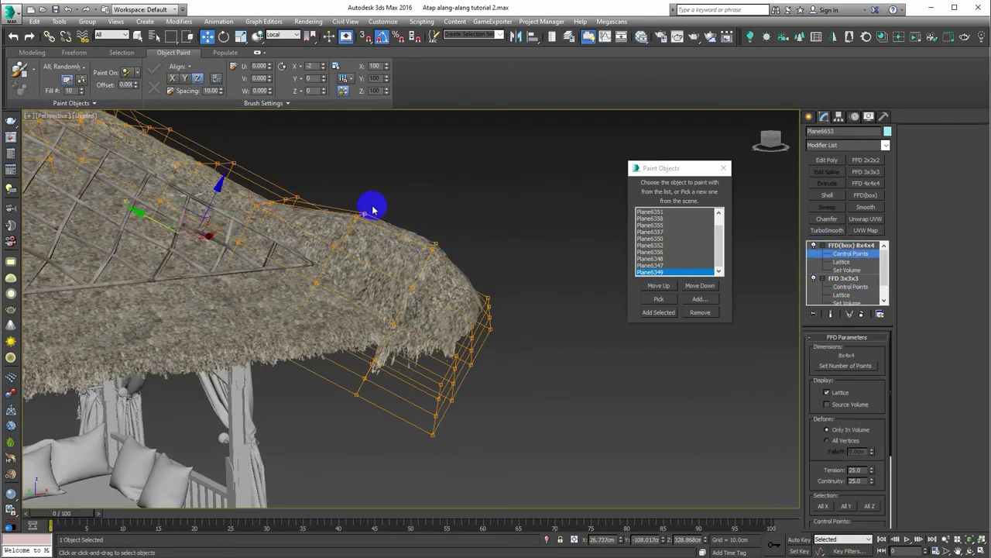
{"action": "middle_click_drag", "start_coordinate": [378, 231], "coordinate": [157, 194], "text": "alt"}
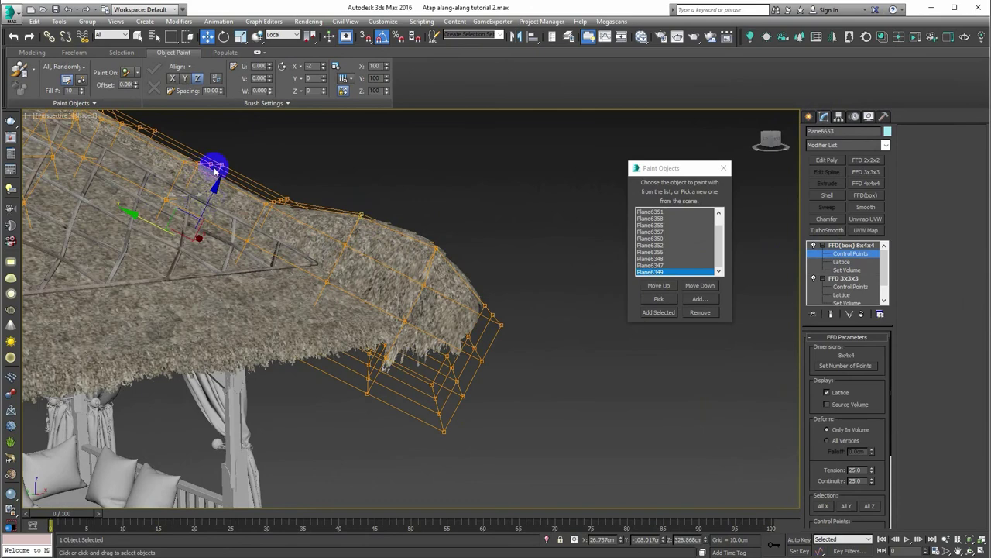
{"action": "mouse_move", "coordinate": [430, 203]}
{"action": "middle_mouse_down", "text": "alt"}
{"action": "mouse_move", "coordinate": [431, 228]}
{"action": "mouse_move", "coordinate": [222, 208]}
{"action": "mouse_move", "coordinate": [343, 239]}
{"action": "mouse_move", "coordinate": [316, 221]}
{"action": "mouse_move", "coordinate": [336, 287]}
{"action": "mouse_move", "coordinate": [316, 274]}
{"action": "mouse_move", "coordinate": [290, 221]}
{"action": "mouse_move", "coordinate": [227, 230]}
{"action": "middle_mouse_up", "text": "alt"}
Select the lattice control points at the cap's end, then deselect to check the roof.
{"action": "left_click_drag", "start_coordinate": [287, 255], "coordinate": [398, 375]}
{"action": "mouse_move", "coordinate": [398, 375]}
{"action": "middle_mouse_down", "text": "alt"}
{"action": "mouse_move", "coordinate": [325, 325]}
{"action": "mouse_move", "coordinate": [436, 305]}
{"action": "mouse_move", "coordinate": [187, 181]}
{"action": "mouse_move", "coordinate": [317, 284]}
{"action": "mouse_move", "coordinate": [290, 232]}
{"action": "mouse_move", "coordinate": [214, 250]}
{"action": "mouse_move", "coordinate": [145, 242]}
{"action": "mouse_move", "coordinate": [310, 256]}
{"action": "middle_mouse_up", "text": "alt"}
{"action": "left_click", "coordinate": [811, 117]}
{"action": "scroll", "coordinate": [405, 268], "scroll_direction": "up", "scroll_amount": 5}
{"action": "mouse_move", "coordinate": [405, 267]}
{"action": "middle_mouse_down", "text": "alt"}
{"action": "mouse_move", "coordinate": [442, 279]}
{"action": "mouse_move", "coordinate": [417, 297]}
{"action": "mouse_move", "coordinate": [542, 359]}
{"action": "middle_mouse_up", "text": "alt"}
{"action": "scroll", "coordinate": [416, 298], "scroll_direction": "down", "scroll_amount": 5}
Reselect and frame the corner cap, resuming lattice editing to bend its end over the eave.
{"action": "left_click", "coordinate": [439, 289]}
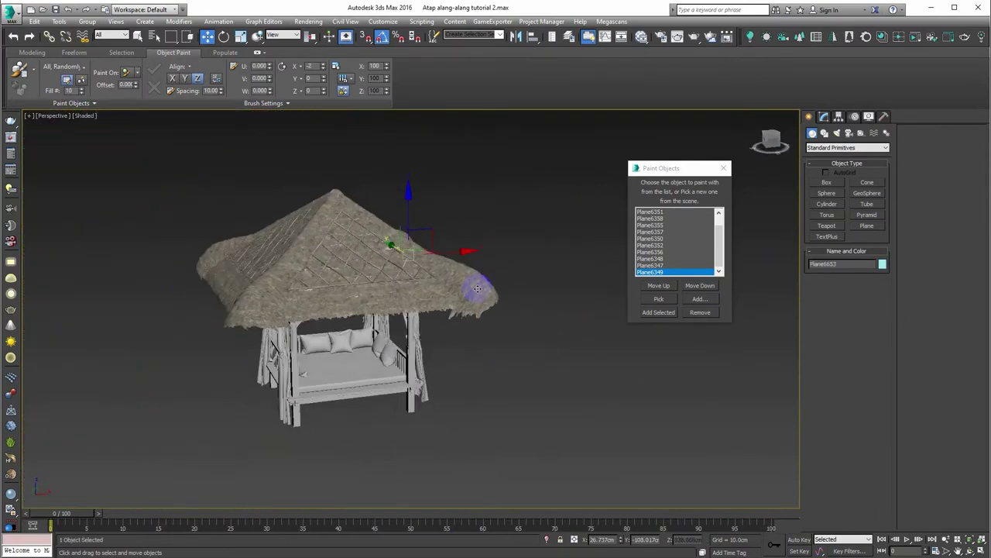
{"action": "key", "text": "z"}
{"action": "left_click", "coordinate": [824, 116]}
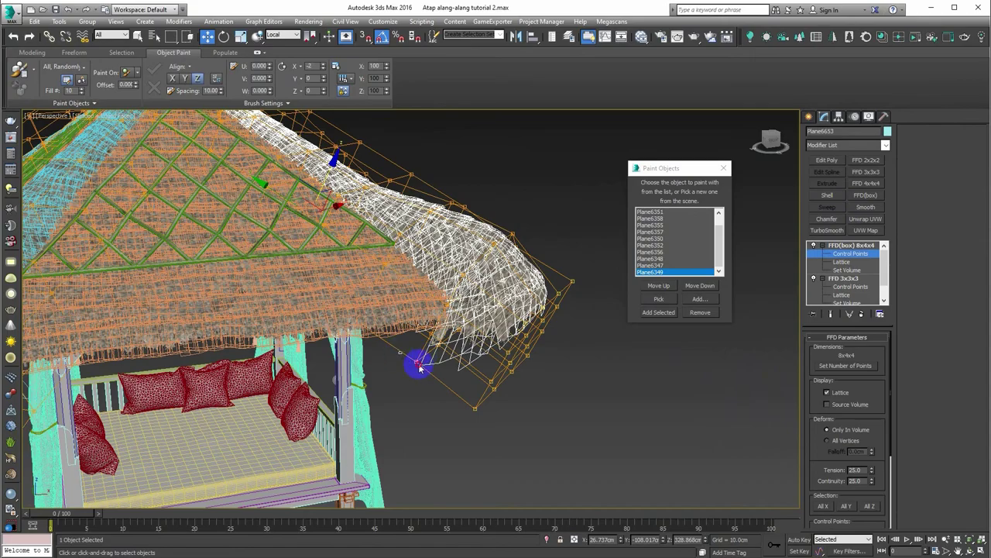
{"action": "middle_click_drag", "start_coordinate": [419, 368], "coordinate": [569, 392], "text": "alt"}
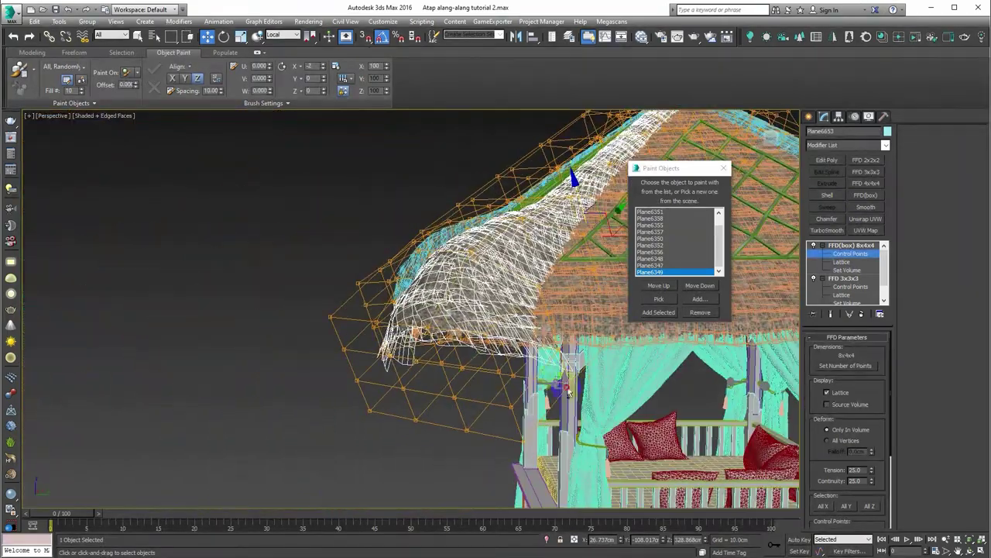
{"action": "mouse_move", "coordinate": [555, 273]}
{"action": "middle_mouse_down", "text": "alt"}
{"action": "mouse_move", "coordinate": [436, 411]}
{"action": "mouse_move", "coordinate": [524, 381]}
{"action": "mouse_move", "coordinate": [459, 314]}
{"action": "mouse_move", "coordinate": [471, 332]}
{"action": "mouse_move", "coordinate": [524, 330]}
{"action": "mouse_move", "coordinate": [400, 227]}
{"action": "mouse_move", "coordinate": [403, 294]}
{"action": "mouse_move", "coordinate": [411, 253]}
{"action": "middle_mouse_up", "text": "alt"}
Deselect the cap and orbit around the whole gazebo to judge the roof.
{"action": "mouse_move", "coordinate": [620, 285]}
{"action": "middle_mouse_down", "text": "alt"}
{"action": "mouse_move", "coordinate": [615, 221]}
{"action": "mouse_move", "coordinate": [587, 247]}
{"action": "middle_mouse_up", "text": "alt"}
{"action": "middle_click_drag", "start_coordinate": [439, 175], "coordinate": [525, 233], "text": "alt"}
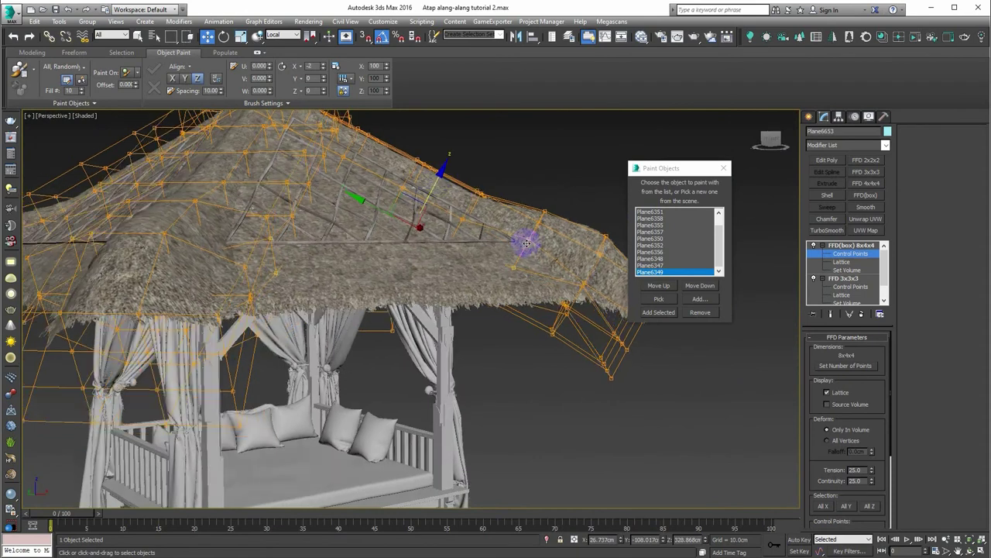
{"action": "left_click", "coordinate": [689, 133]}
{"action": "mouse_move", "coordinate": [689, 133]}
{"action": "middle_mouse_down", "text": "alt"}
{"action": "mouse_move", "coordinate": [393, 281]}
{"action": "mouse_move", "coordinate": [277, 237]}
{"action": "middle_mouse_up", "text": "alt"}
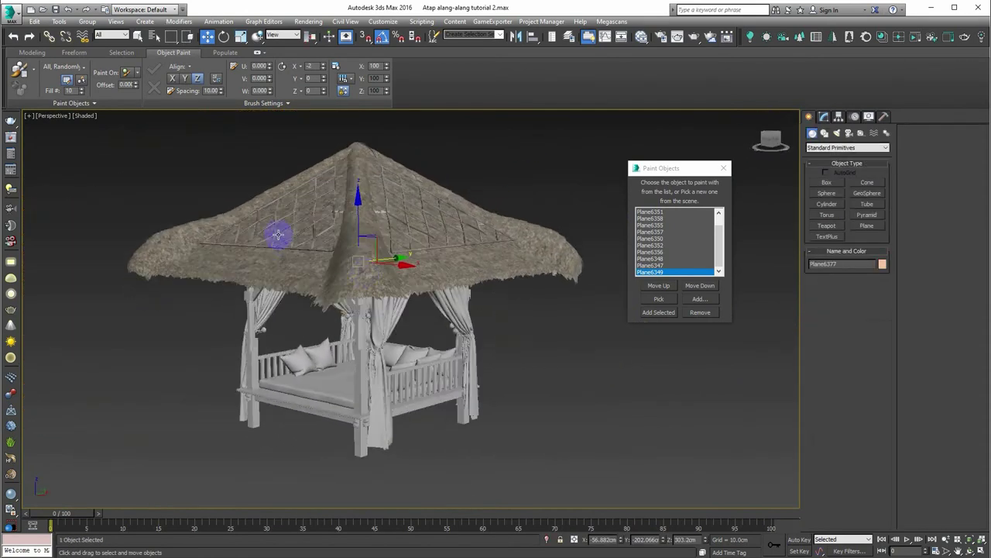
{"action": "scroll", "coordinate": [332, 313], "scroll_direction": "up", "scroll_amount": 5}
{"action": "mouse_move", "coordinate": [332, 312]}
{"action": "middle_mouse_down", "text": "alt"}
{"action": "mouse_move", "coordinate": [362, 319]}
{"action": "mouse_move", "coordinate": [237, 193]}
{"action": "middle_mouse_up", "text": "alt"}
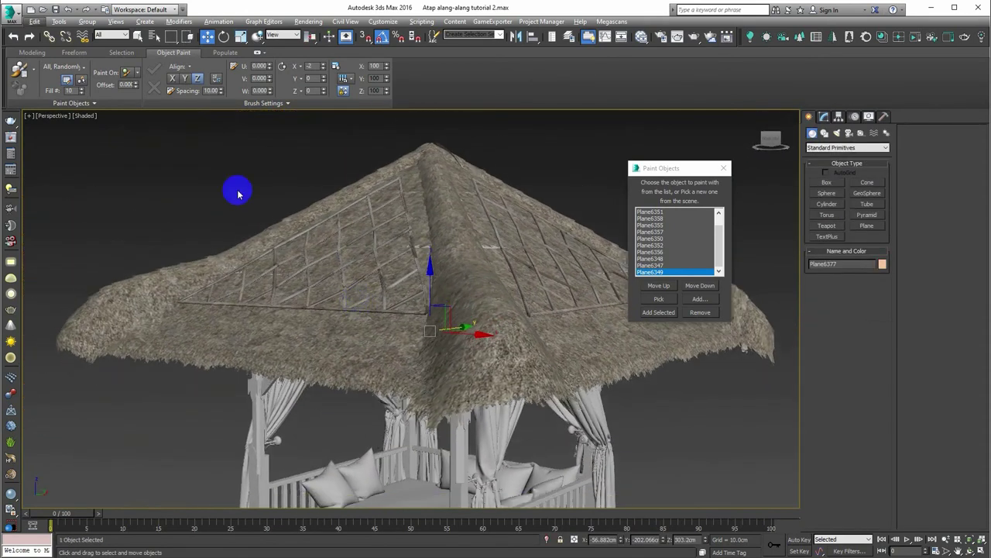
Render the gazebo in Corona, zoom around the frame buffer to inspect the thatch, then close it.
{"action": "left_click", "coordinate": [915, 38]}
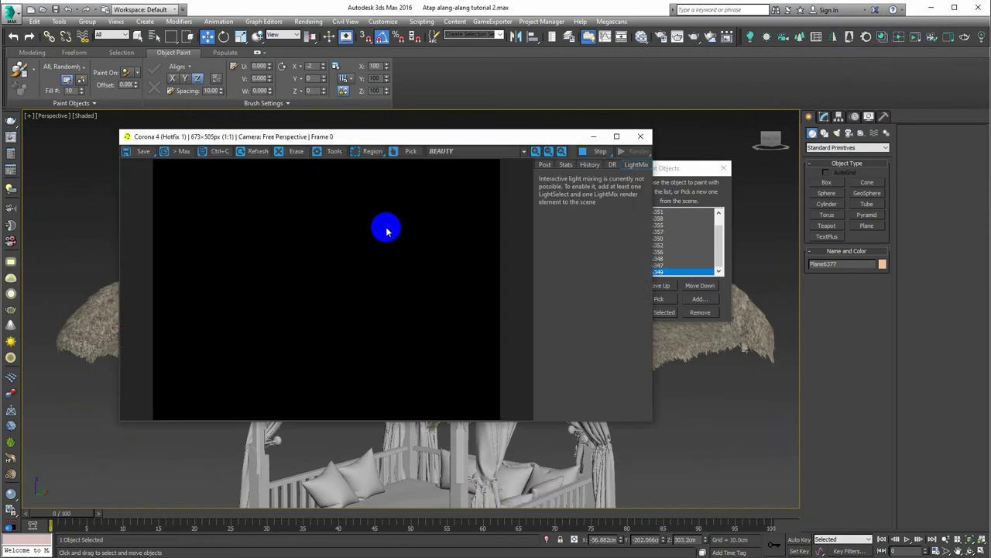
{"action": "scroll", "coordinate": [308, 268], "scroll_direction": "up", "scroll_amount": 1}
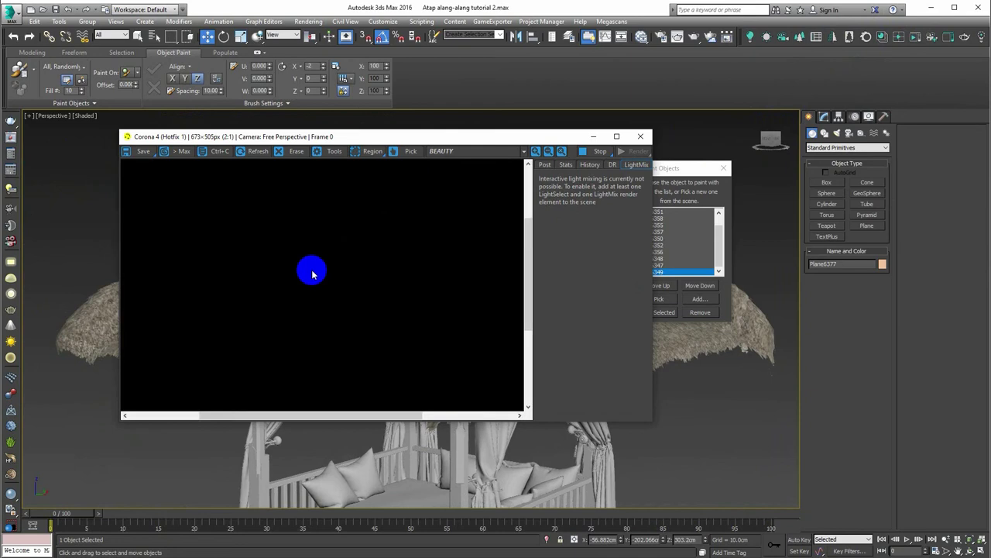
{"action": "scroll", "coordinate": [344, 312], "scroll_direction": "up", "scroll_amount": 1}
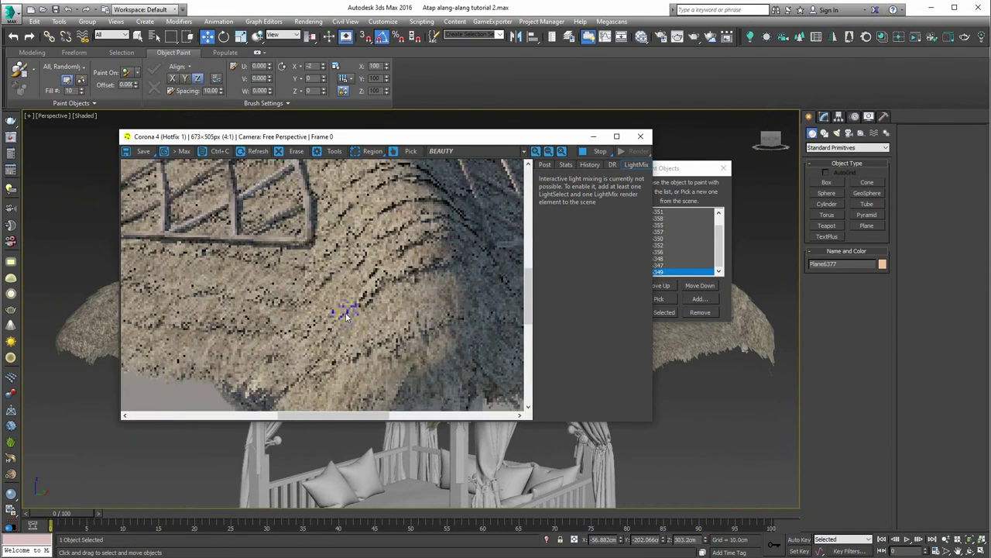
{"action": "scroll", "coordinate": [345, 312], "scroll_direction": "down", "scroll_amount": 2}
{"action": "scroll", "coordinate": [289, 285], "scroll_direction": "up", "scroll_amount": 1}
{"action": "scroll", "coordinate": [228, 278], "scroll_direction": "up", "scroll_amount": 1}
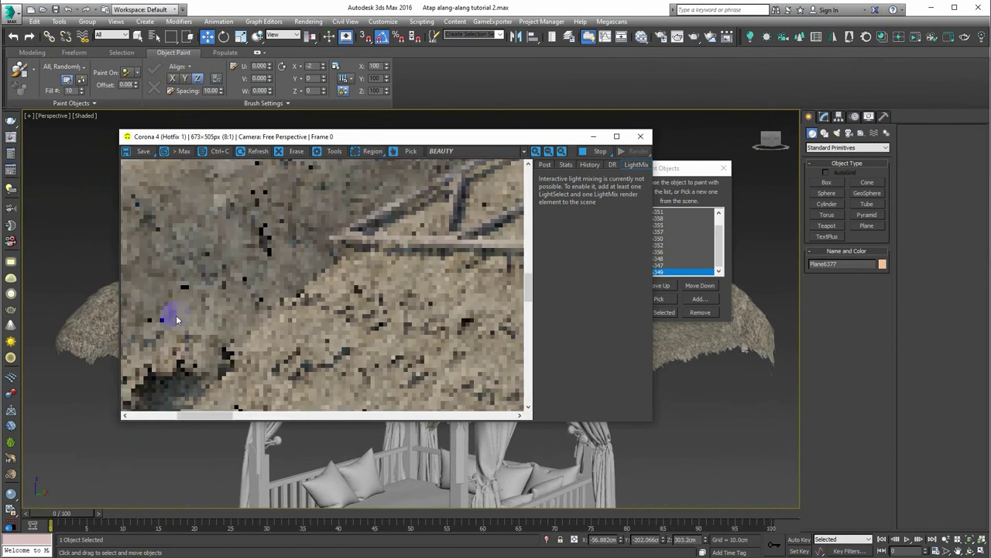
{"action": "scroll", "coordinate": [243, 279], "scroll_direction": "up", "scroll_amount": 1}
{"action": "scroll", "coordinate": [310, 289], "scroll_direction": "down", "scroll_amount": 2}
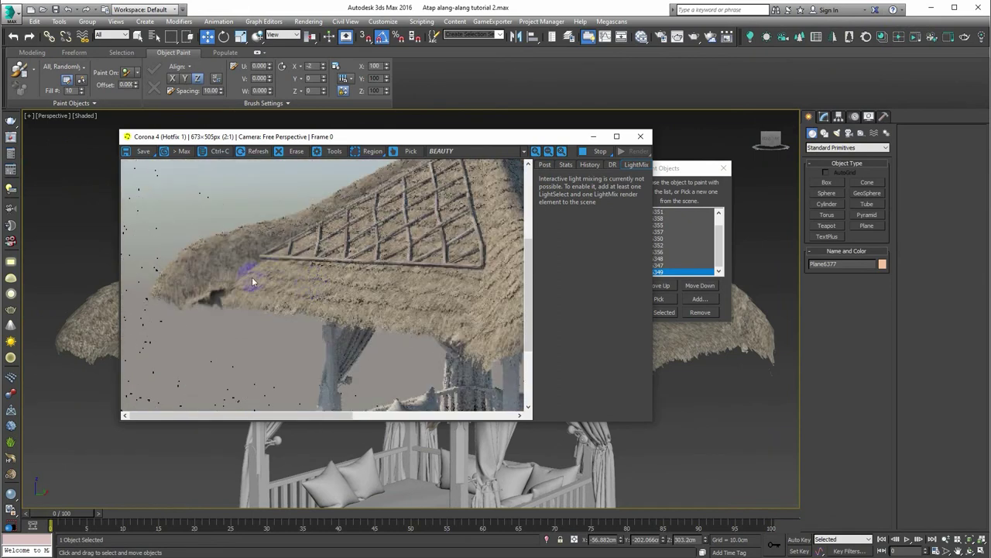
{"action": "scroll", "coordinate": [199, 298], "scroll_direction": "down", "scroll_amount": 1}
{"action": "scroll", "coordinate": [198, 297], "scroll_direction": "up", "scroll_amount": 2}
{"action": "scroll", "coordinate": [132, 277], "scroll_direction": "down", "scroll_amount": 1}
{"action": "scroll", "coordinate": [147, 284], "scroll_direction": "down", "scroll_amount": 1}
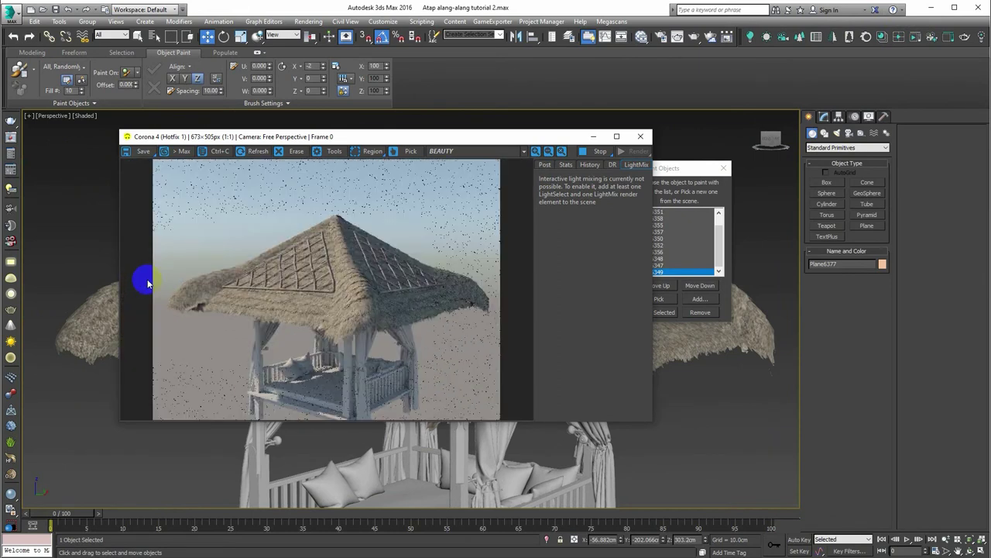
{"action": "scroll", "coordinate": [186, 298], "scroll_direction": "up", "scroll_amount": 1}
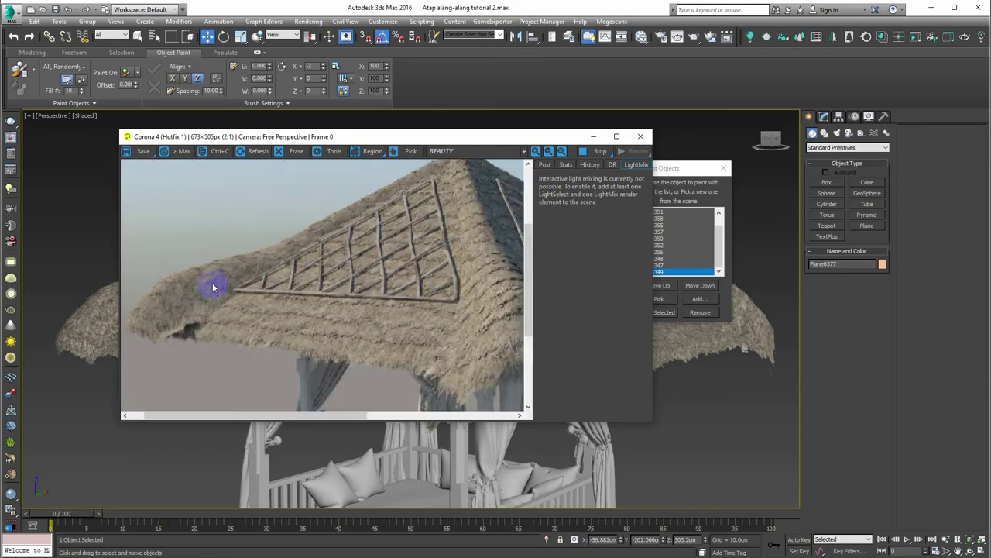
{"action": "scroll", "coordinate": [199, 311], "scroll_direction": "up", "scroll_amount": 2}
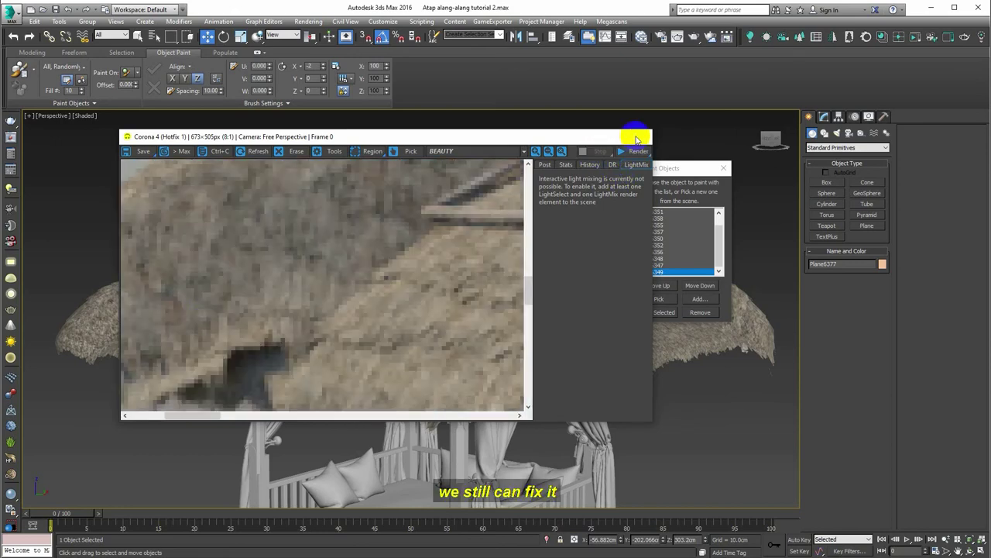
{"action": "left_click", "coordinate": [640, 137]}
{"action": "scroll", "coordinate": [212, 315], "scroll_direction": "up", "scroll_amount": 4}
With edged faces on, select the gapped ridge cap and adjust its lattice control points at the eave.
{"action": "key", "text": "F4"}
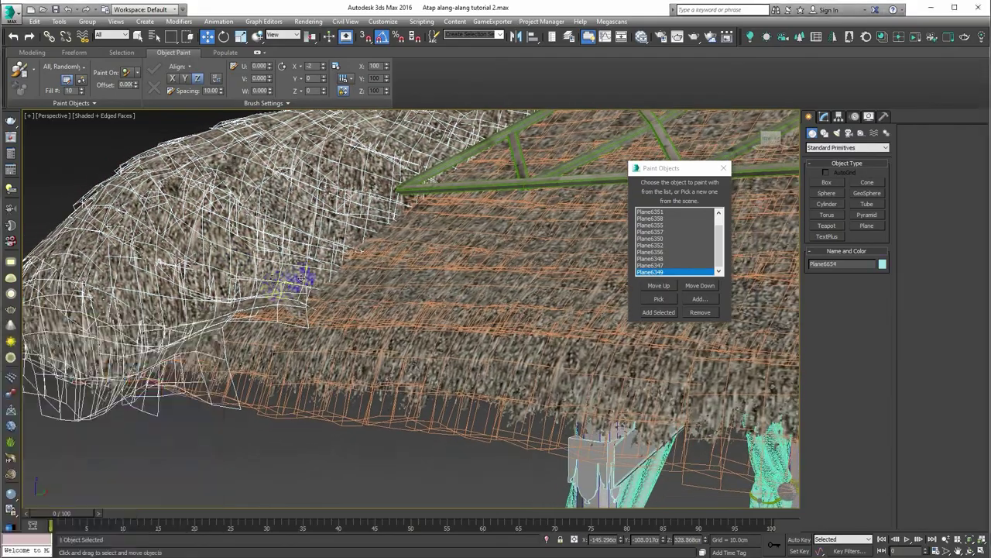
{"action": "middle_click_drag", "start_coordinate": [275, 286], "coordinate": [343, 276], "text": "alt"}
{"action": "left_click", "coordinate": [823, 117]}
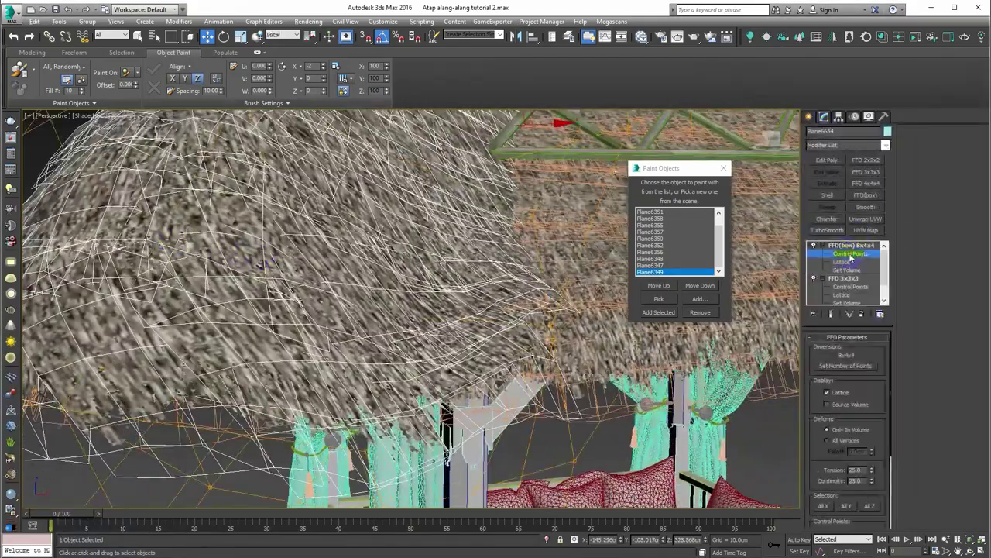
{"action": "left_click", "coordinate": [850, 255]}
{"action": "scroll", "coordinate": [371, 324], "scroll_direction": "down", "scroll_amount": 5}
{"action": "mouse_move", "coordinate": [310, 310]}
{"action": "middle_mouse_down", "text": "alt"}
{"action": "mouse_move", "coordinate": [370, 323]}
{"action": "mouse_move", "coordinate": [364, 364]}
{"action": "middle_mouse_up", "text": "alt"}
{"action": "scroll", "coordinate": [370, 324], "scroll_direction": "up", "scroll_amount": 3}
{"action": "mouse_move", "coordinate": [440, 277]}
{"action": "middle_mouse_down", "text": "alt"}
{"action": "mouse_move", "coordinate": [481, 318]}
{"action": "mouse_move", "coordinate": [439, 288]}
{"action": "middle_mouse_up", "text": "alt"}
{"action": "scroll", "coordinate": [438, 287], "scroll_direction": "down", "scroll_amount": 5}
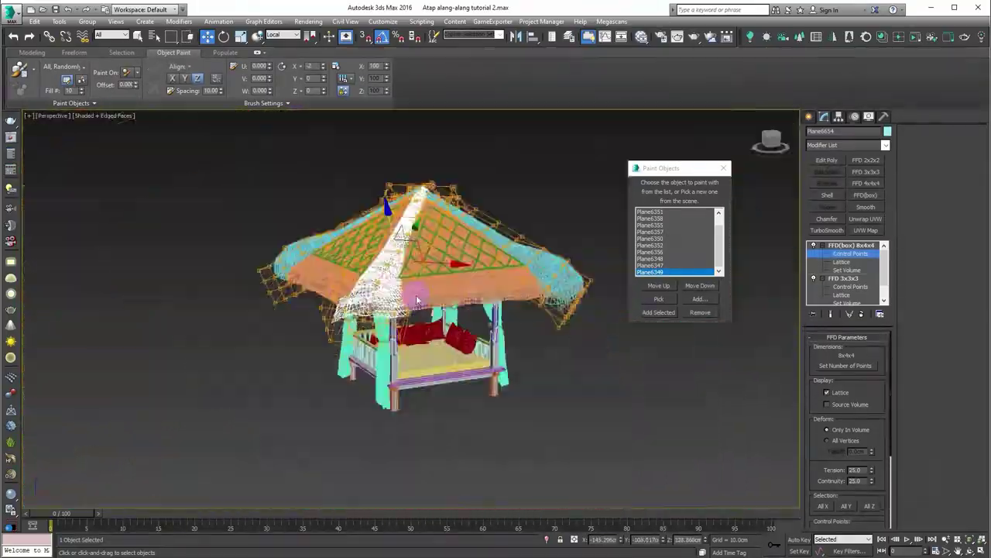
Deselect the cap, turn edged faces off, and orbit around the roof to check the gap.
{"action": "left_click", "coordinate": [811, 117]}
{"action": "key", "text": "F4"}
{"action": "scroll", "coordinate": [465, 247], "scroll_direction": "up", "scroll_amount": 5}
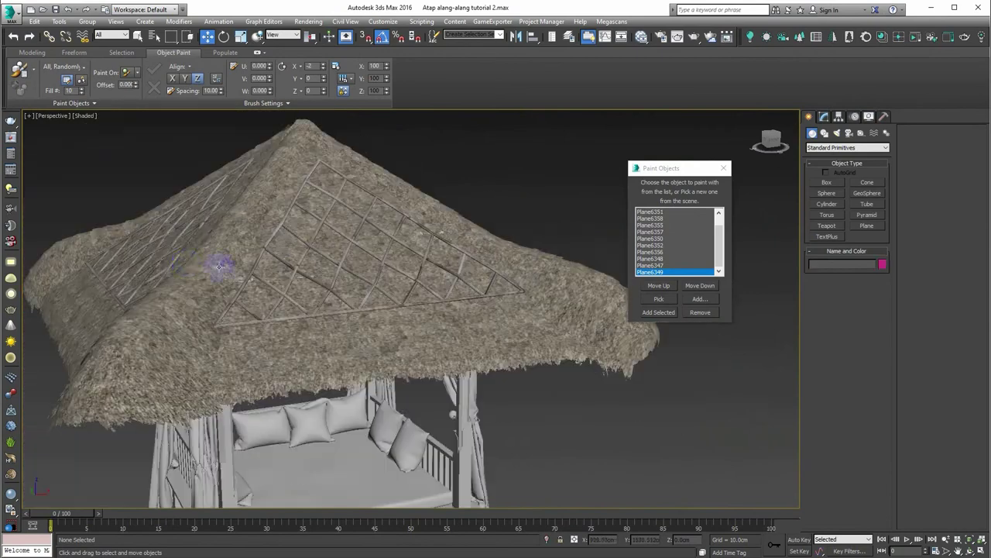
{"action": "mouse_move", "coordinate": [354, 186]}
{"action": "middle_mouse_down", "text": "alt"}
{"action": "mouse_move", "coordinate": [394, 162]}
{"action": "mouse_move", "coordinate": [387, 292]}
{"action": "middle_mouse_up", "text": "alt"}
{"action": "mouse_move", "coordinate": [419, 141]}
{"action": "middle_mouse_down", "text": "alt"}
{"action": "mouse_move", "coordinate": [442, 209]}
{"action": "mouse_move", "coordinate": [406, 201]}
{"action": "mouse_move", "coordinate": [431, 222]}
{"action": "mouse_move", "coordinate": [427, 209]}
{"action": "mouse_move", "coordinate": [365, 240]}
{"action": "middle_mouse_up", "text": "alt"}
{"action": "mouse_move", "coordinate": [468, 283]}
{"action": "middle_mouse_down", "text": "alt"}
{"action": "mouse_move", "coordinate": [436, 266]}
{"action": "mouse_move", "coordinate": [433, 225]}
{"action": "middle_mouse_up", "text": "alt"}
{"action": "scroll", "coordinate": [305, 217], "scroll_direction": "up", "scroll_amount": 5}
{"action": "scroll", "coordinate": [309, 215], "scroll_direction": "down", "scroll_amount": 5}
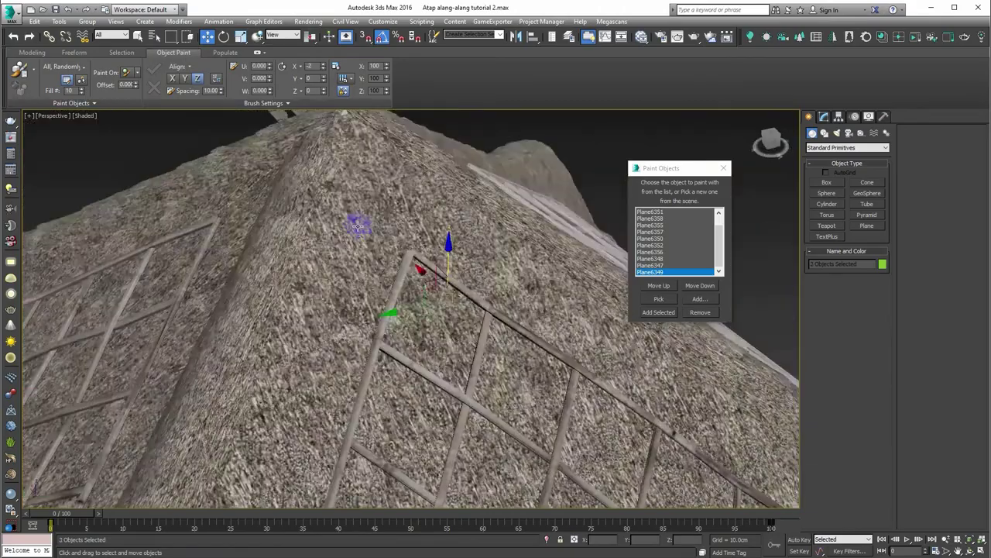
{"action": "scroll", "coordinate": [261, 258], "scroll_direction": "down", "scroll_amount": 5}
{"action": "scroll", "coordinate": [331, 222], "scroll_direction": "up", "scroll_amount": 3}
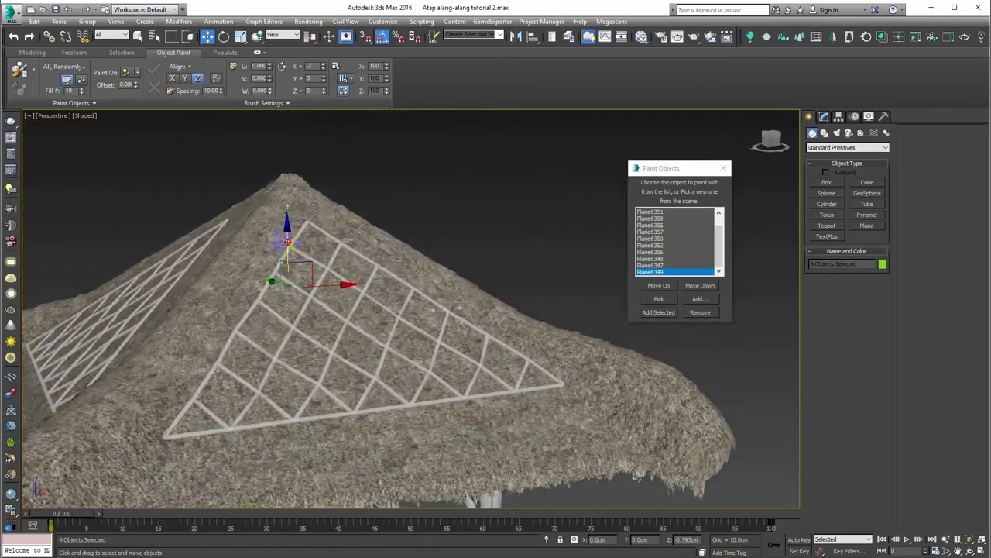
{"action": "mouse_move", "coordinate": [304, 244]}
{"action": "middle_mouse_down", "text": "alt"}
{"action": "mouse_move", "coordinate": [275, 240]}
{"action": "mouse_move", "coordinate": [482, 174]}
{"action": "middle_mouse_up", "text": "alt"}
Toggle edged faces briefly to recheck the roof, then orbit around the whole gazebo.
{"action": "key", "text": "F4"}
{"action": "scroll", "coordinate": [275, 240], "scroll_direction": "down", "scroll_amount": 2}
{"action": "scroll", "coordinate": [275, 240], "scroll_direction": "down", "scroll_amount": 4}
{"action": "left_click", "coordinate": [482, 175]}
{"action": "key", "text": "F4"}
{"action": "scroll", "coordinate": [398, 268], "scroll_direction": "down", "scroll_amount": 3}
{"action": "mouse_move", "coordinate": [398, 268]}
{"action": "middle_mouse_down", "text": "alt"}
{"action": "mouse_move", "coordinate": [344, 215]}
{"action": "mouse_move", "coordinate": [270, 223]}
{"action": "mouse_move", "coordinate": [321, 252]}
{"action": "mouse_move", "coordinate": [399, 222]}
{"action": "mouse_move", "coordinate": [495, 240]}
{"action": "middle_mouse_up", "text": "alt"}
{"action": "scroll", "coordinate": [443, 211], "scroll_direction": "up", "scroll_amount": 2}
{"action": "scroll", "coordinate": [436, 228], "scroll_direction": "up", "scroll_amount": 2}
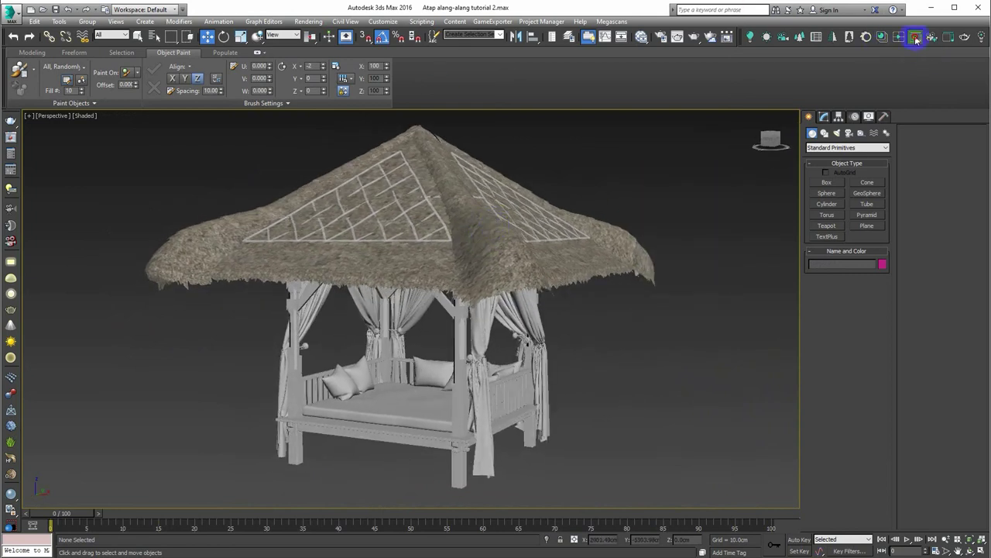
Start a Corona render, move the frame buffer aside and zoom close on the thatched roof.
{"action": "left_click", "coordinate": [915, 39]}
{"action": "mouse_move", "coordinate": [362, 279]}
{"action": "middle_mouse_down", "text": "ctrl+alt"}
{"action": "mouse_move", "coordinate": [363, 299]}
{"action": "mouse_move", "coordinate": [398, 294]}
{"action": "mouse_move", "coordinate": [331, 299]}
{"action": "mouse_move", "coordinate": [398, 278]}
{"action": "mouse_move", "coordinate": [387, 261]}
{"action": "middle_mouse_up", "text": "ctrl+alt"}
{"action": "left_click_drag", "start_coordinate": [730, 158], "coordinate": [509, 122]}
{"action": "mouse_move", "coordinate": [475, 218]}
{"action": "middle_mouse_down", "text": "ctrl+alt"}
{"action": "mouse_move", "coordinate": [434, 216]}
{"action": "mouse_move", "coordinate": [237, 259]}
{"action": "mouse_move", "coordinate": [222, 8]}
{"action": "middle_mouse_up", "text": "ctrl+alt"}
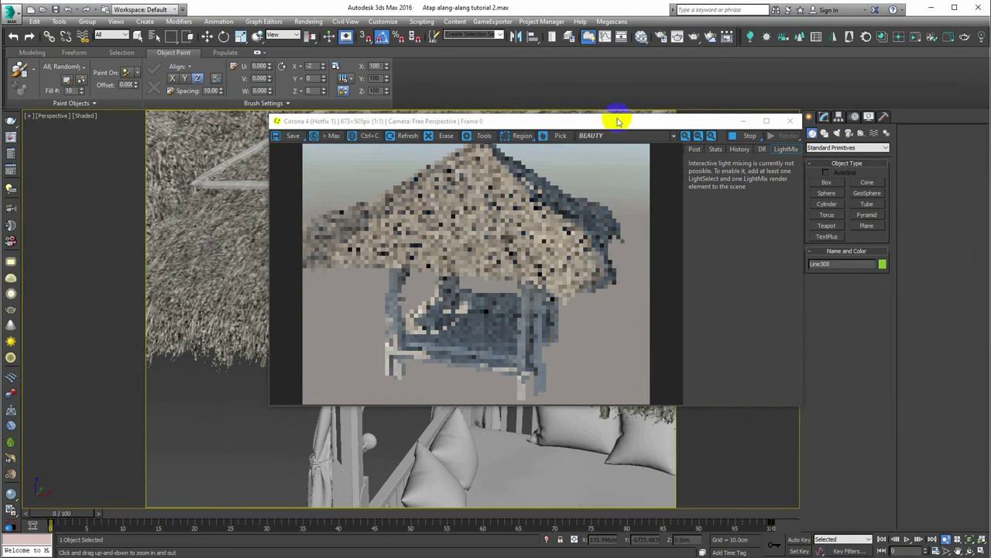
{"action": "left_click_drag", "start_coordinate": [618, 122], "coordinate": [276, 110]}
{"action": "mouse_move", "coordinate": [277, 111]}
{"action": "middle_mouse_down", "text": "ctrl+alt"}
{"action": "mouse_move", "coordinate": [423, 170]}
{"action": "mouse_move", "coordinate": [294, 271]}
{"action": "mouse_move", "coordinate": [184, 258]}
{"action": "middle_mouse_up", "text": "ctrl+alt"}
{"action": "scroll", "coordinate": [184, 258], "scroll_direction": "down", "scroll_amount": 1}
{"action": "left_click_drag", "start_coordinate": [205, 108], "coordinate": [350, 108]}
{"action": "scroll", "coordinate": [255, 267], "scroll_direction": "up", "scroll_amount": 1}
{"action": "scroll", "coordinate": [315, 250], "scroll_direction": "down", "scroll_amount": 1}
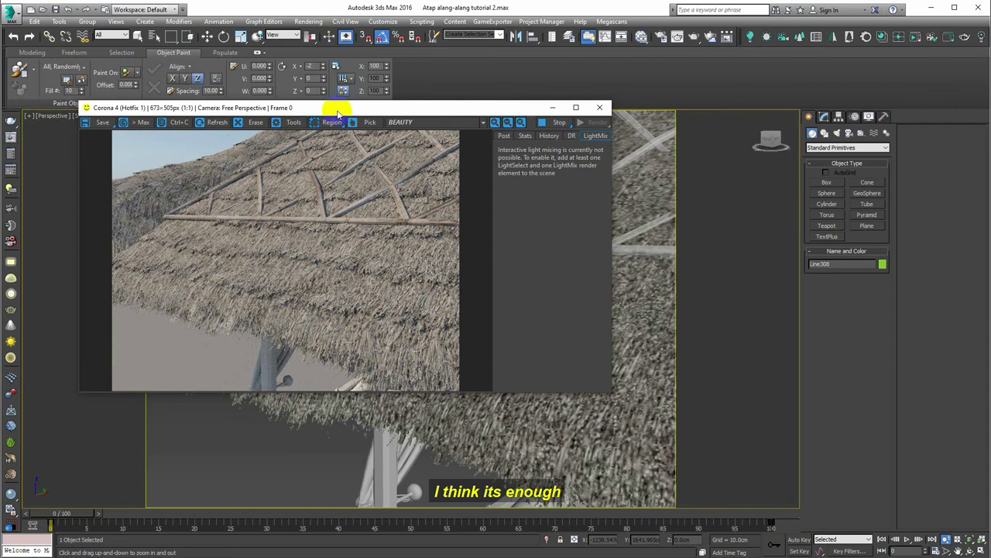
{"action": "left_click_drag", "start_coordinate": [338, 108], "coordinate": [406, 129]}
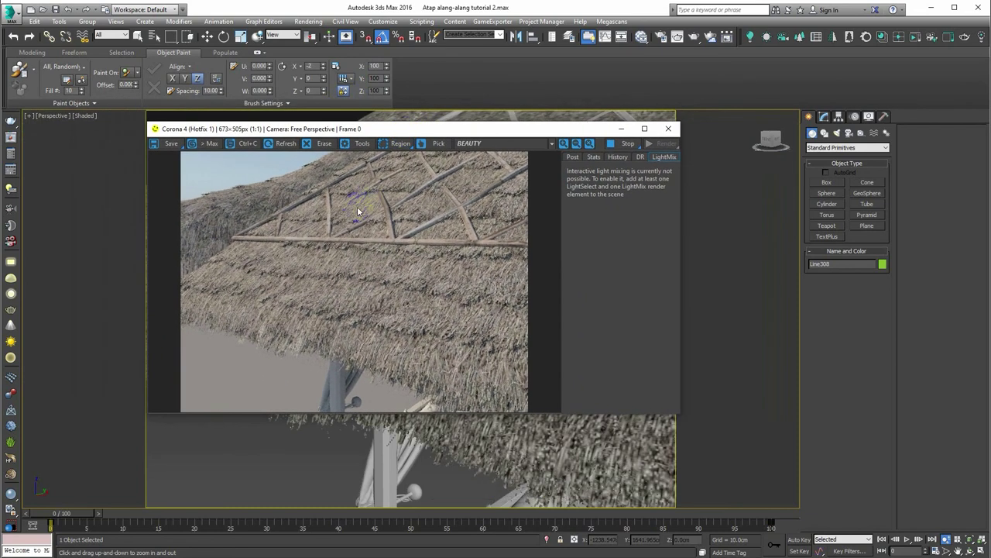